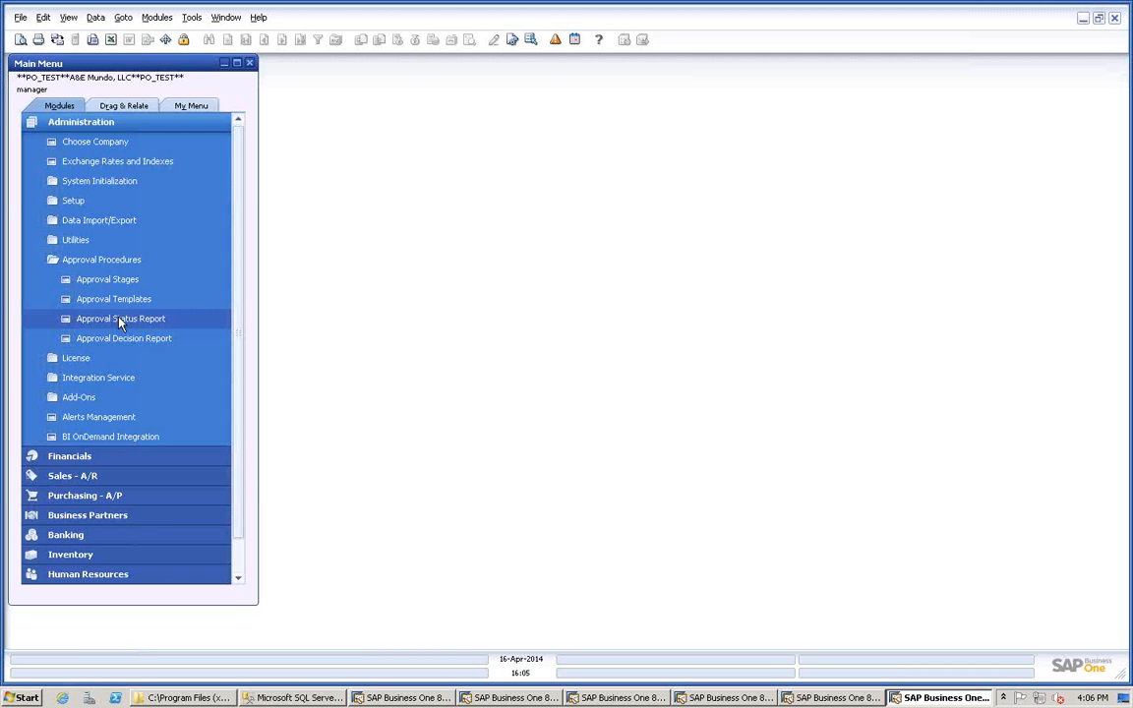
Run the Approval Status Report for purchase orders with the existing selection criteria and enlarge the results window.
click(120, 319)
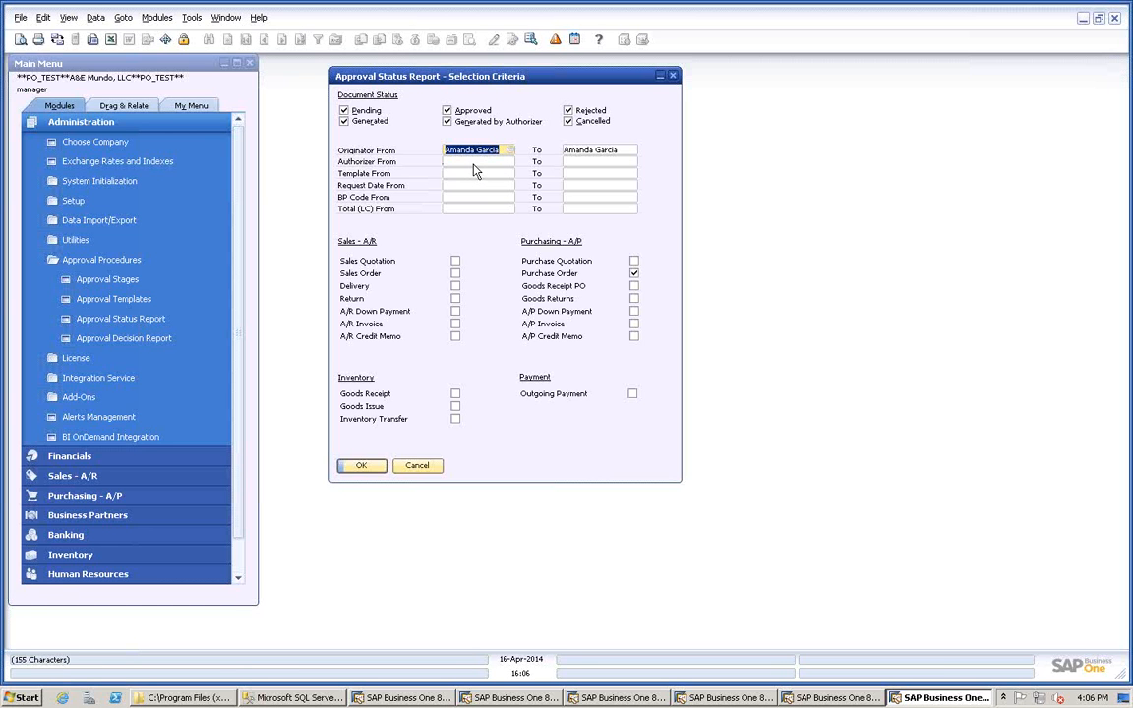
click(361, 466)
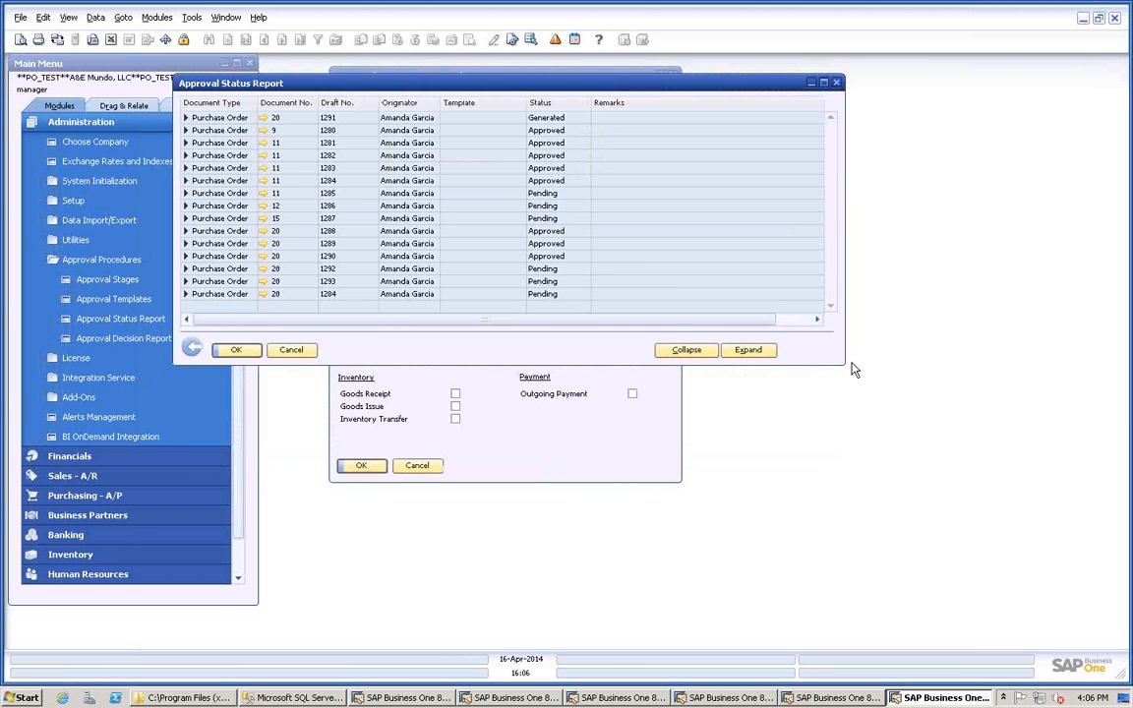
drag(842, 362, 1004, 511)
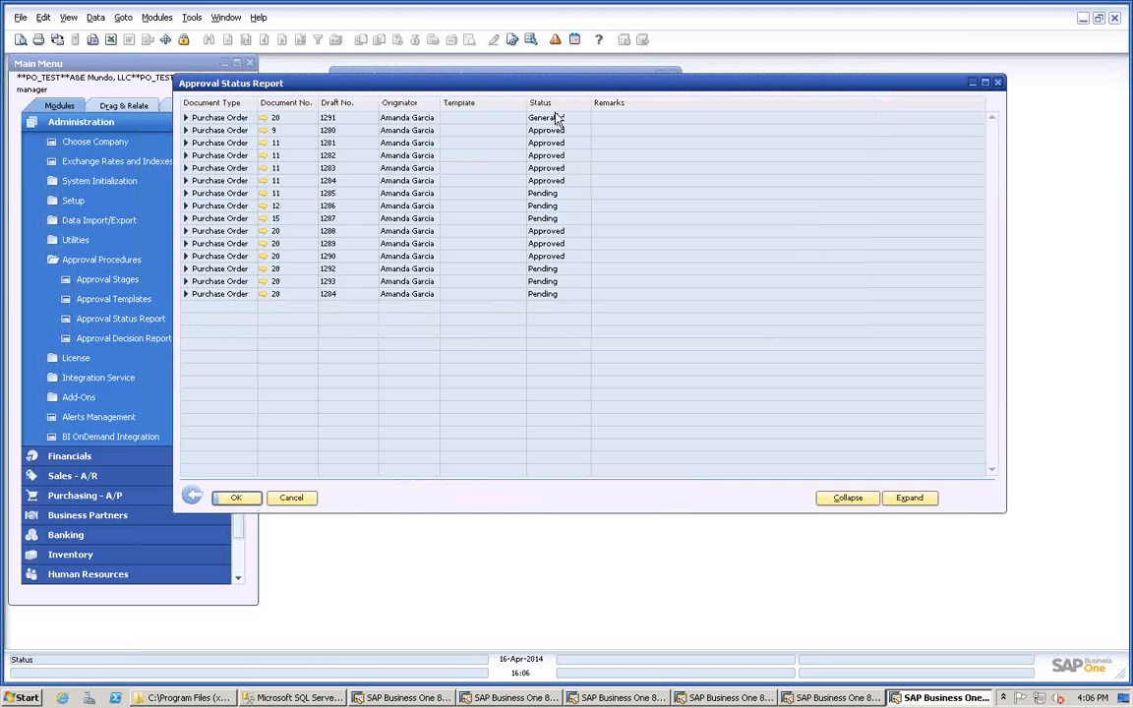
Examine the purchase order in the report's Generated row, expand all report rows to show their templates, and close the report.
click(267, 119)
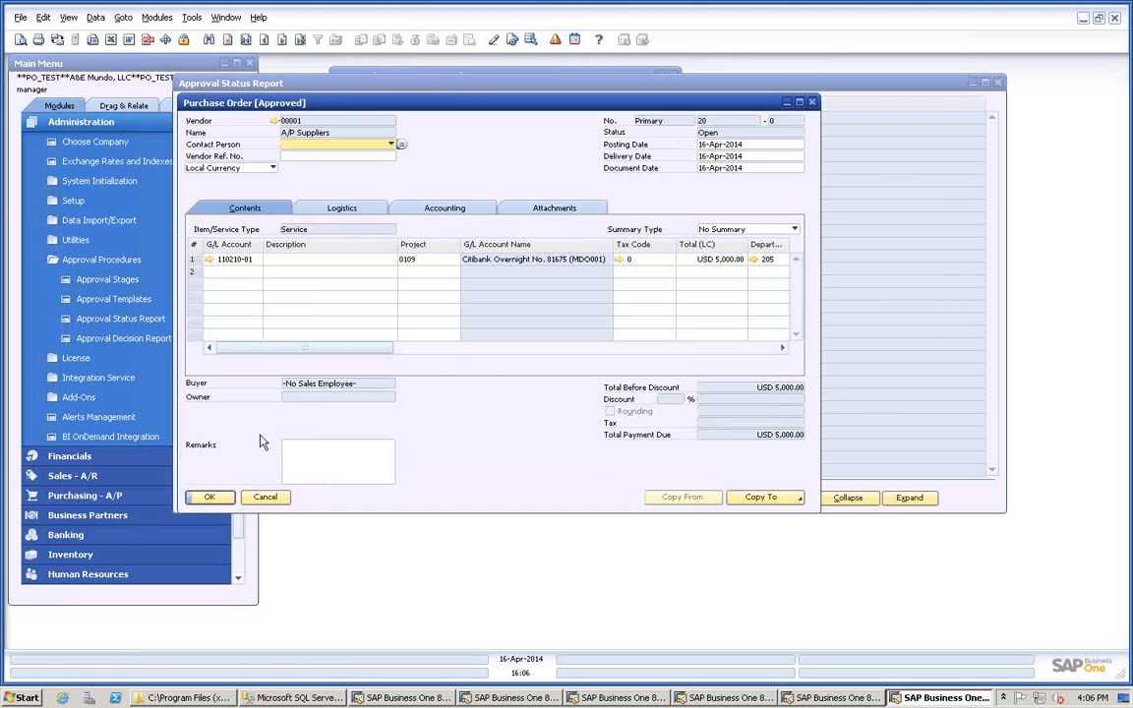
click(265, 498)
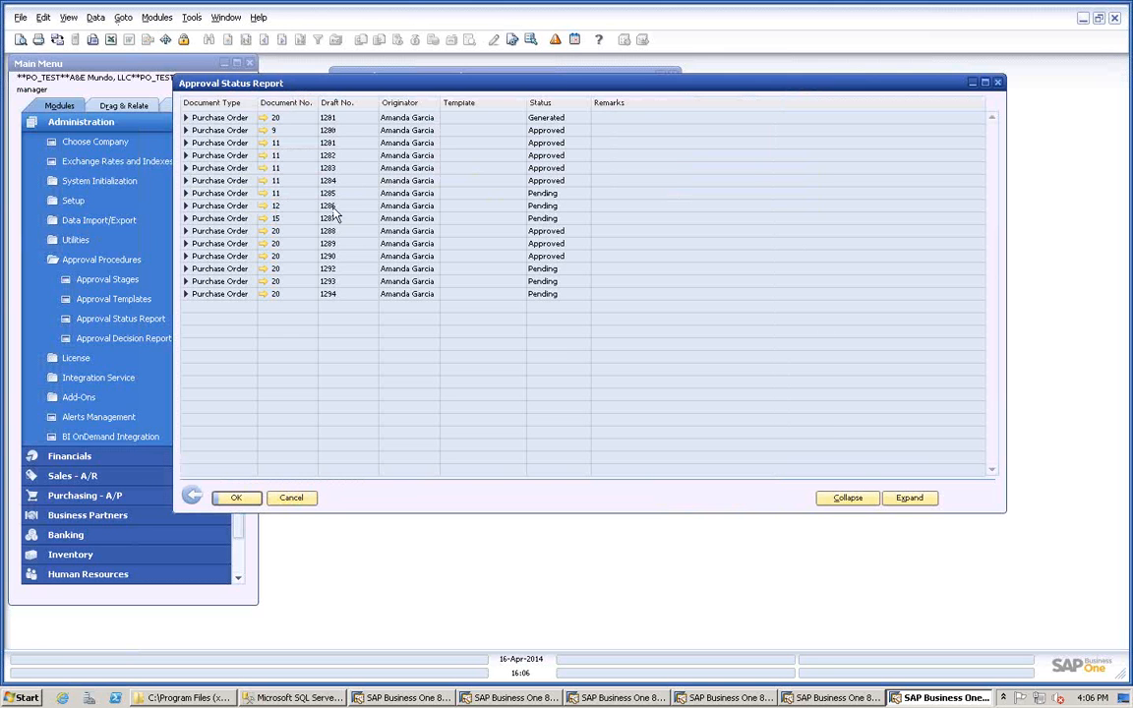
click(907, 497)
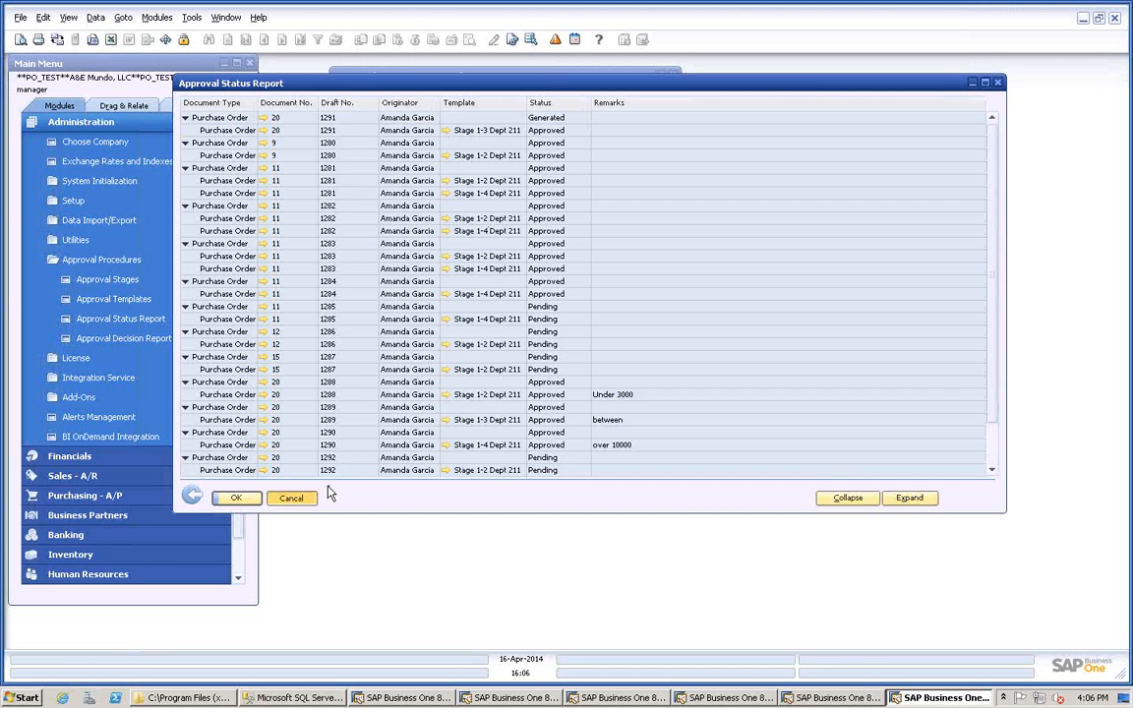
click(291, 498)
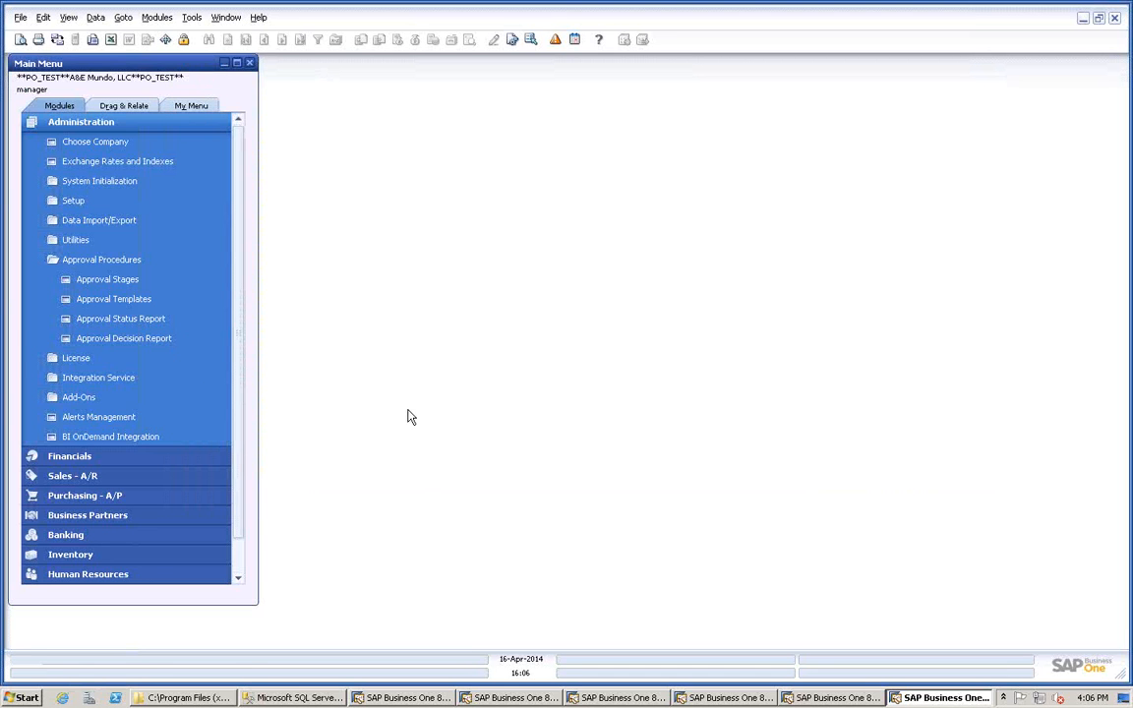
View the selection criteria of the Approval Decision Report and close them without running the report.
click(128, 343)
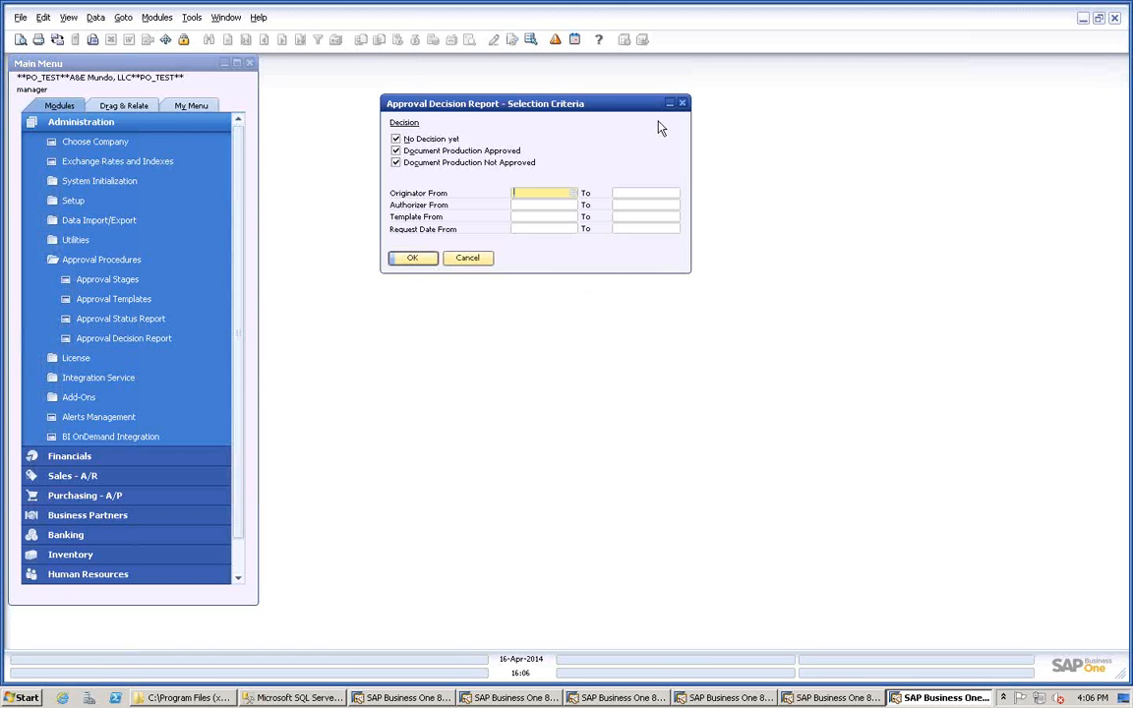
click(468, 260)
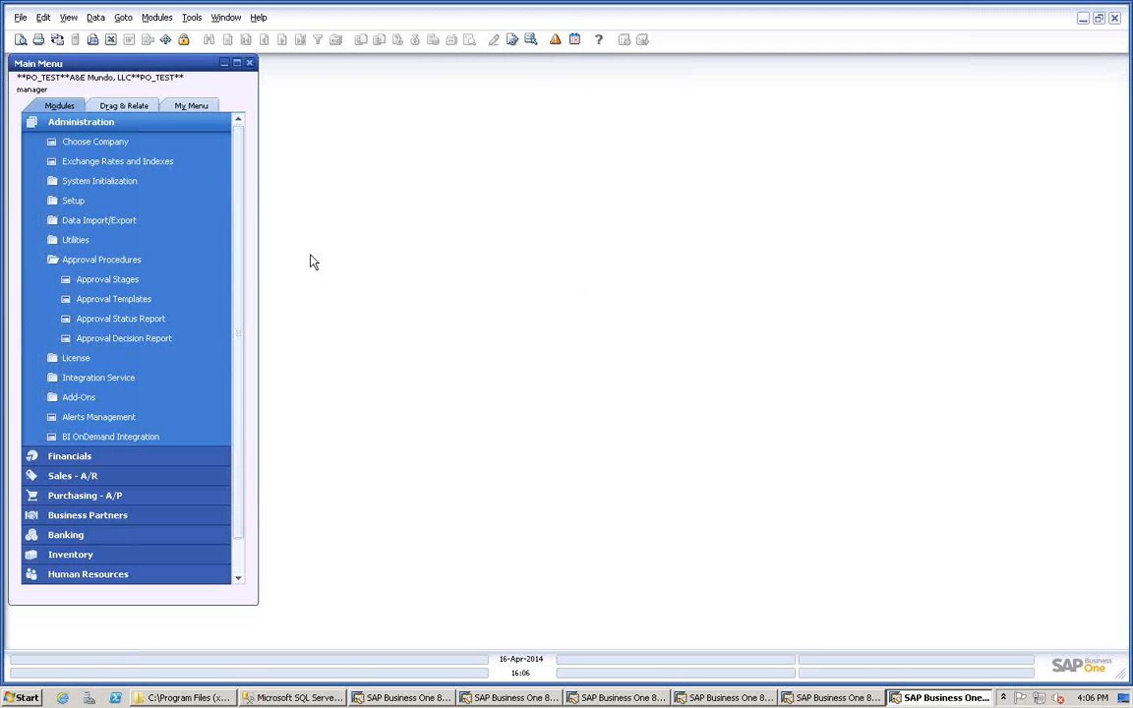
Open the Stage 1 approval stage and add the user manager as its second authorizer.
click(115, 284)
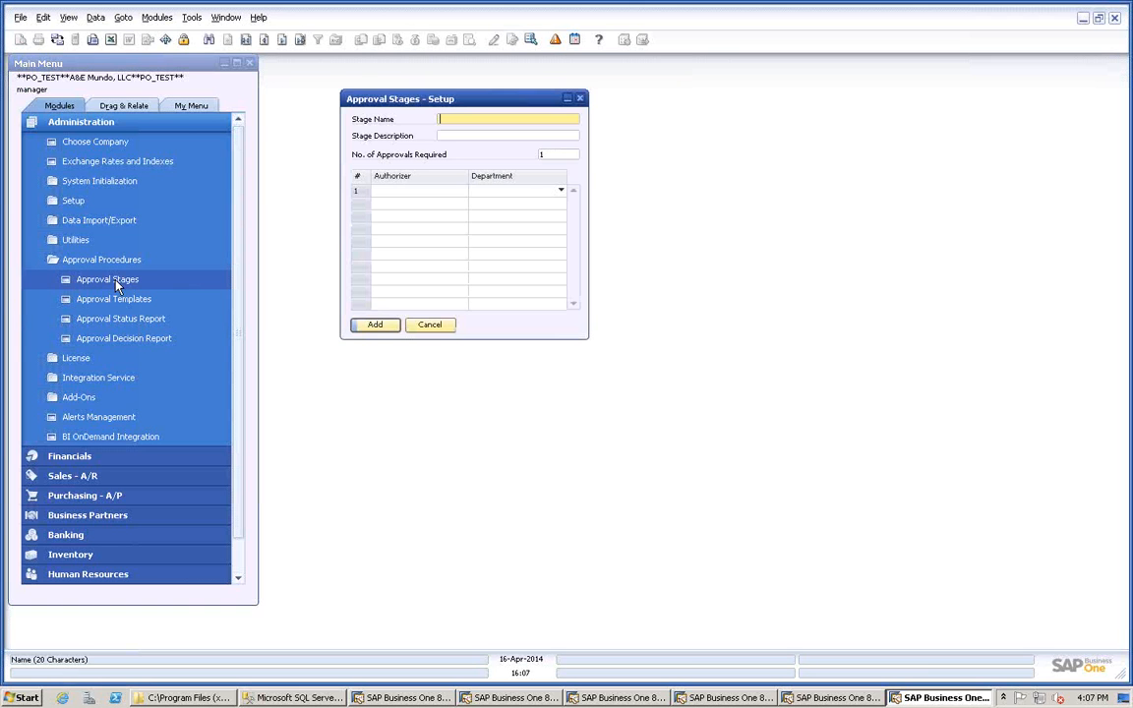
click(246, 40)
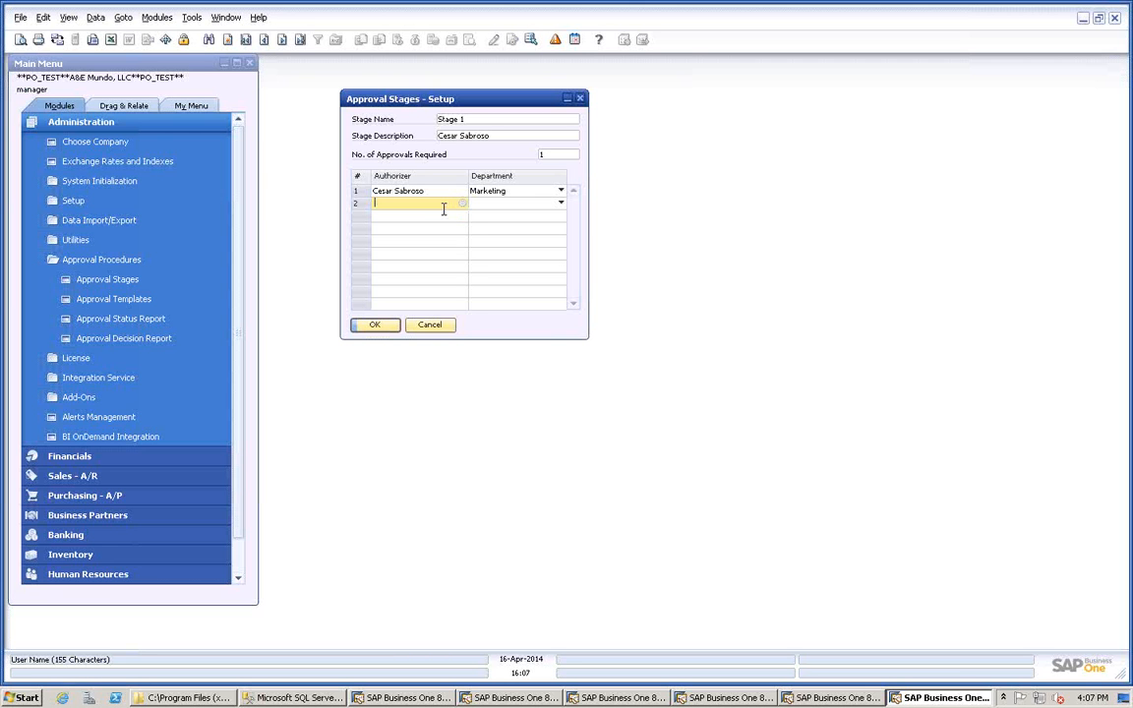
key(Tab)
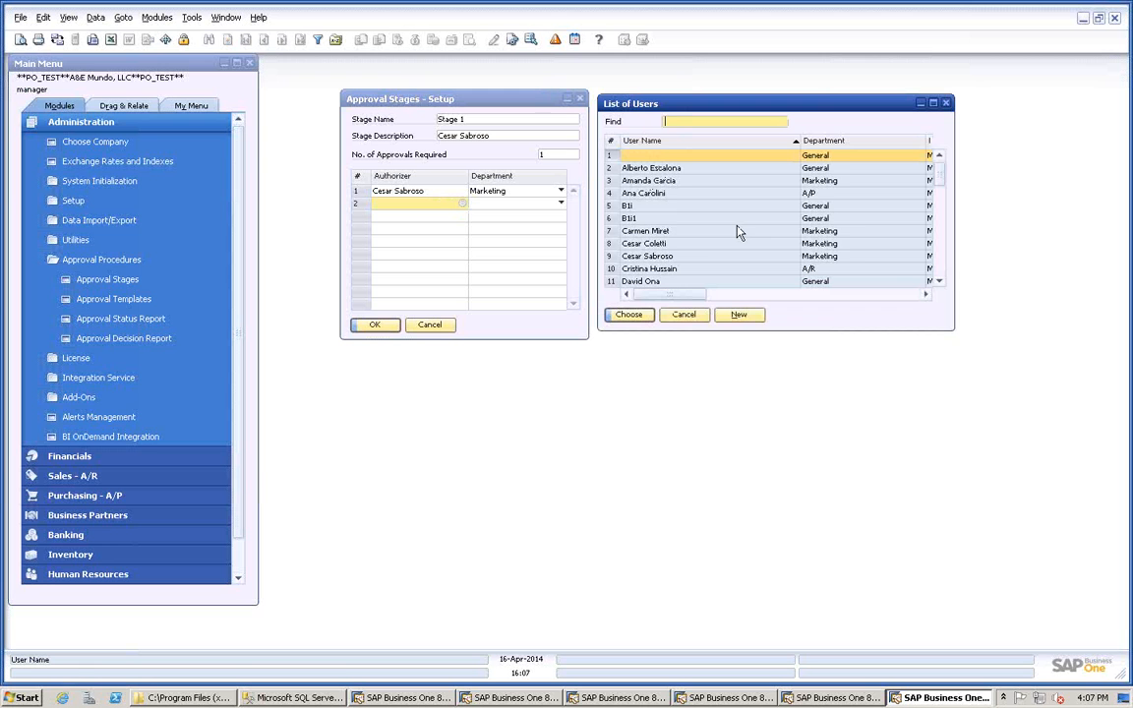
text(ma)
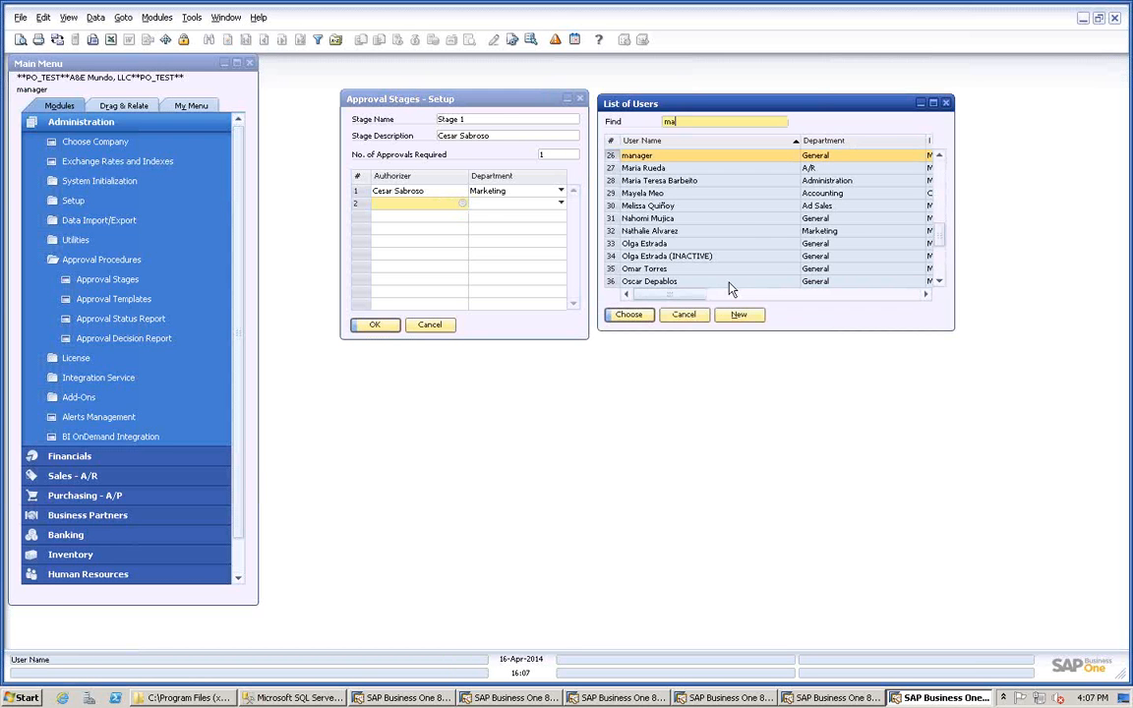
click(628, 314)
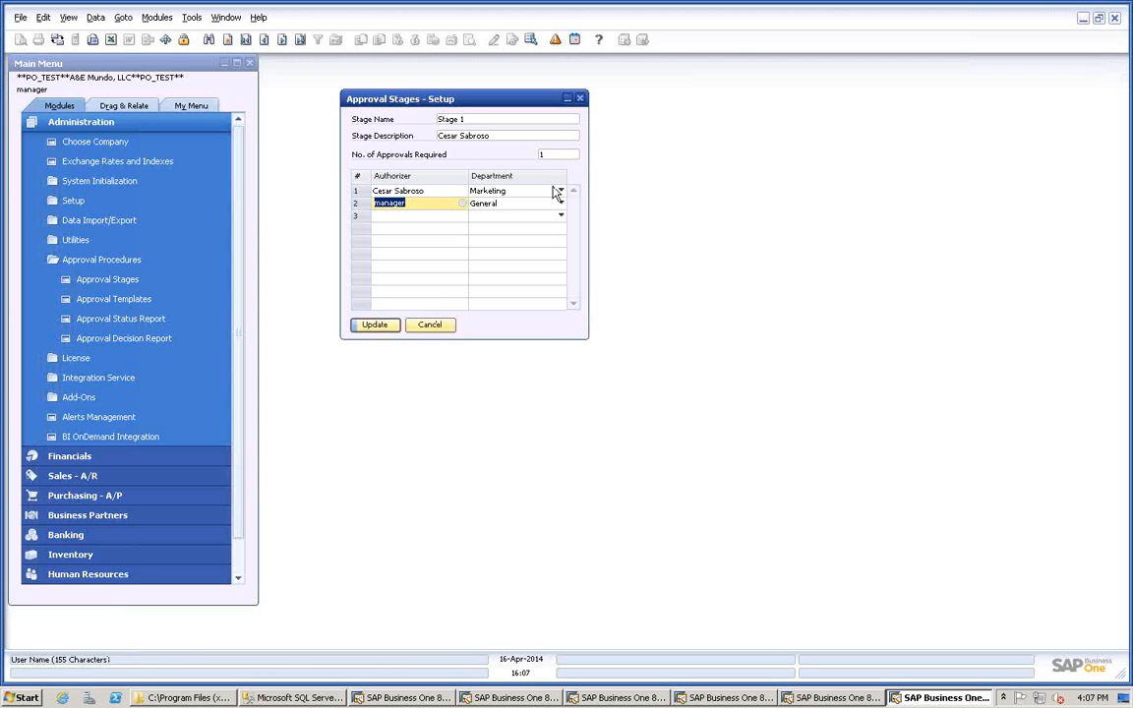
Delete the manager row from the authorizers of Stage 1.
right_click(359, 206)
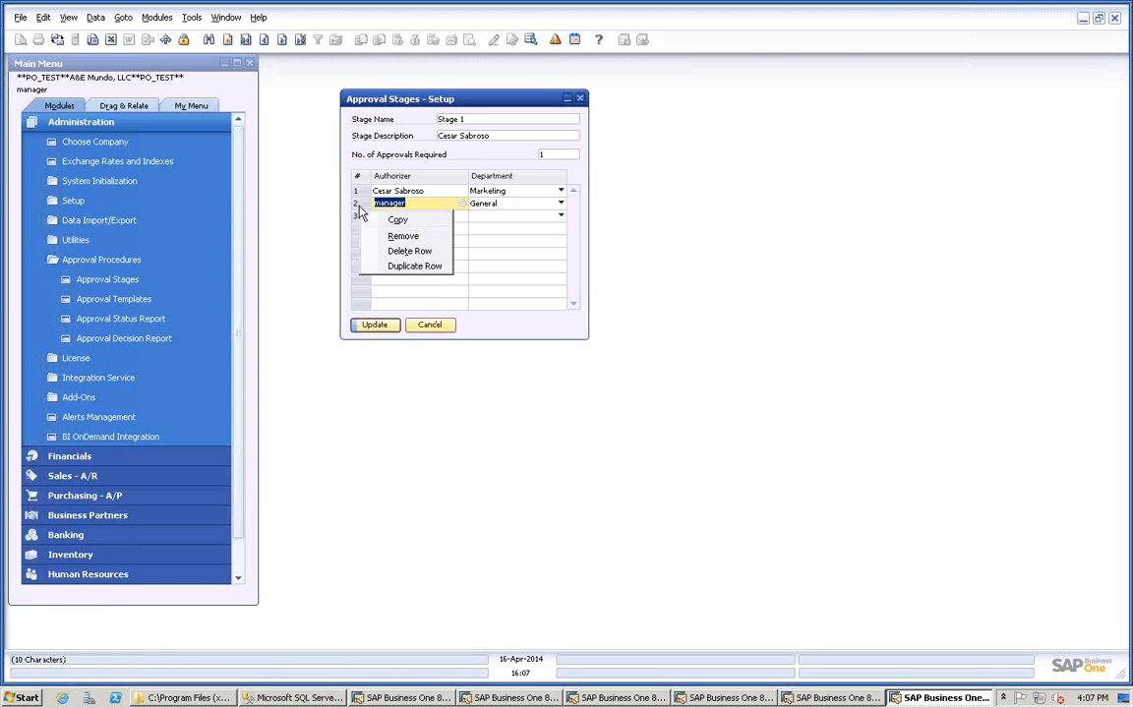
click(403, 252)
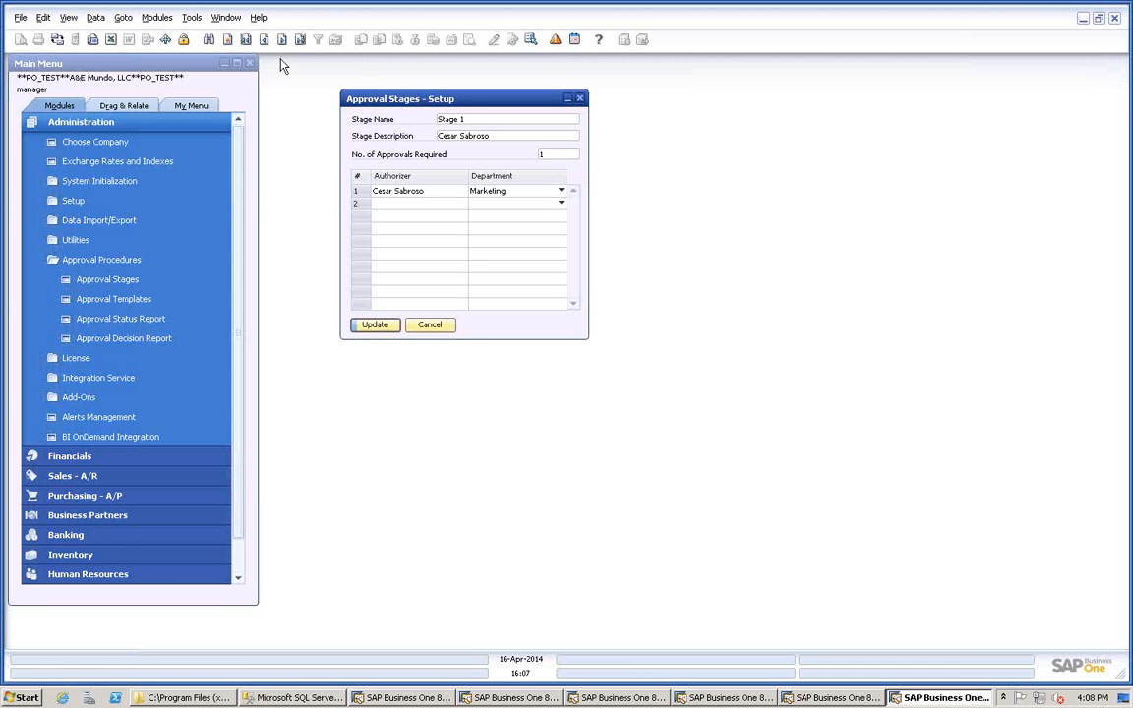
Leave Stage 1 without saving and examine the authorizers of approval stages 2, 3 and 4.
click(249, 38)
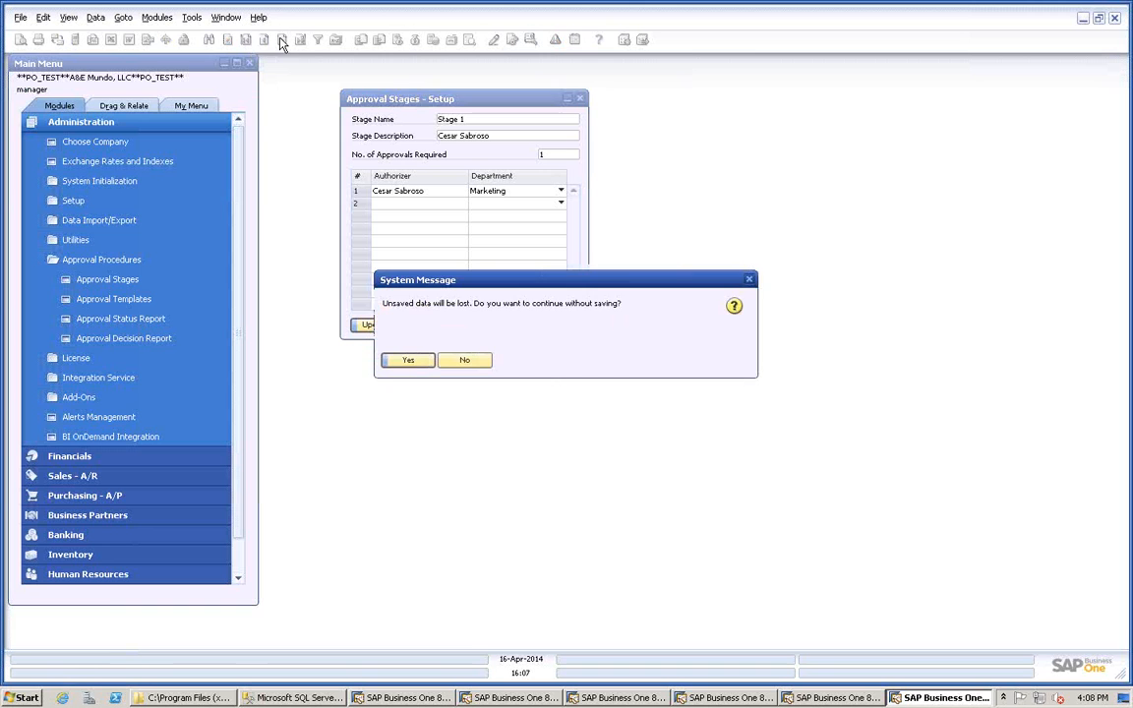
click(408, 361)
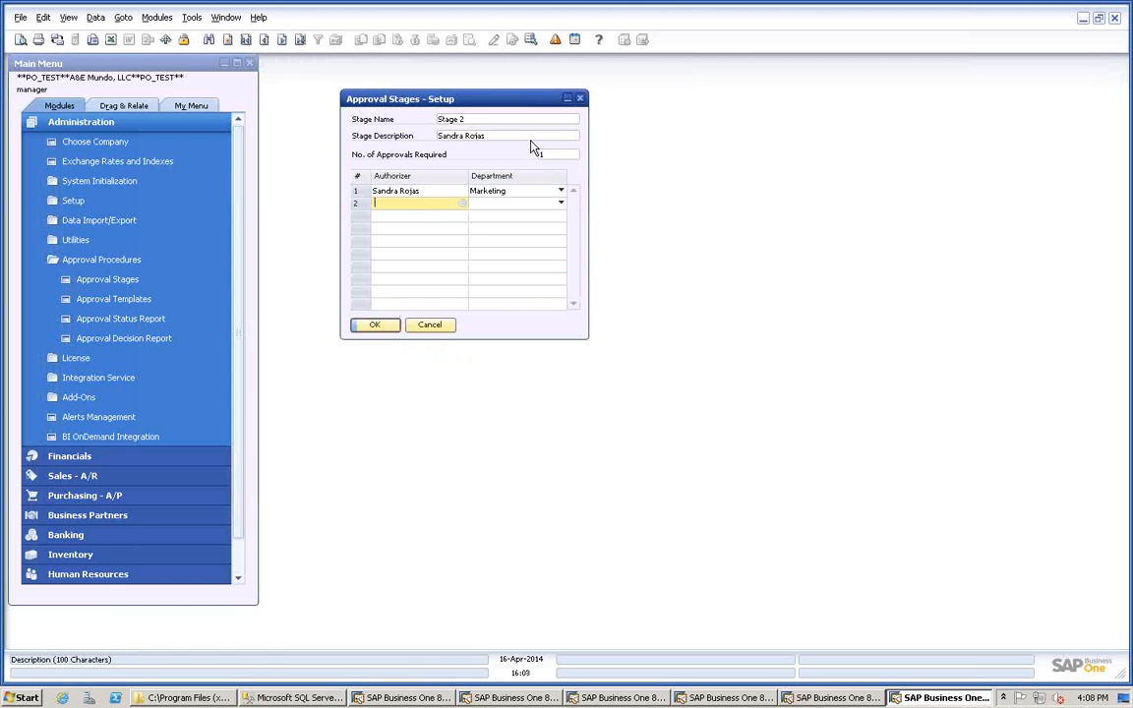
click(283, 40)
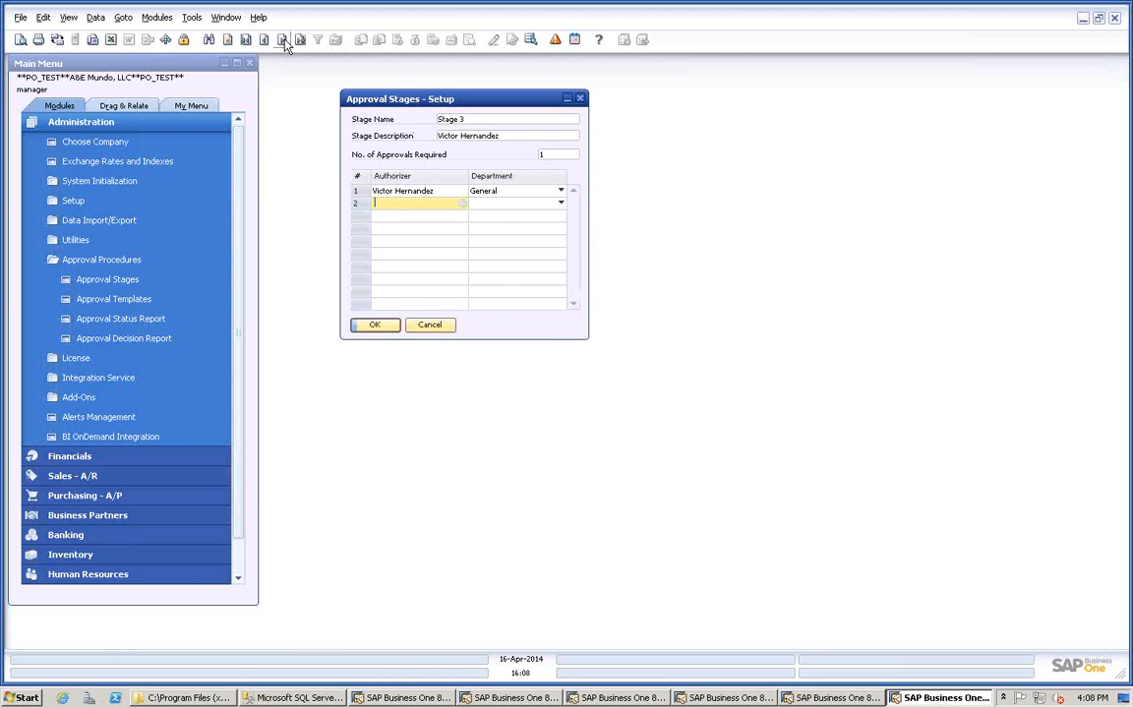
click(284, 41)
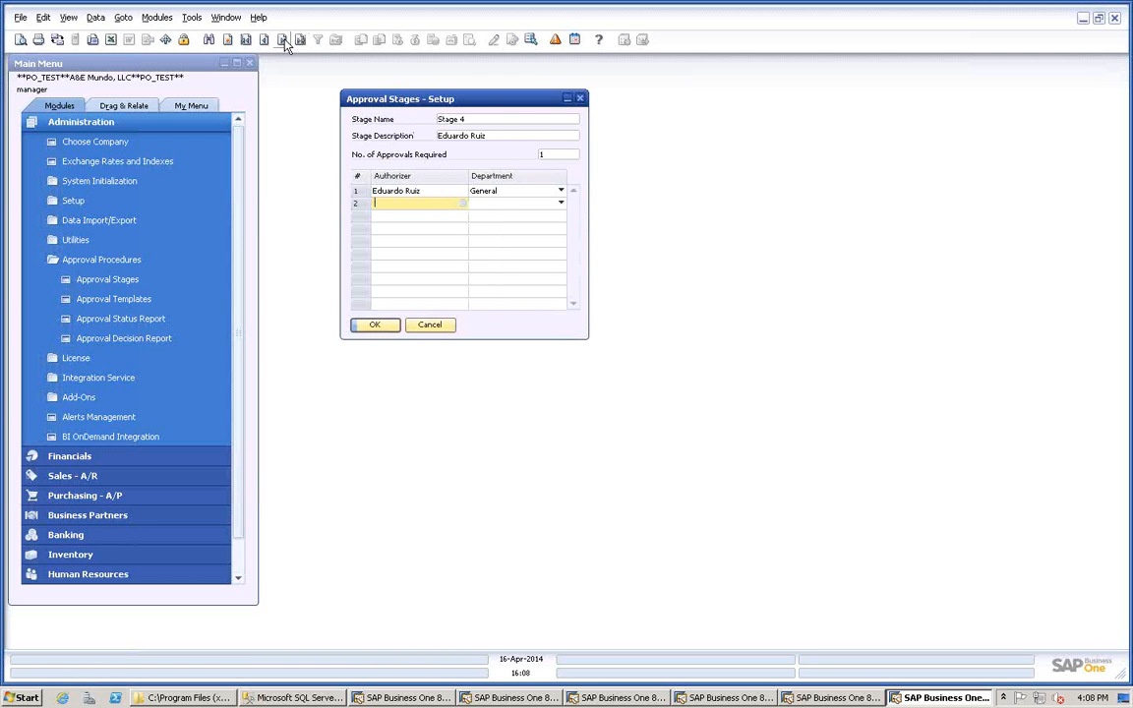
Start a new approval stage, browse the users available as its authorizer, and close the setup without adding the stage.
click(227, 39)
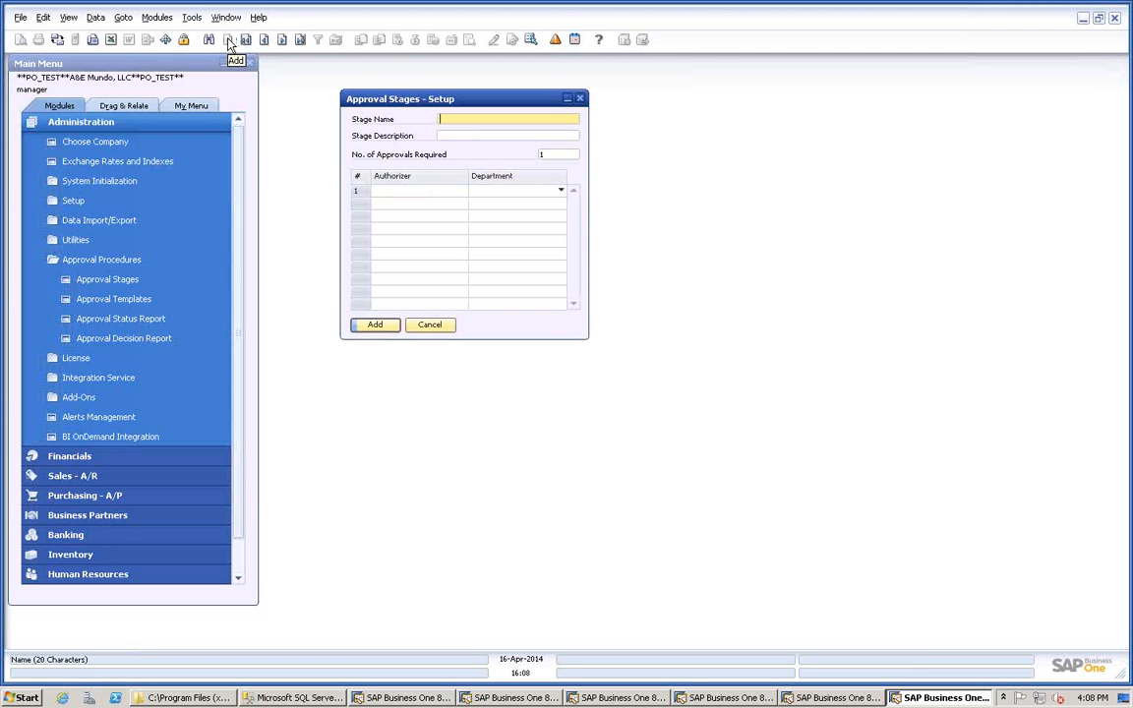
click(432, 192)
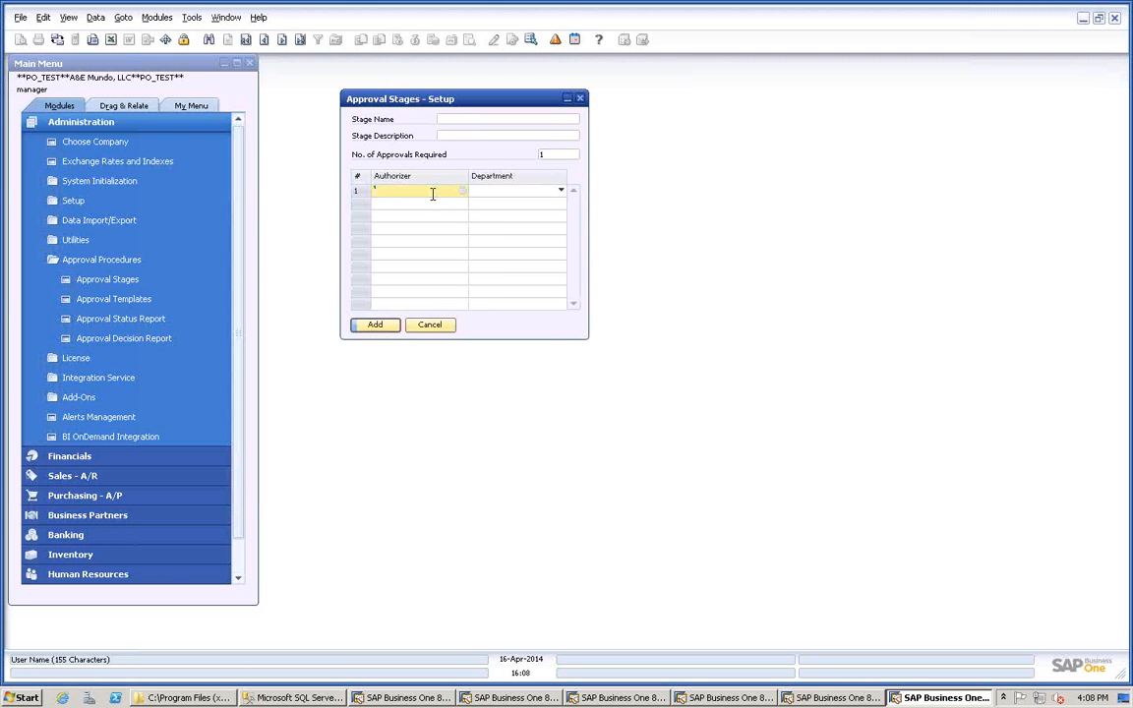
key(Tab)
scroll(765, 240, down, 1)
scroll(765, 240, down, 4)
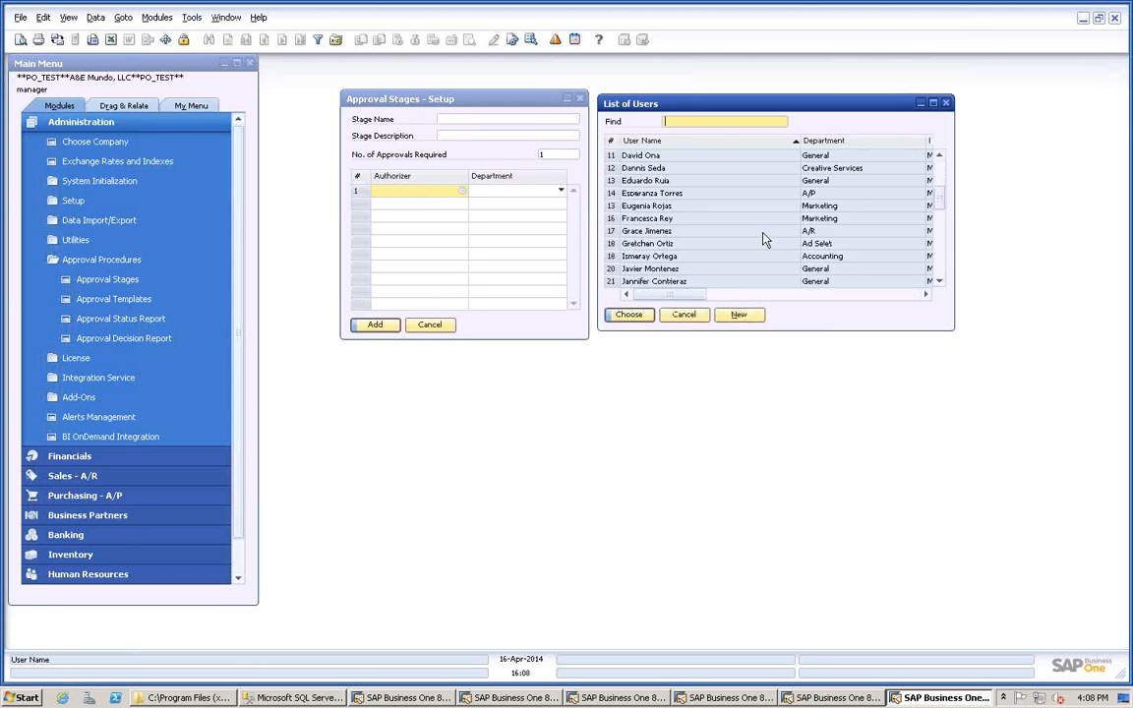
scroll(765, 240, down, 1)
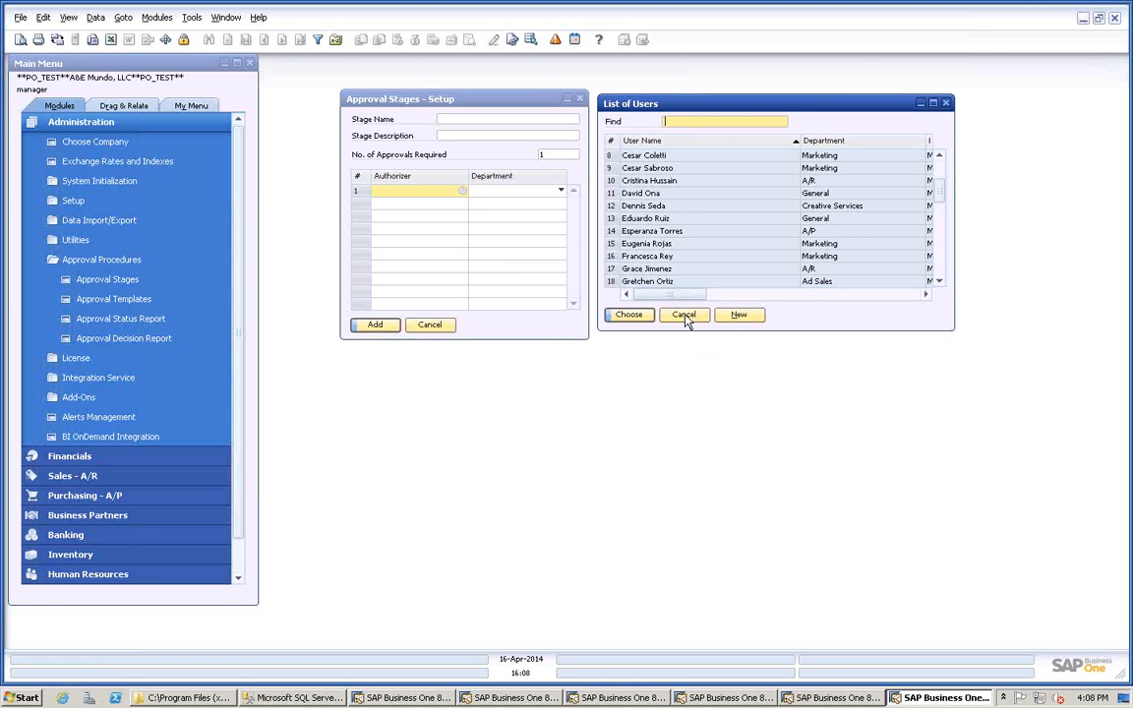
click(629, 315)
click(433, 325)
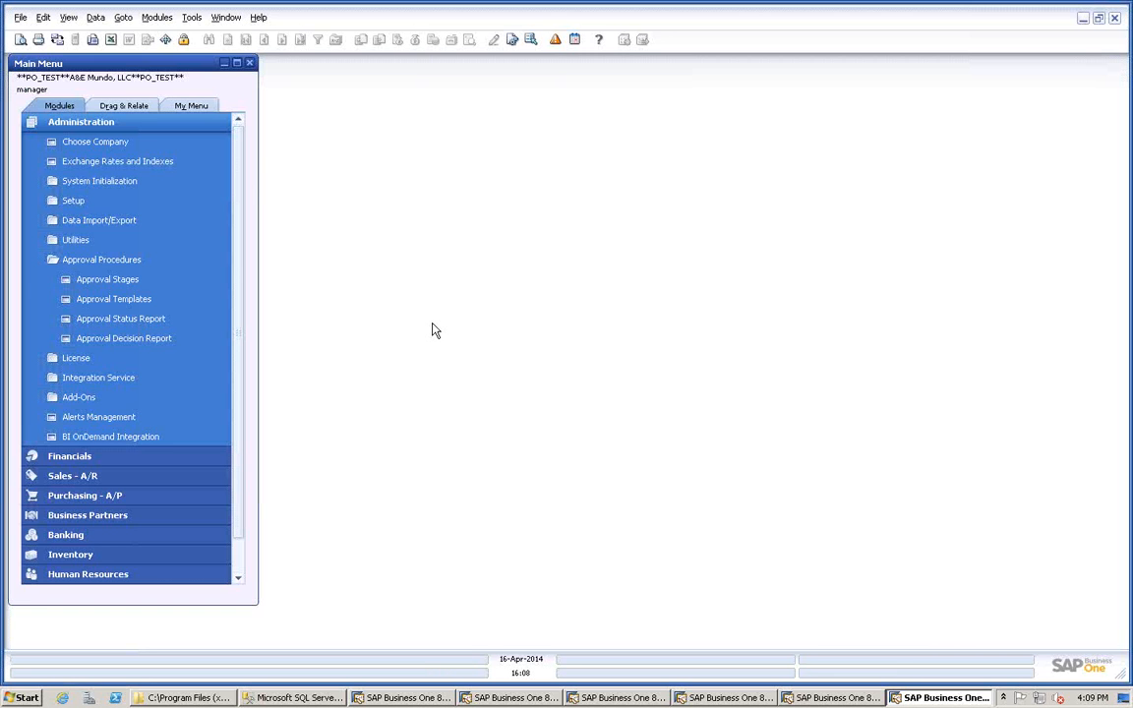
Reopen the approval stages setup, review the records from Stage 1 through Stage 4, and close it.
click(124, 281)
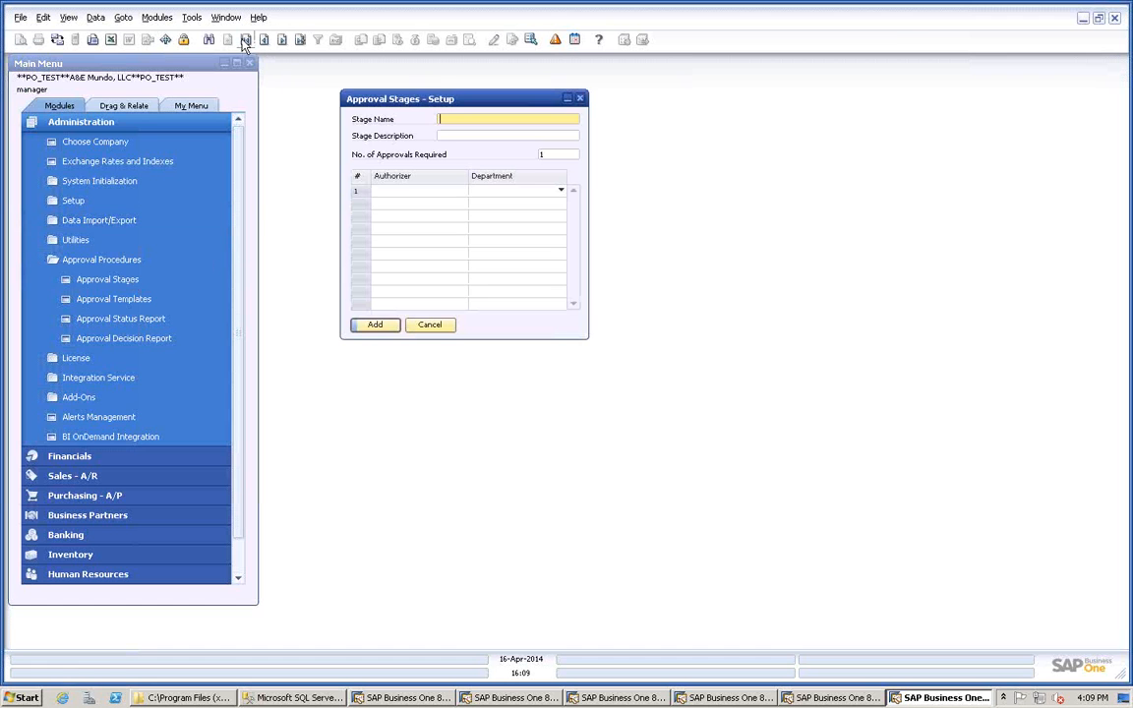
click(245, 41)
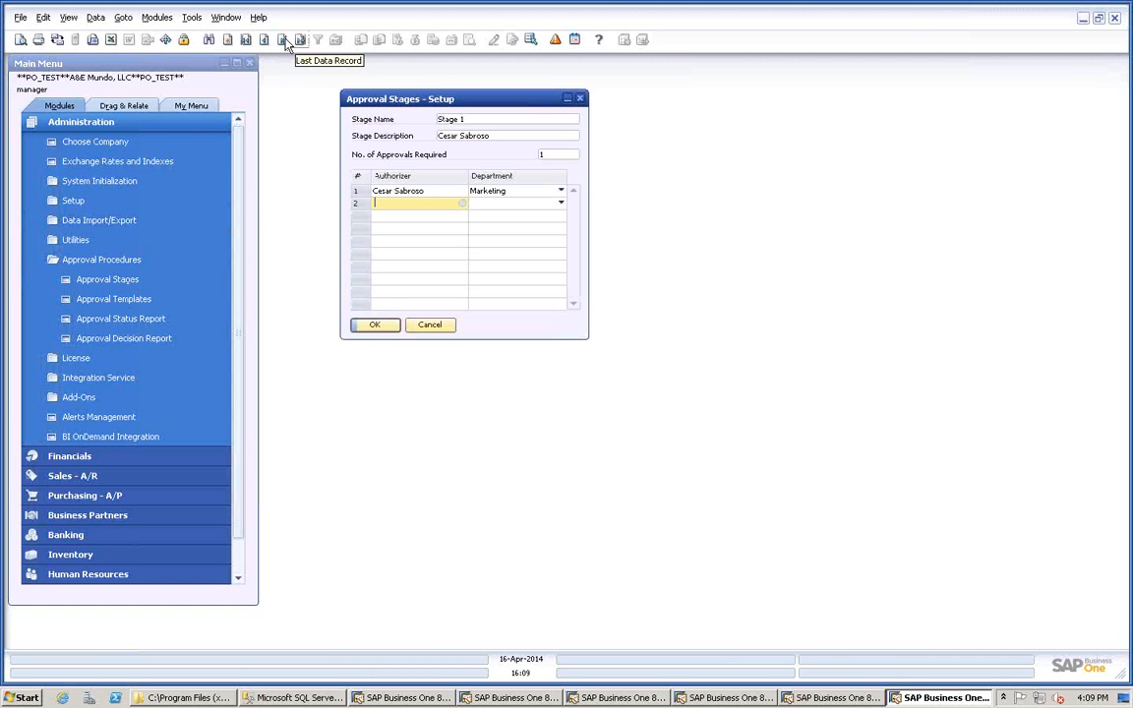
click(283, 44)
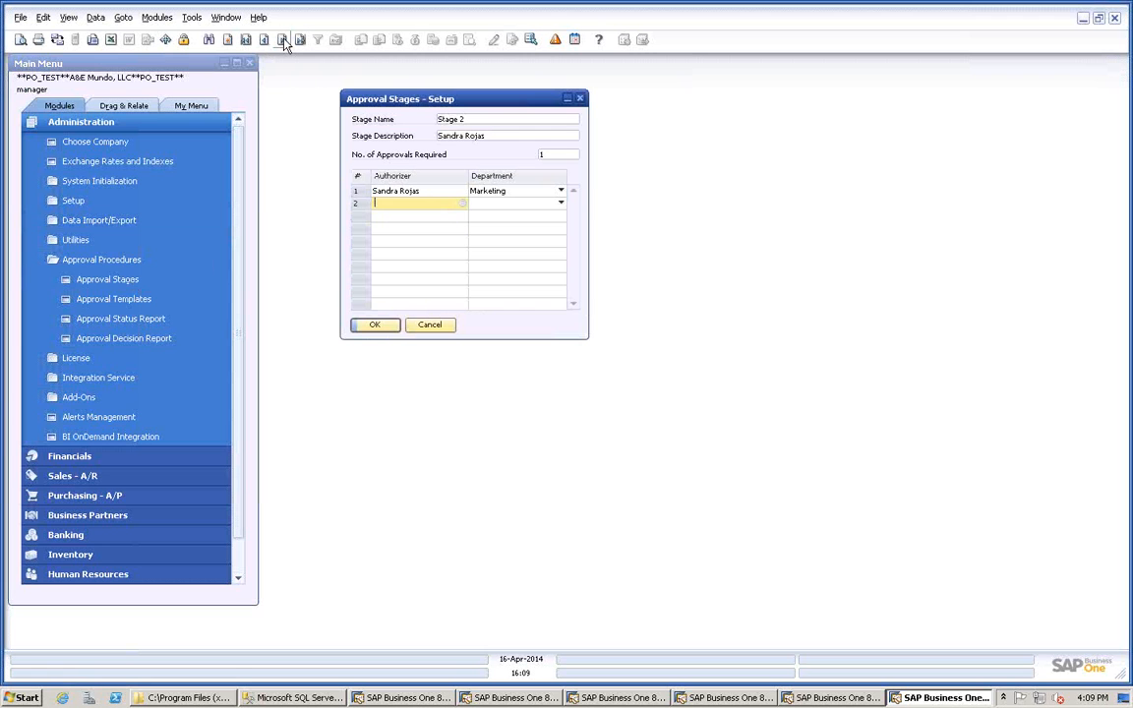
click(283, 42)
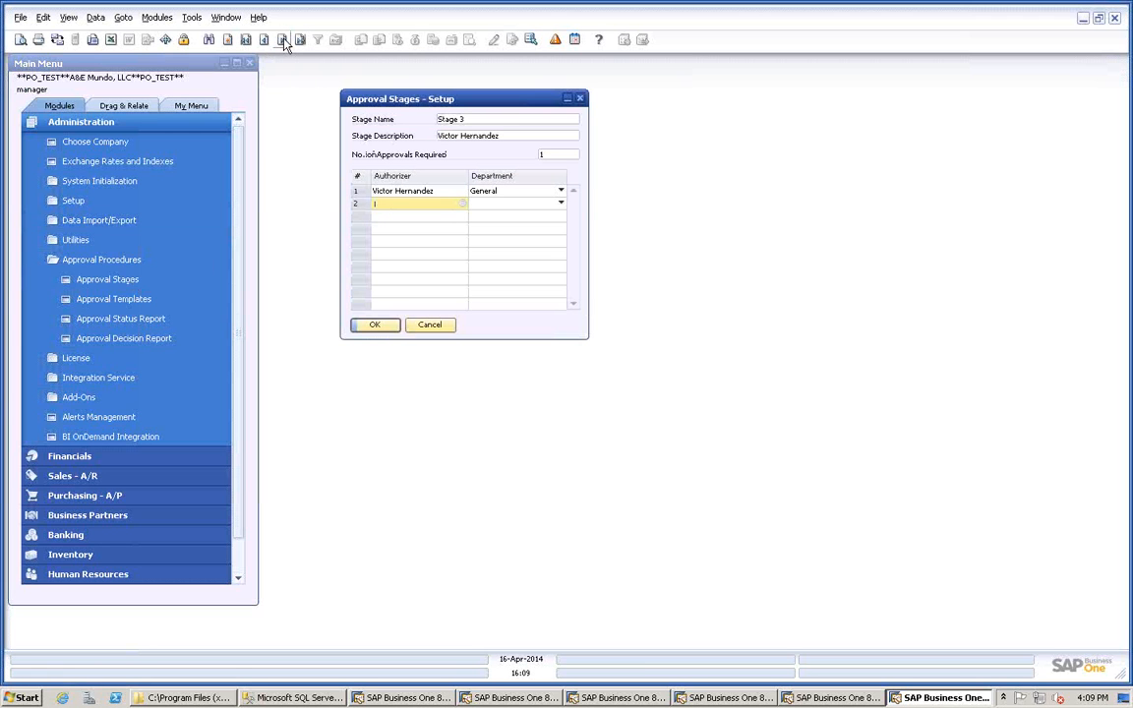
click(283, 43)
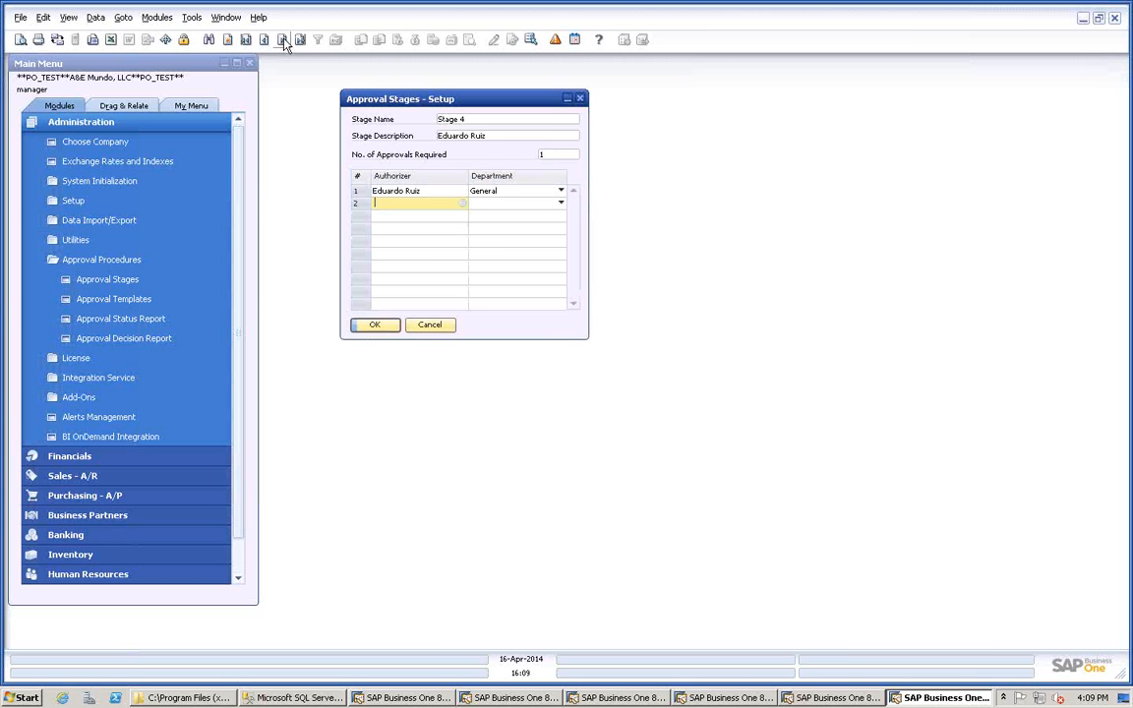
click(434, 325)
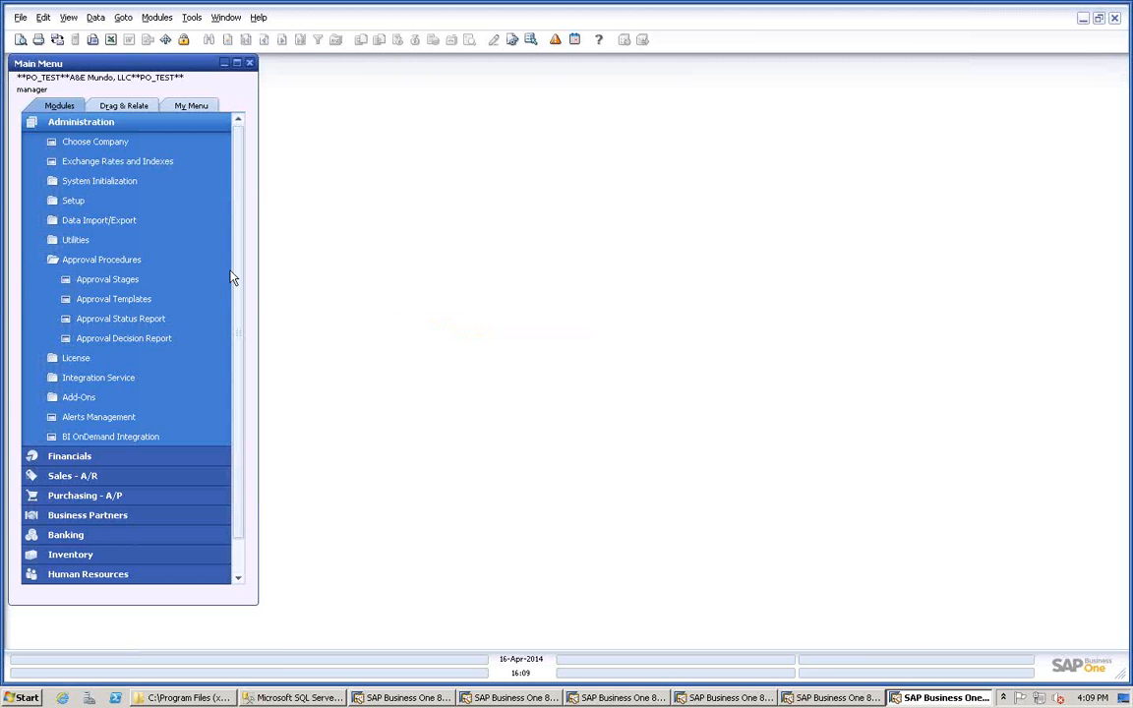
Show the approval template Stage 1-2 Dept 211 and reposition its setup window.
click(115, 300)
click(245, 41)
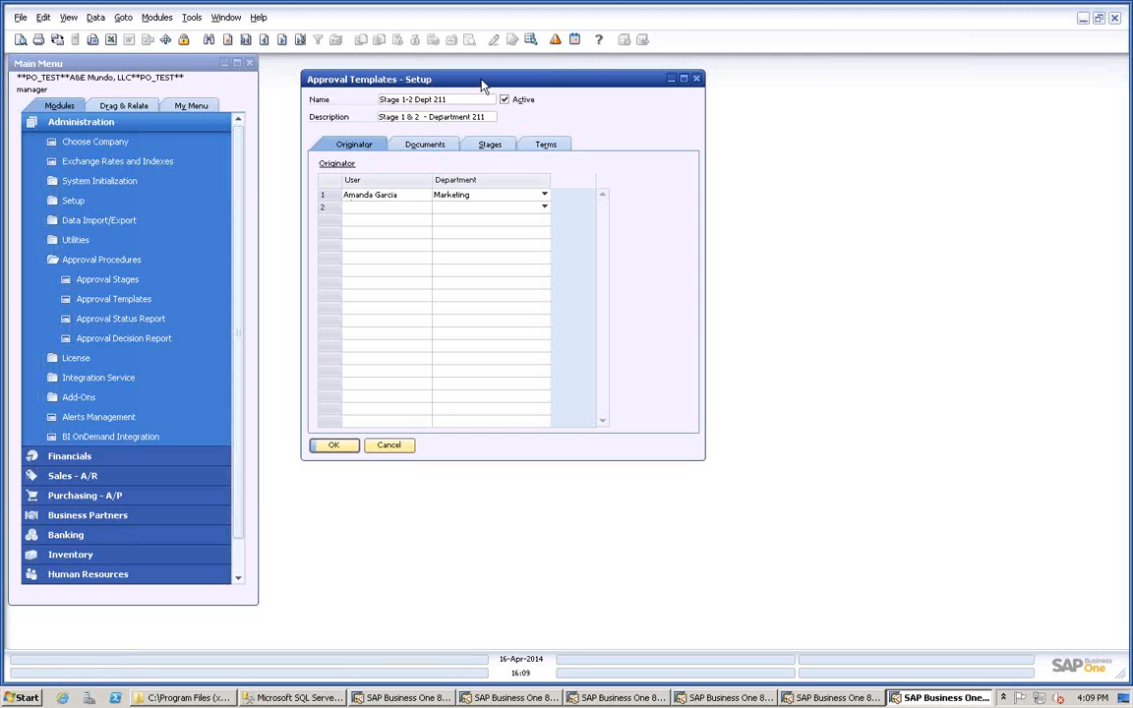
drag(508, 91, 527, 121)
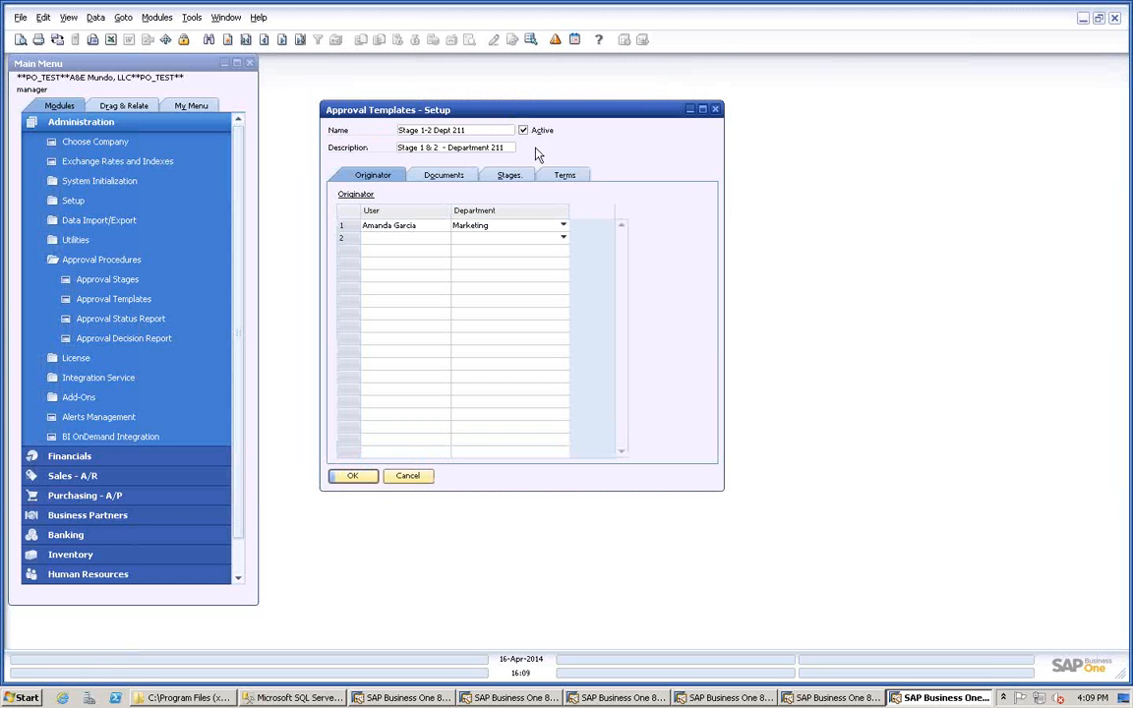
Browse the users available as a second originator, cancel without choosing one, and show the template's document types.
click(523, 131)
click(424, 239)
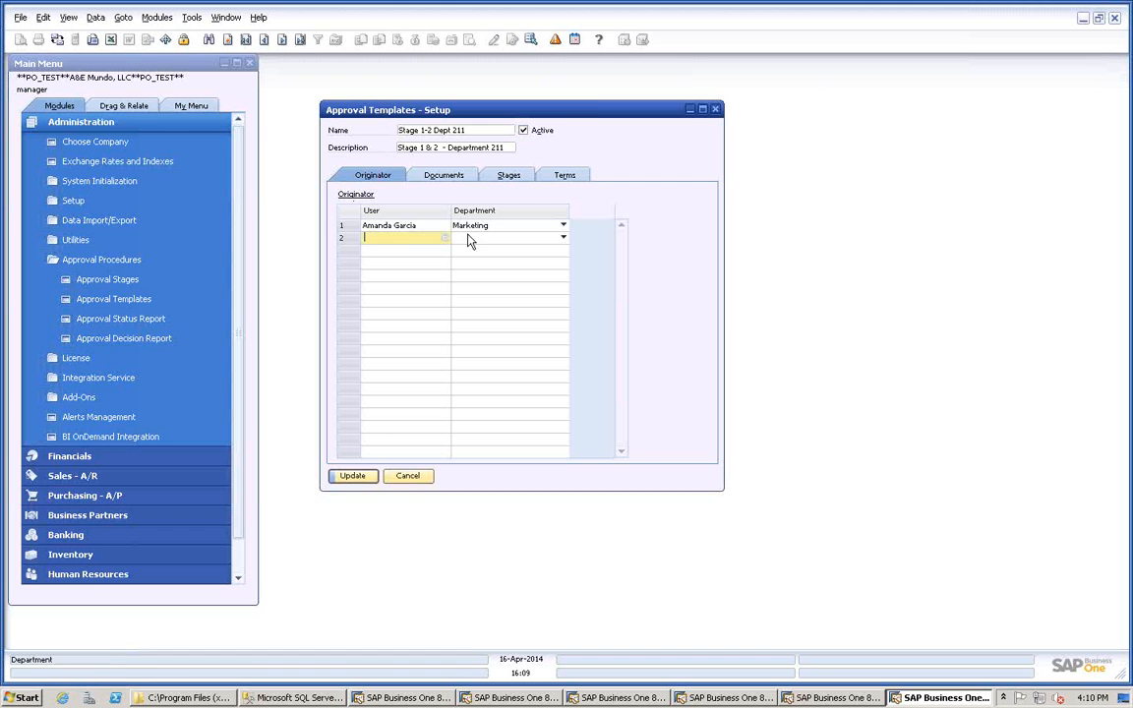
click(444, 239)
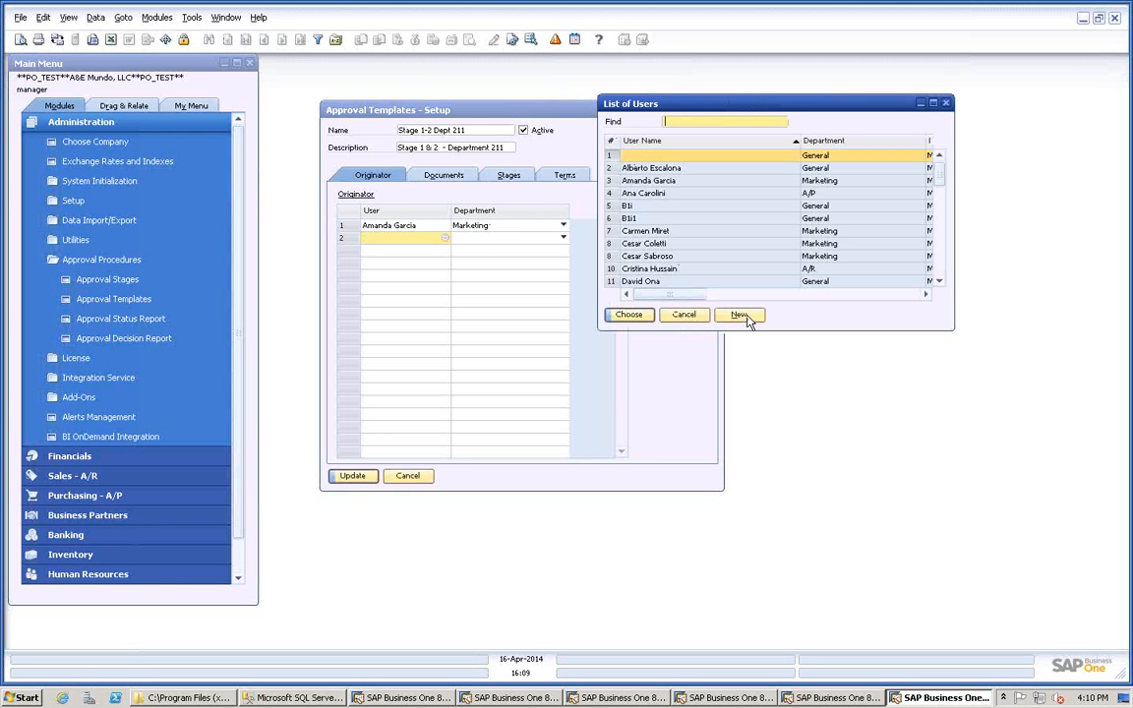
click(682, 315)
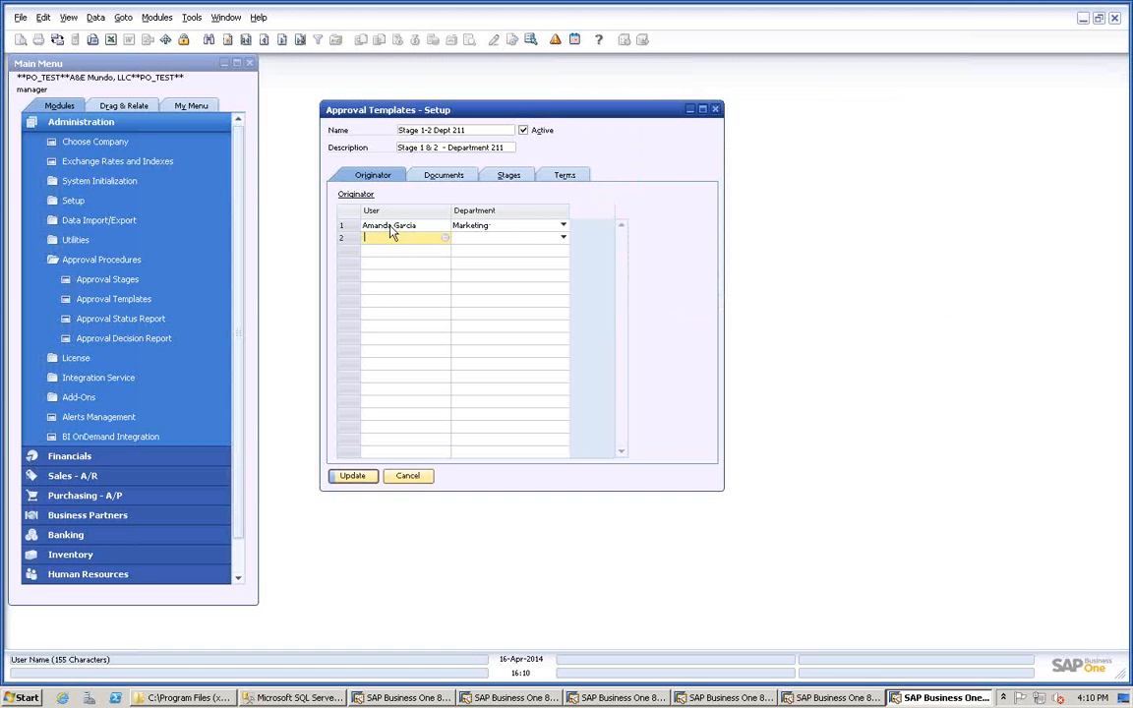
click(433, 179)
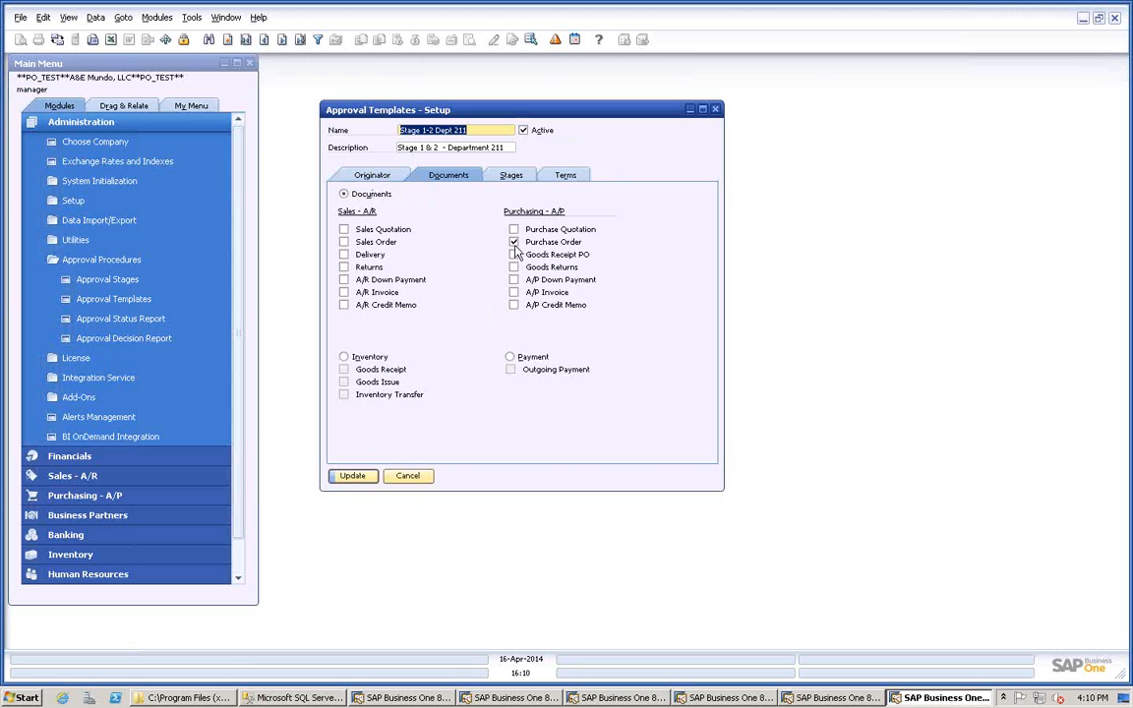
In the template's approval stages, move Stage 2 above Stage 1 and restore the original order.
click(508, 181)
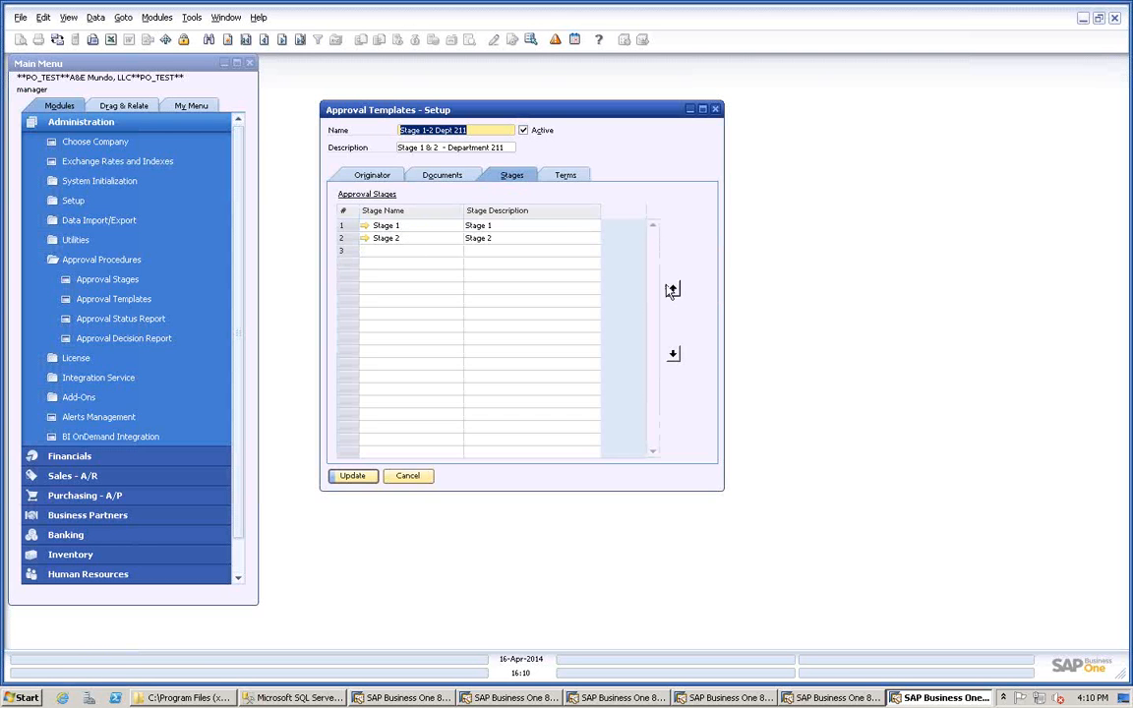
click(343, 239)
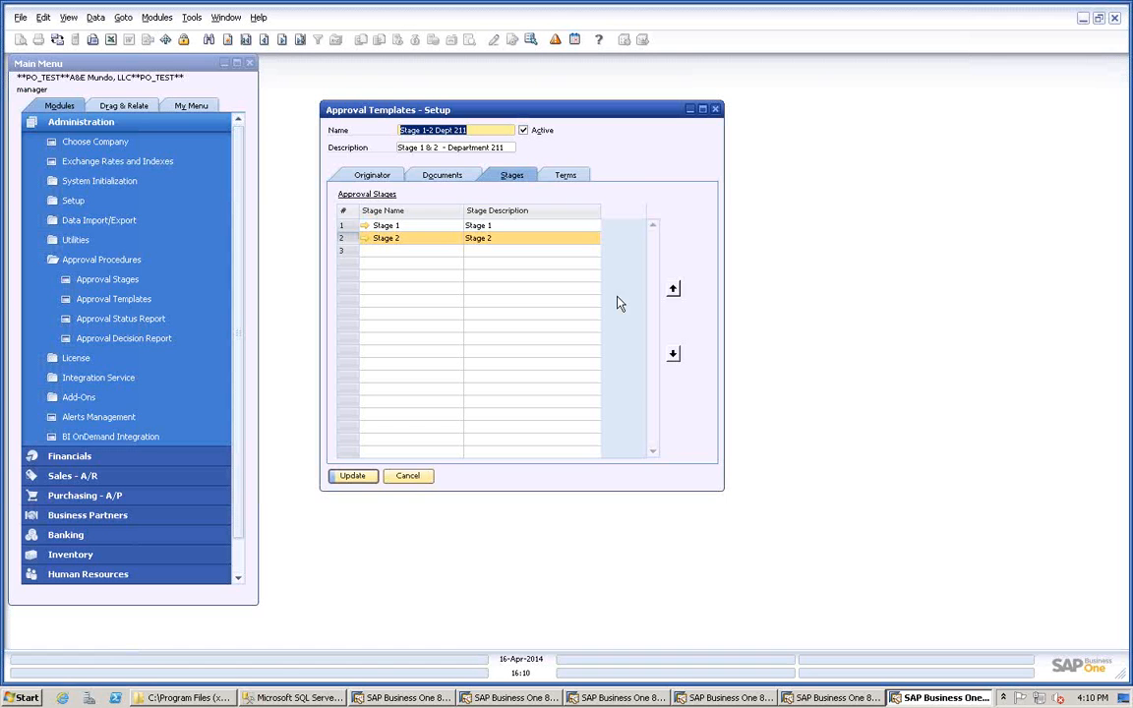
click(672, 289)
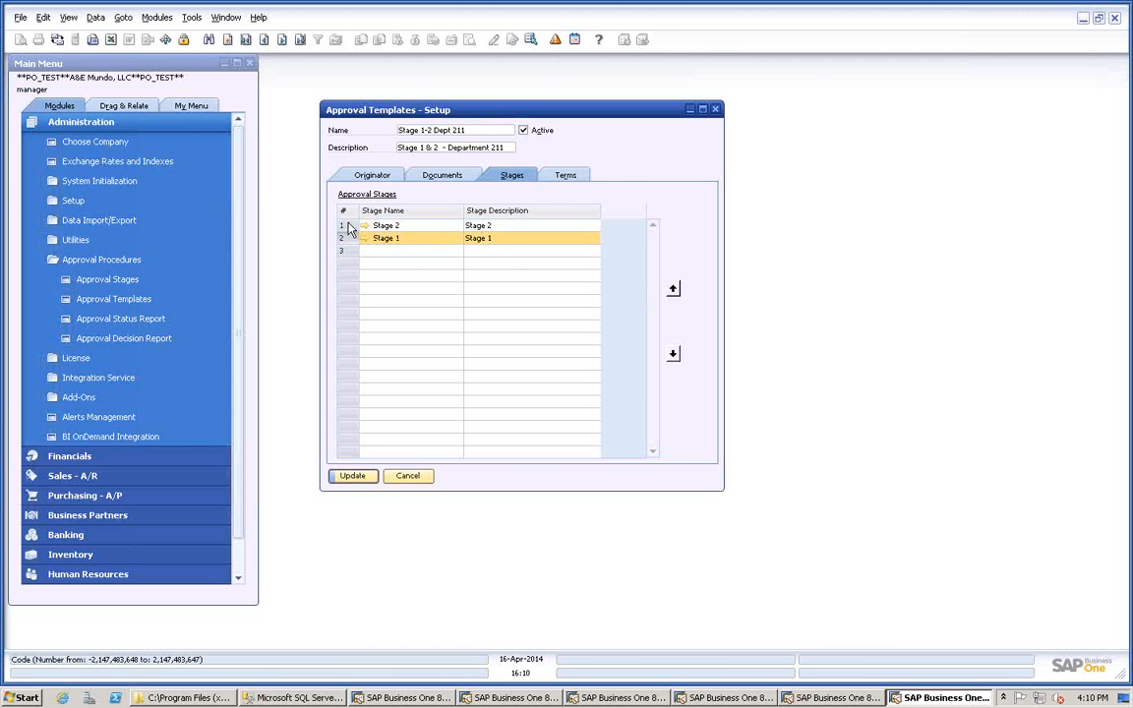
click(673, 289)
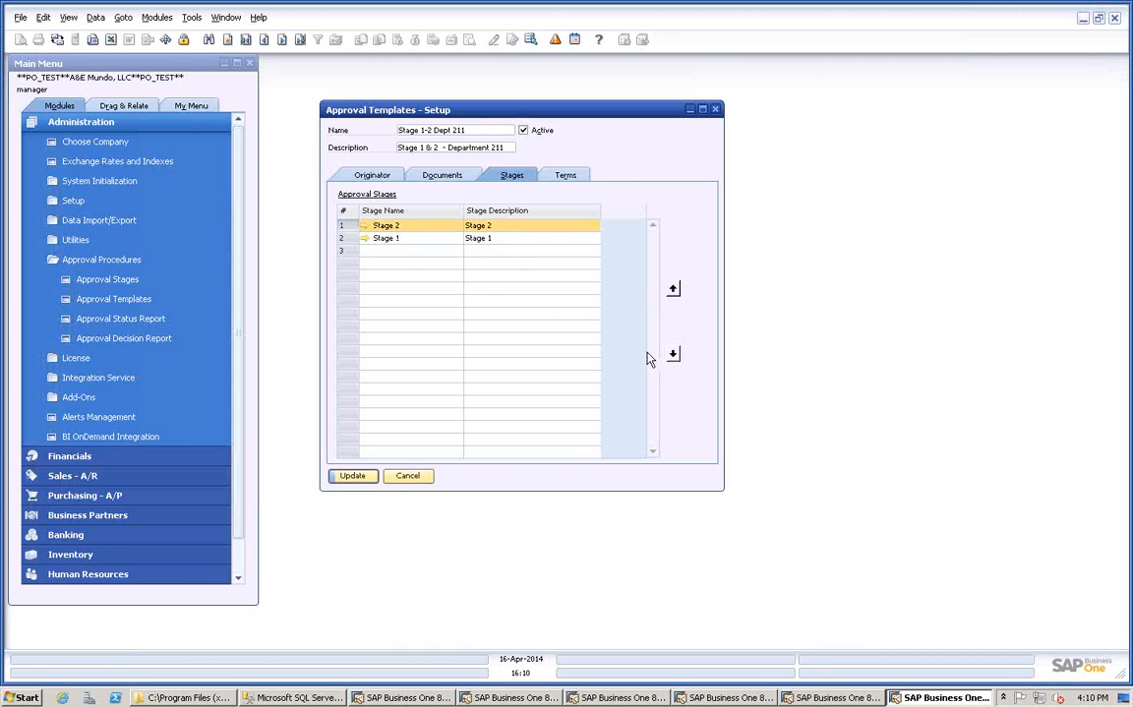
click(672, 353)
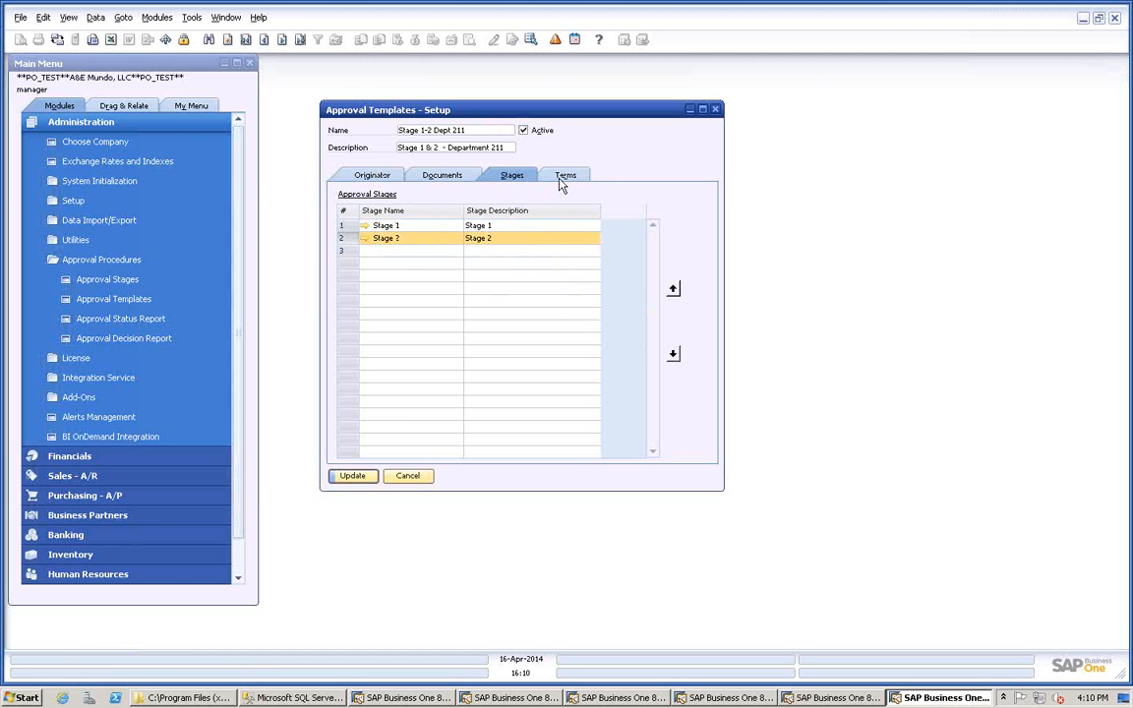
Show the template's terms, open the Query Manager for a second user query term, and cancel without choosing a query.
click(569, 179)
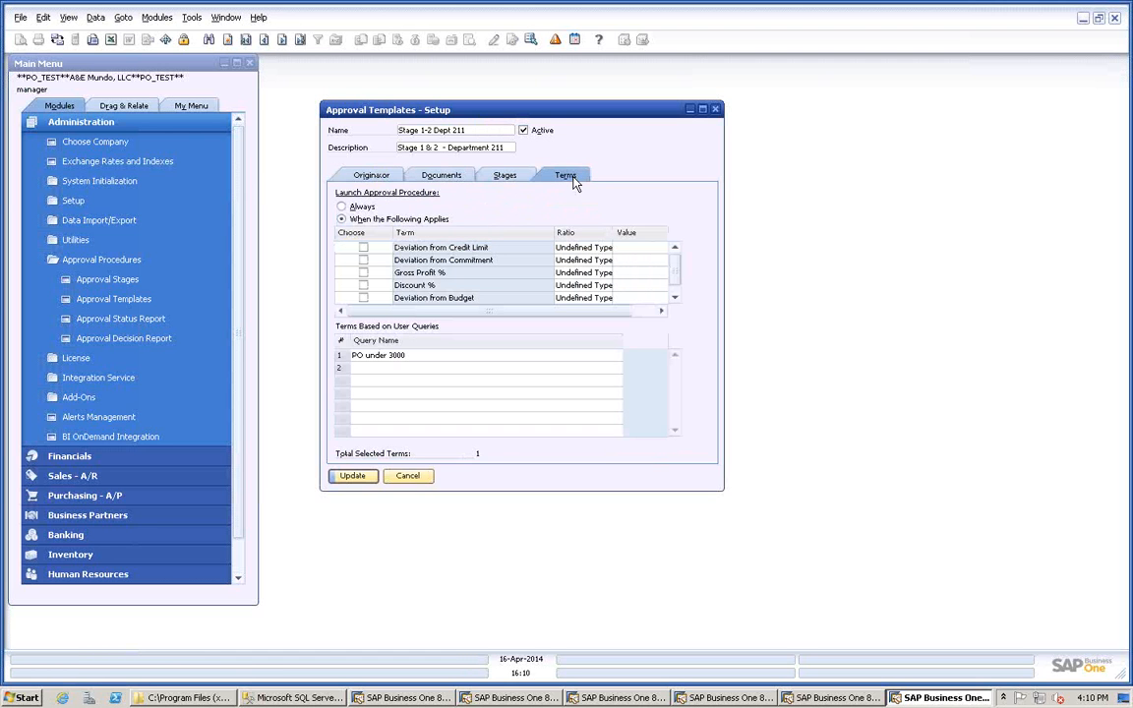
click(419, 358)
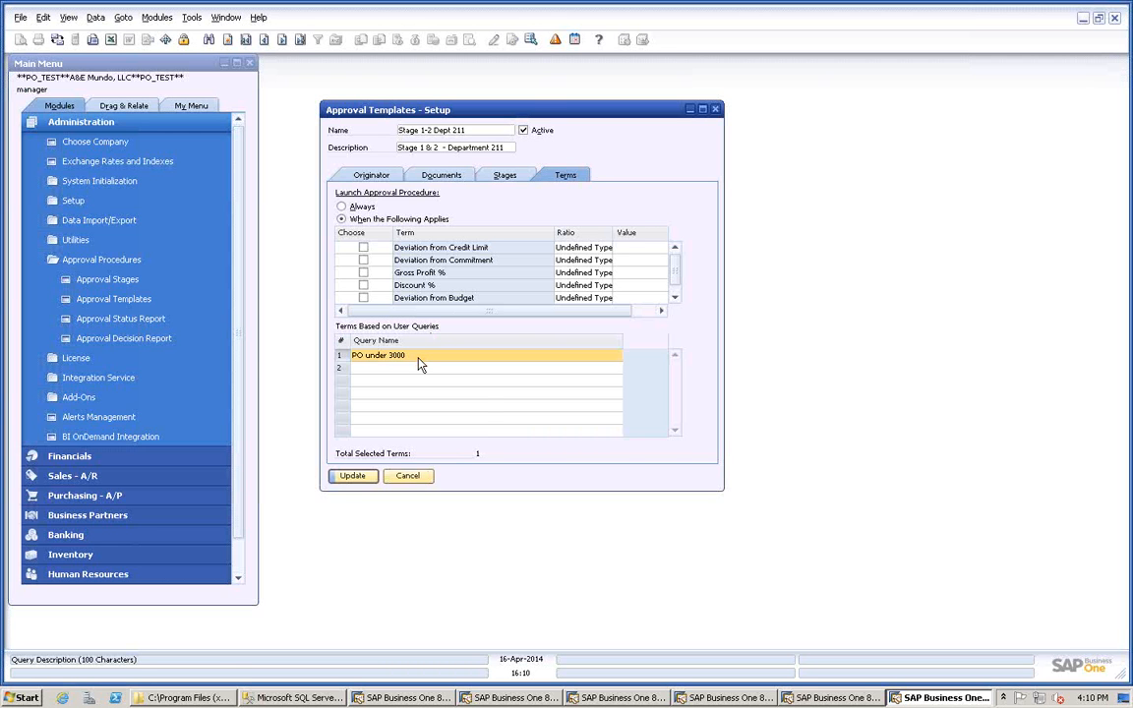
click(341, 369)
key(Tab)
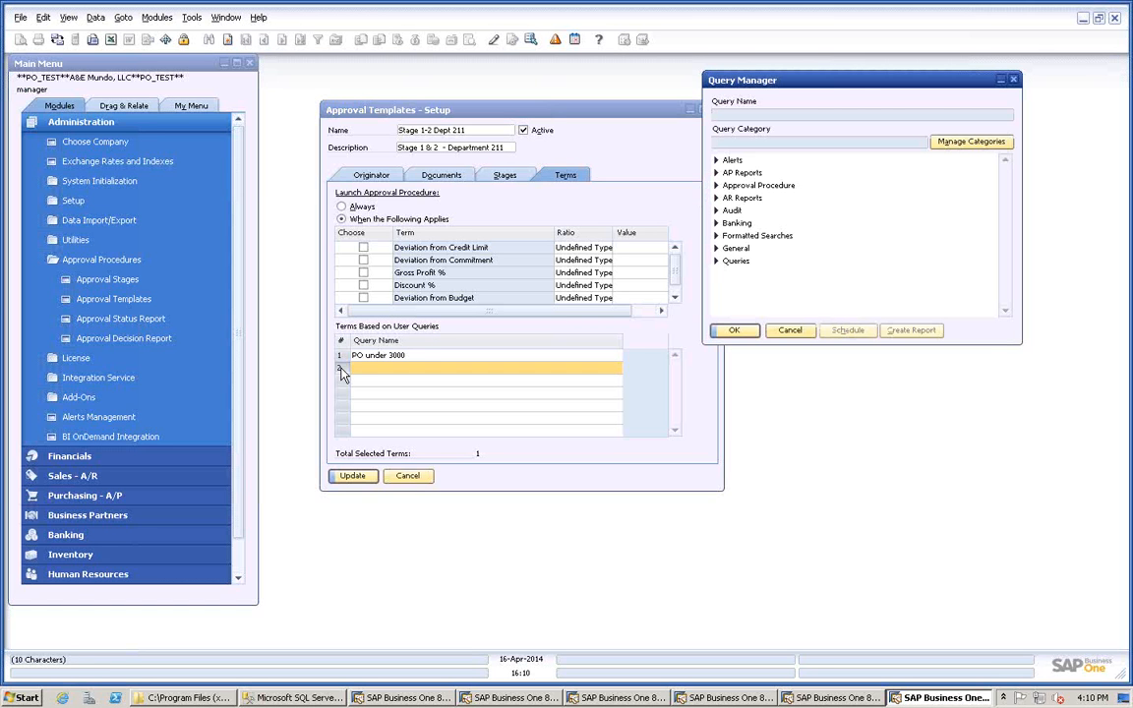
drag(744, 83, 885, 100)
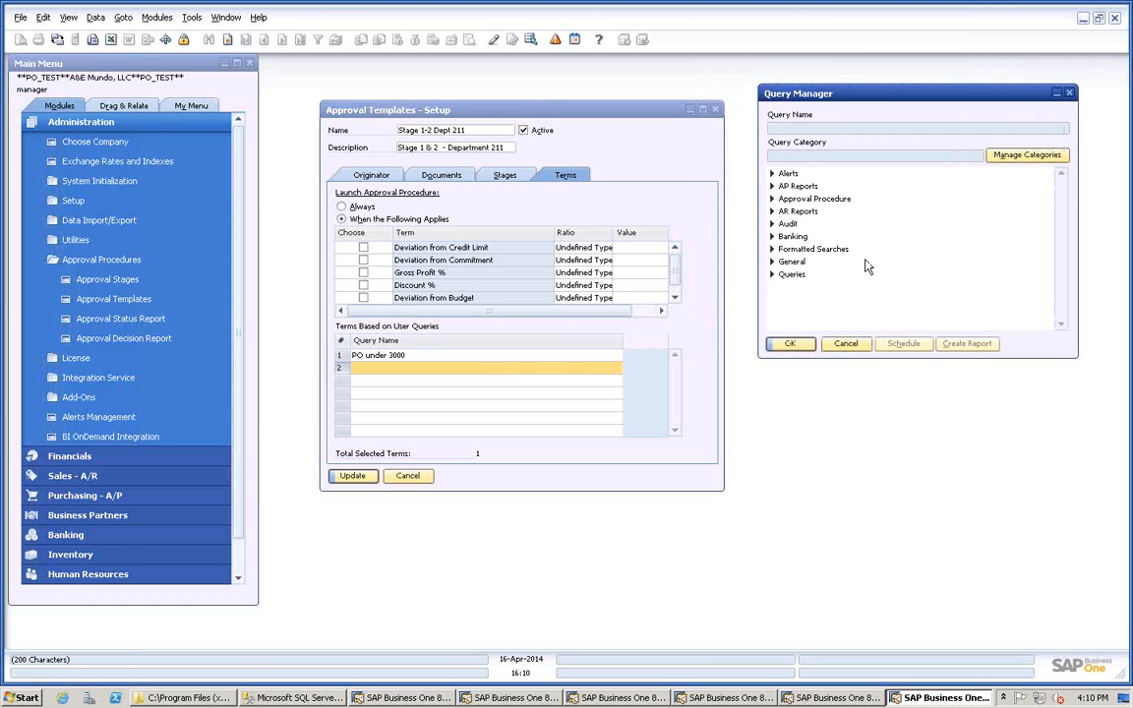
click(843, 345)
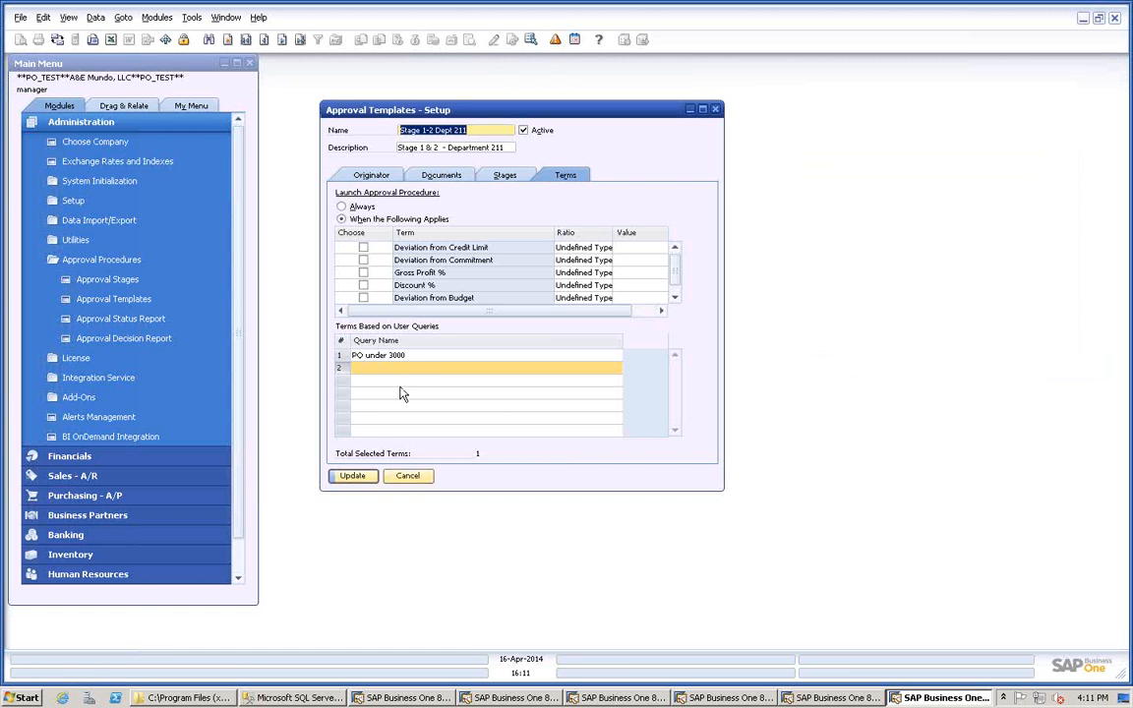
Browse the Approval Procedure queries for the first term, highlight PO over 10000, and cancel without replacing the term.
double_click(344, 360)
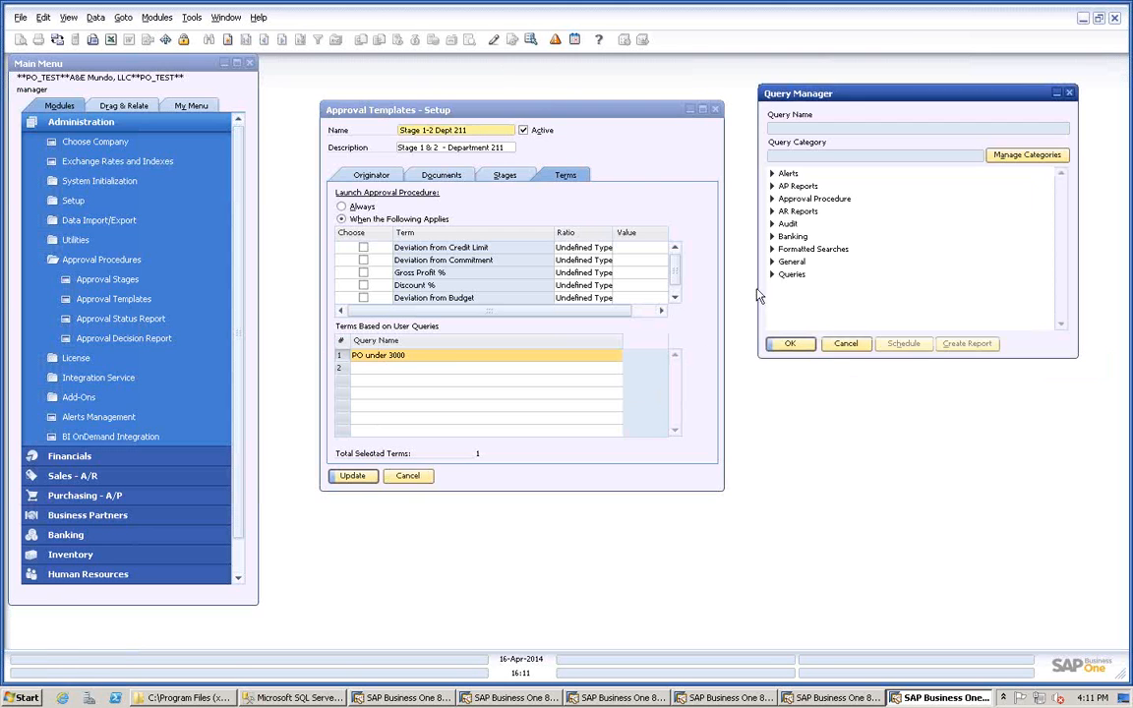
click(773, 199)
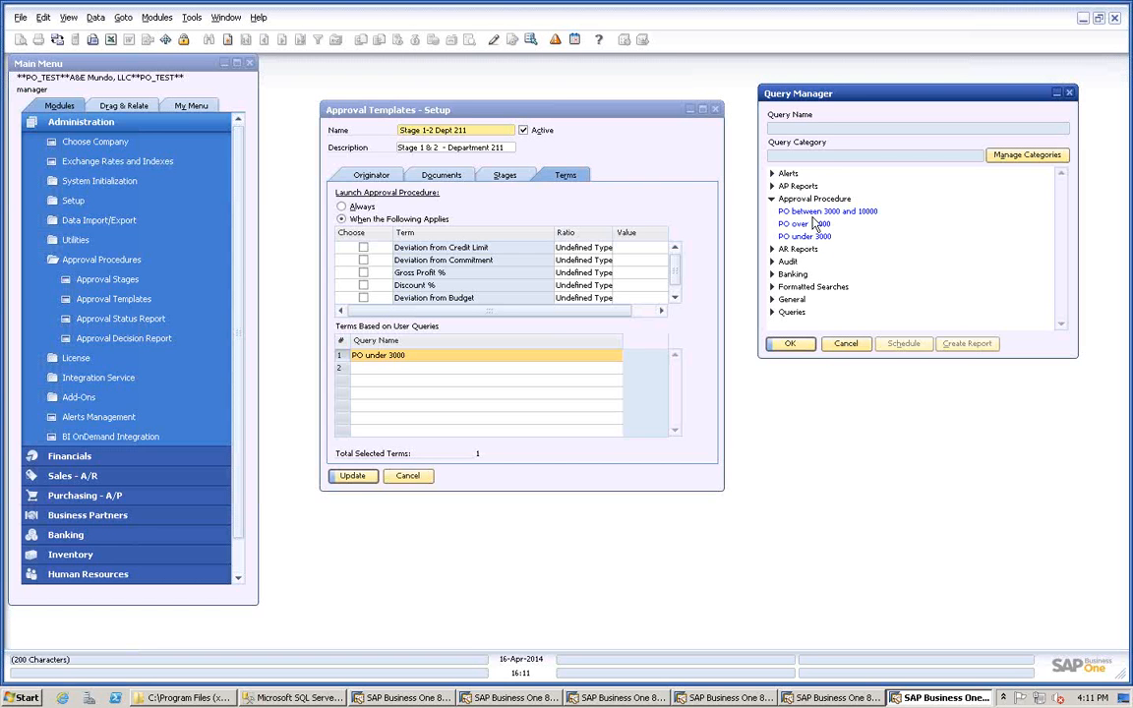
click(812, 225)
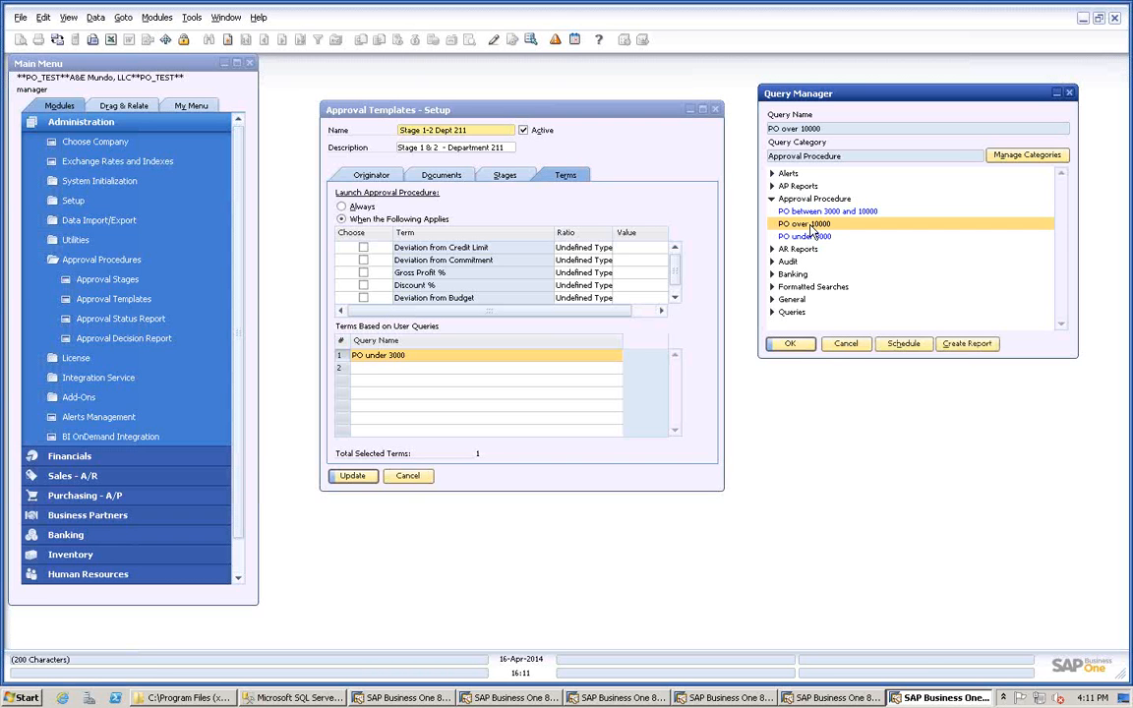
click(842, 343)
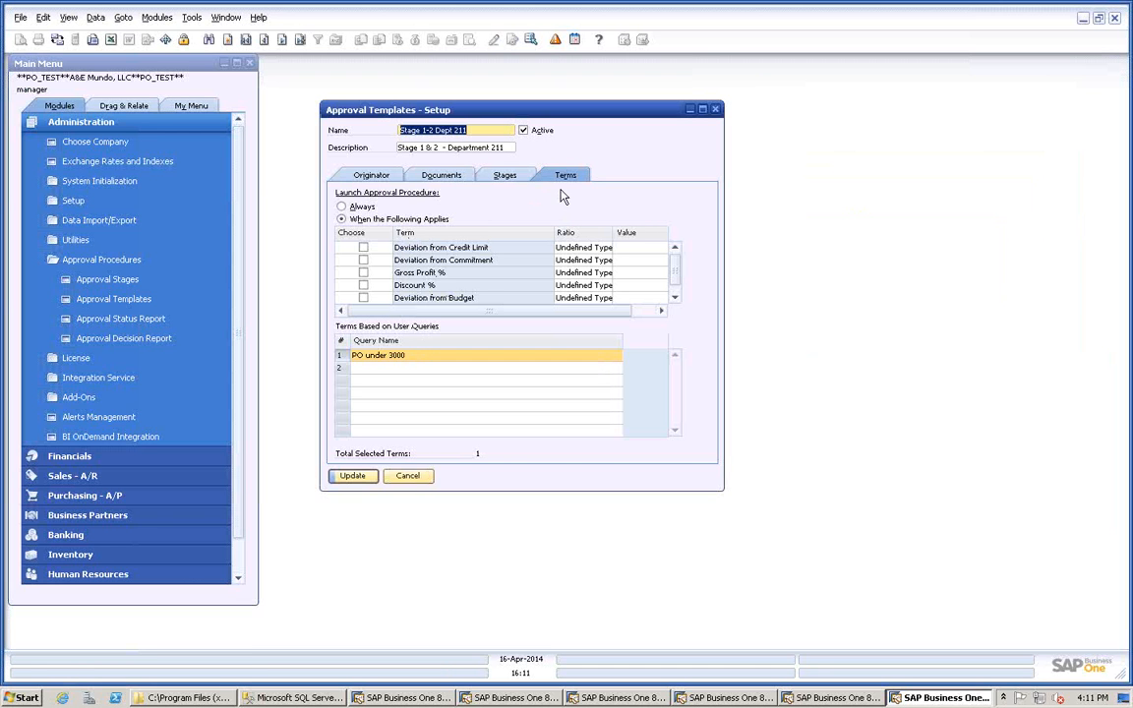
Leave template Stage 1-2 Dept 211 without saving and view the terms of Stage 1-4 Dept 211 and Stage 1-3 Dept 211.
mouse_move(513, 117)
mouse_down()
mouse_move(478, 103)
mouse_move(821, 90)
mouse_move(508, 116)
mouse_up()
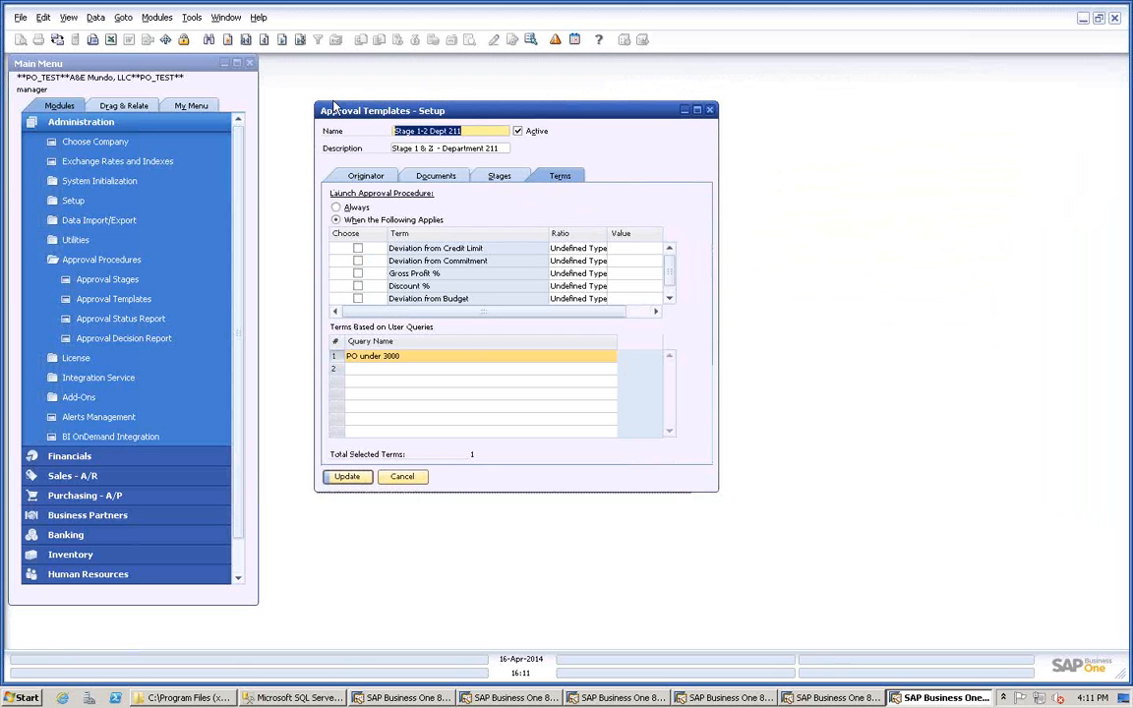
click(257, 41)
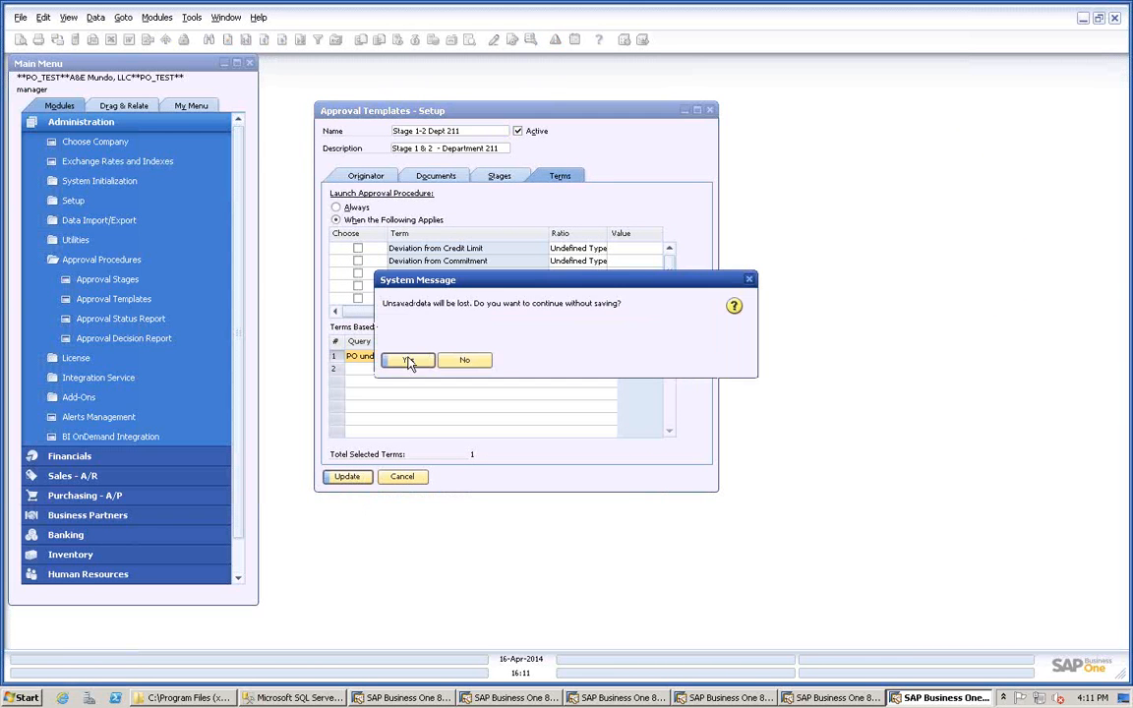
click(400, 356)
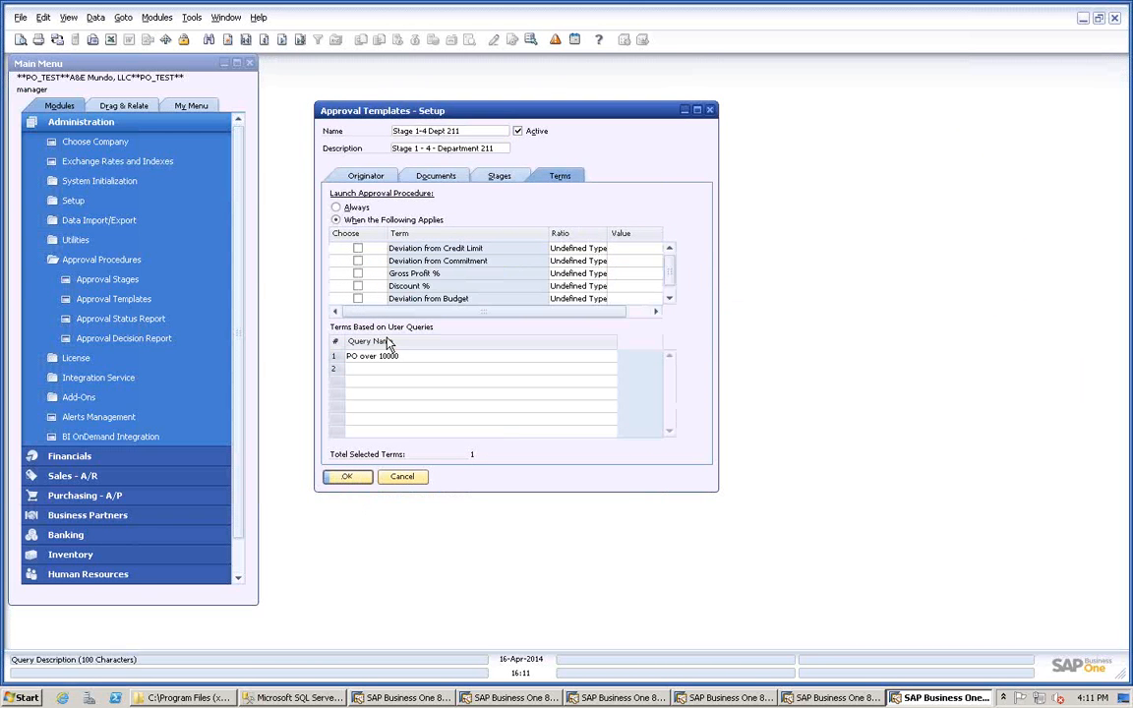
click(281, 40)
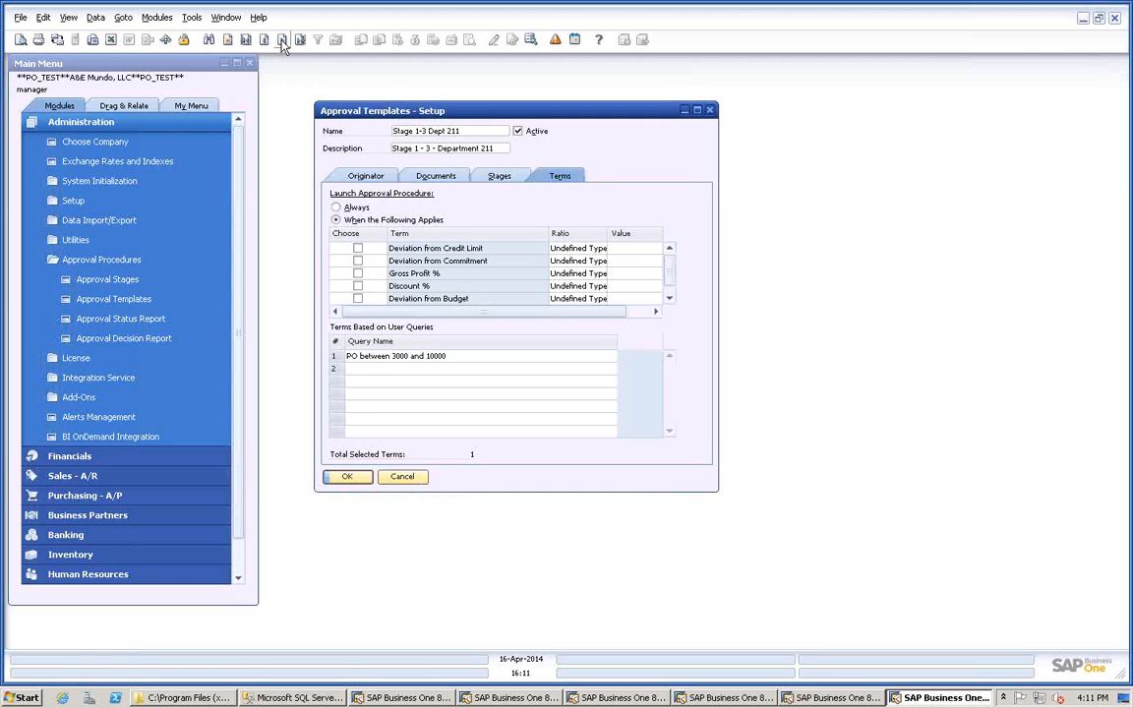
Examine the originator, documents, stages and terms of the approval template Stage 1-3 Dept 211.
click(369, 177)
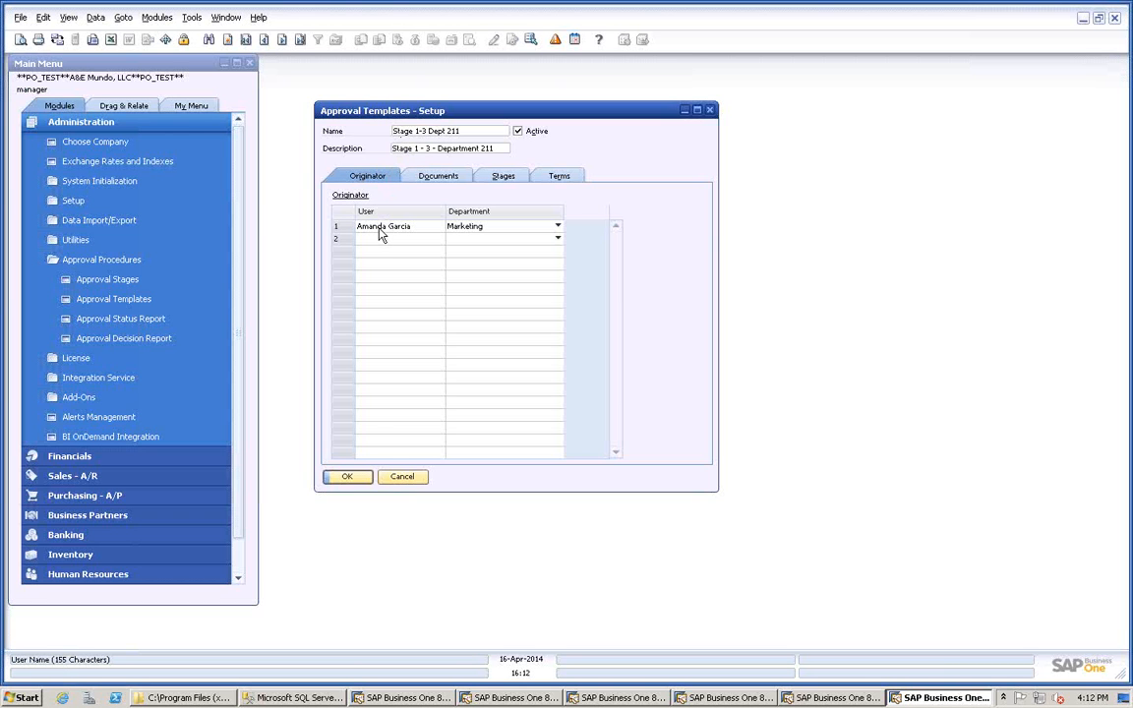
click(438, 177)
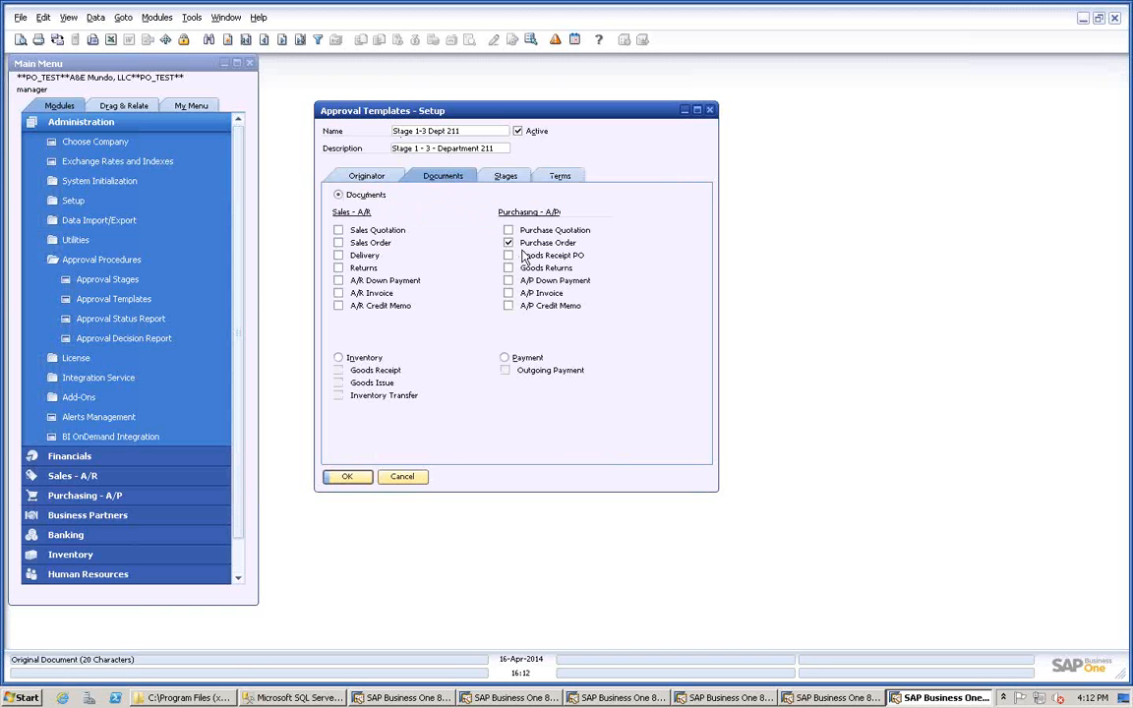
click(507, 178)
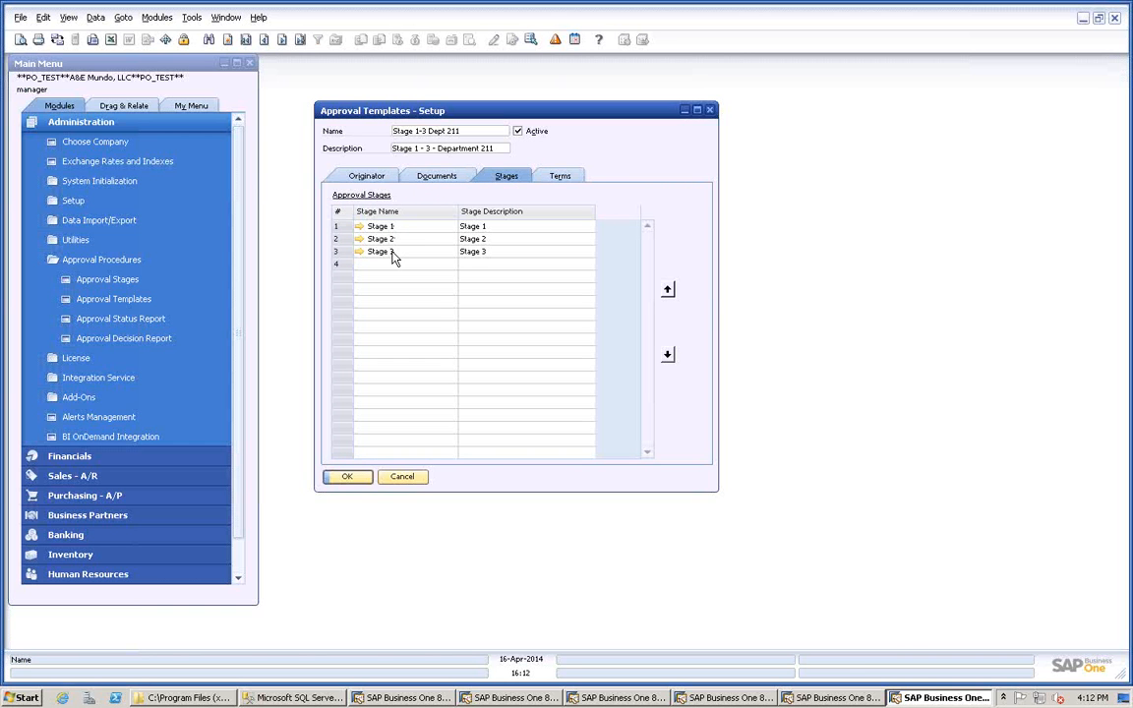
click(560, 179)
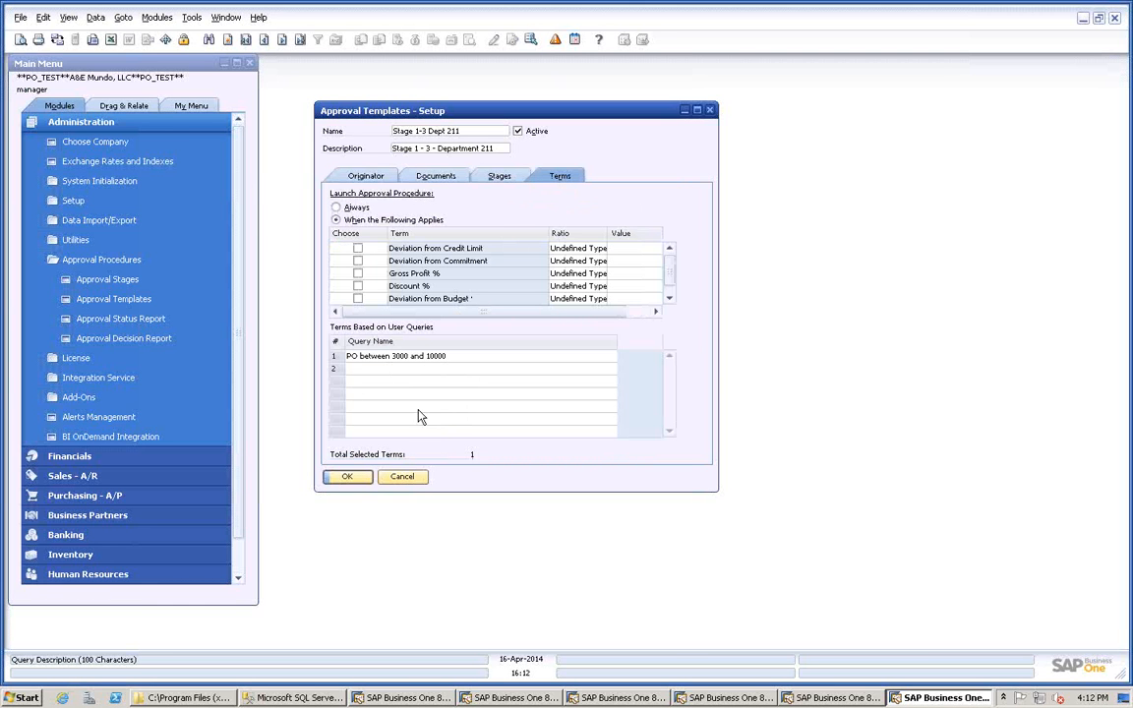
Examine the originator, documents, stages and terms of template Stage 1-4 Dept 211, close it, and collapse the Administration module.
click(263, 40)
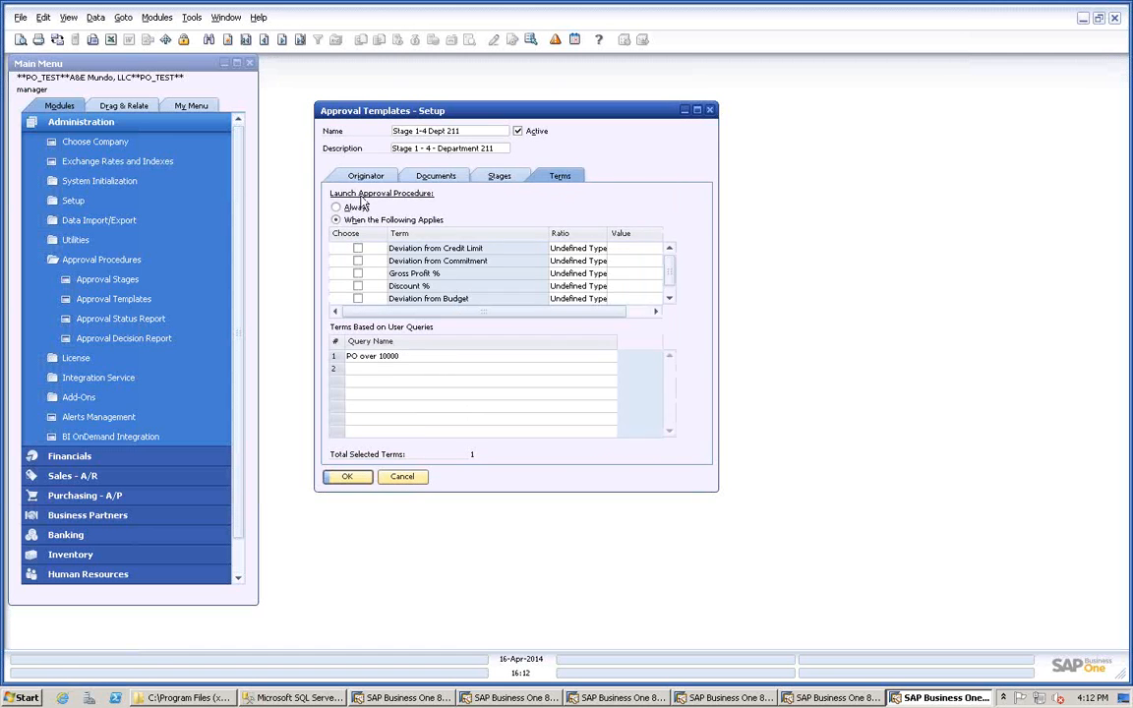
click(366, 175)
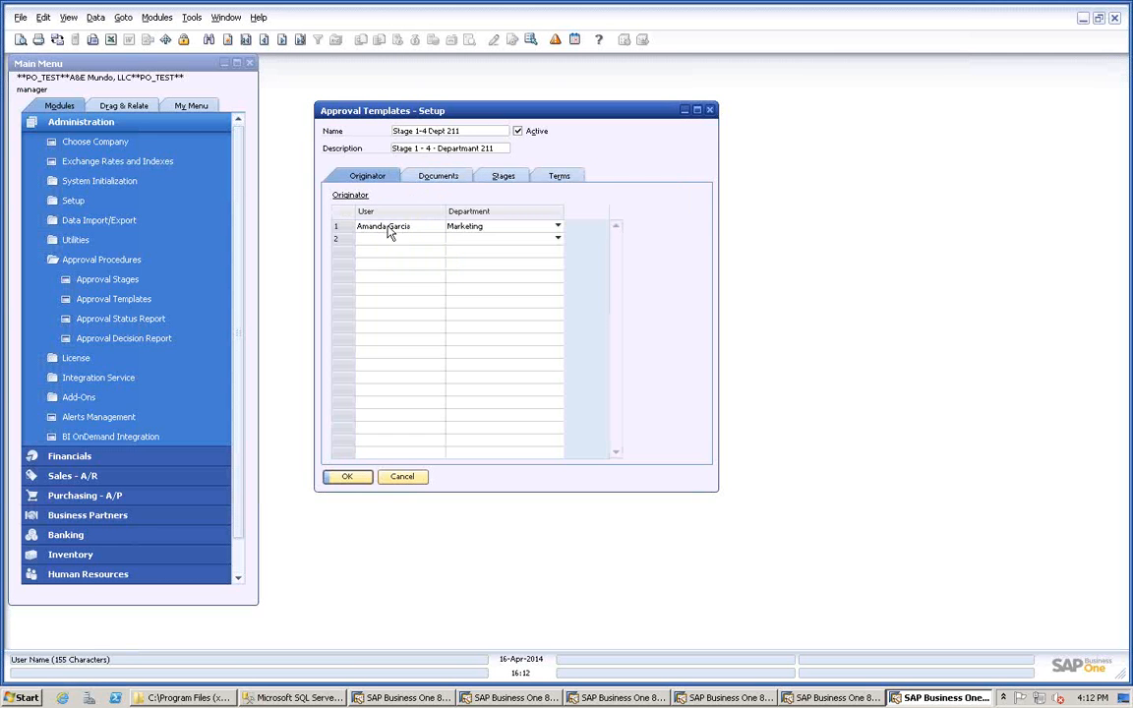
click(443, 179)
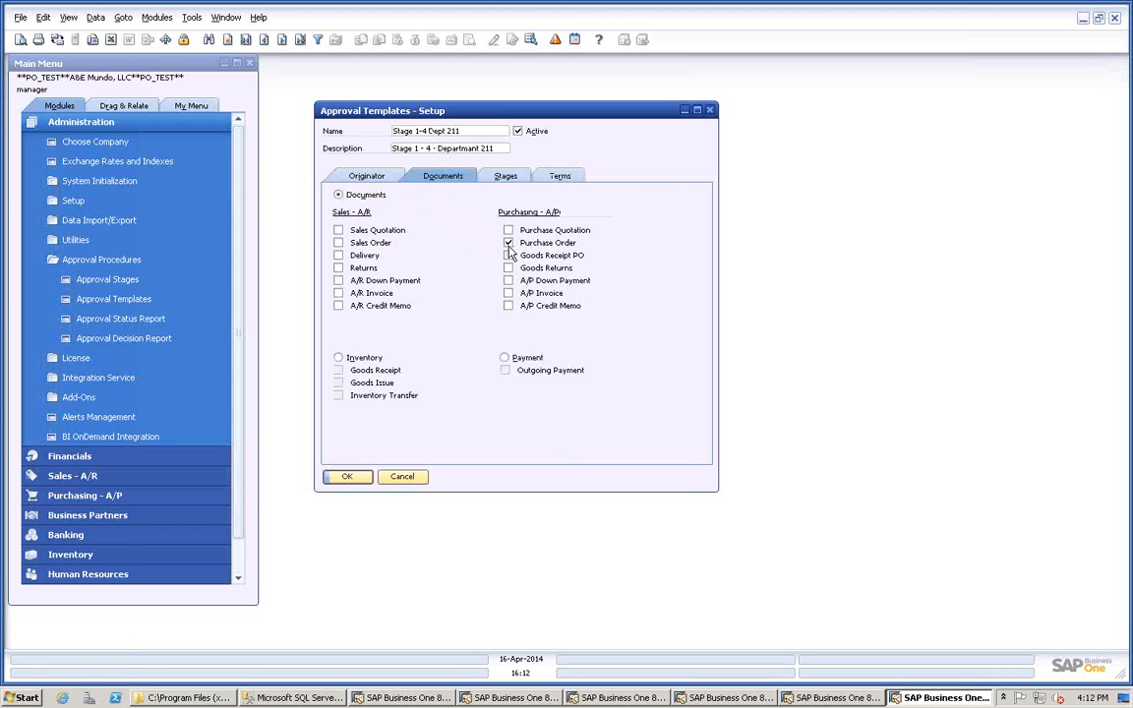
click(505, 176)
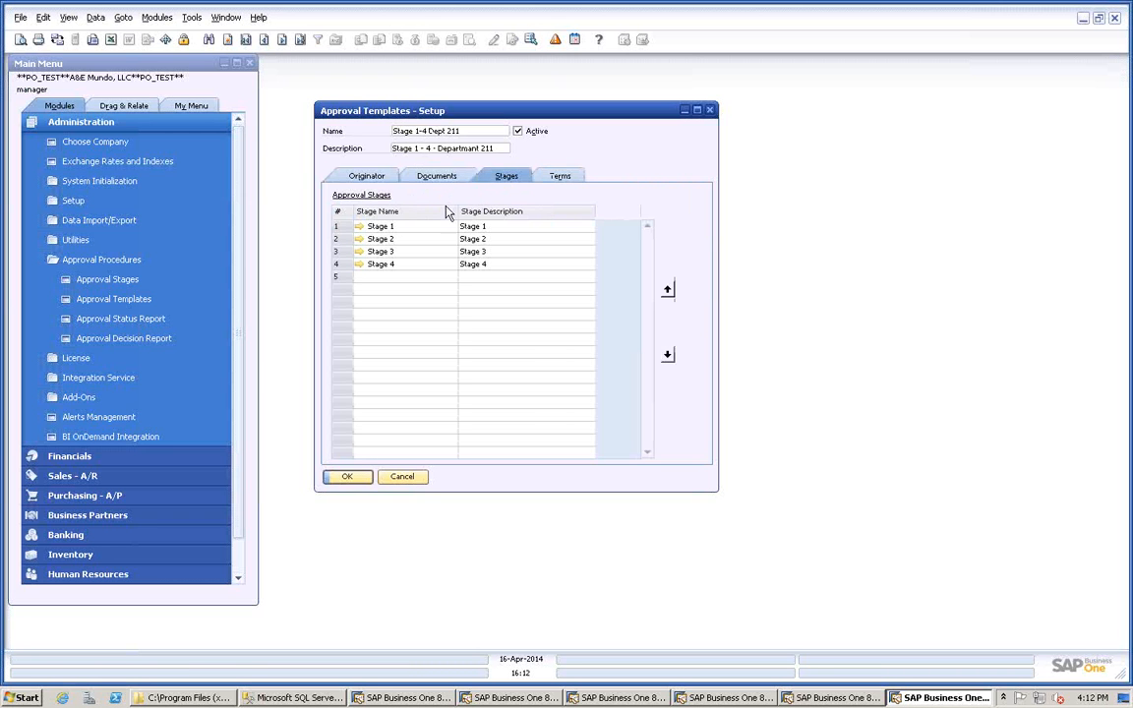
click(560, 176)
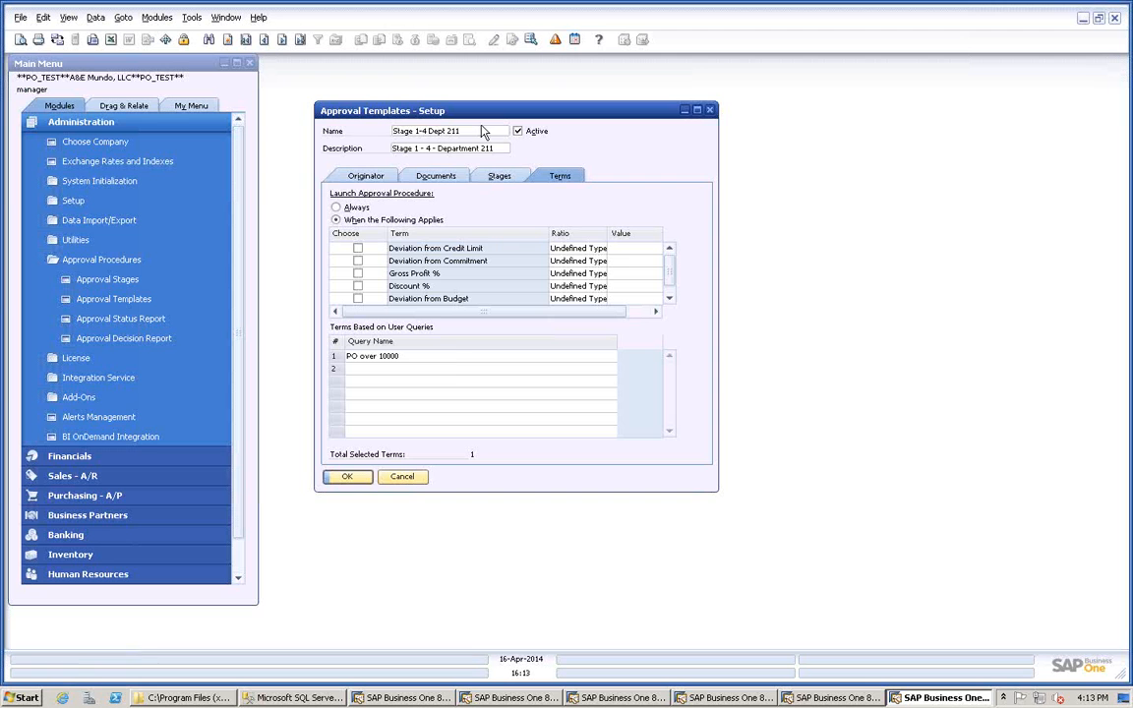
click(489, 179)
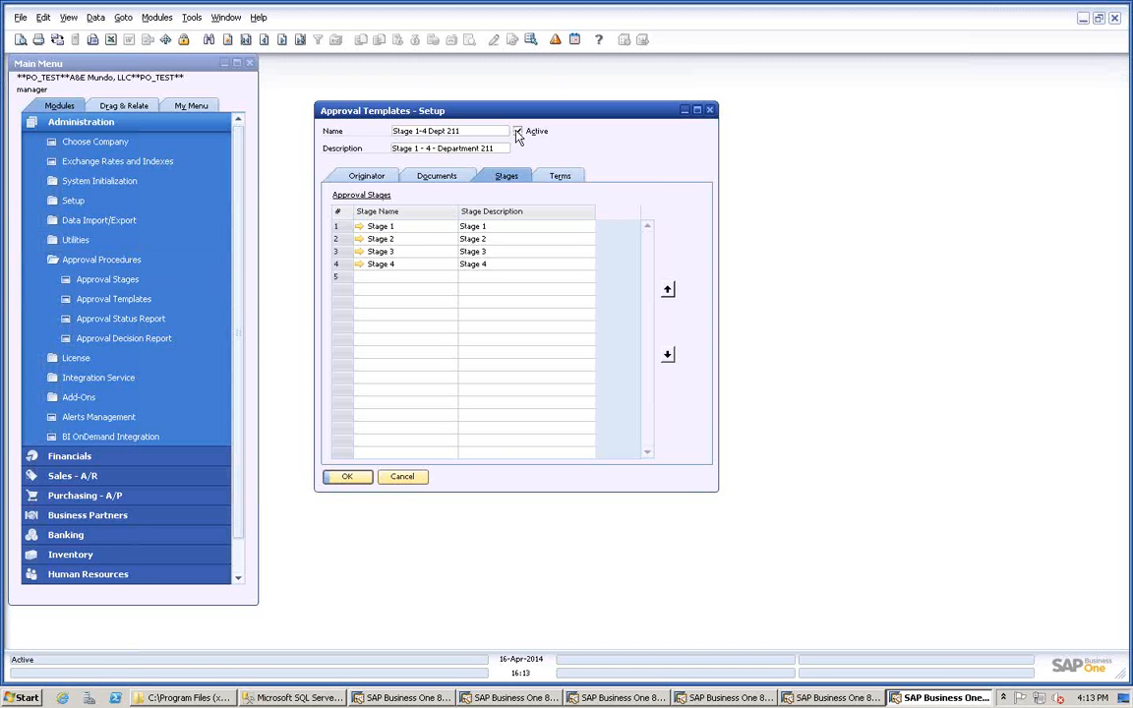
click(409, 485)
click(98, 121)
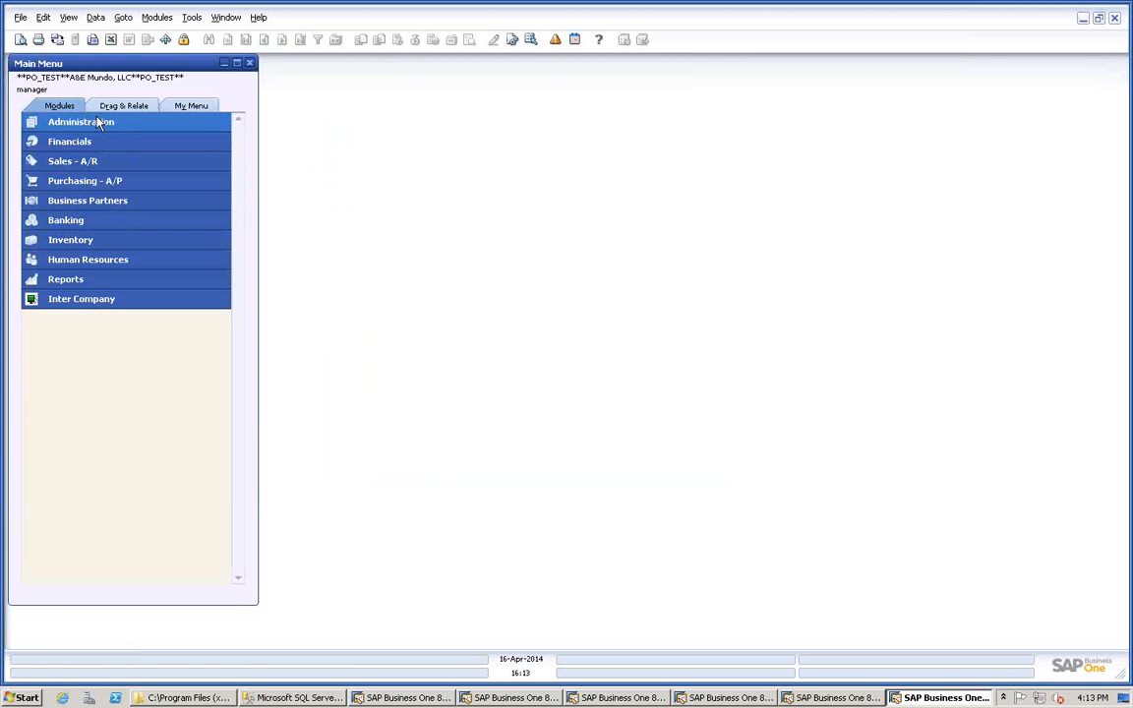
Switch to the originator's SAP Business One session and display the last purchase order.
click(369, 697)
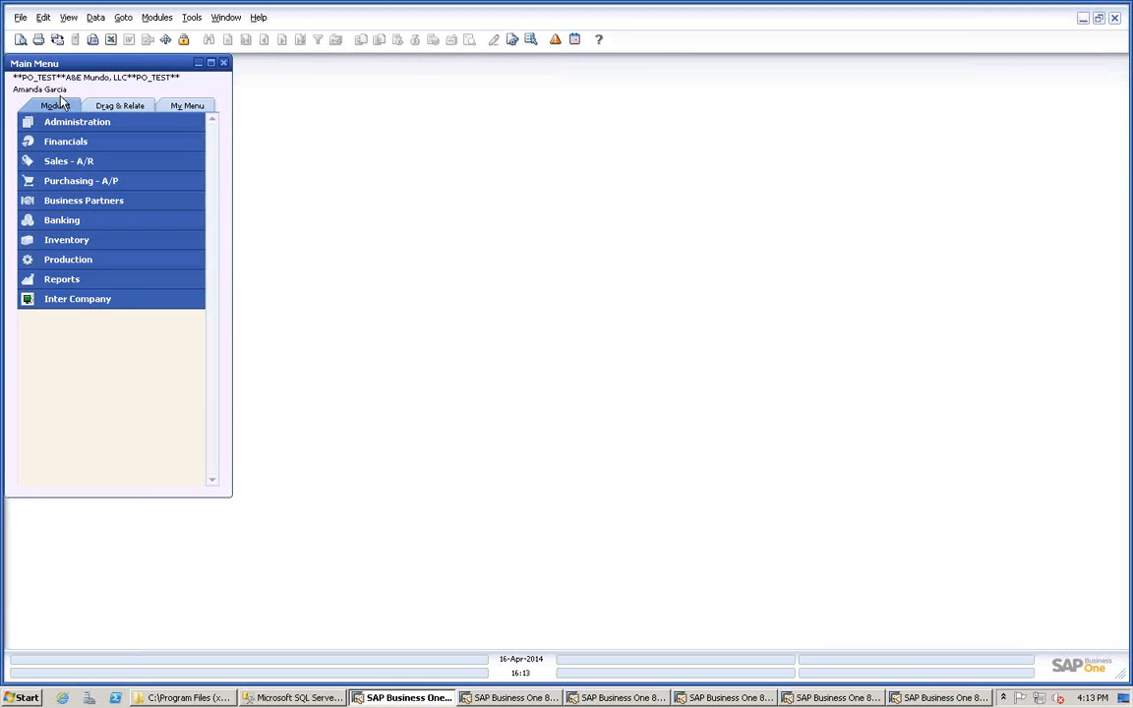
click(84, 181)
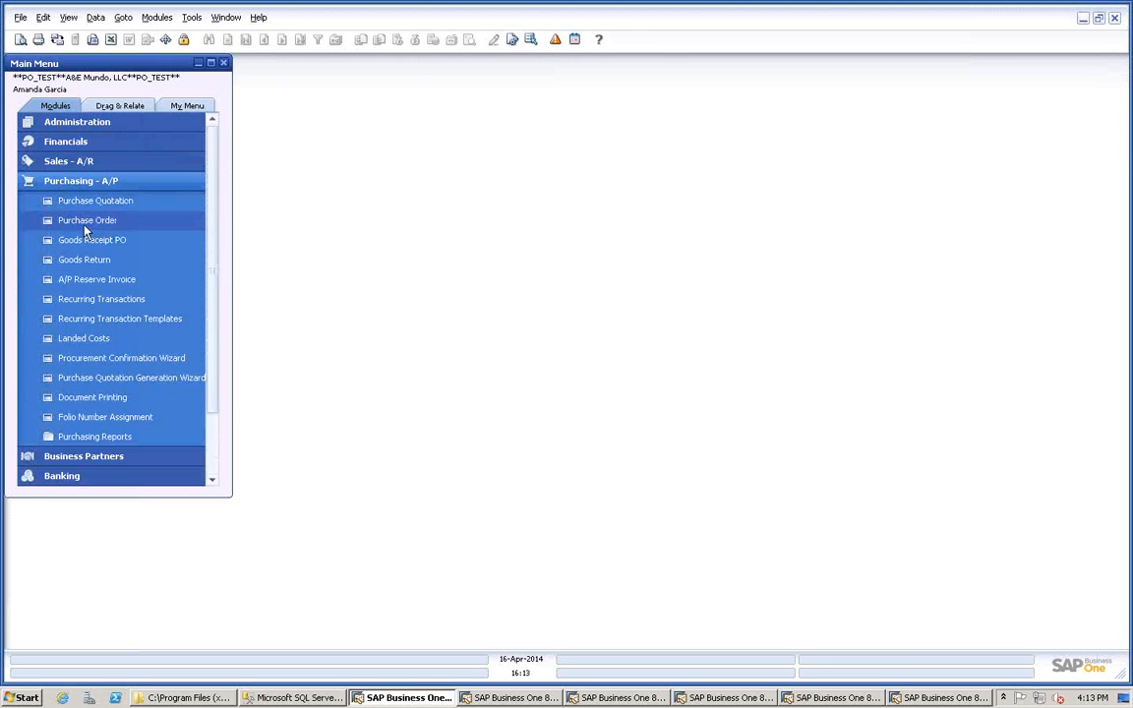
click(85, 222)
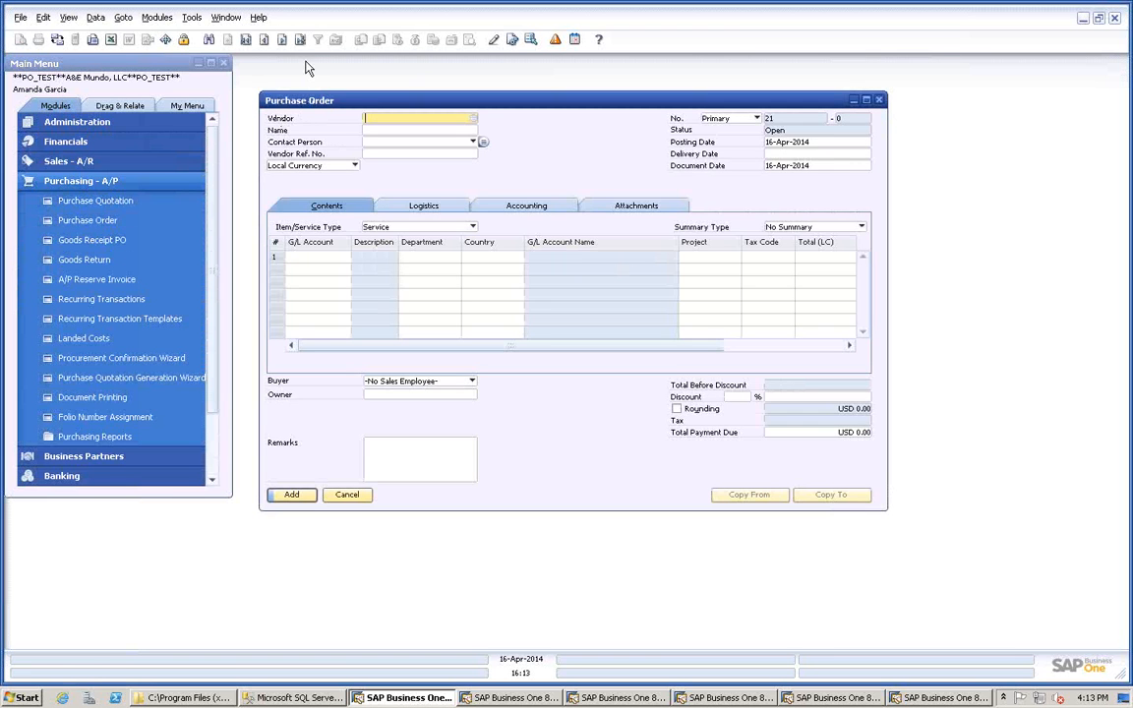
click(301, 42)
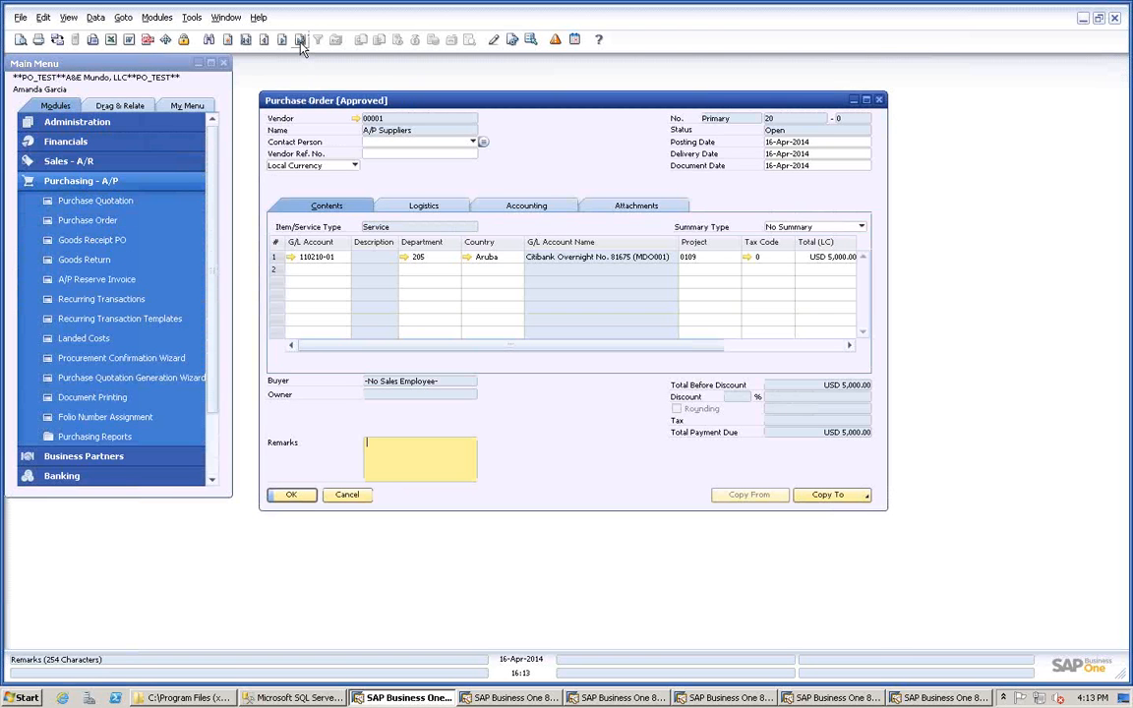
Duplicate the approved purchase order and assign vendor 00001, A/P Suppliers, updating the rows with the vendor's data.
right_click(580, 152)
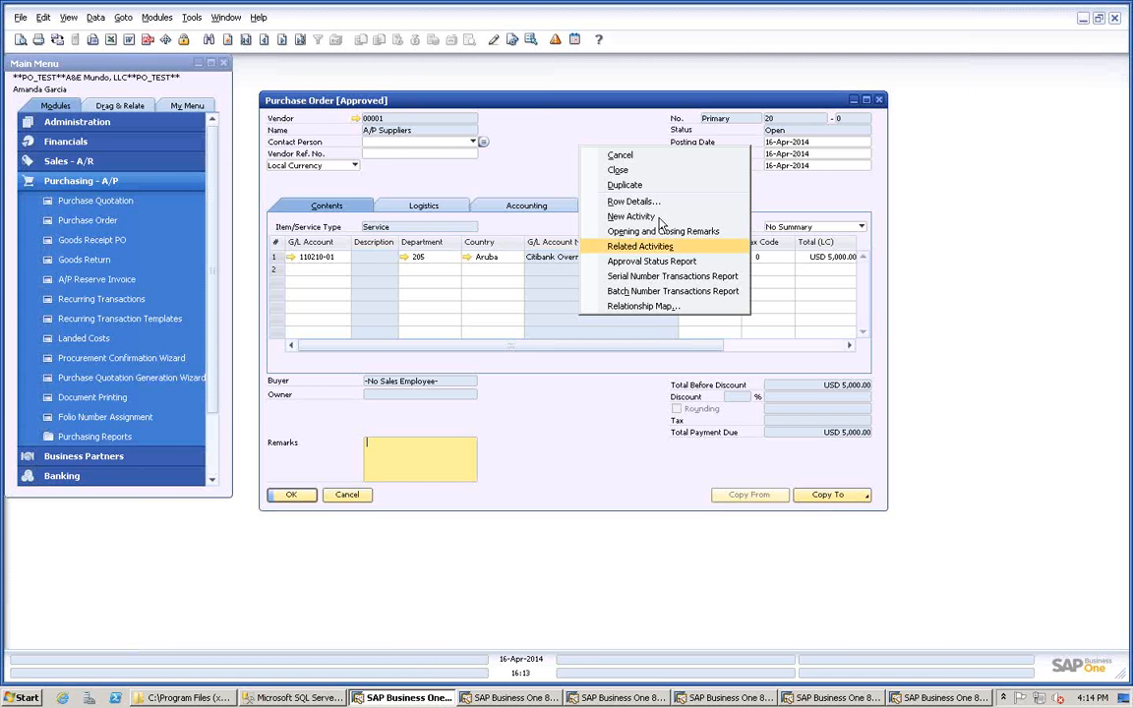
click(627, 186)
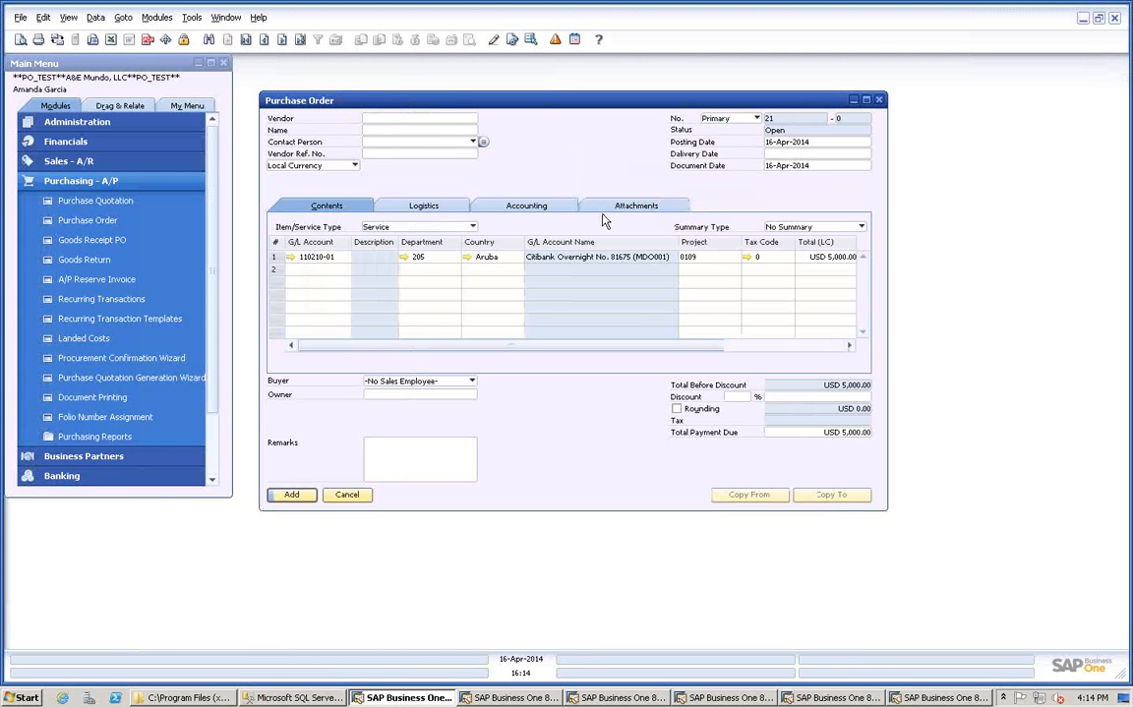
click(398, 119)
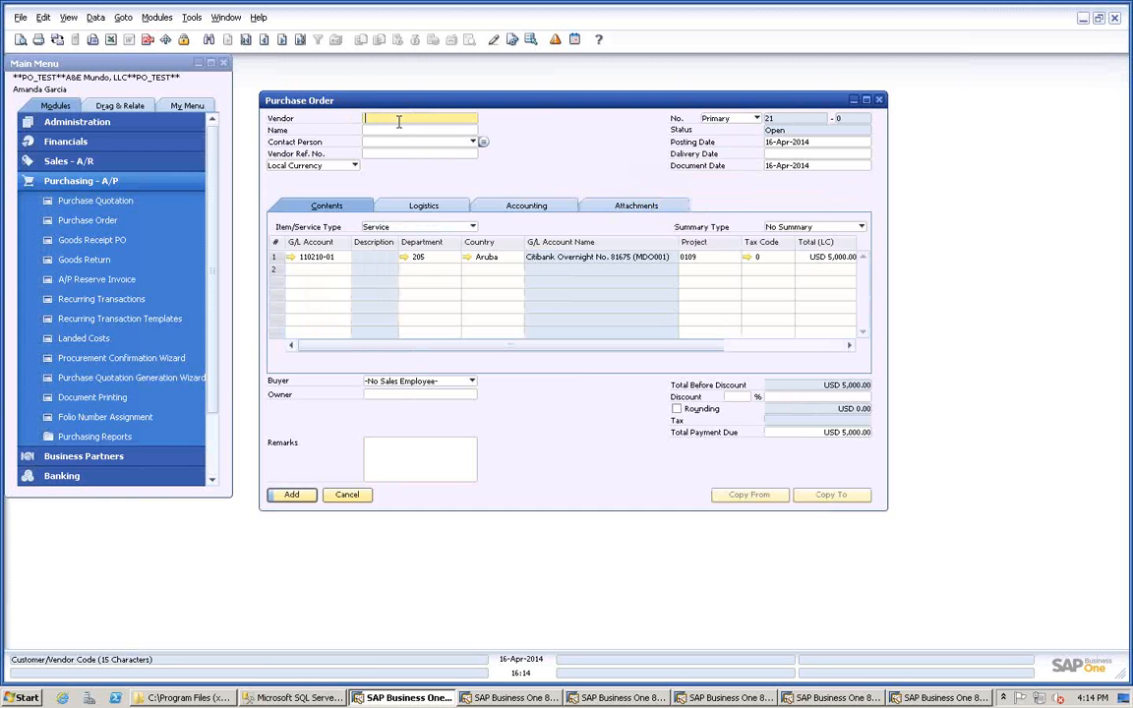
key(Tab)
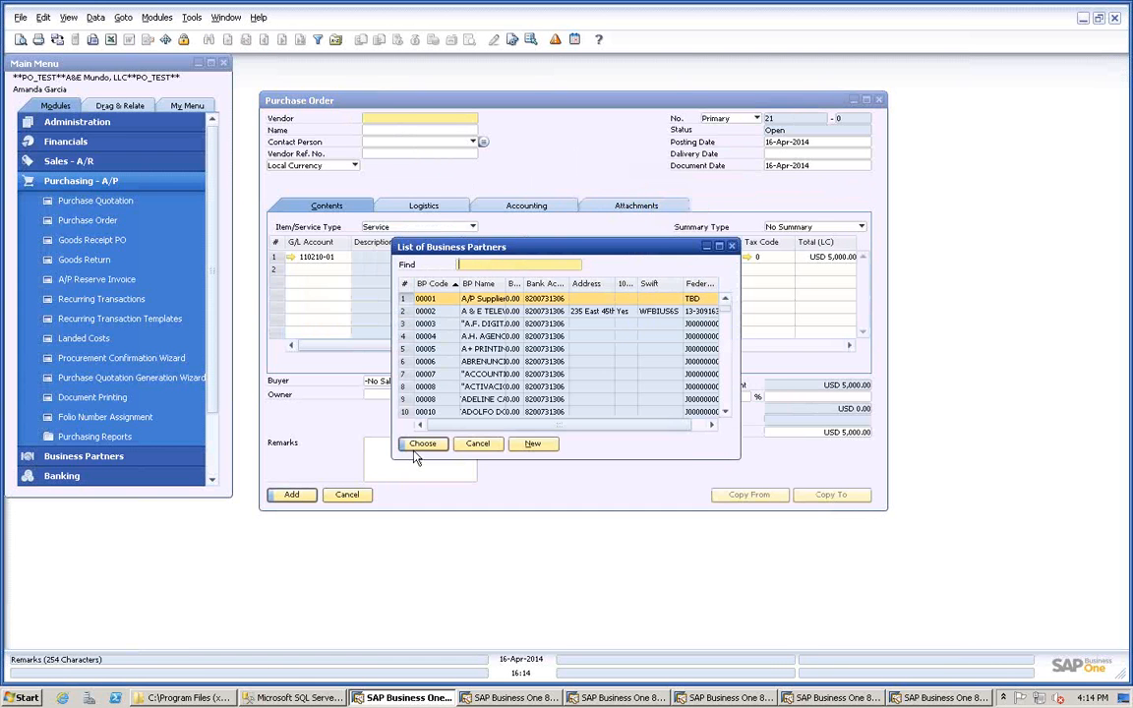
click(423, 444)
key(Return)
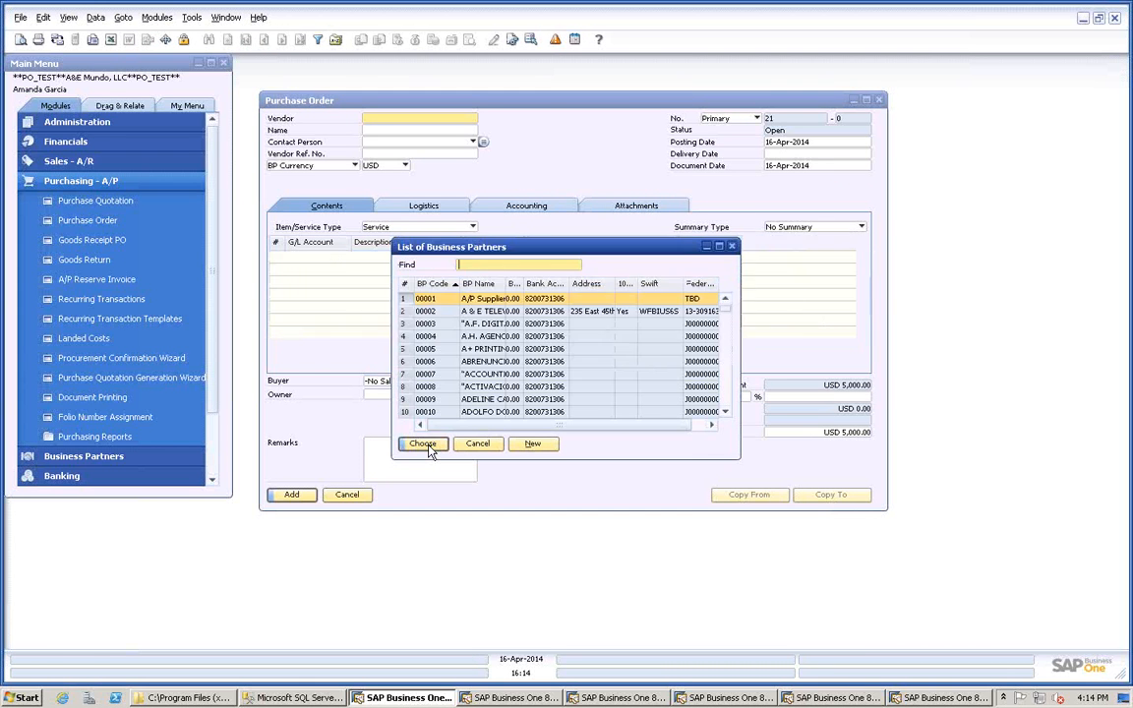
Set the first row's total to 2500 and submit the purchase order for approval with the remark "Under.3000".
click(826, 257)
text(2500)
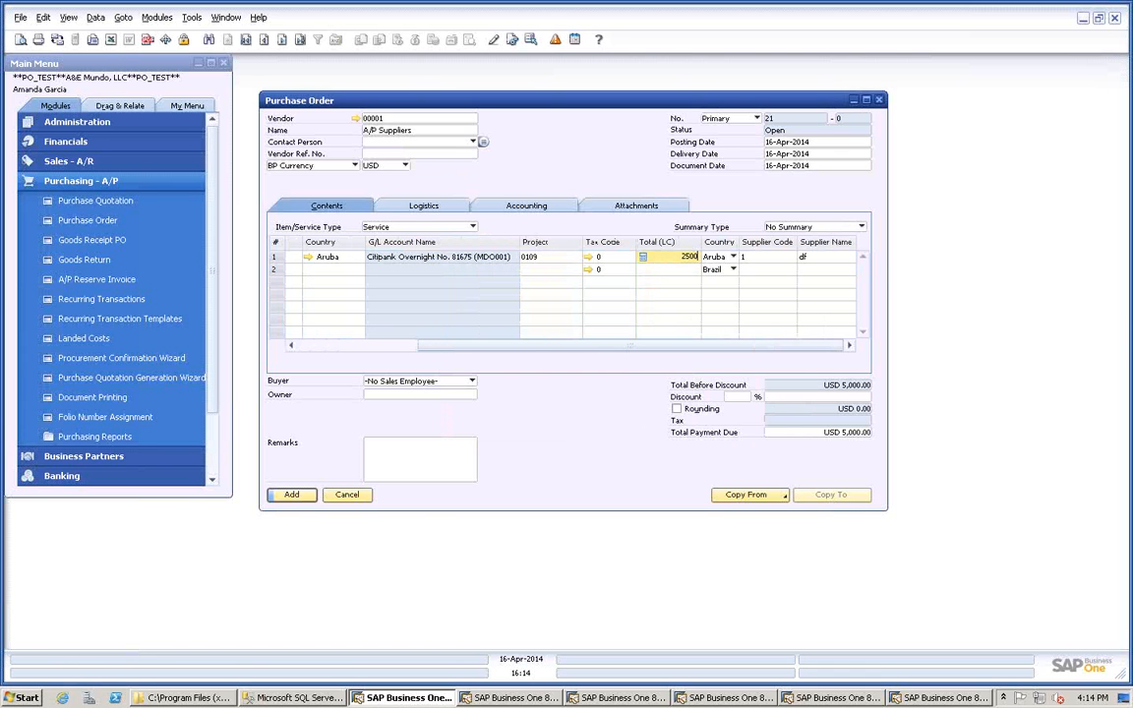
key(Tab)
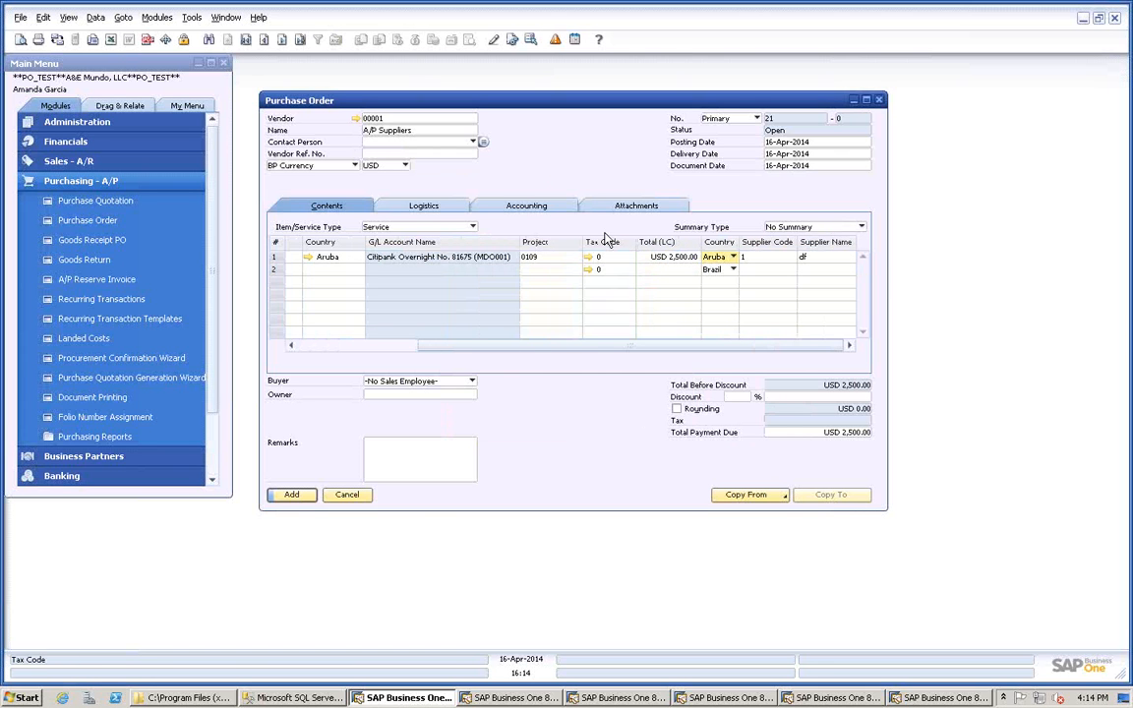
click(293, 495)
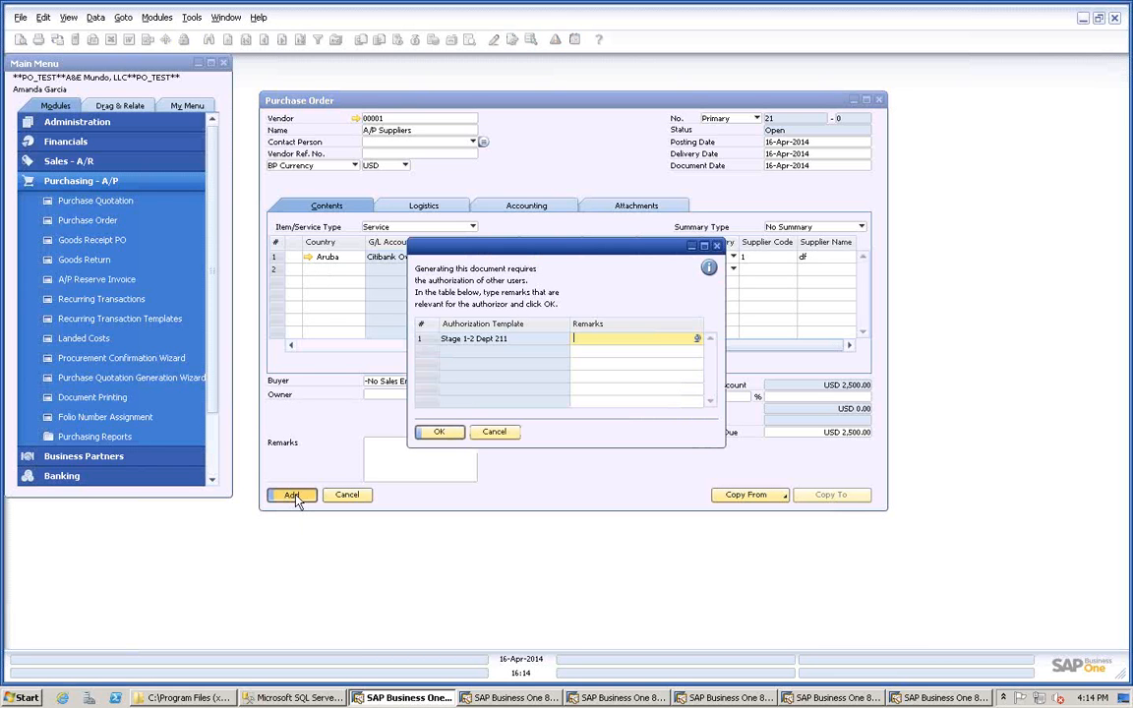
text(Under.3000)
click(449, 434)
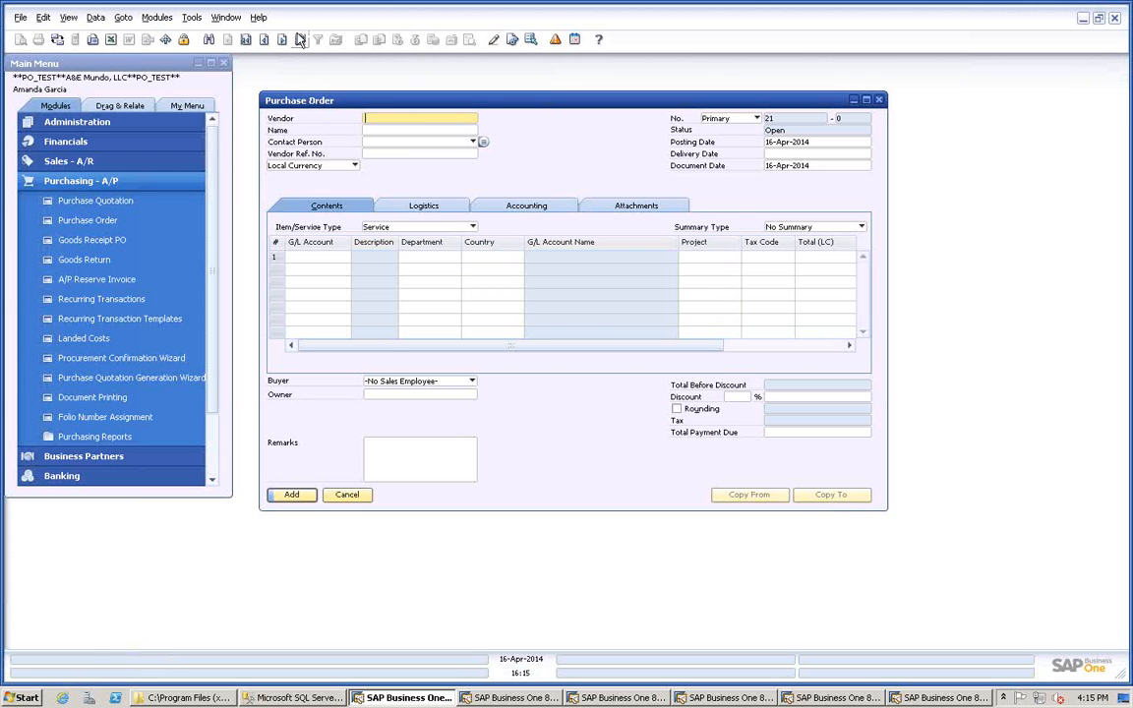
Return to the last purchase order and create a second duplicate for vendor 00001, accepting the row update.
click(300, 44)
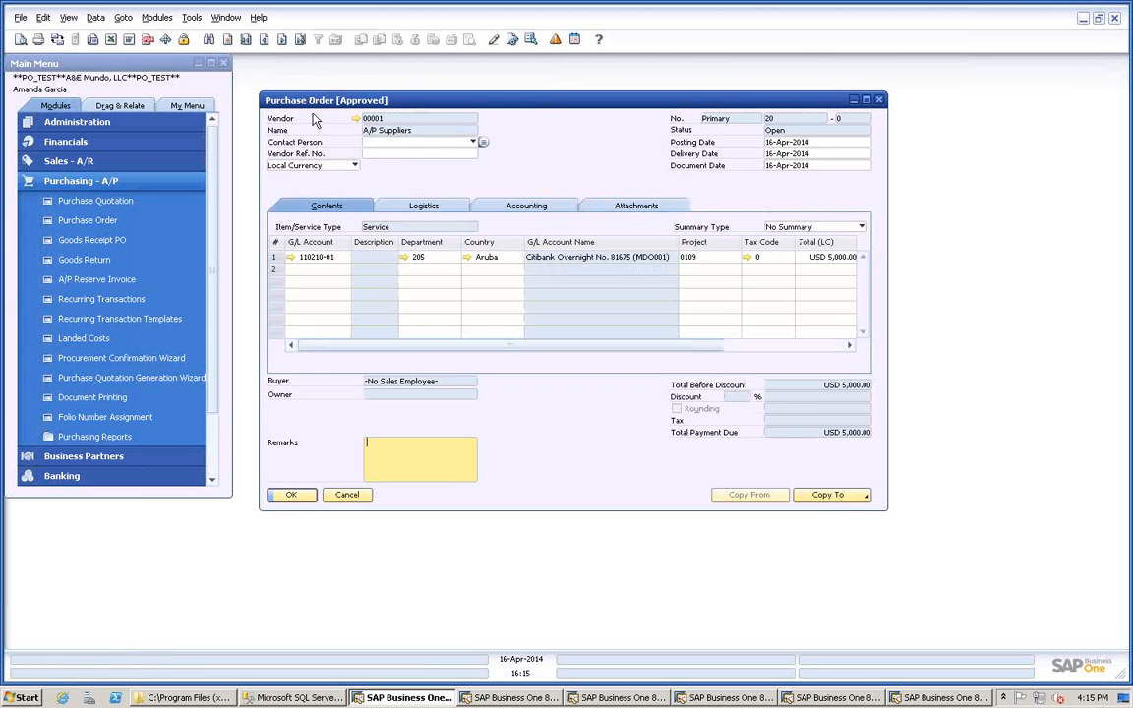
right_click(558, 147)
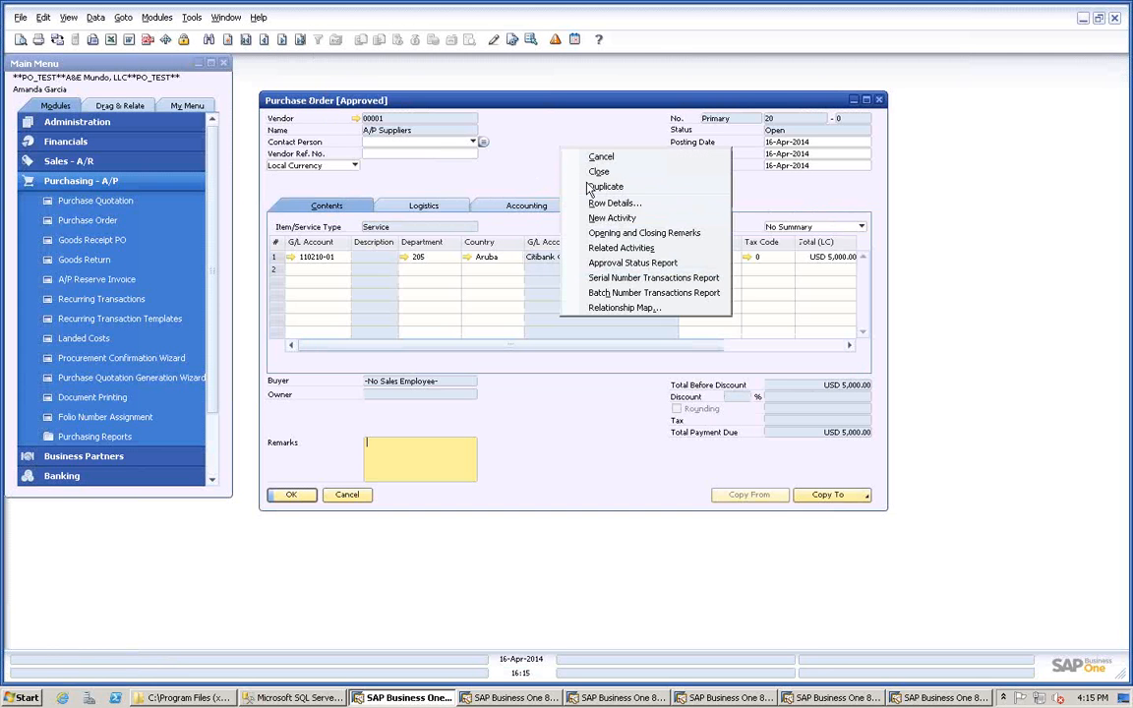
click(602, 188)
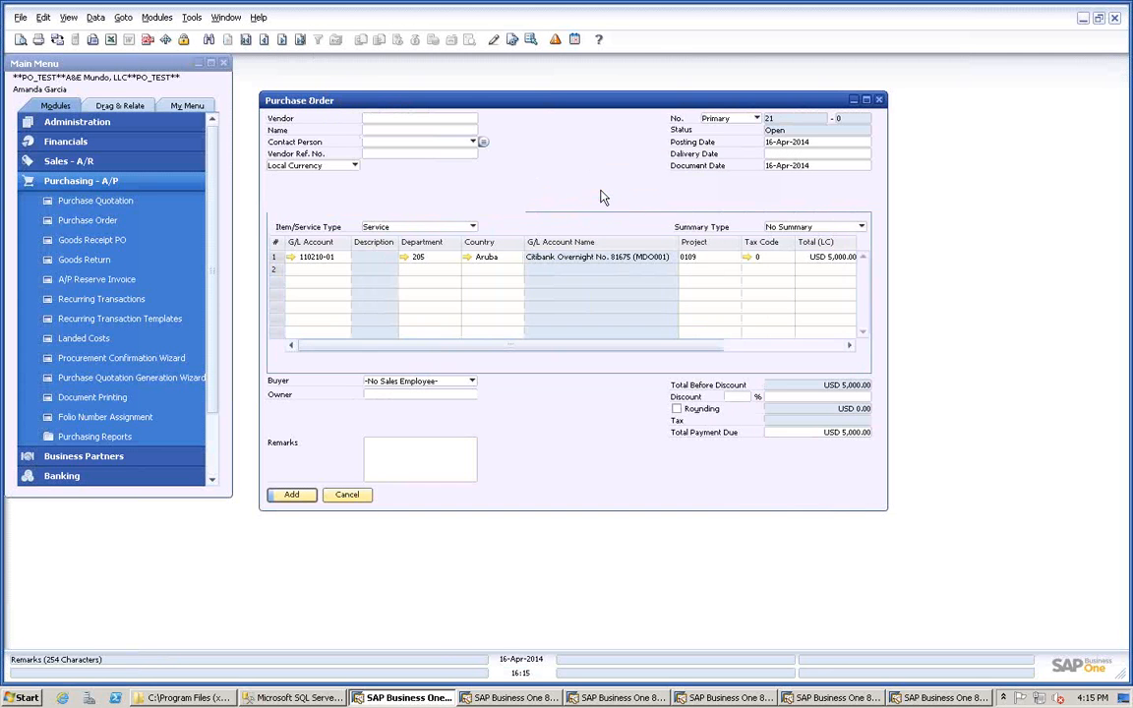
click(386, 119)
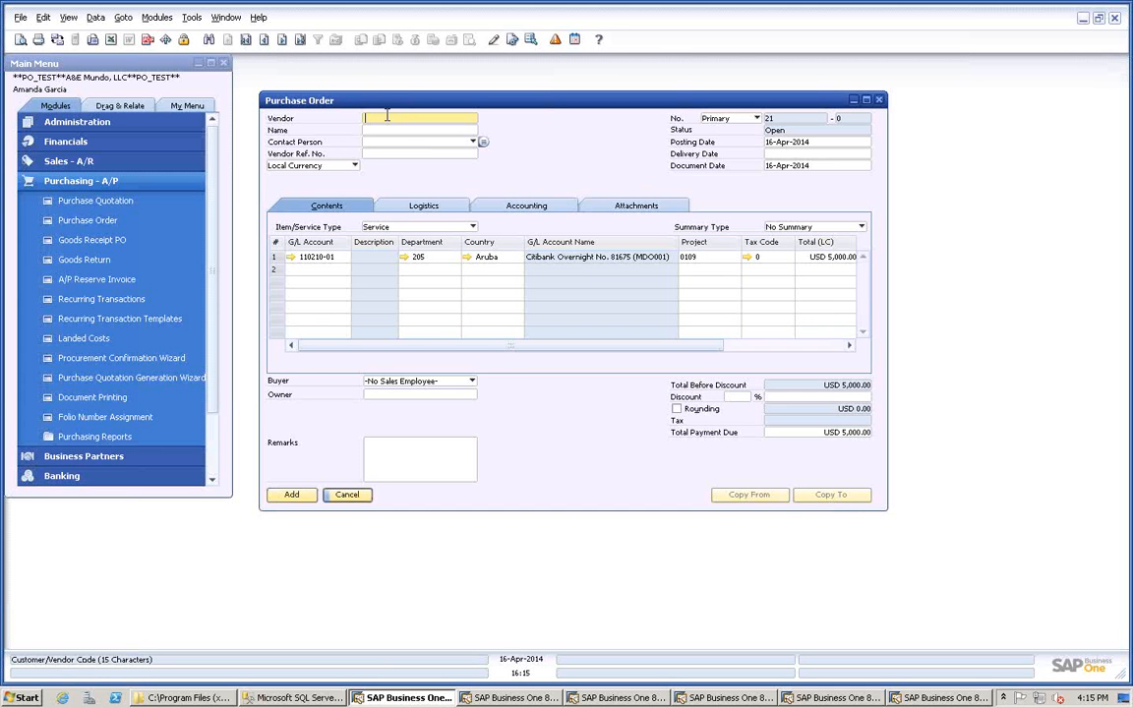
key(Tab)
key(Return)
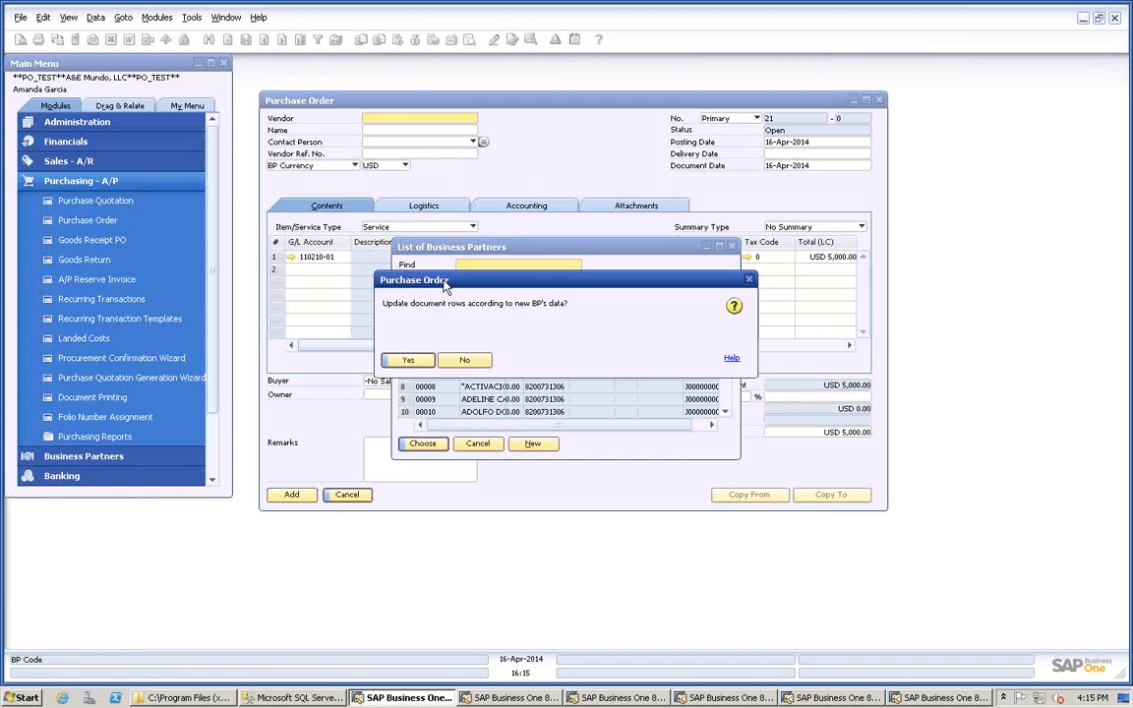
key(Return)
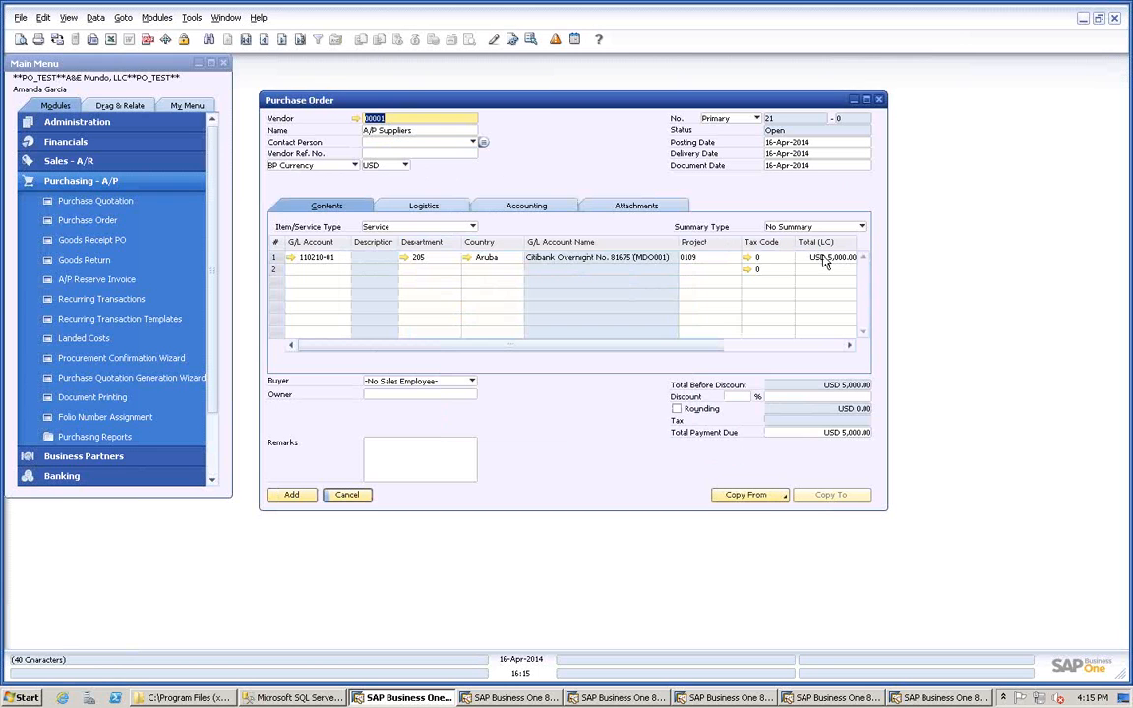
Submit the duplicated purchase order under template Stage 1-3 Dept 211 for approval with the remark "between".
click(287, 497)
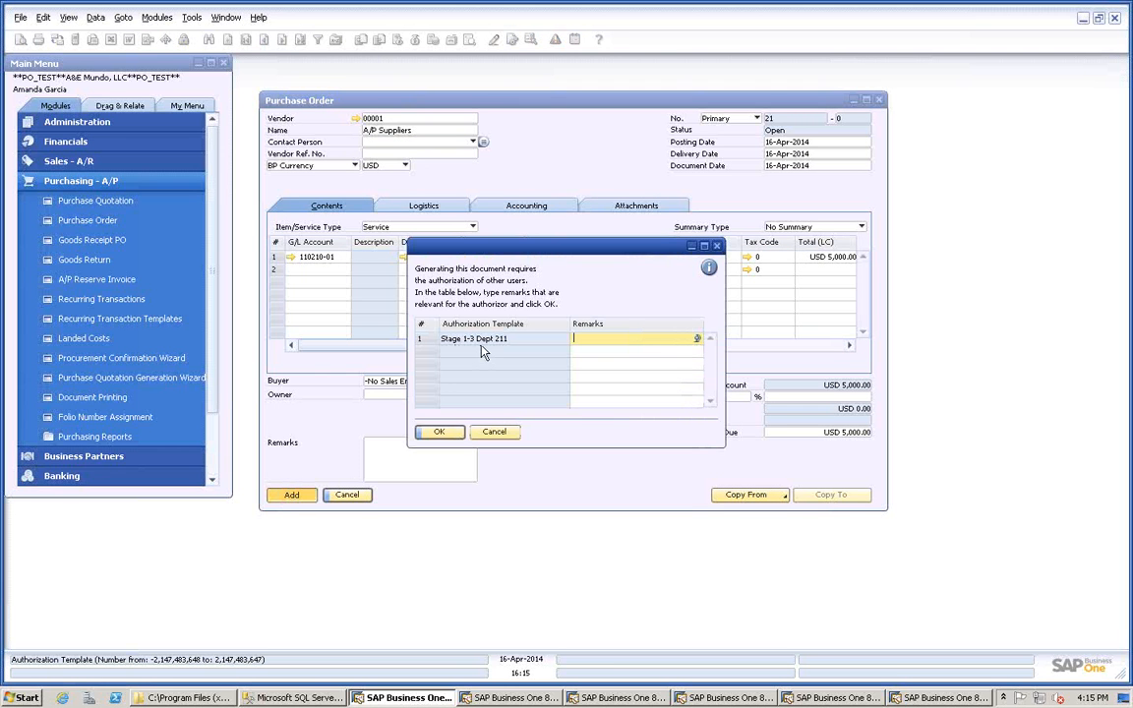
text(between)
click(438, 432)
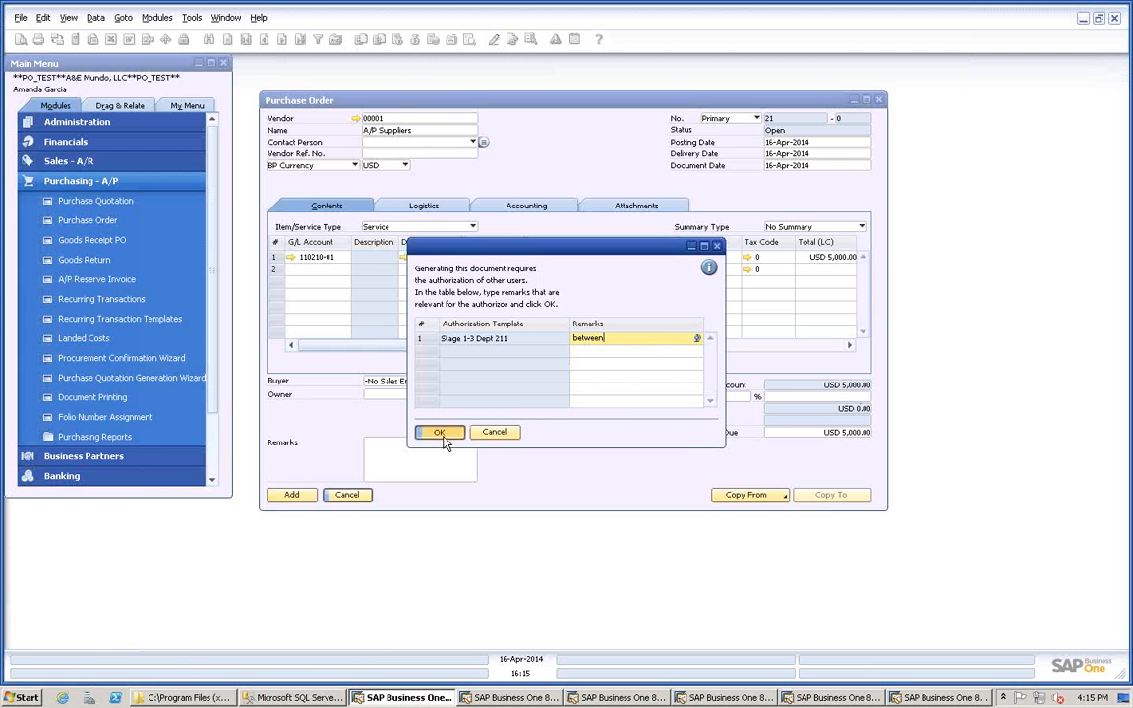
Create a third duplicate from the last purchase order and assign vendor 00001, A/P Suppliers.
click(299, 40)
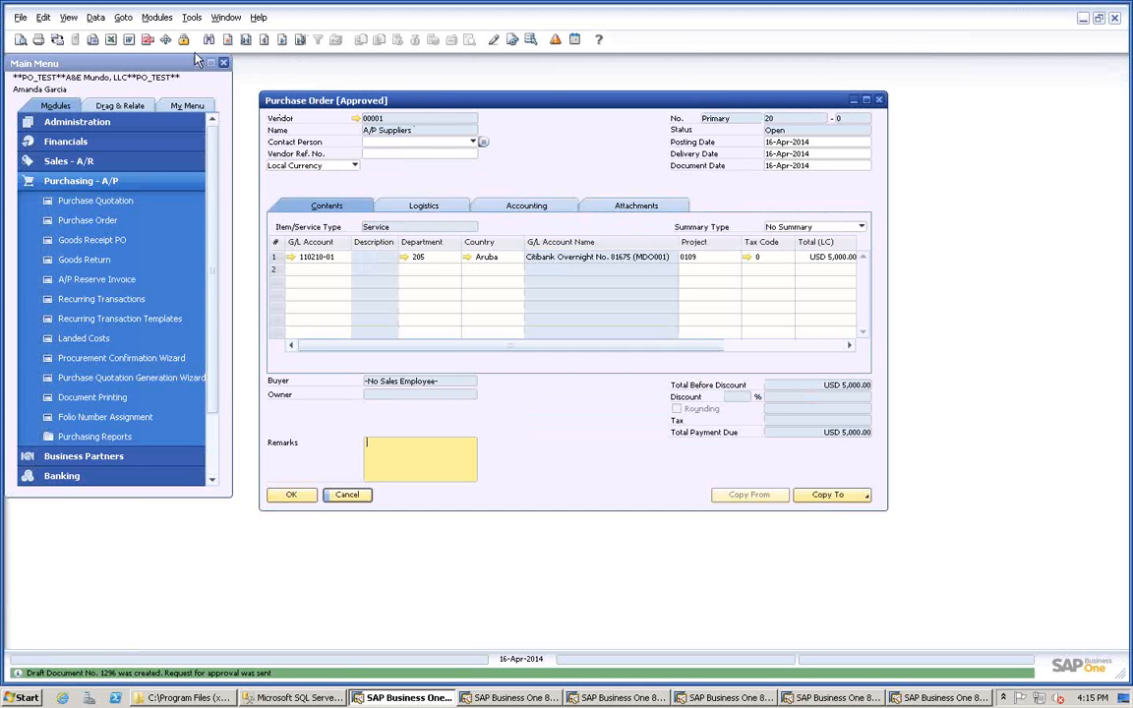
right_click(560, 132)
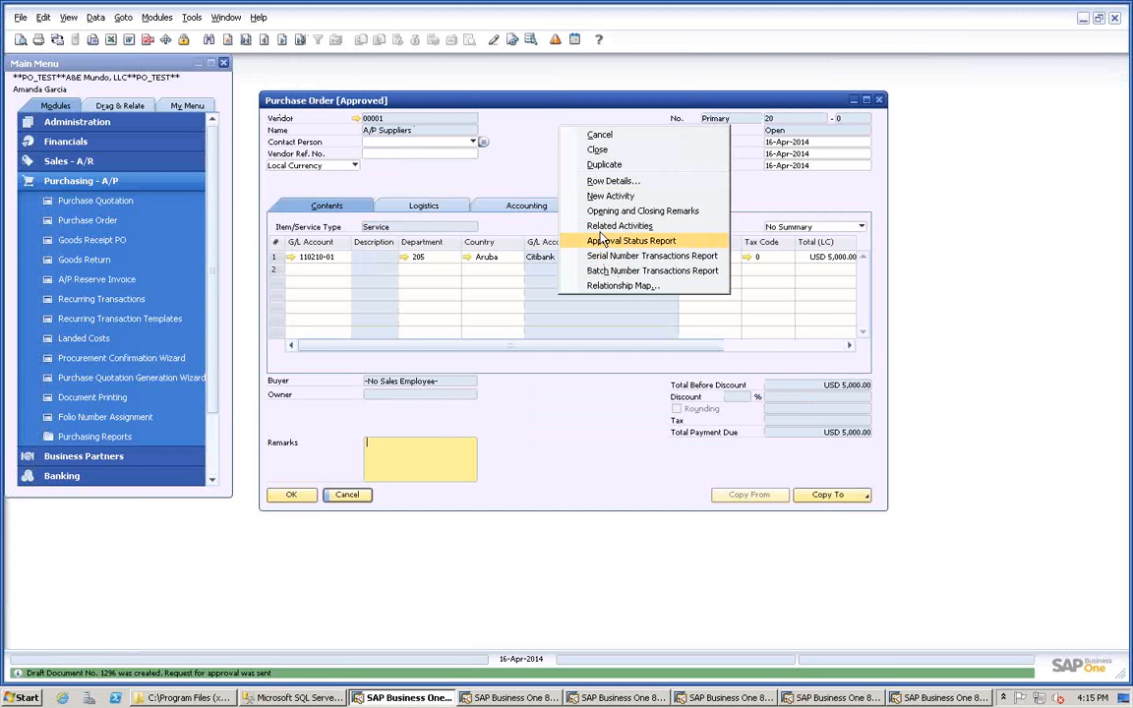
click(608, 164)
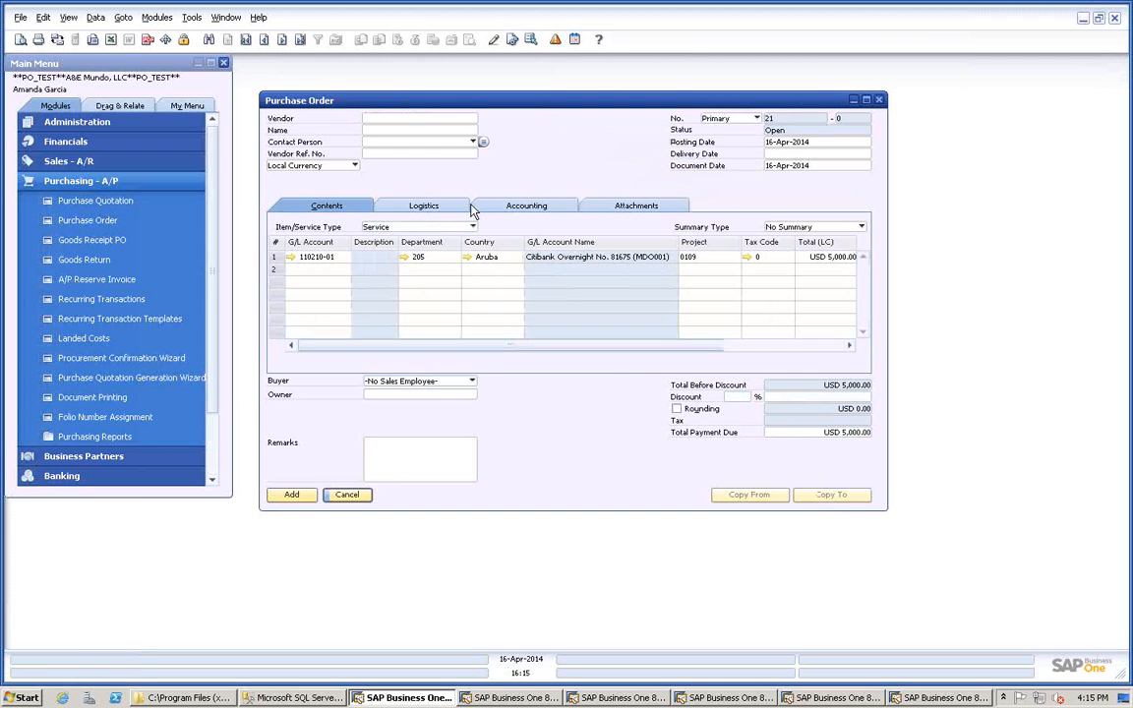
key(Tab)
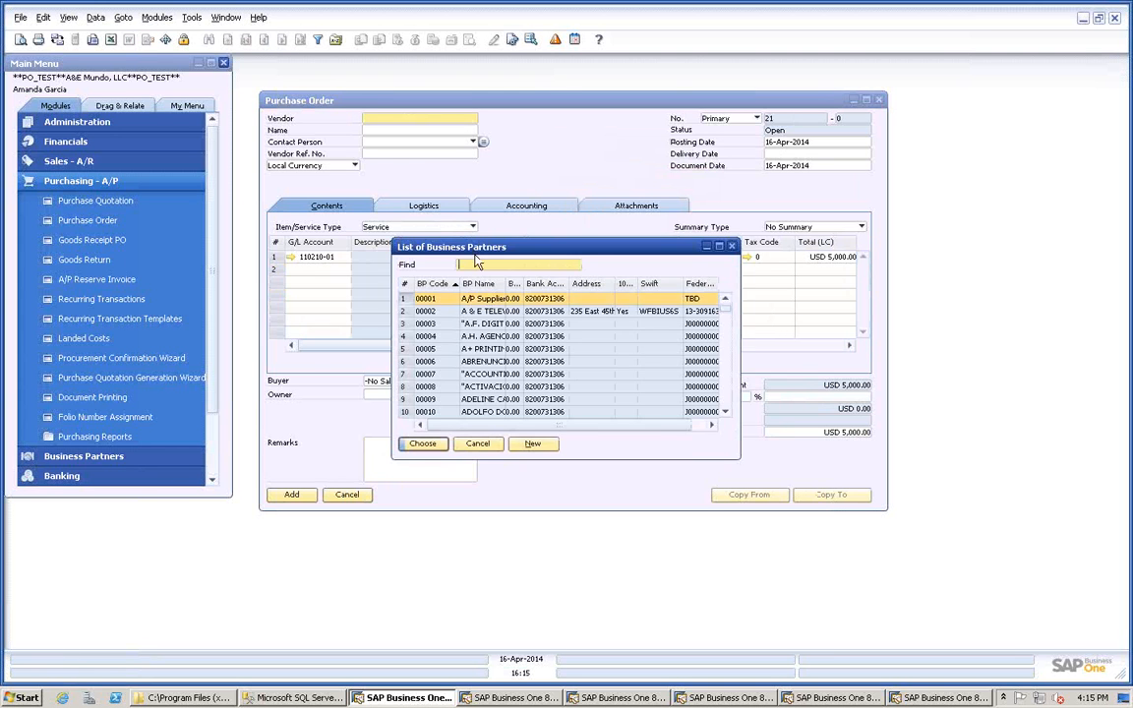
key(Return)
key(Return)
Set the first row's total to 12,000 and submit the purchase order for approval with the remark "over 10000".
click(829, 257)
text(1)
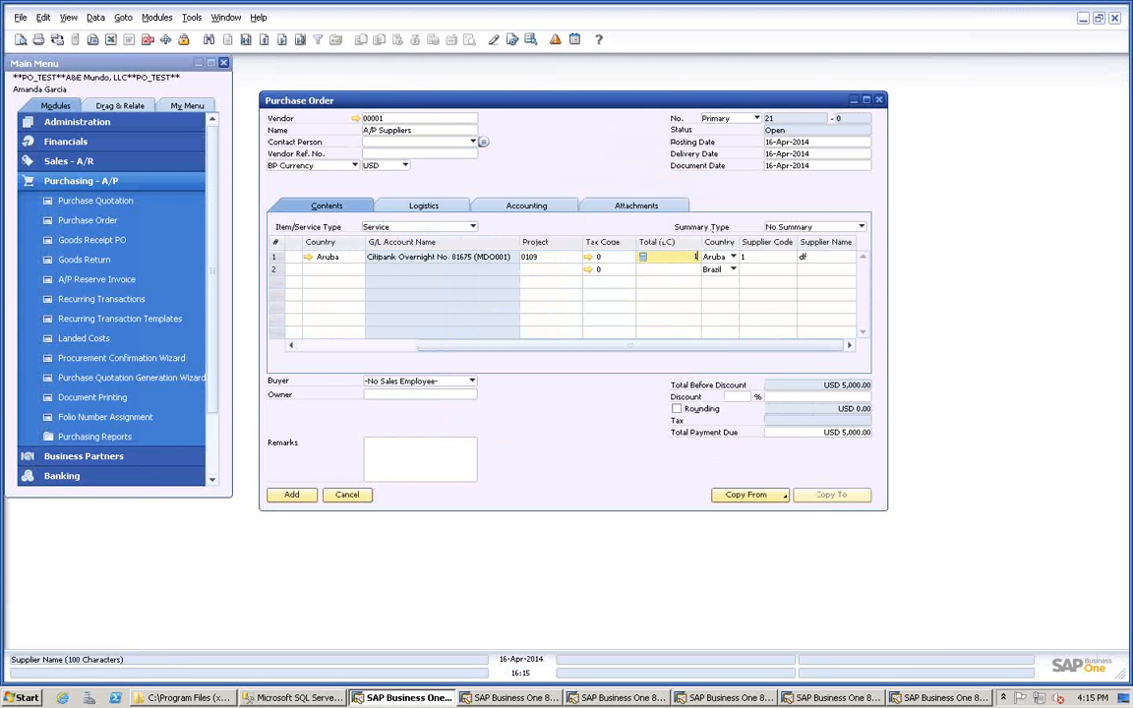
text(2,000)
key(Tab)
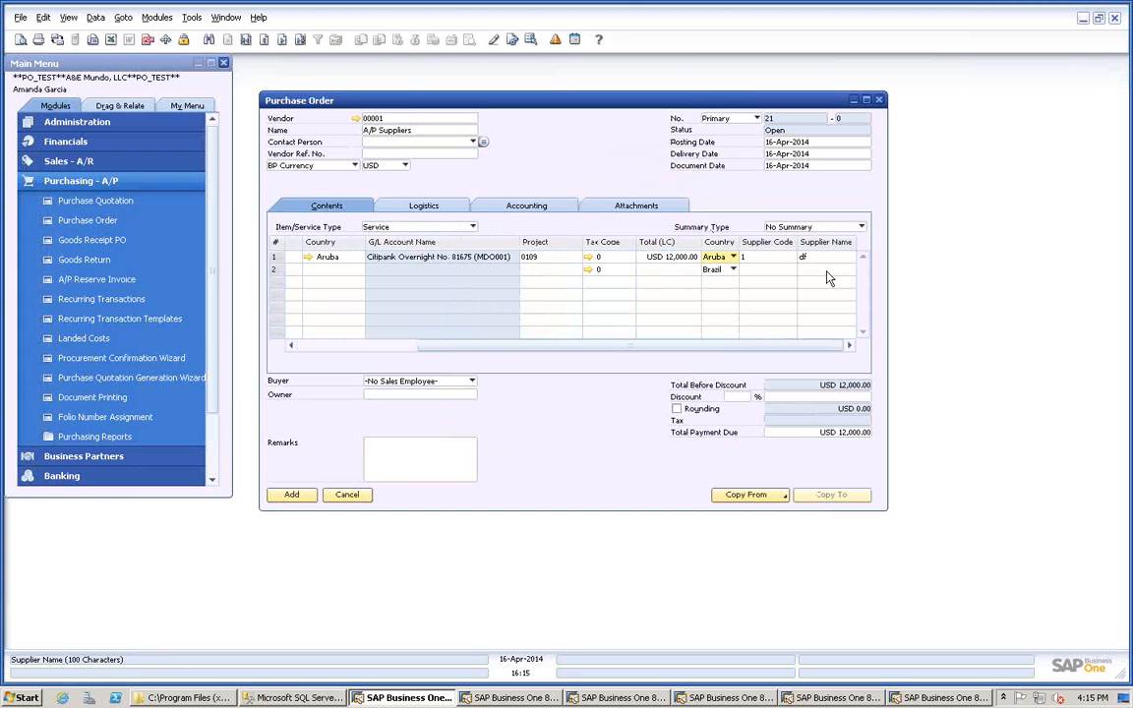
click(293, 494)
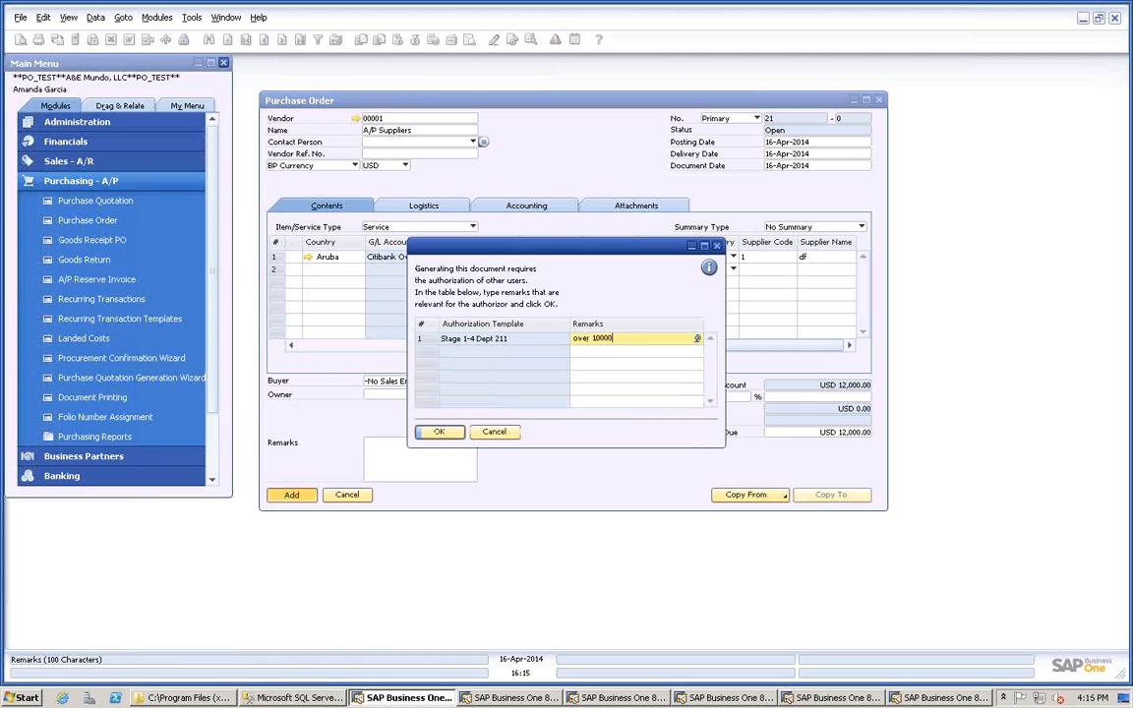
click(439, 432)
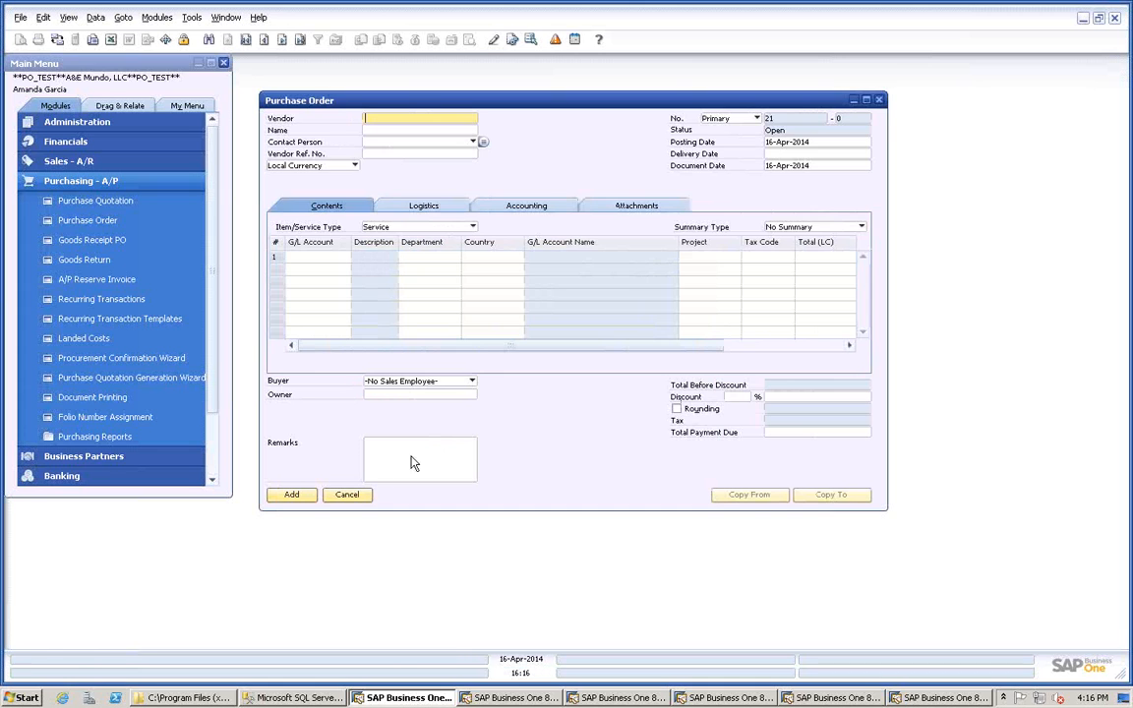
click(345, 494)
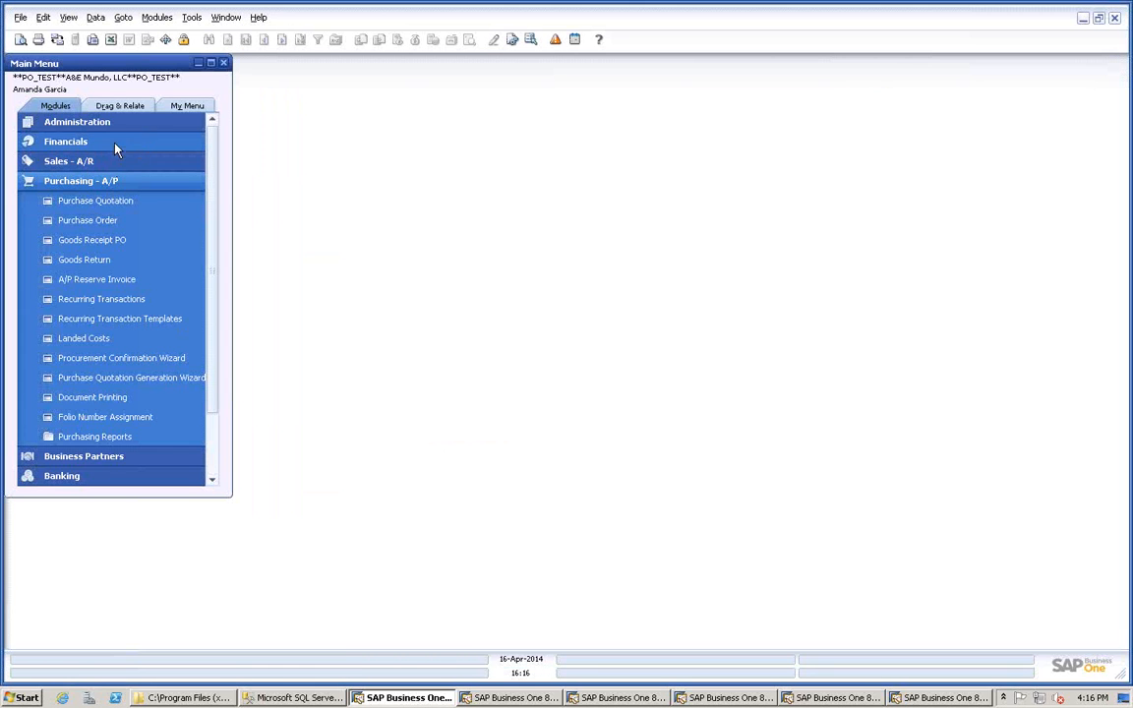
Open the Approval Status Report selection criteria from the administration approval procedures.
scroll(131, 138, down, 1)
scroll(99, 152, up, 1)
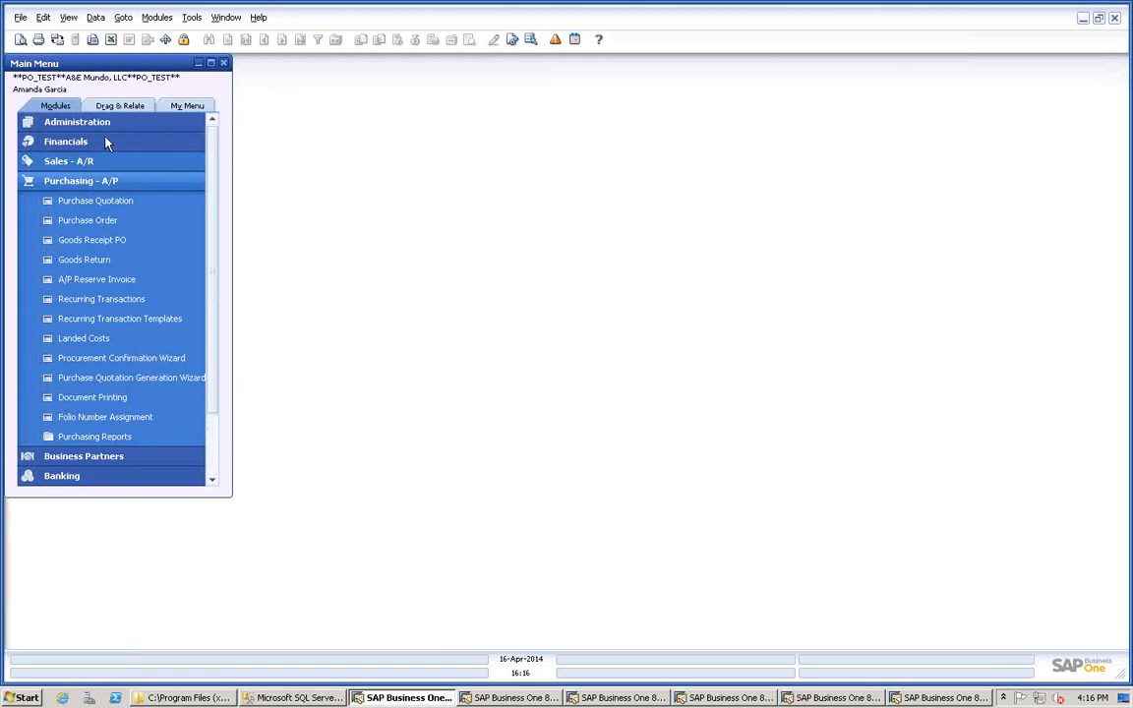
click(104, 121)
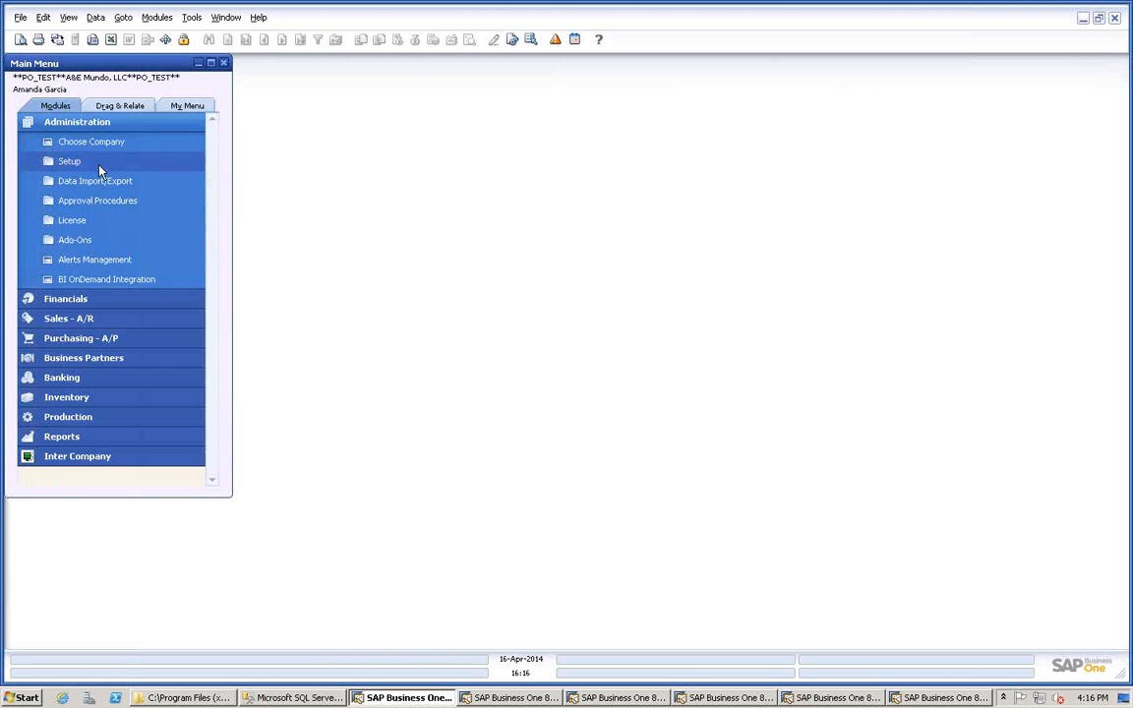
click(98, 201)
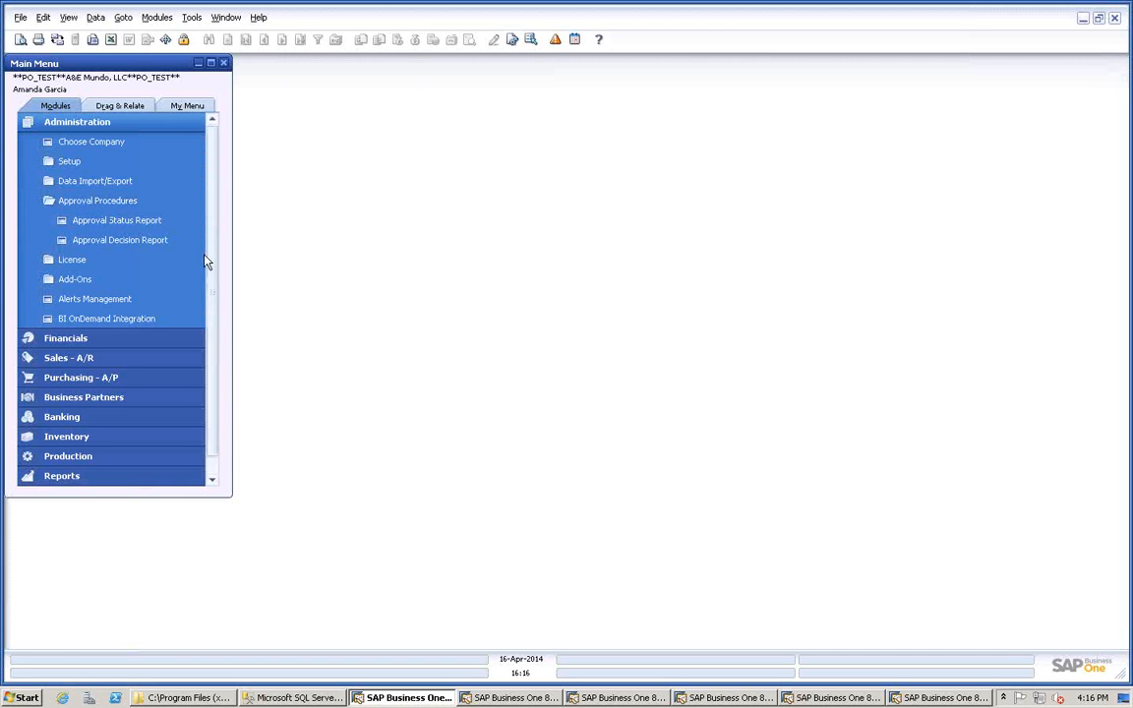
click(114, 221)
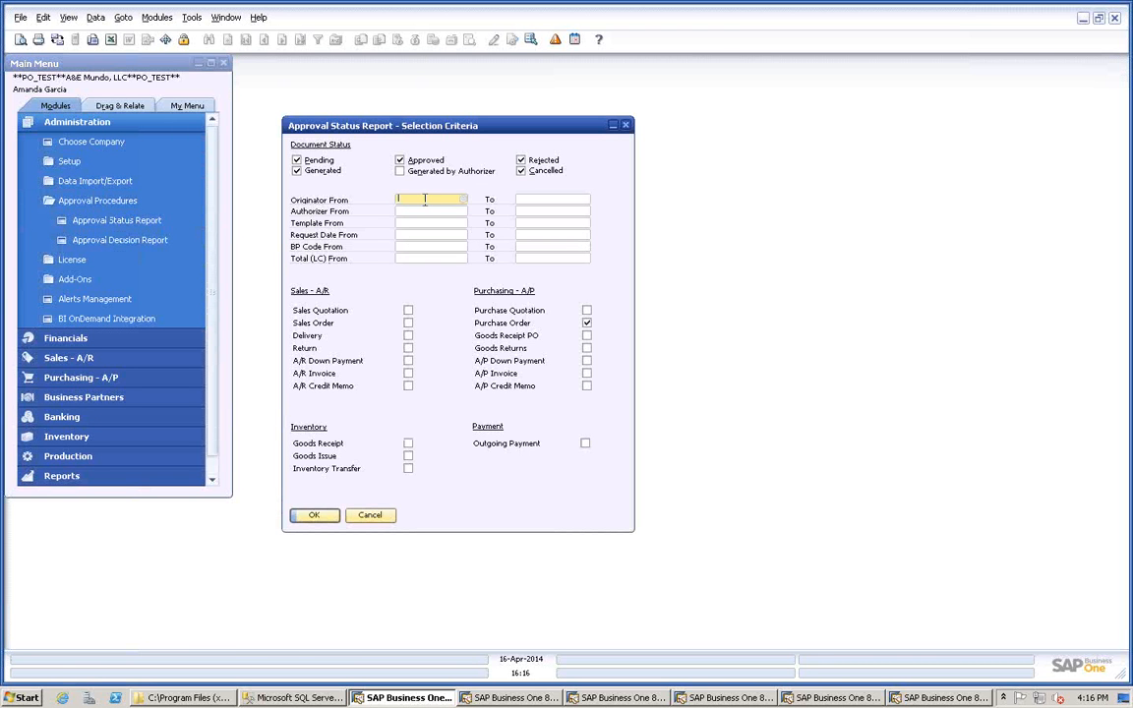
Restrict the report's originator range to the user who submitted the purchase orders, in both the from and to fields.
text(a)
key(Tab)
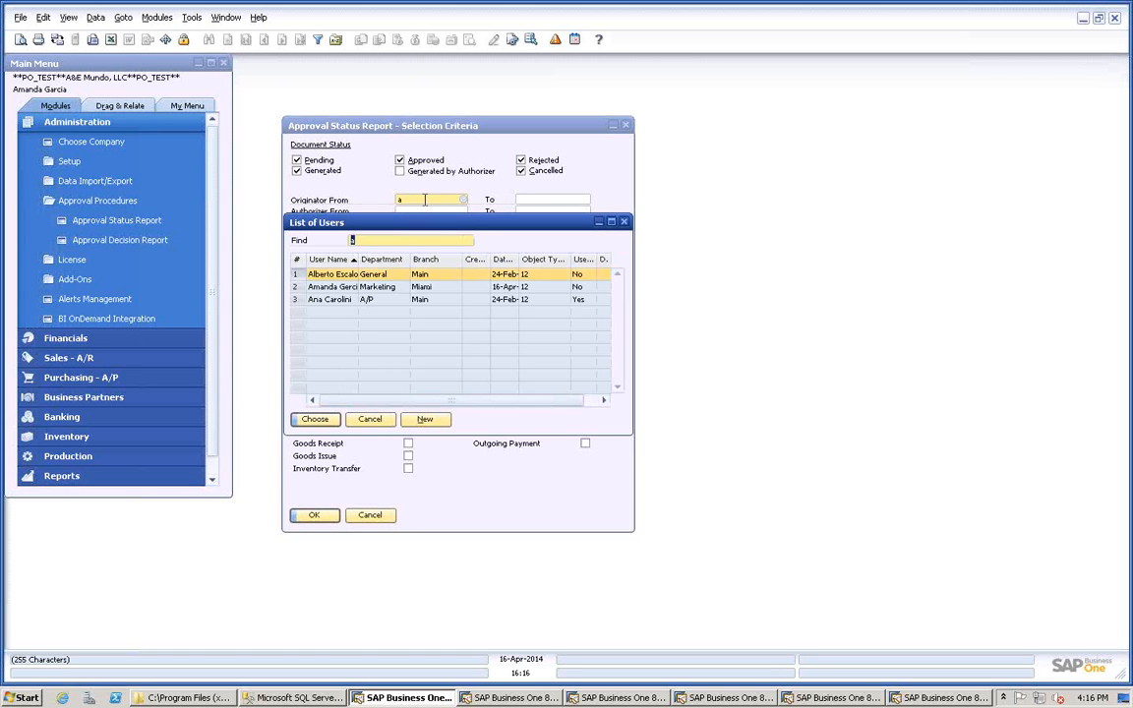
click(295, 287)
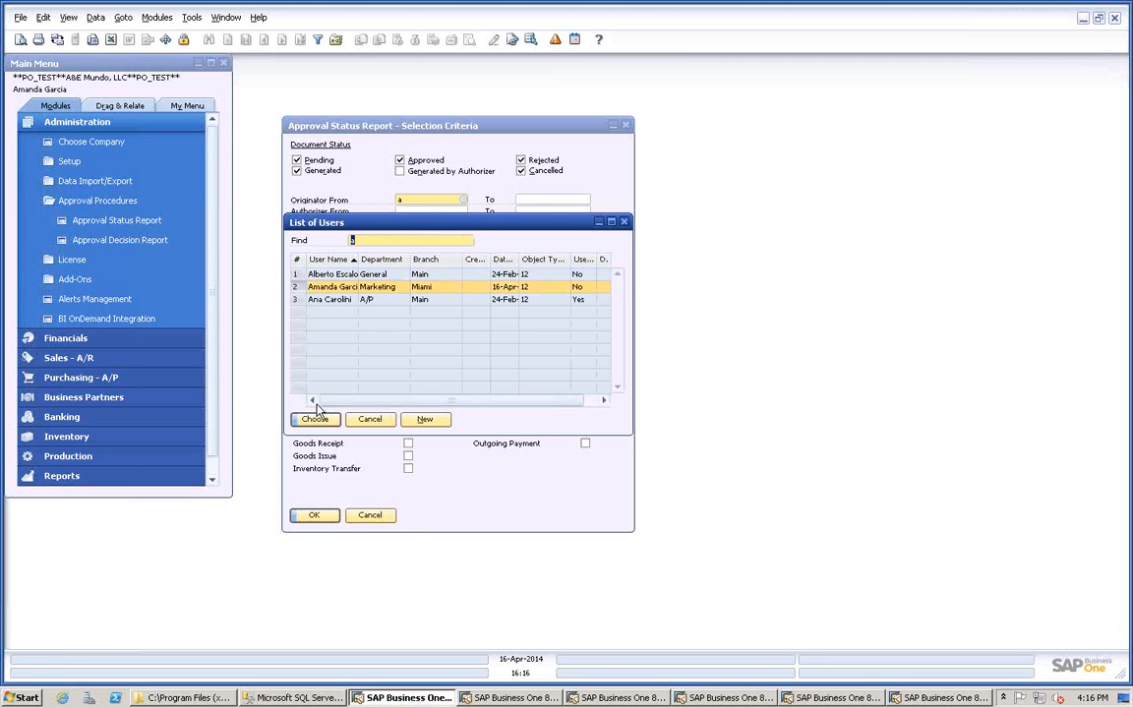
click(315, 420)
click(544, 205)
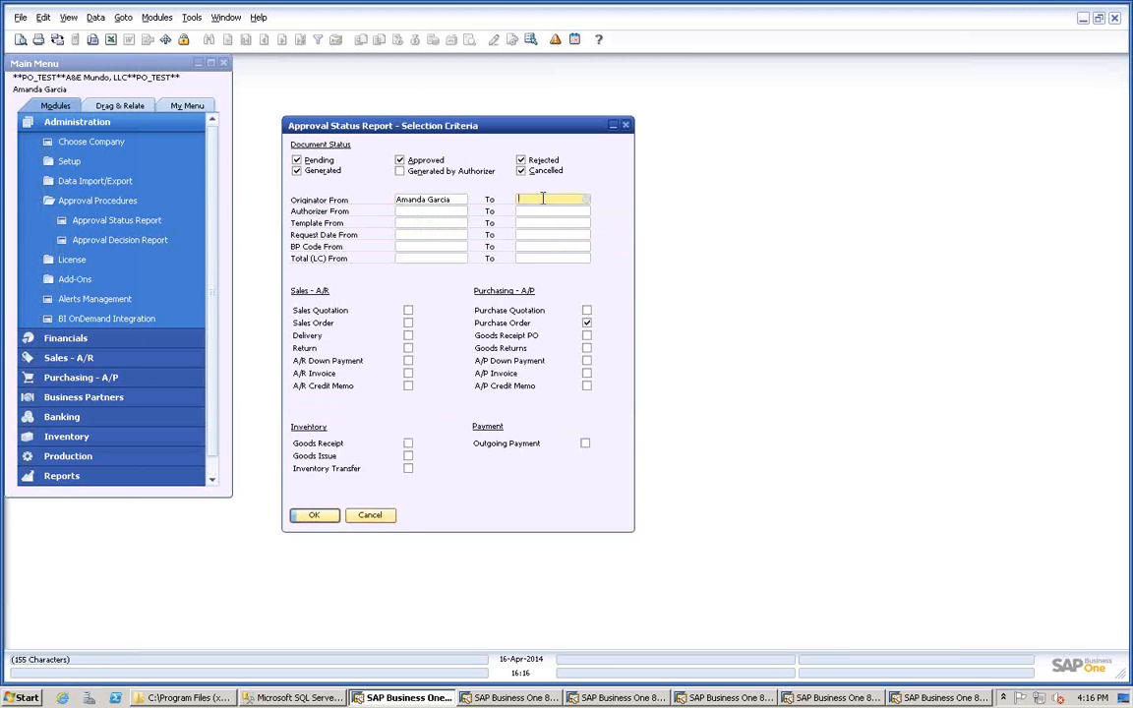
key(Tab)
click(328, 313)
click(314, 418)
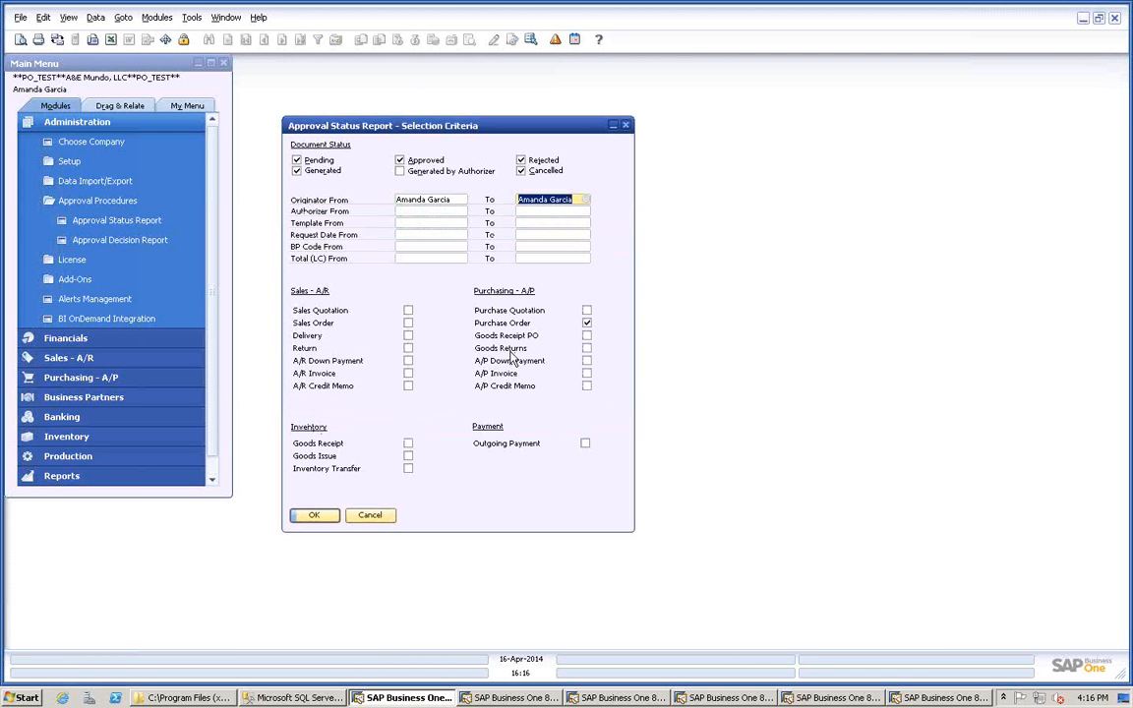
Exclude the generated, approved, rejected and cancelled statuses, leaving only pending documents, and run the approval status report.
click(301, 172)
click(400, 160)
click(521, 160)
drag(507, 129, 533, 121)
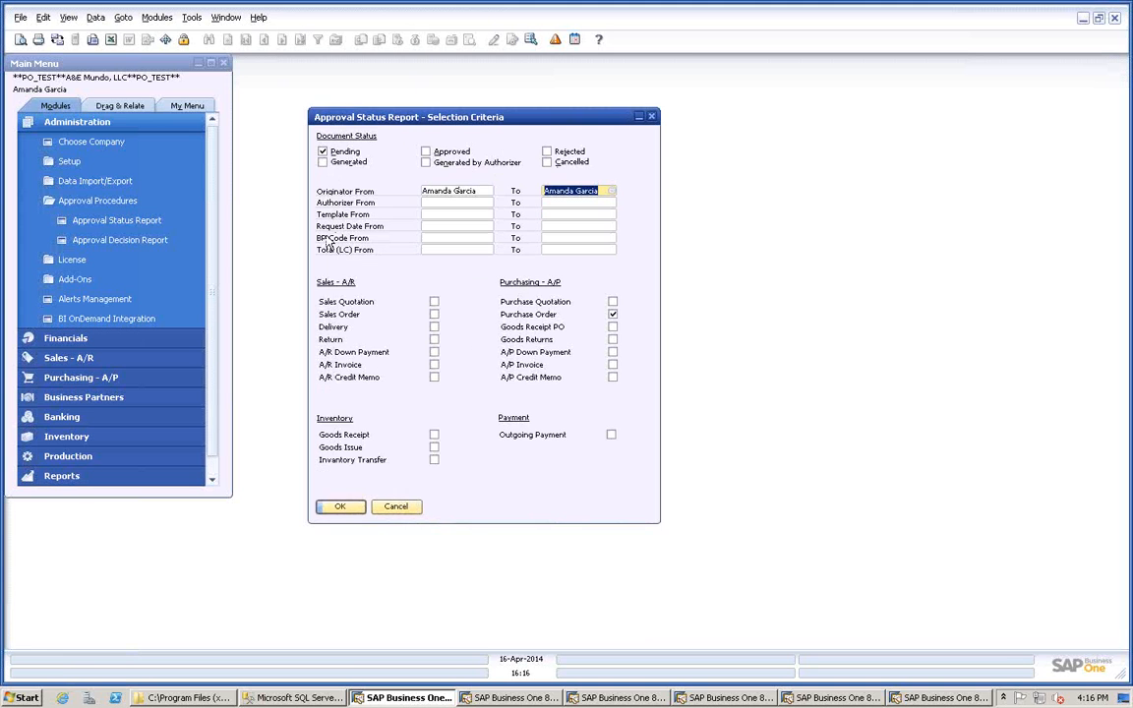
click(340, 506)
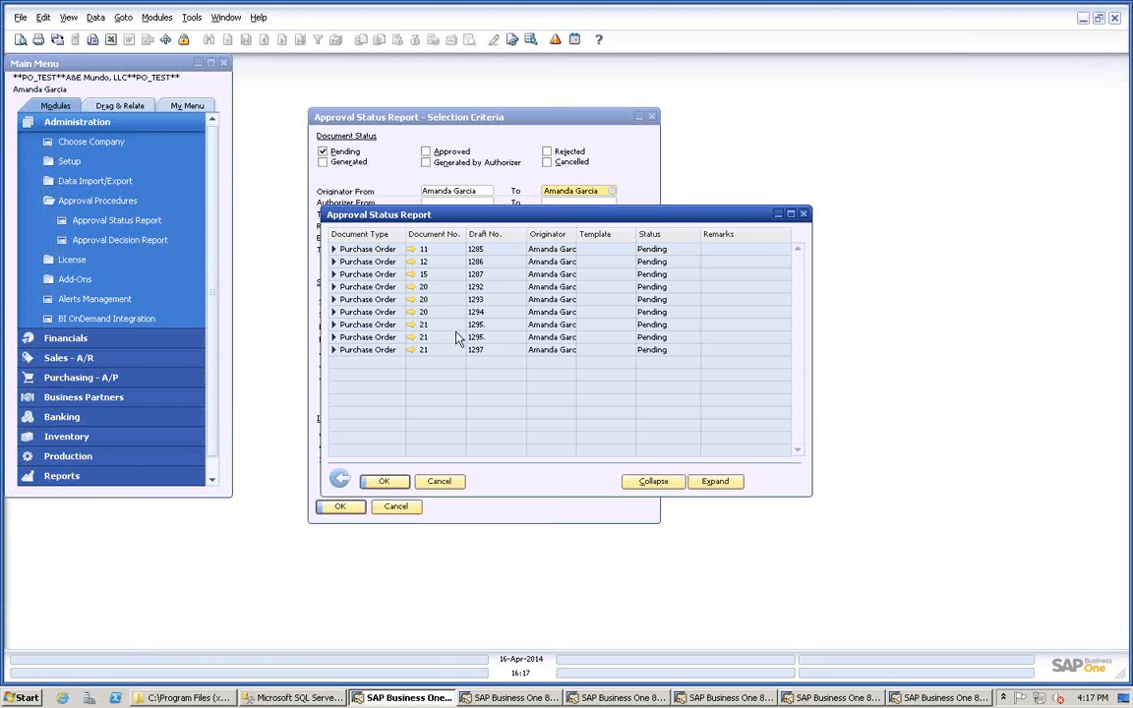
Review the pending draft purchase orders with document number 21 one at a time, checking their amounts and closing each draft.
click(413, 331)
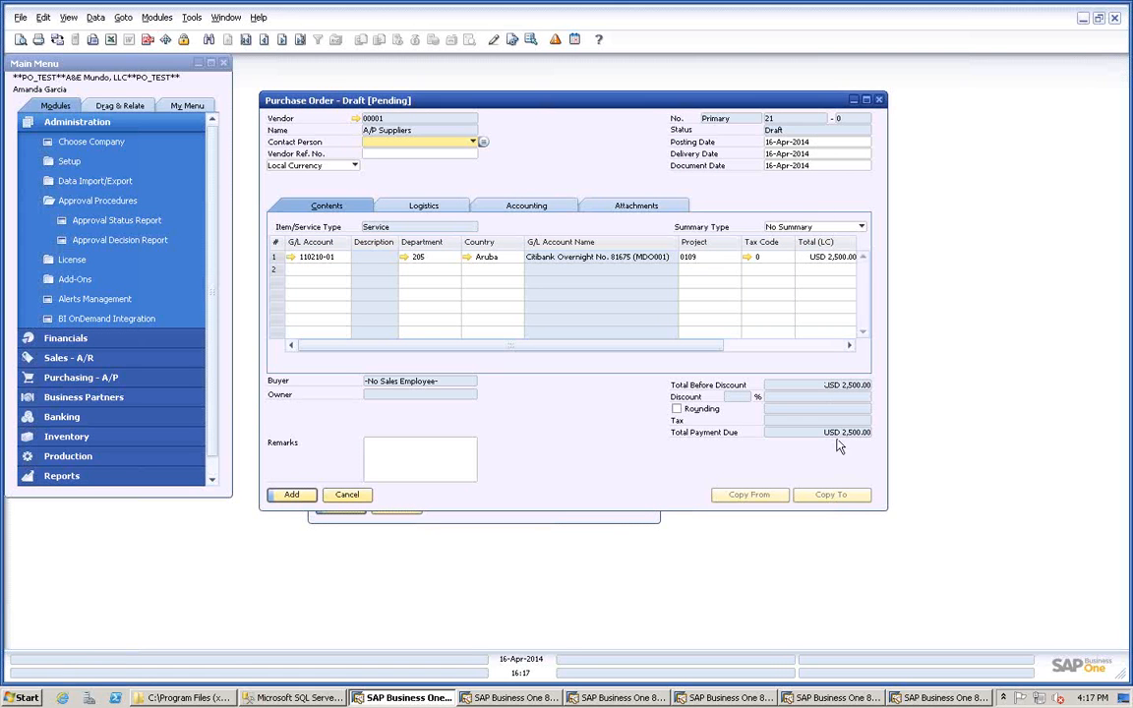
click(347, 495)
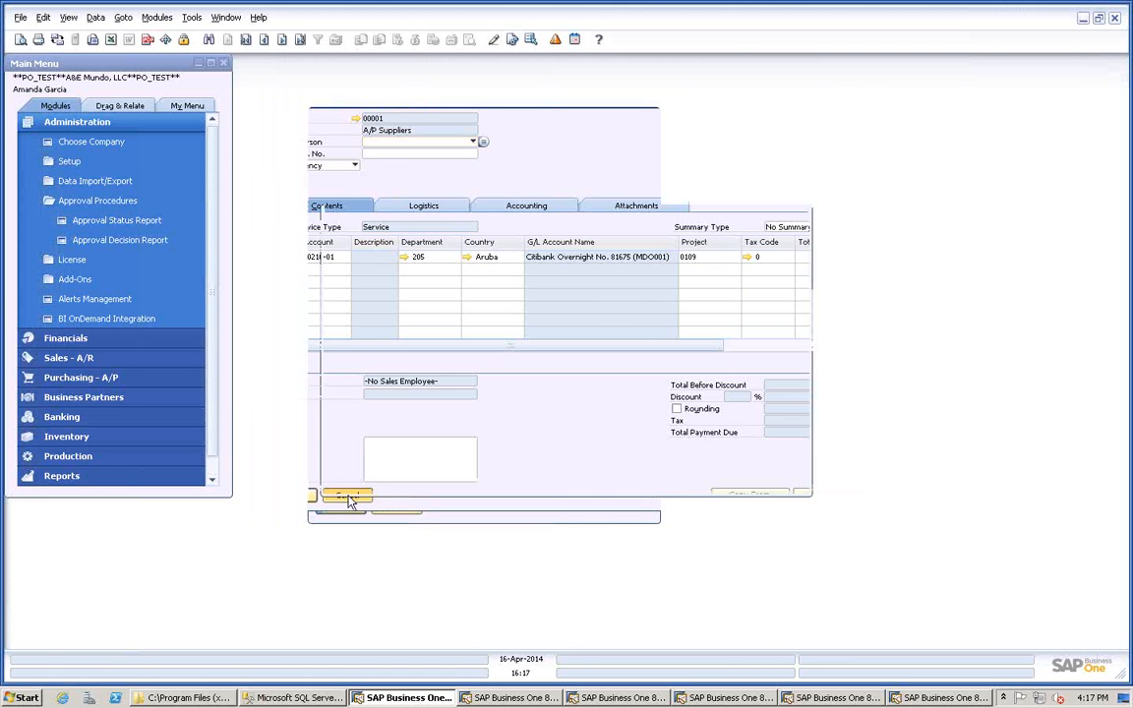
click(412, 337)
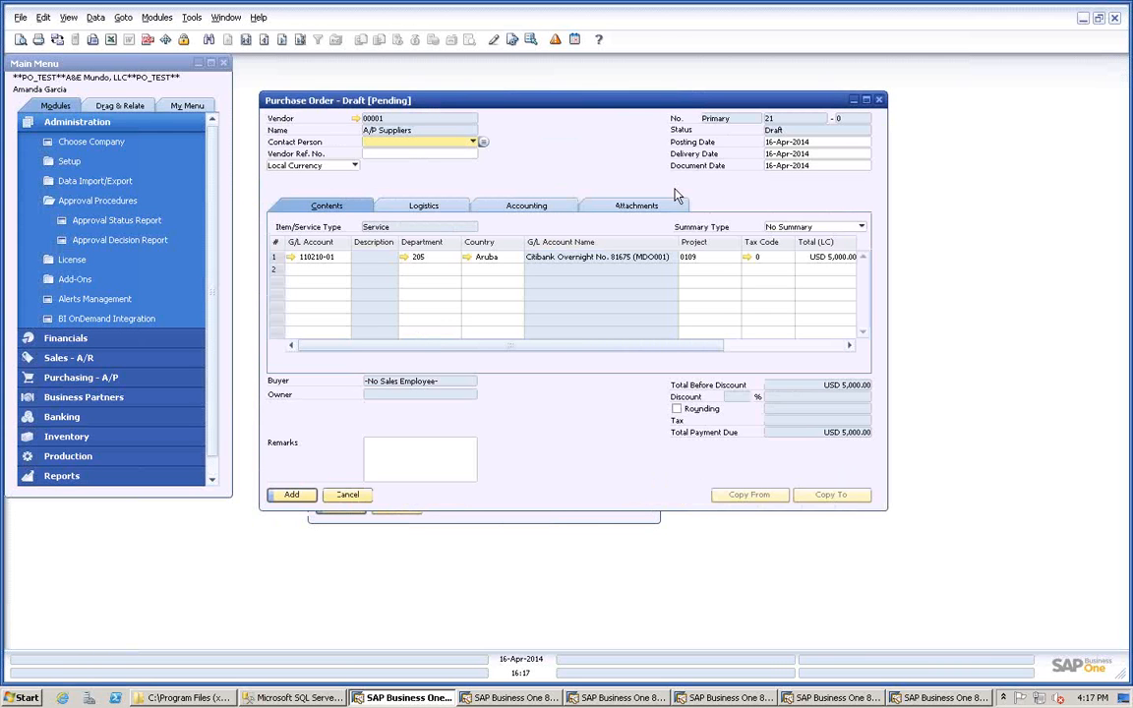
click(347, 494)
click(413, 325)
click(347, 495)
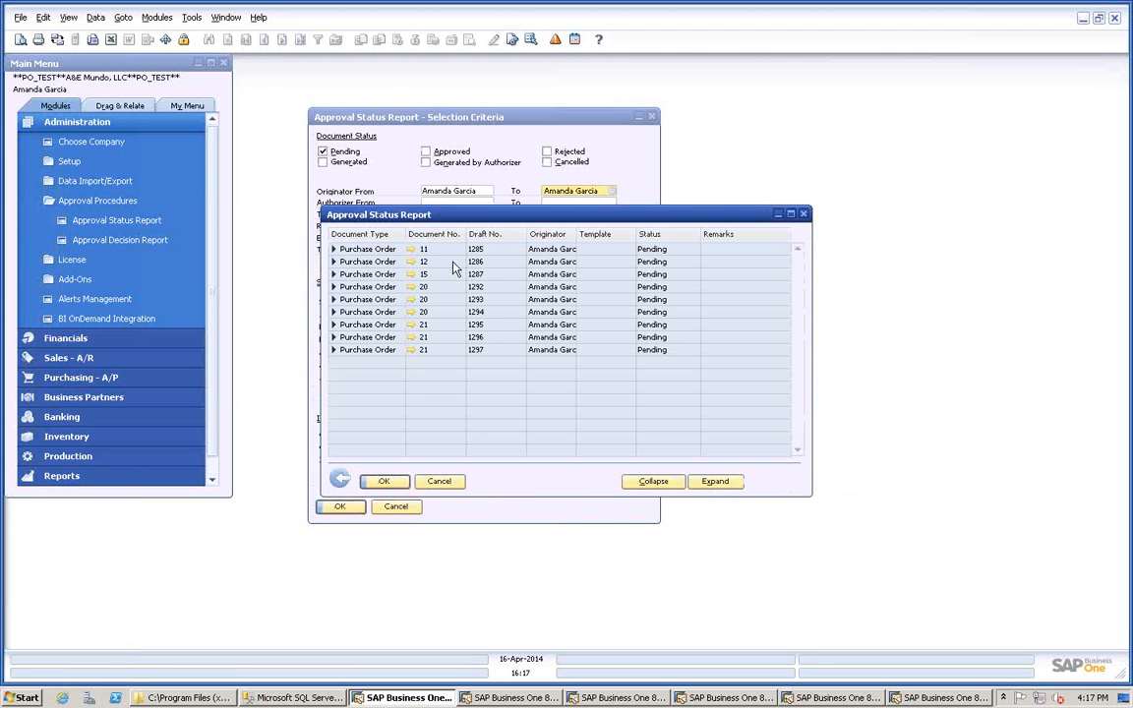
Expand all report rows, enlarge the window and widen the Template column to read the templates and remarks, and close the report.
click(715, 481)
drag(555, 224, 481, 102)
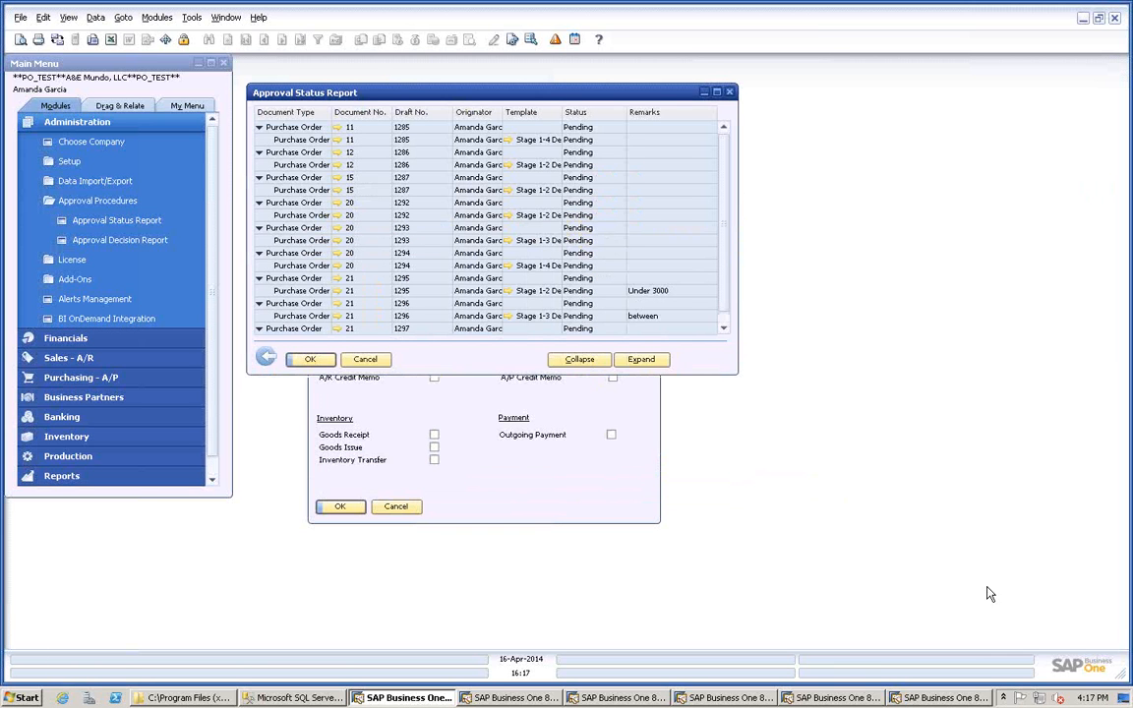
drag(732, 370, 1013, 606)
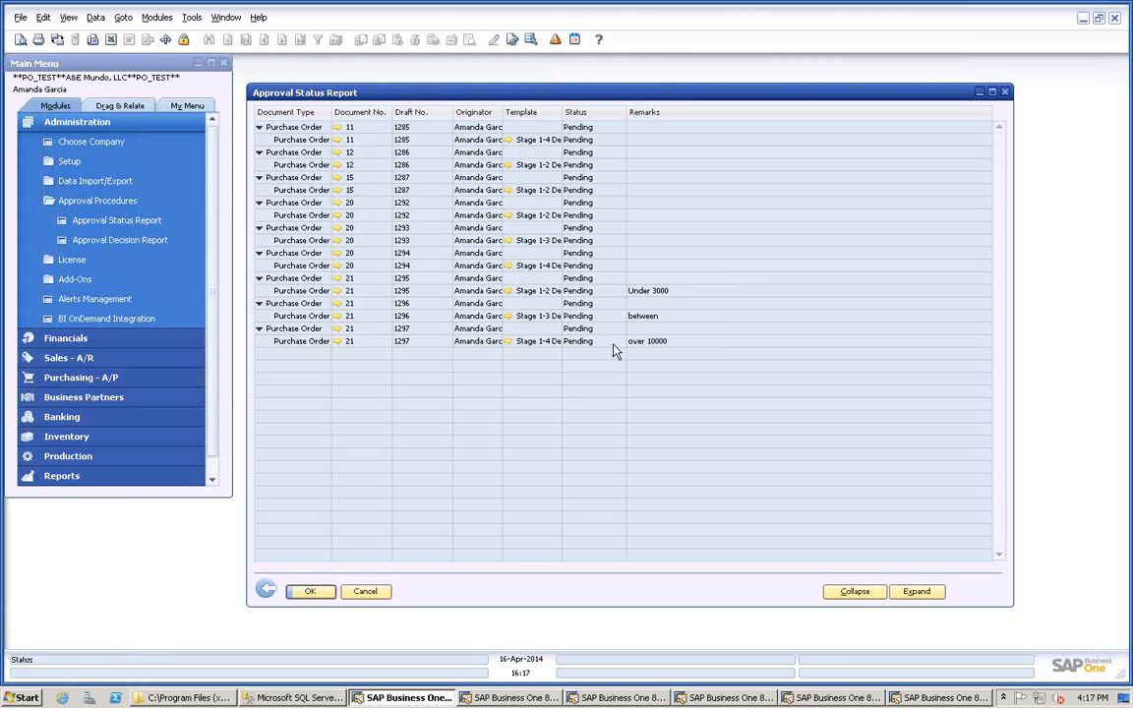
drag(562, 108, 597, 110)
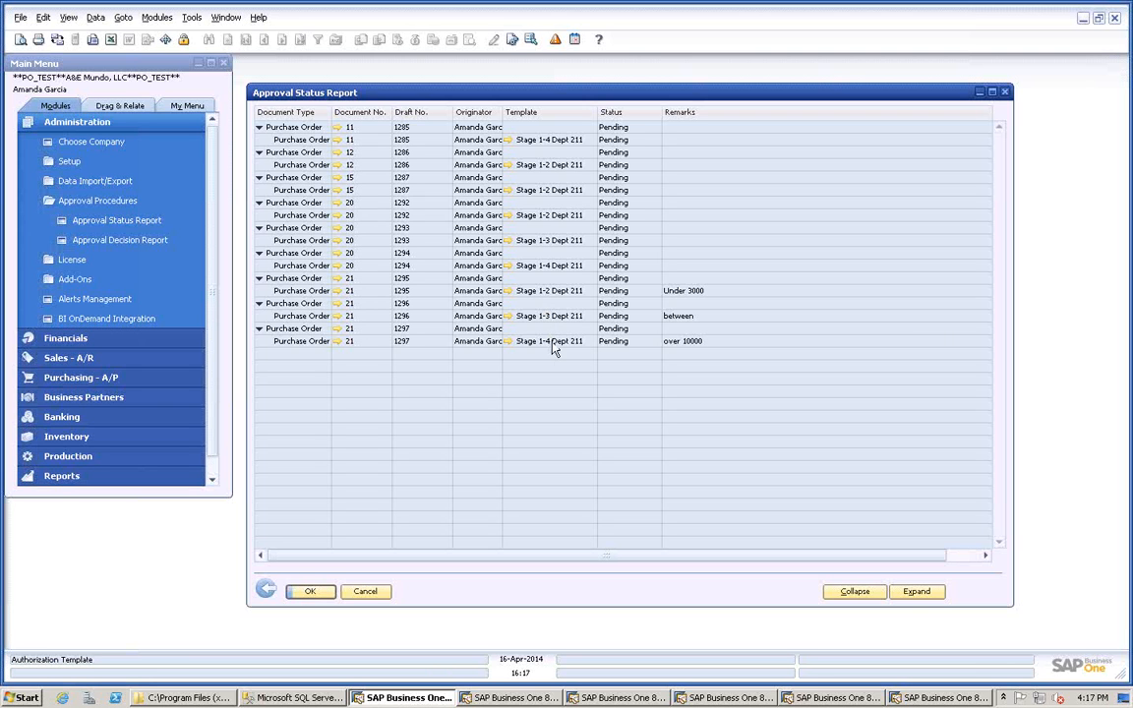
click(365, 592)
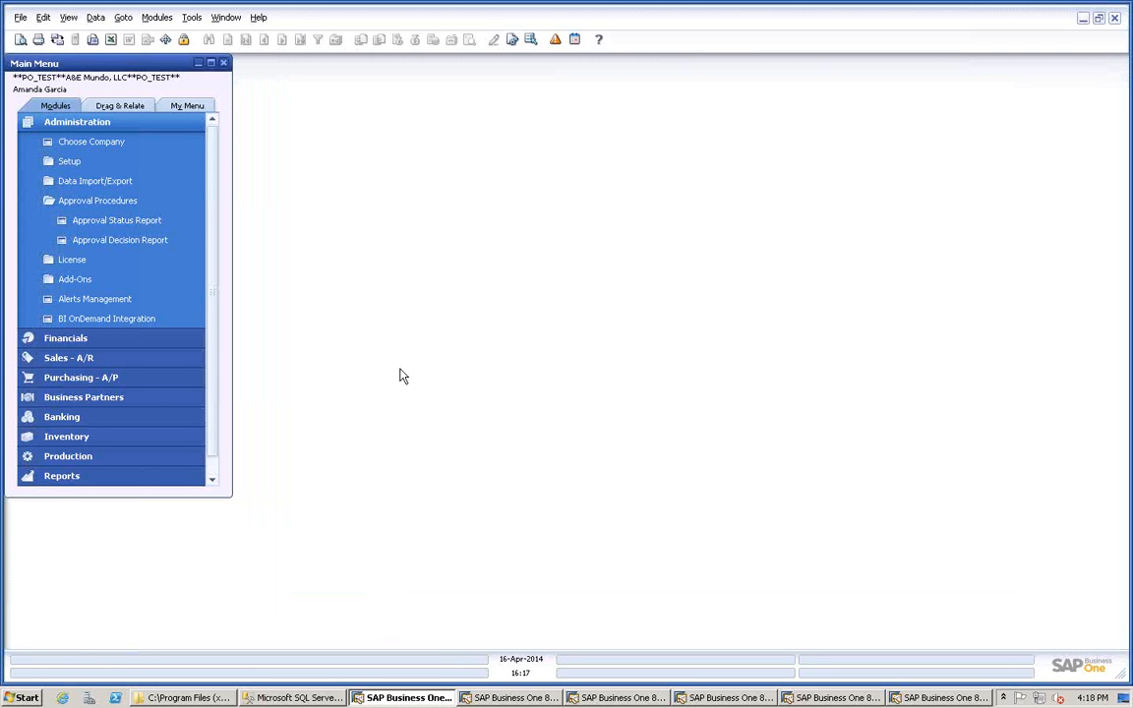
Switch to the first approver's session to check the messages and alerts inbox, and compare it with the second approver's inbox.
click(508, 698)
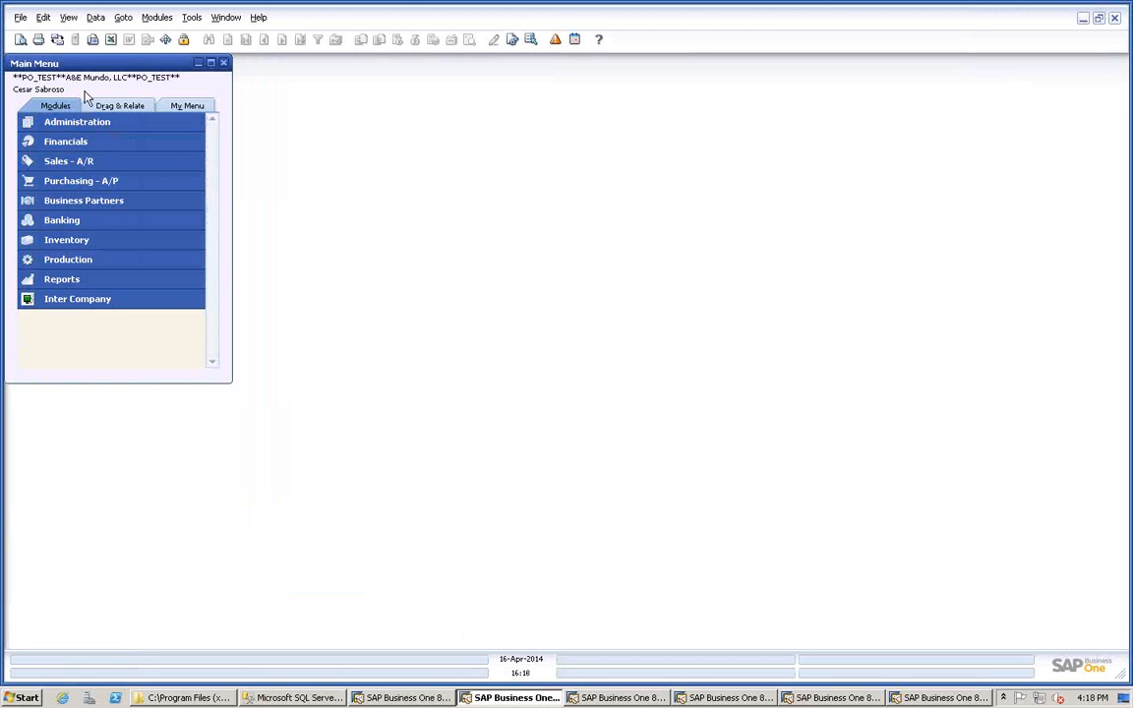
click(555, 40)
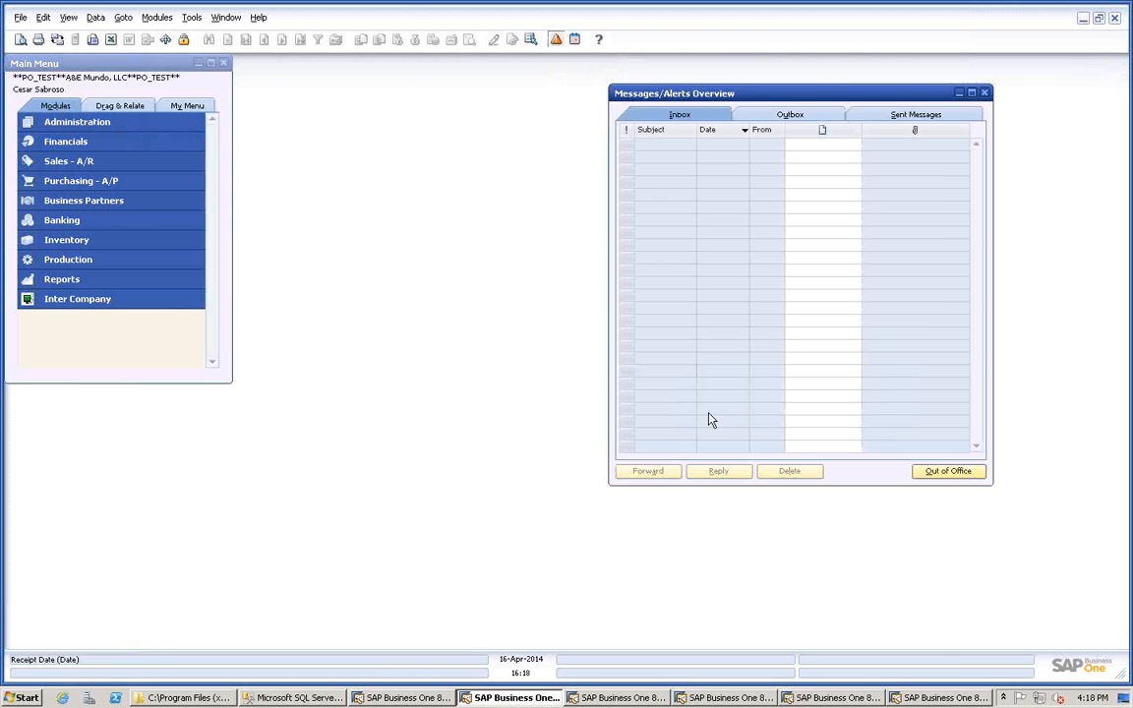
click(616, 697)
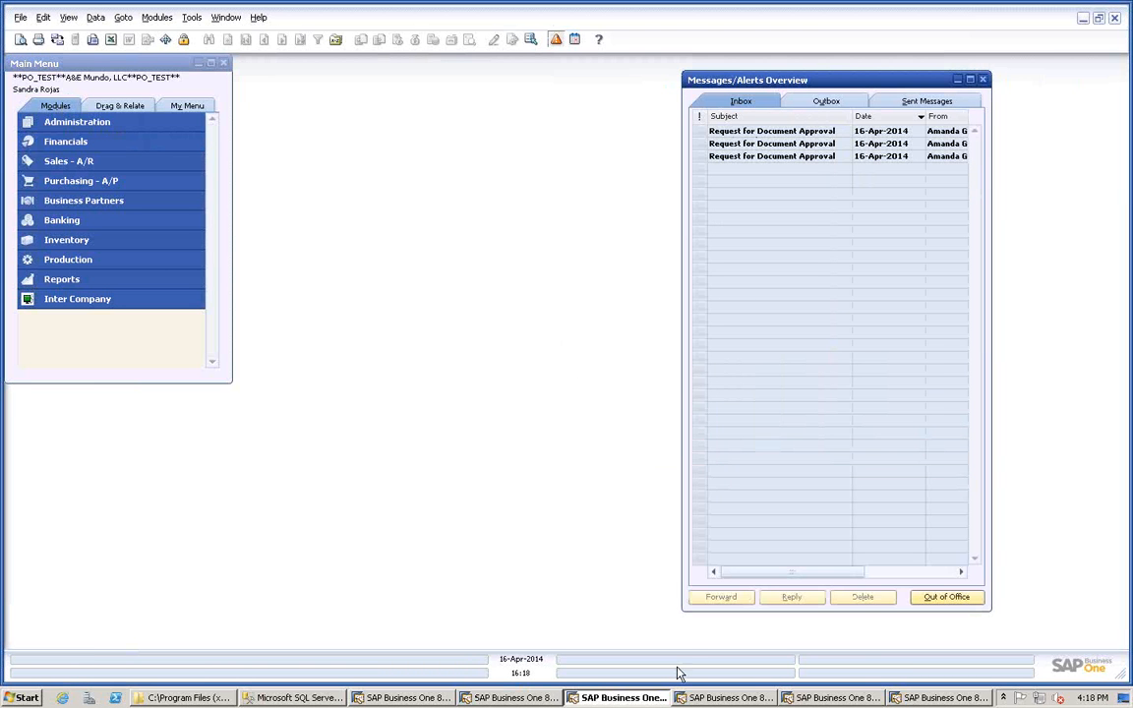
click(726, 697)
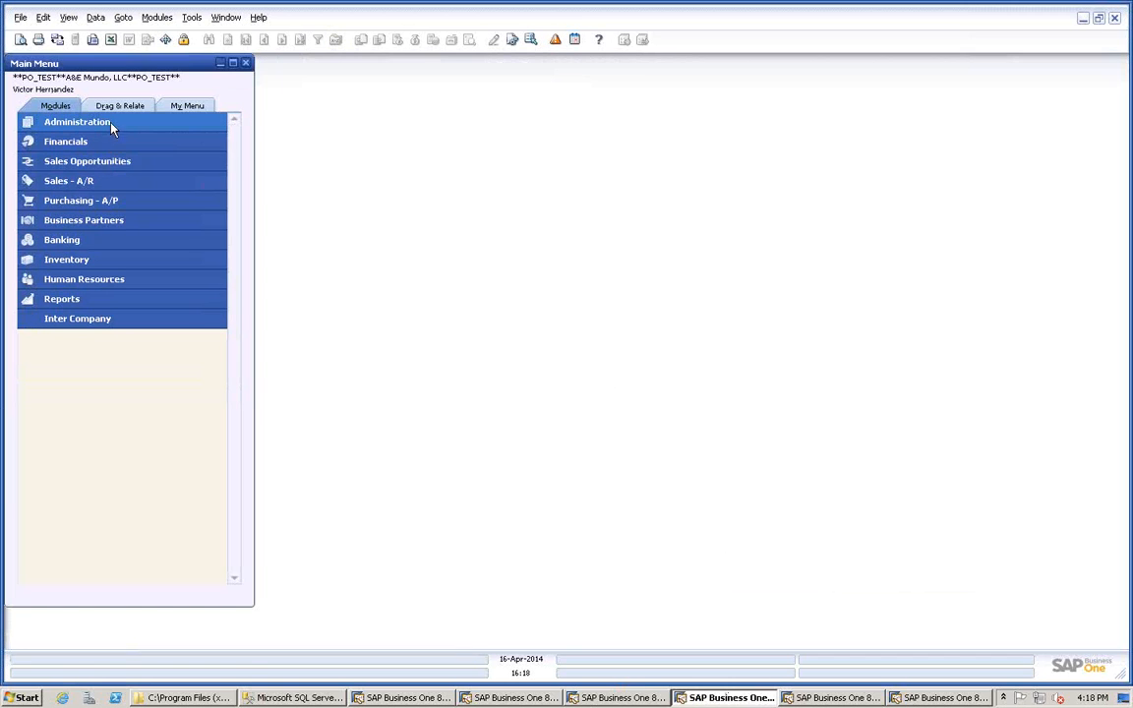
click(110, 124)
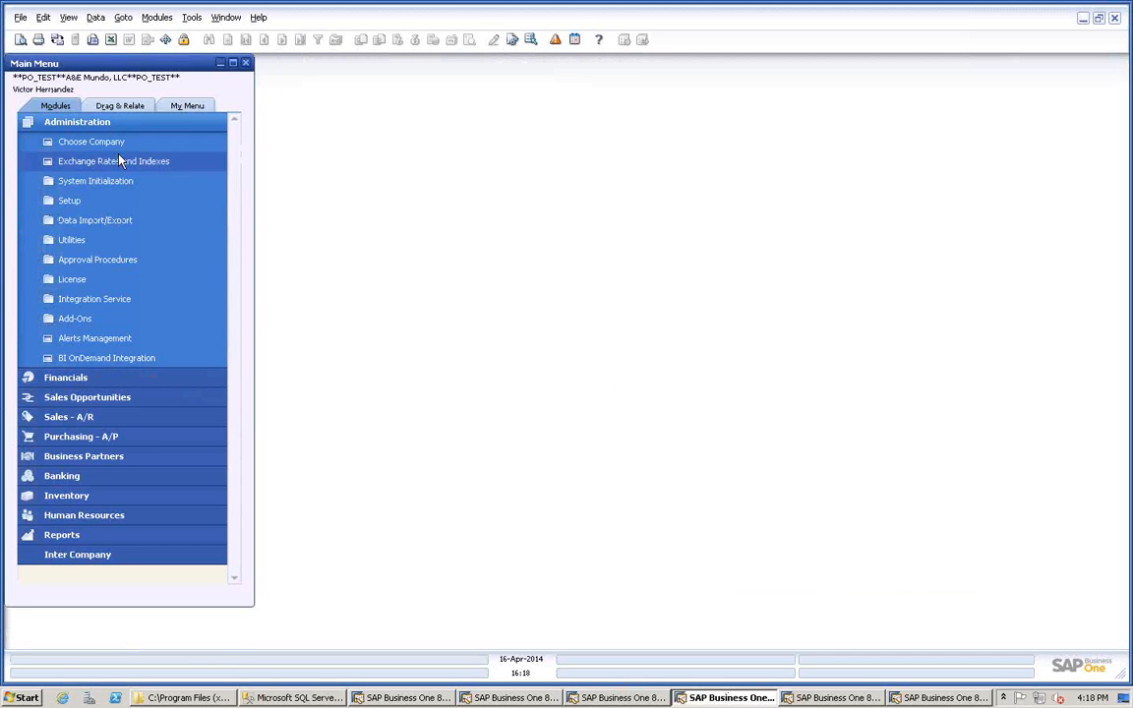
click(108, 124)
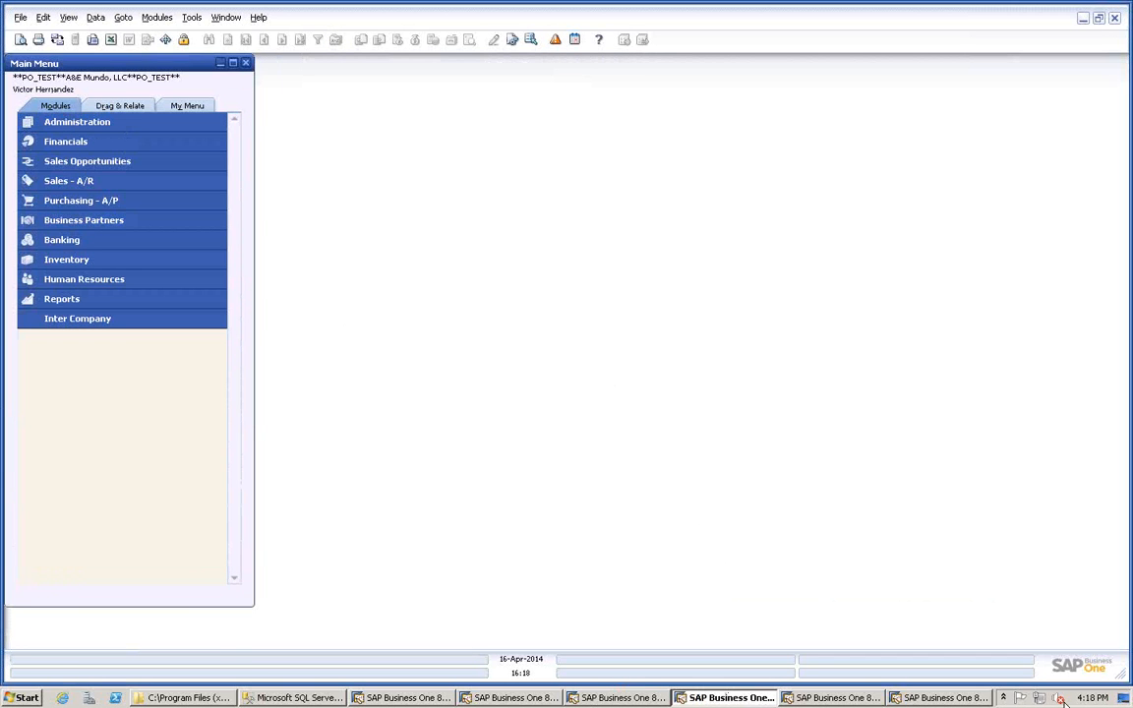
Switch to the manager session, examine the Update Messages interval in the General Settings services options, and close them without changes.
click(976, 698)
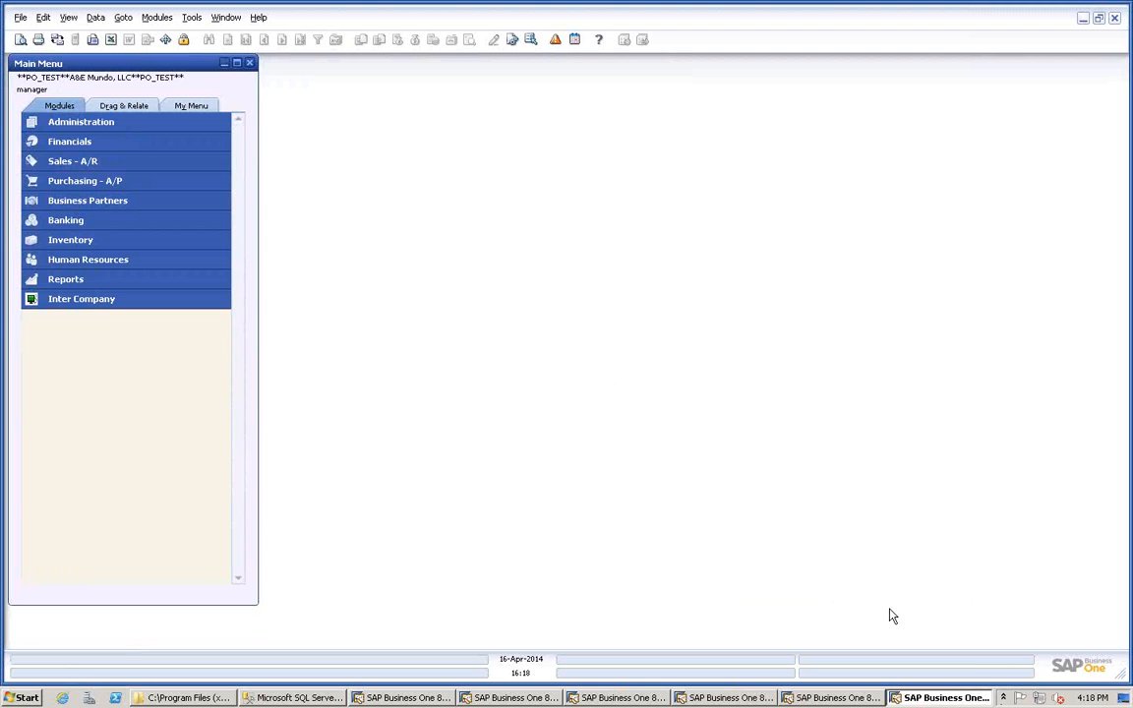
click(89, 123)
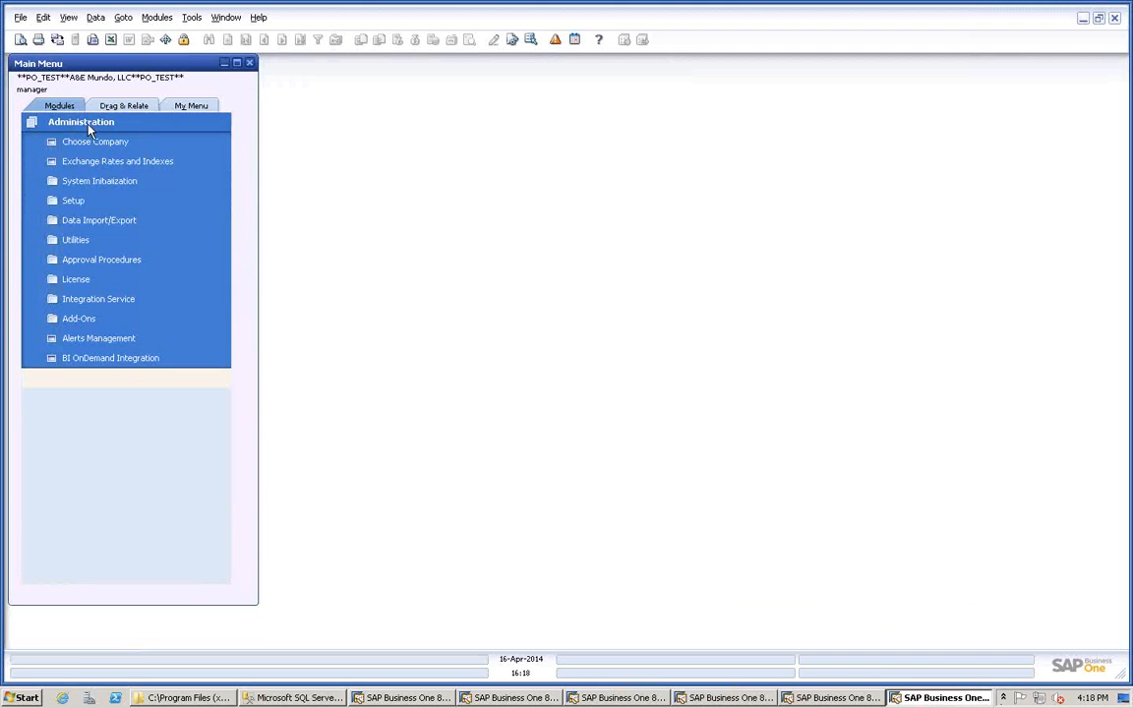
click(108, 183)
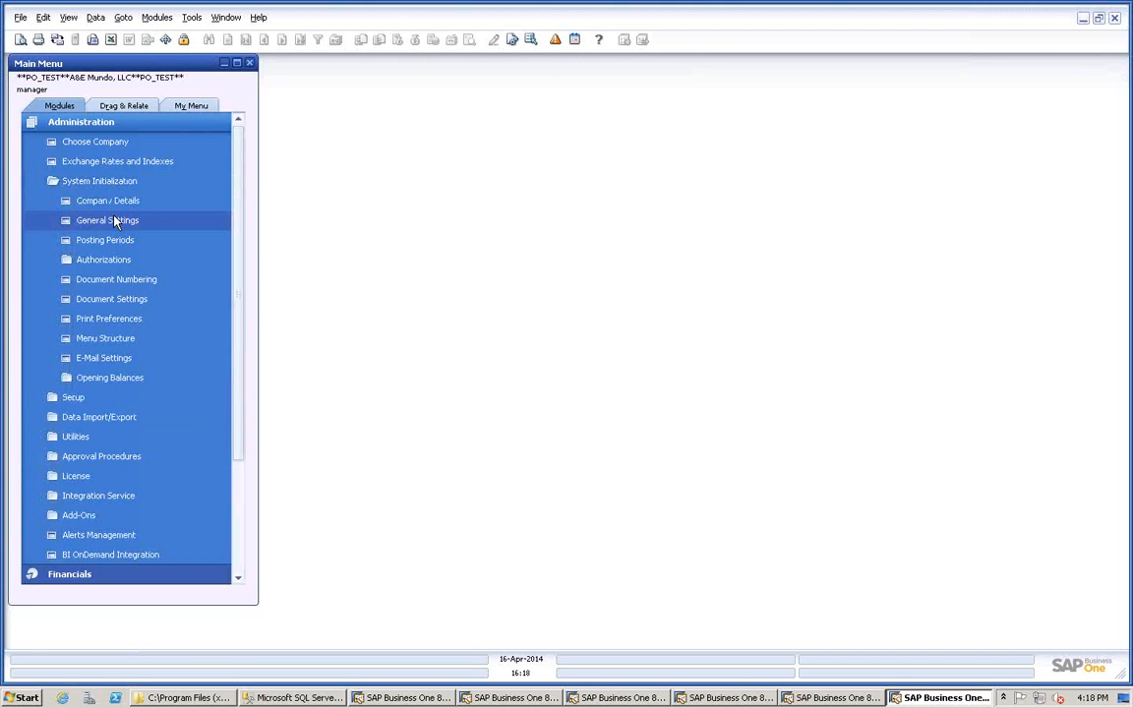
click(113, 222)
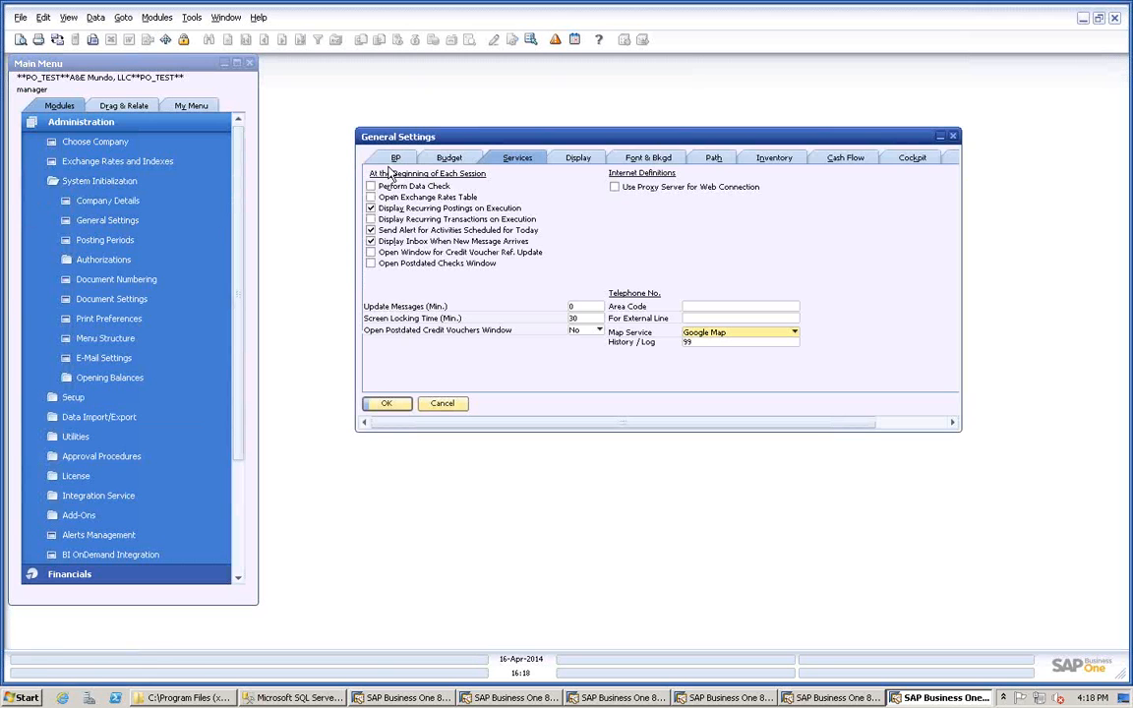
click(584, 307)
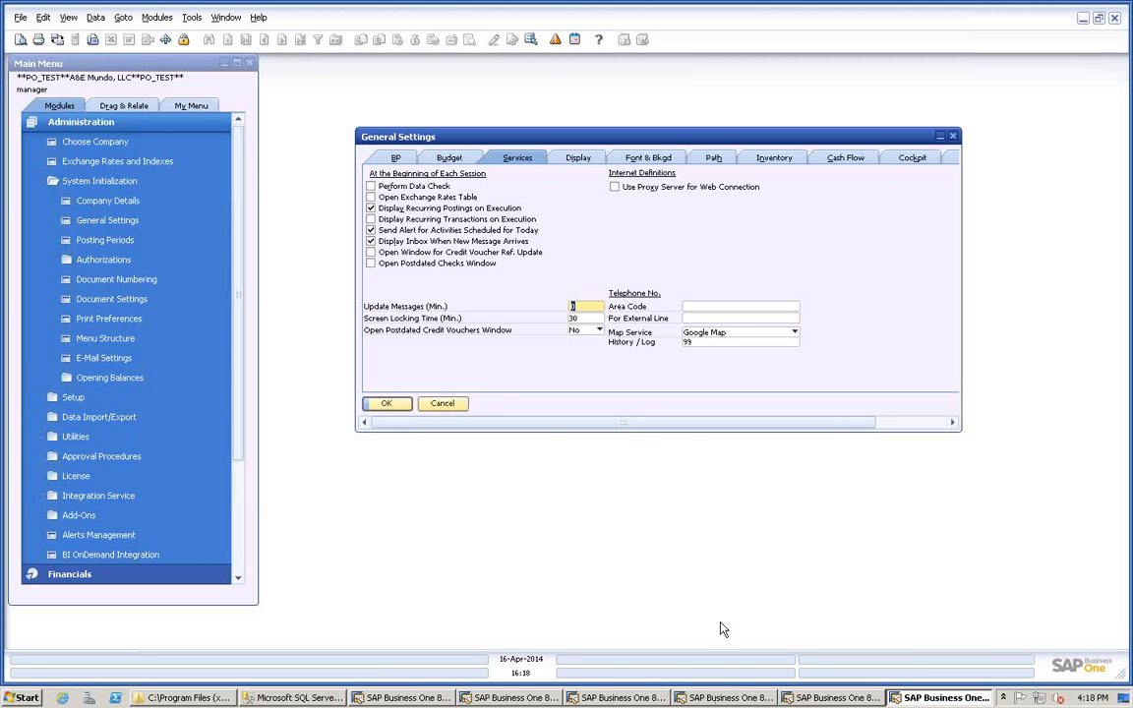
click(444, 404)
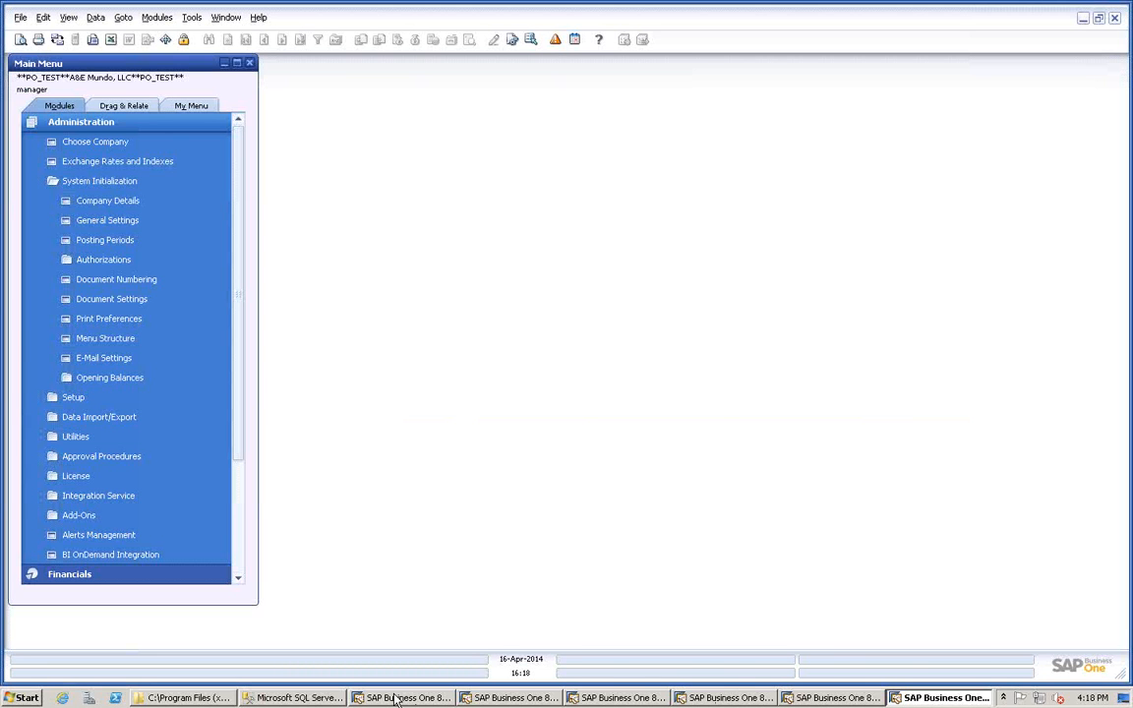
Return to the first approver's session and try to open General Settings under System Initialization.
click(396, 699)
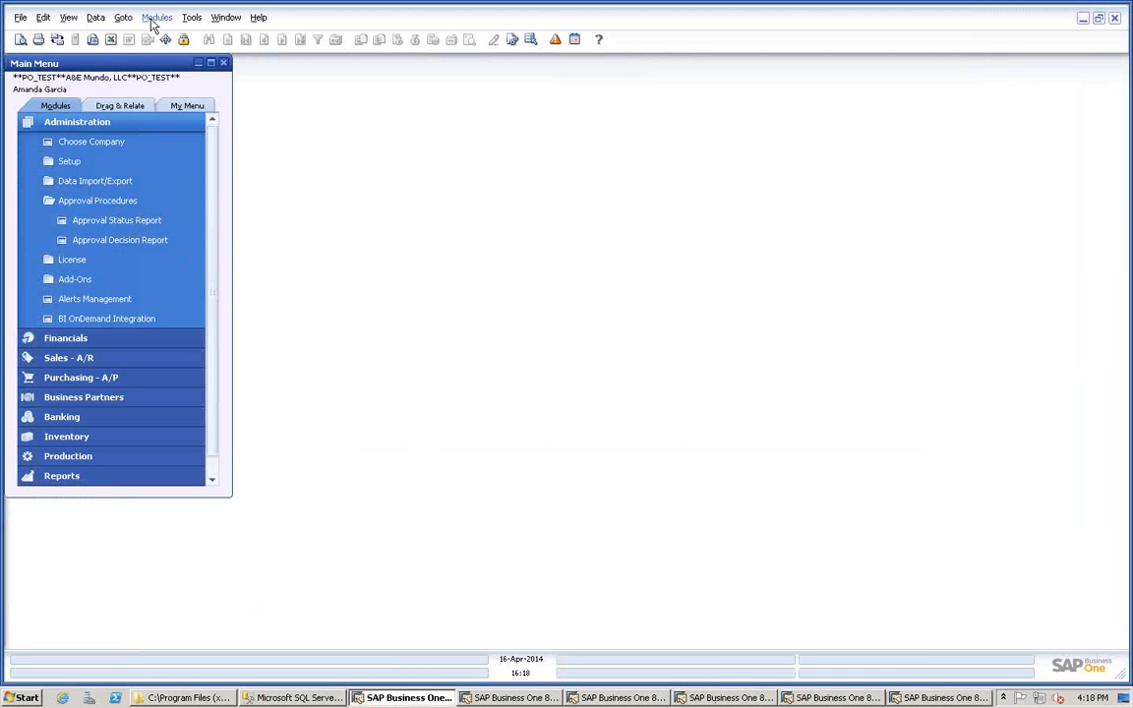
click(507, 697)
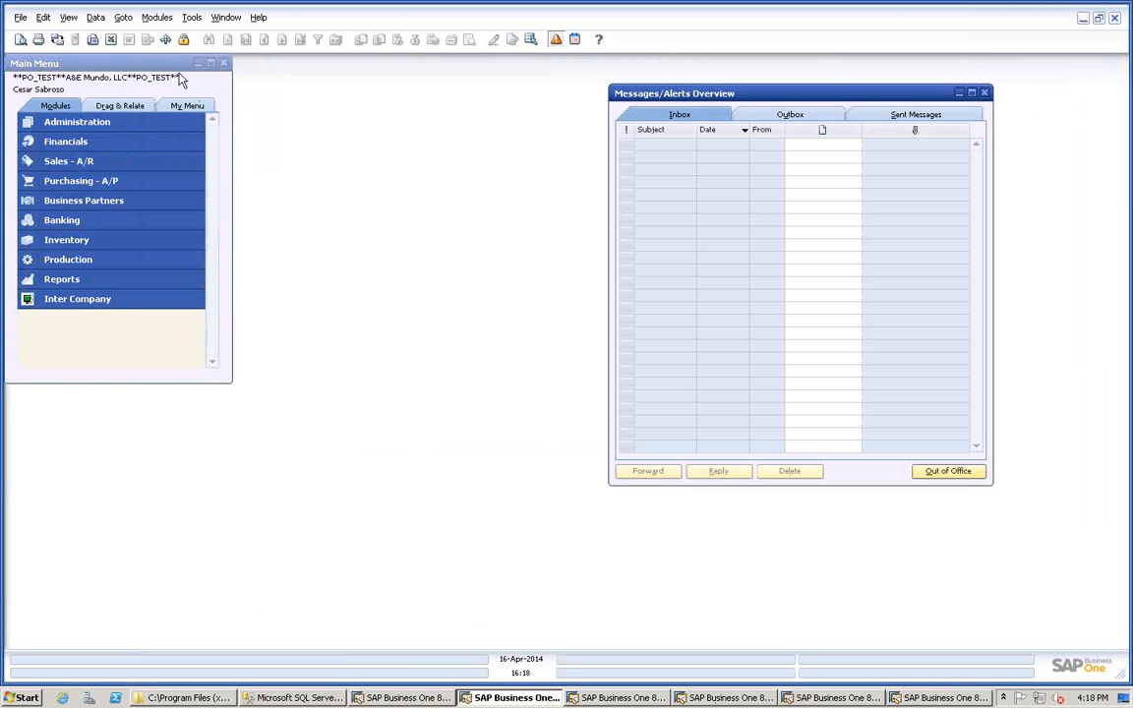
click(154, 19)
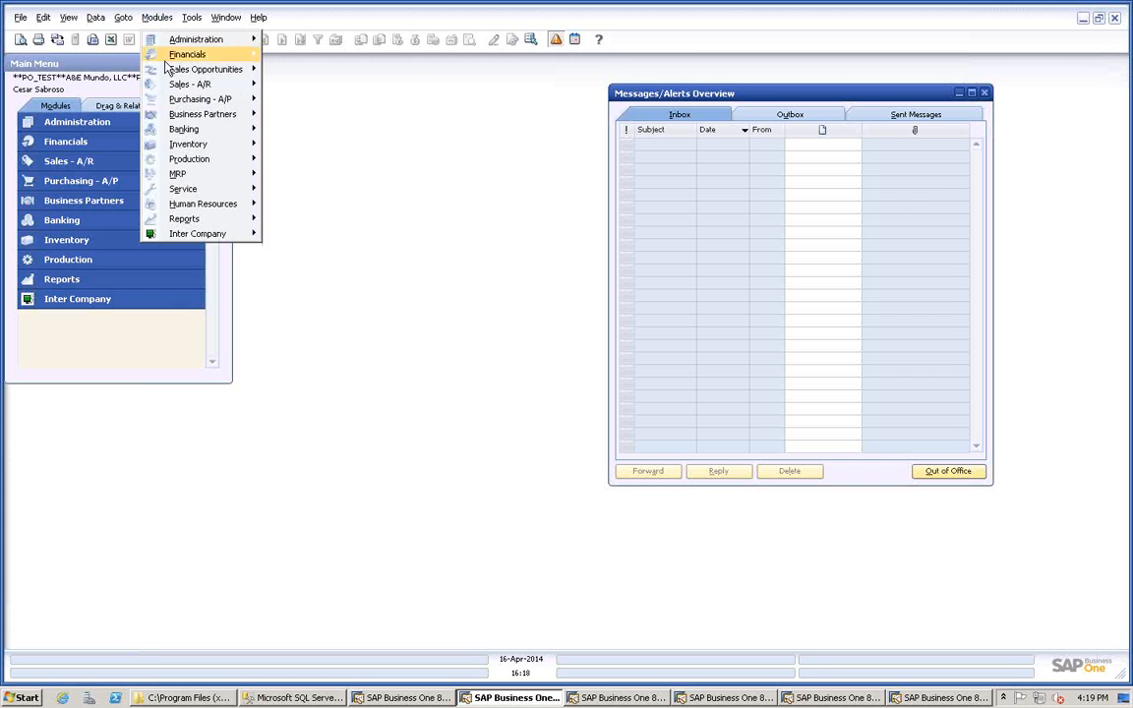
mouse_move(164, 41)
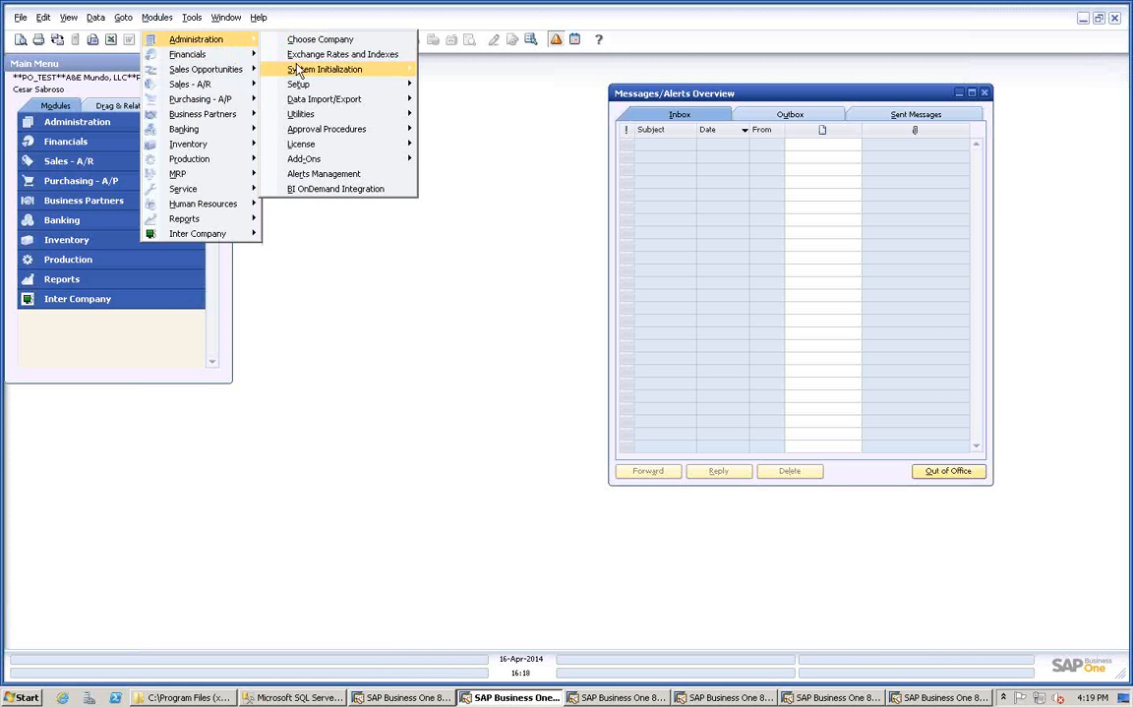
mouse_move(305, 69)
click(449, 87)
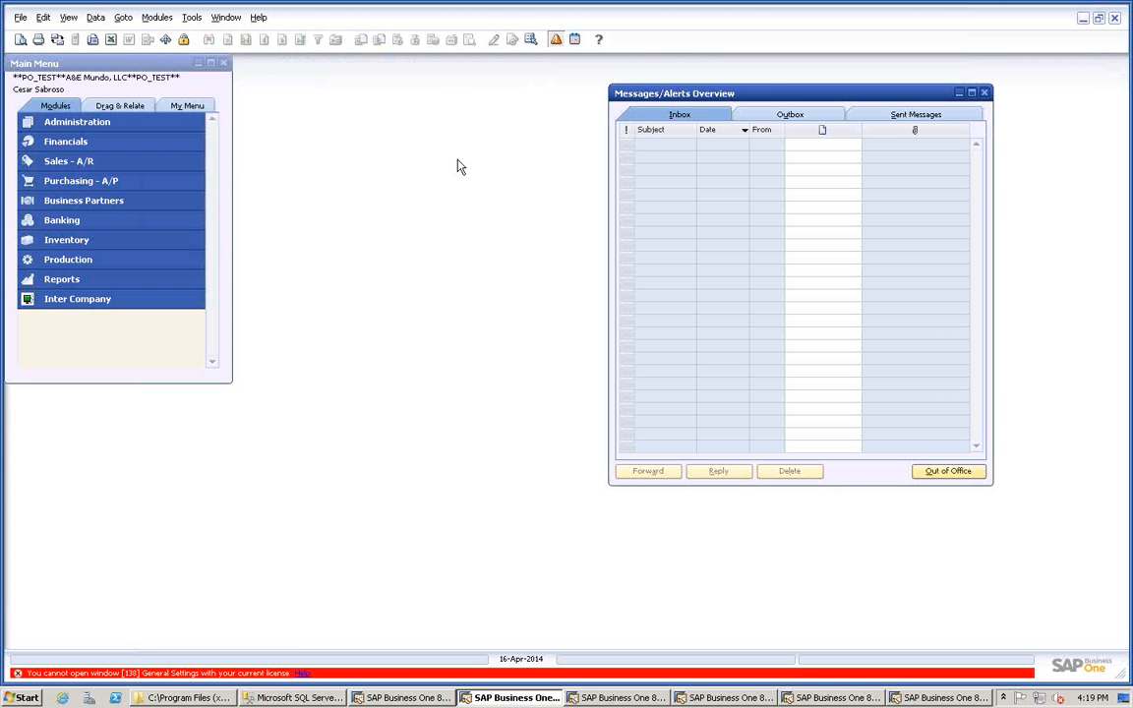
Switch to the second approver's session and view the first document approval request in the inbox.
mouse_move(327, 699)
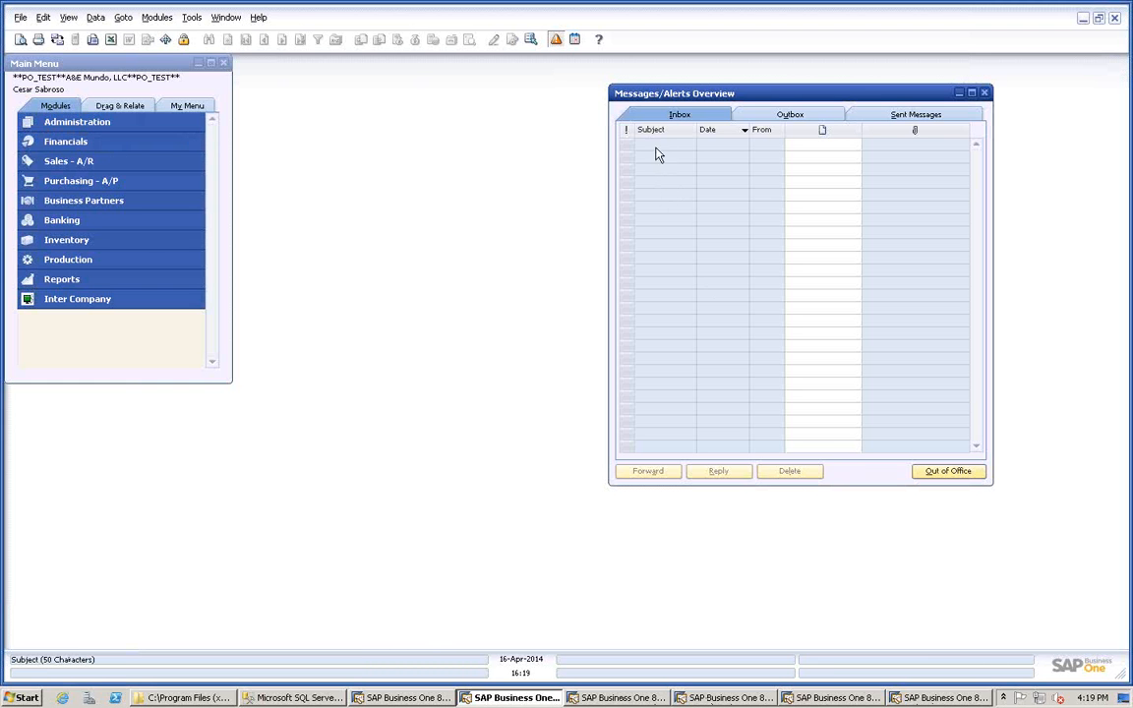
click(619, 697)
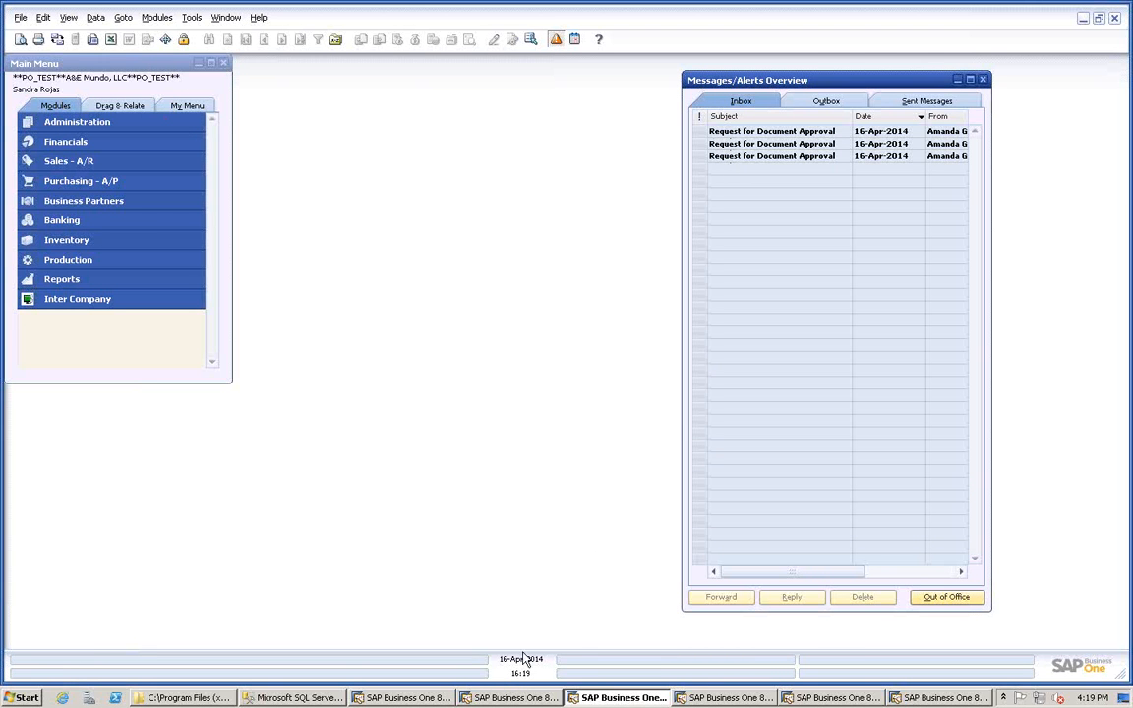
click(776, 135)
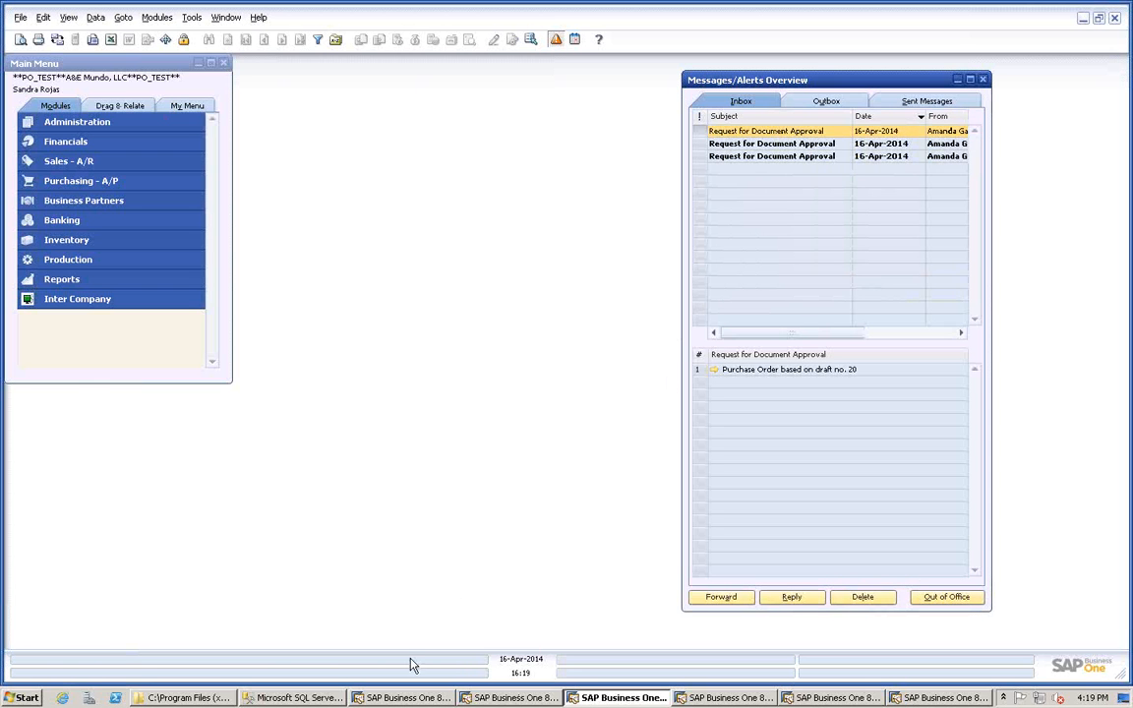
Switch to the manager session, open the Approval Stages setup under Approval Procedures, and cancel it.
click(944, 697)
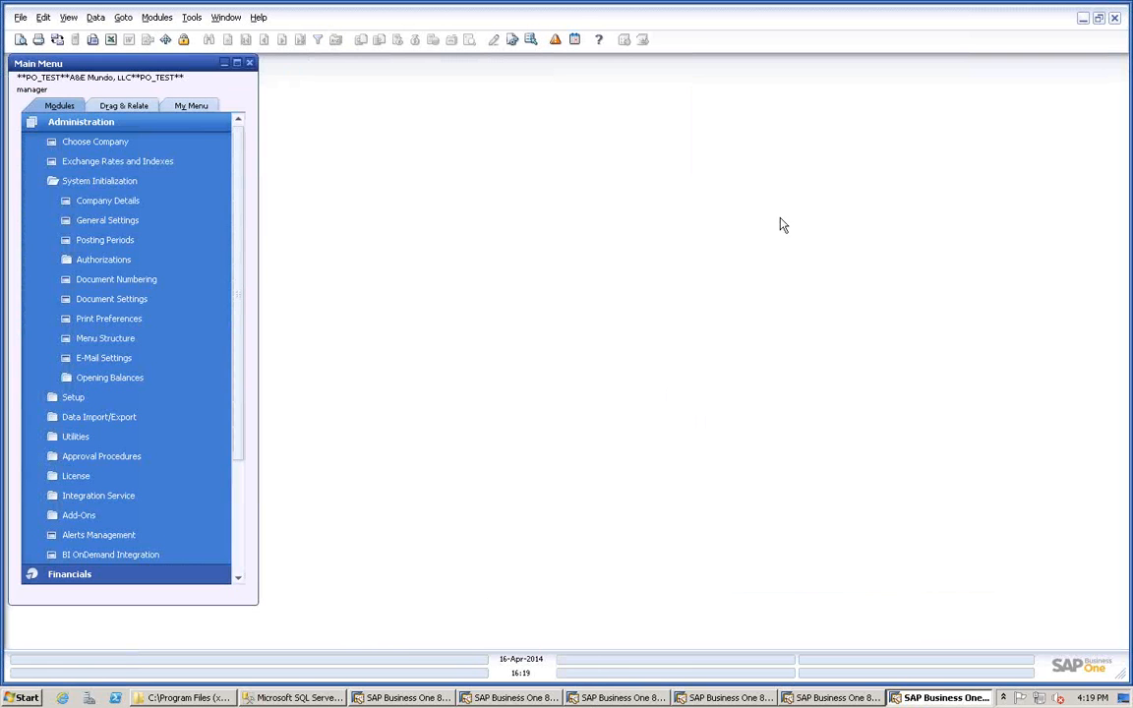
click(152, 128)
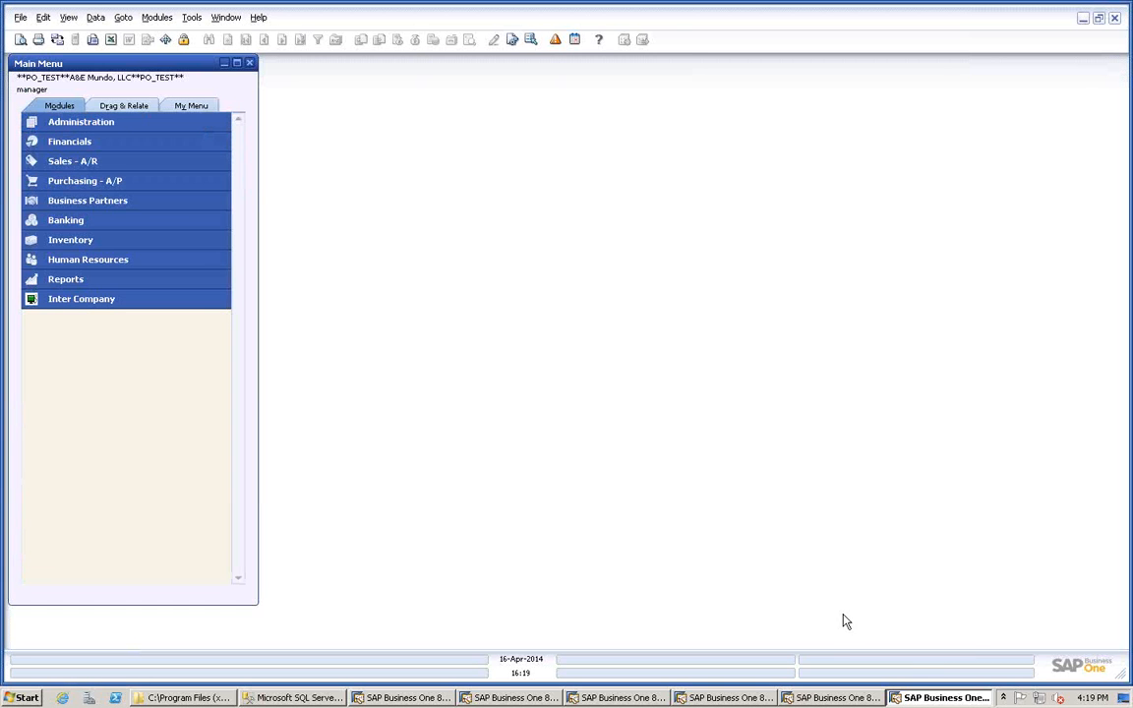
click(132, 123)
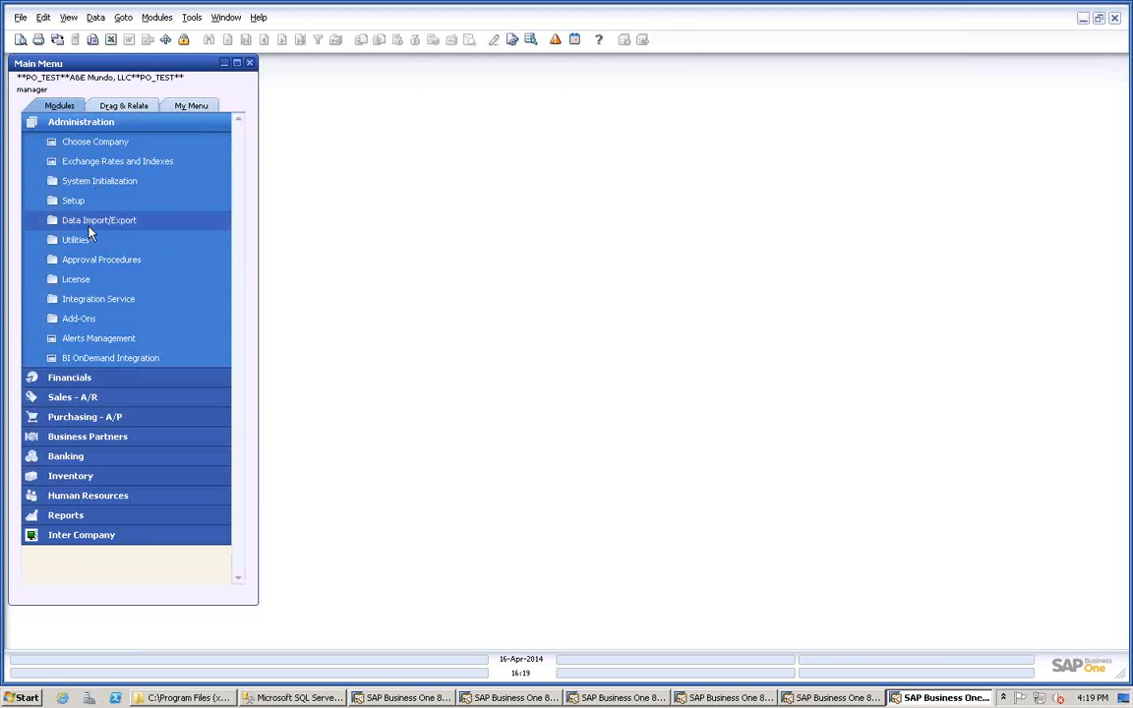
click(98, 261)
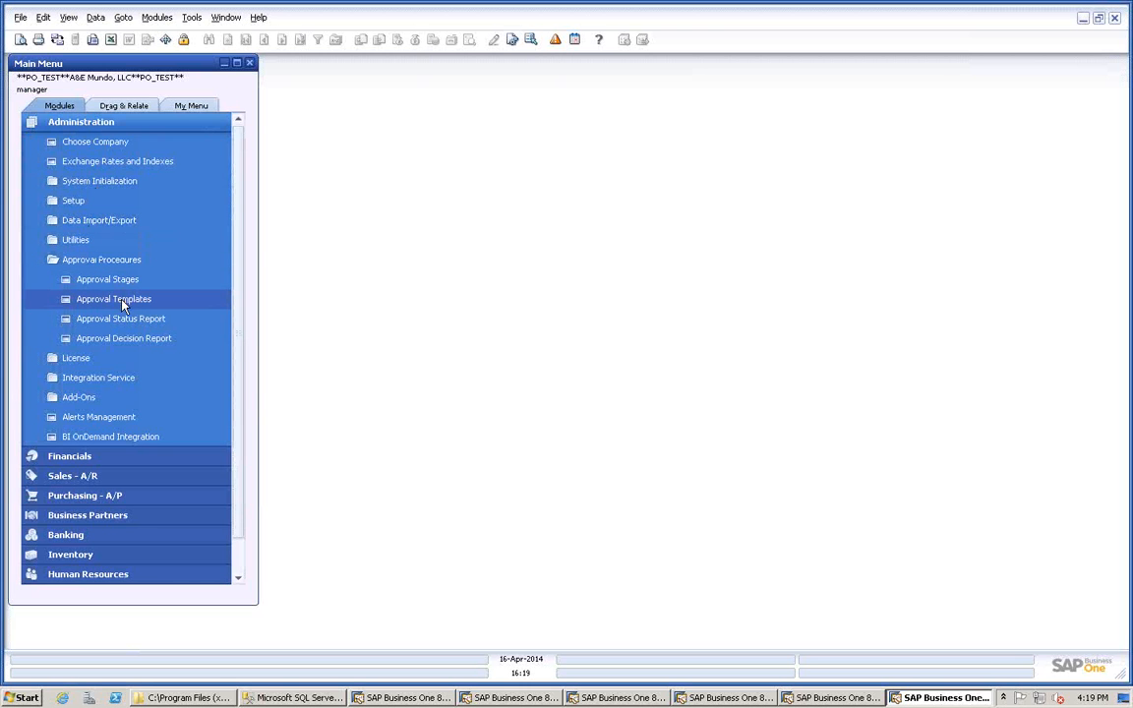
click(114, 284)
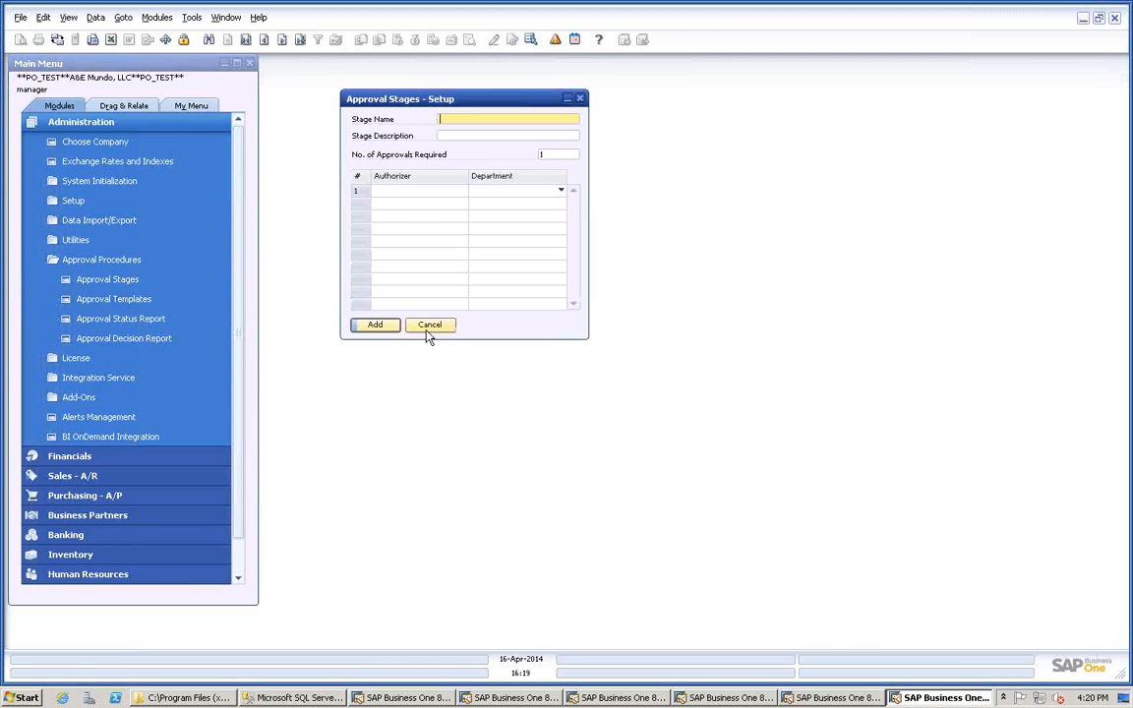
click(433, 327)
Examine the stages assigned to the approval template "Stage 1-3 Dept 211" and close the template without changes.
click(142, 300)
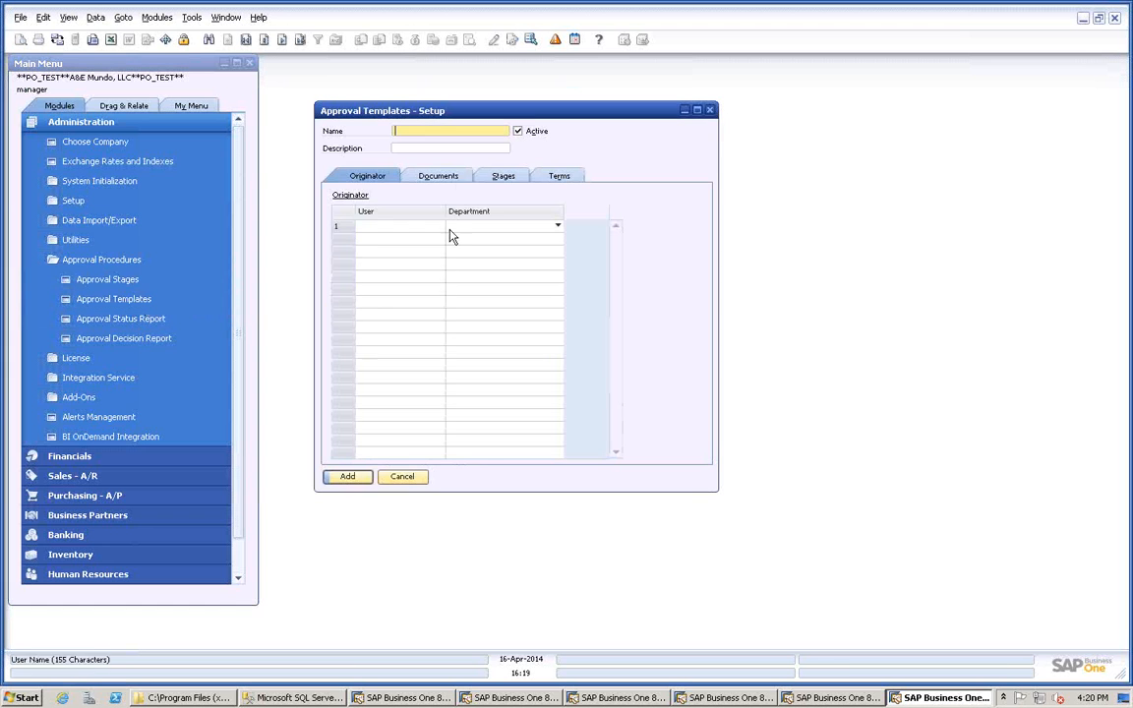
click(270, 39)
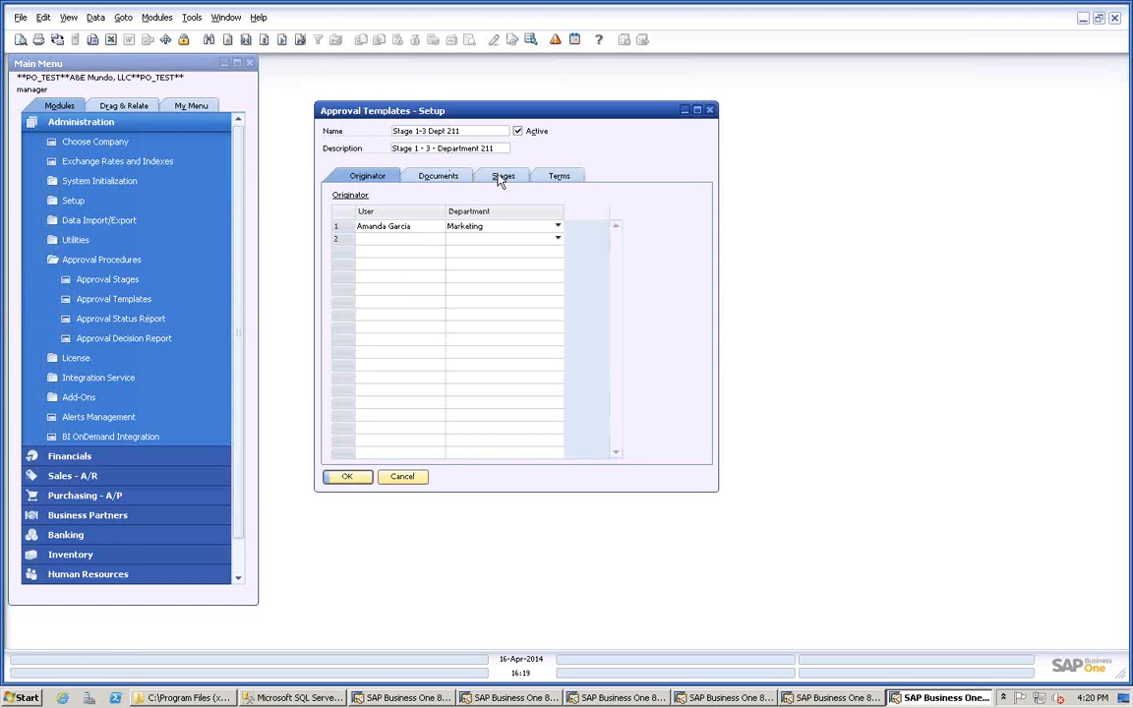
click(501, 179)
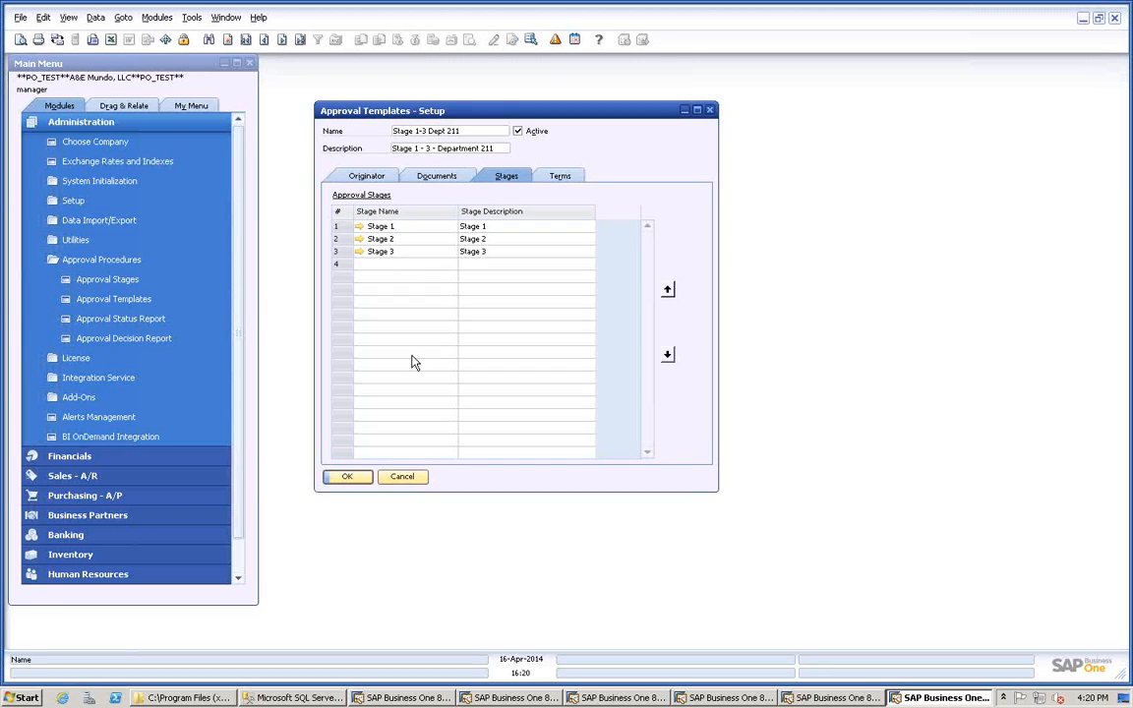
click(415, 476)
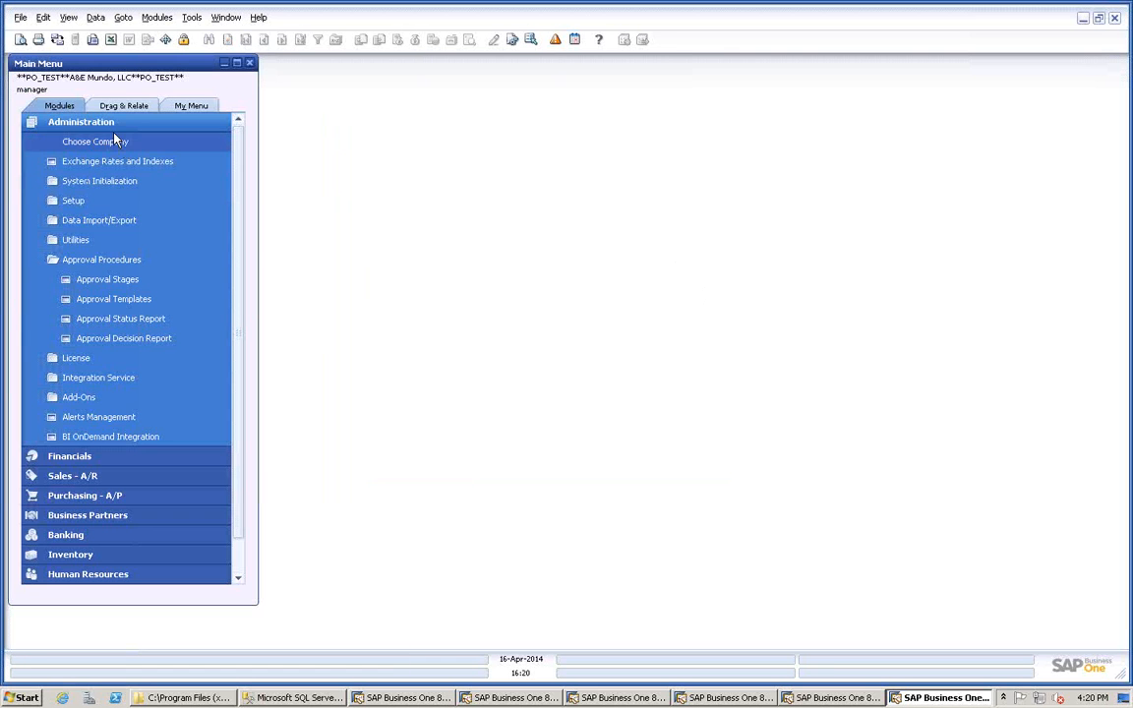
Return to the first approver's inbox and open the approval request with the remark "Under 3000", moving its window clear of the inbox.
click(785, 697)
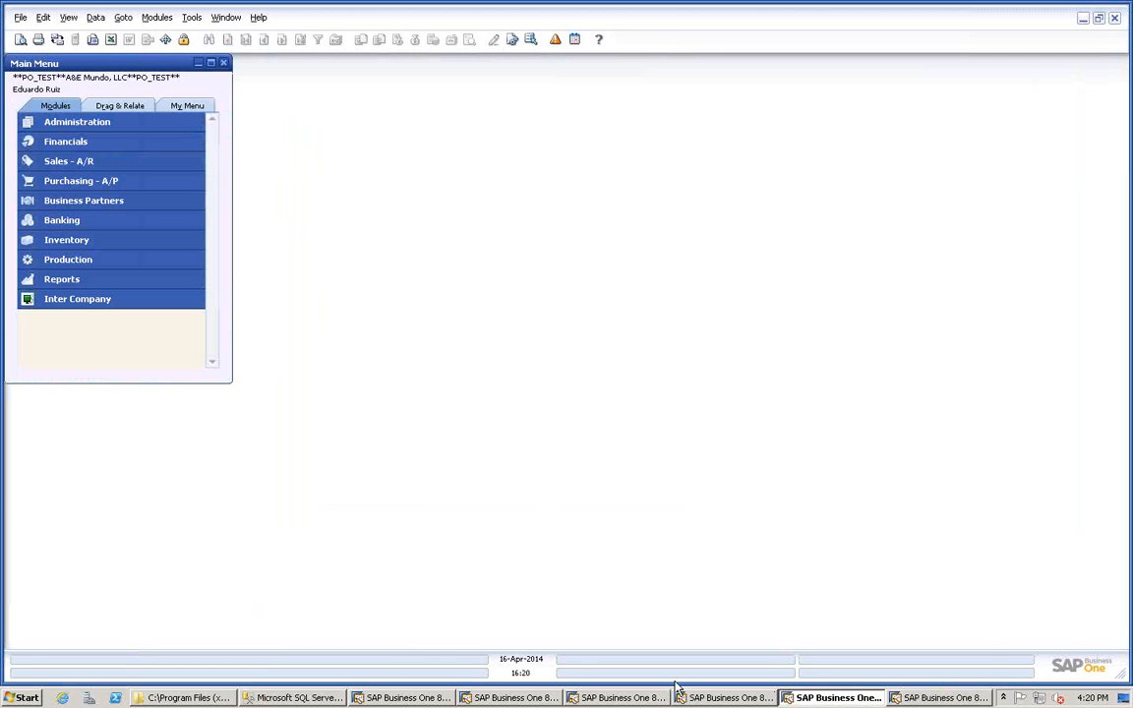
click(485, 700)
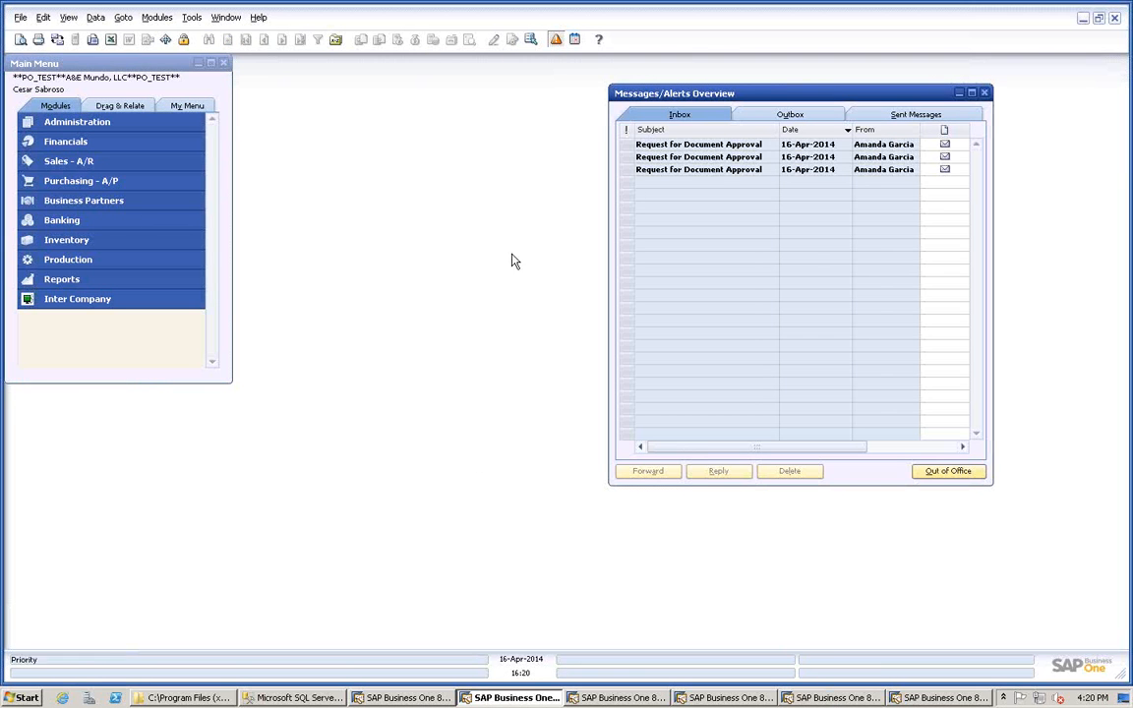
click(708, 146)
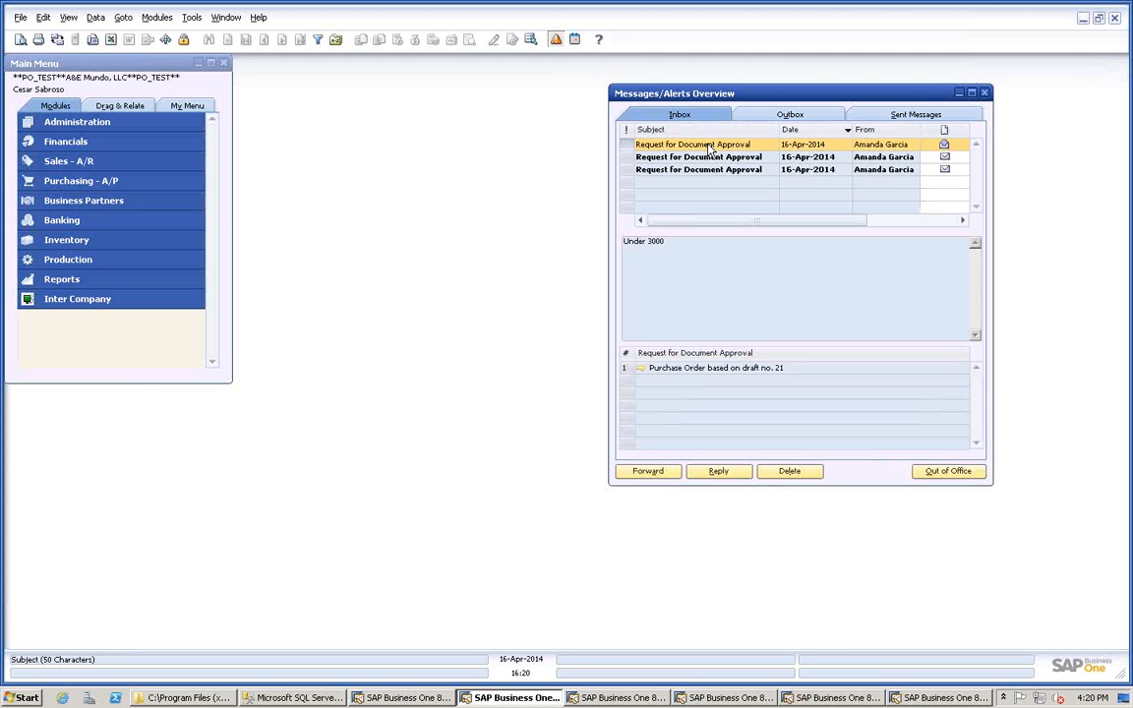
click(641, 369)
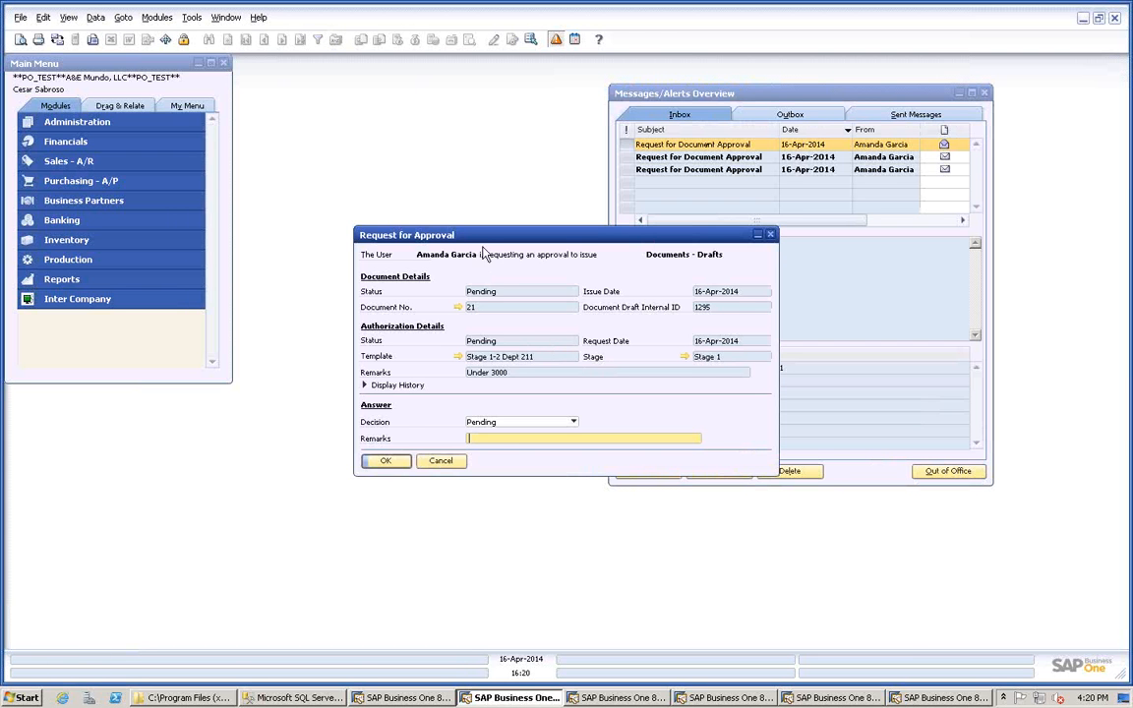
drag(448, 234, 393, 214)
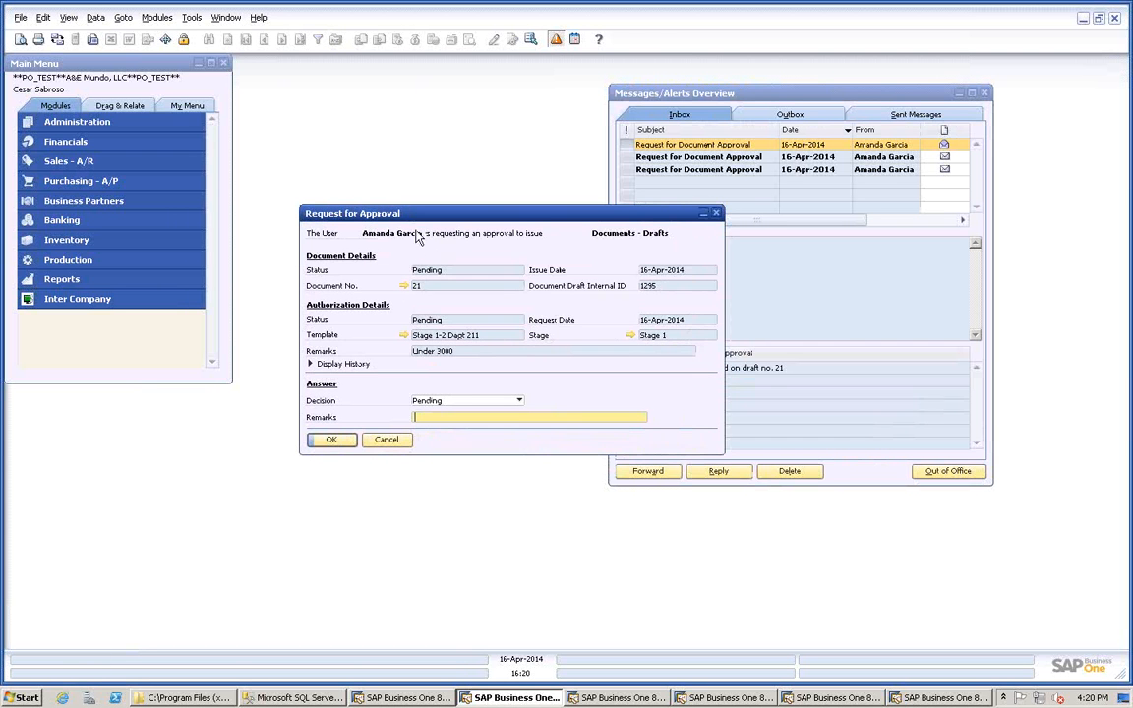
Review the available decision options and the purchase order draft linked to the request, and close the draft without changes.
click(518, 402)
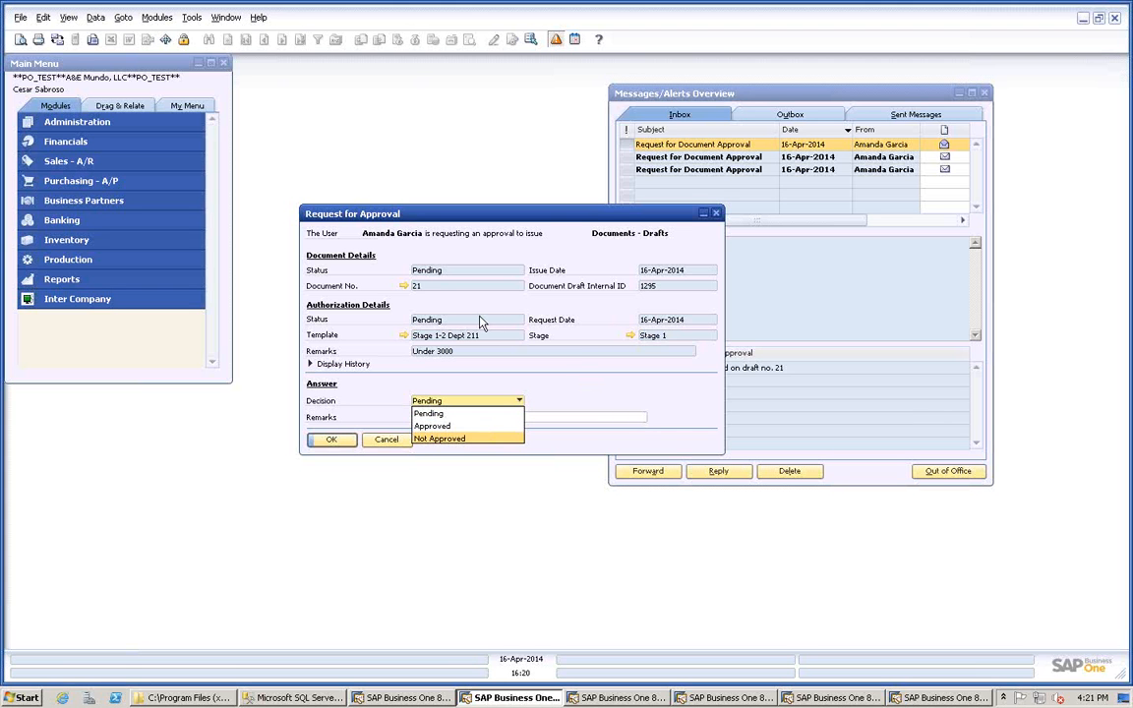
click(409, 291)
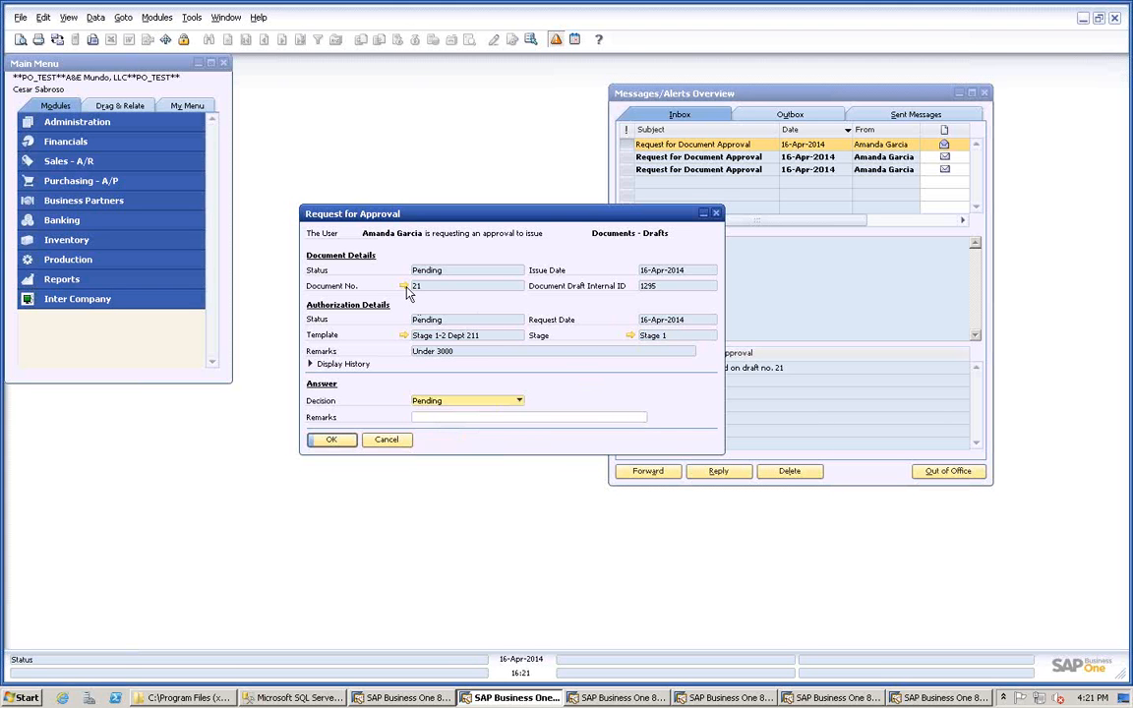
click(404, 286)
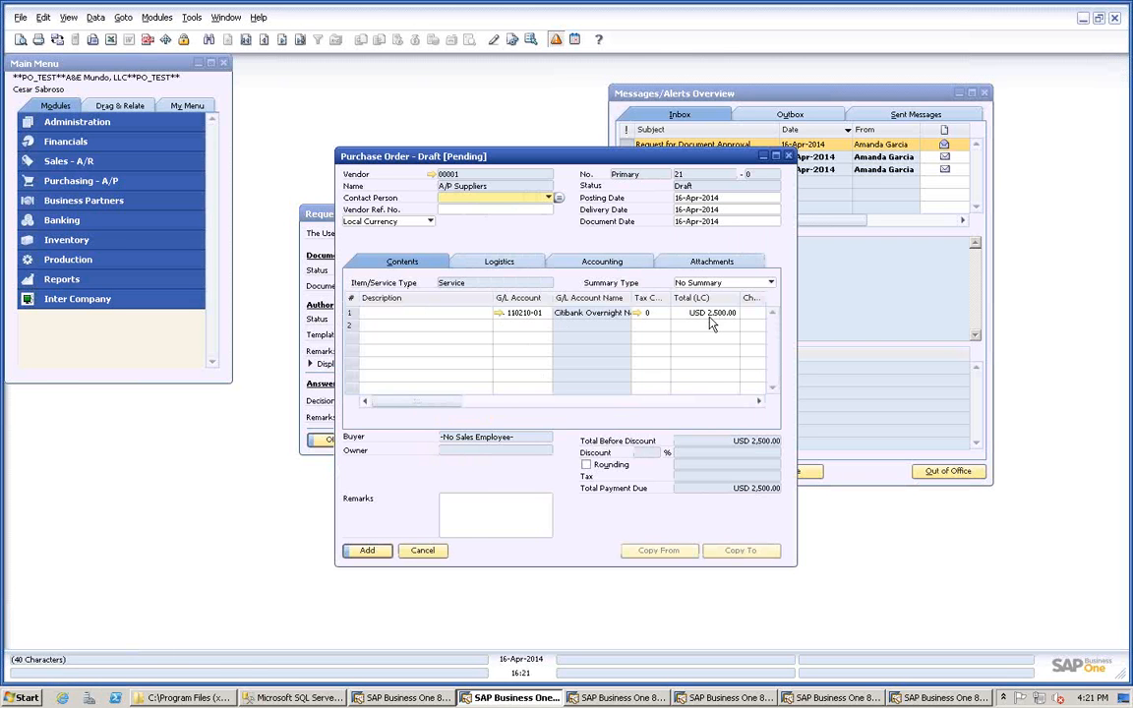
click(422, 550)
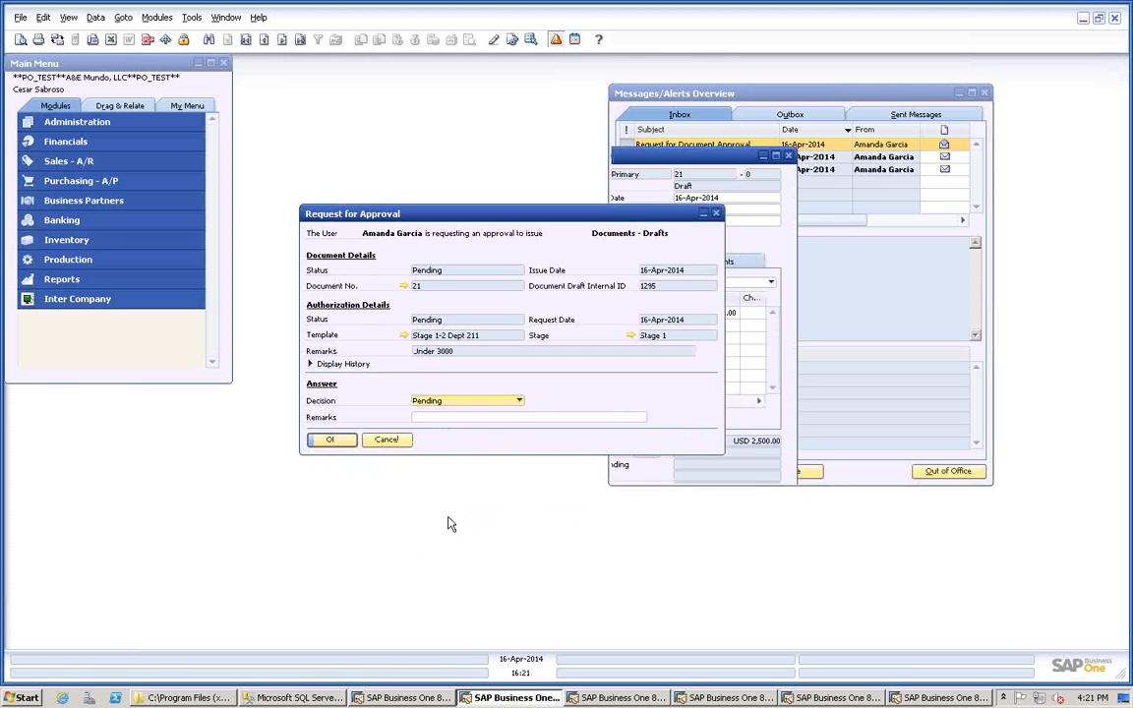
Set the decision on the "Under 3000" request to Approved, update it and close the request.
click(518, 401)
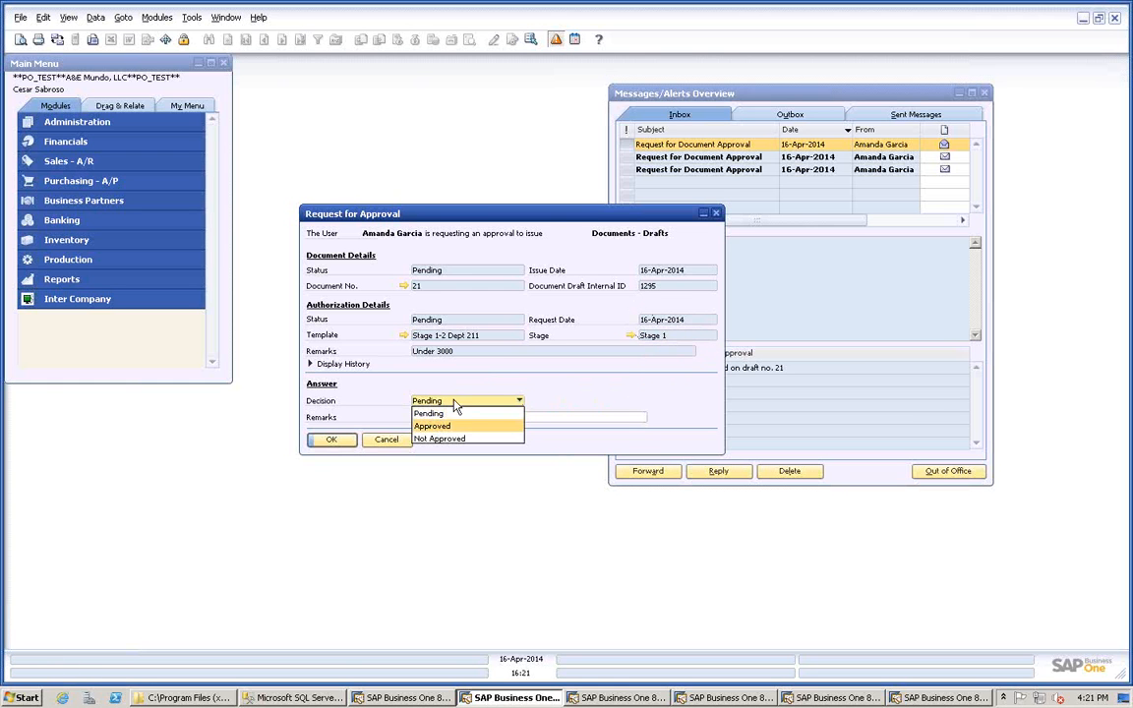
click(433, 426)
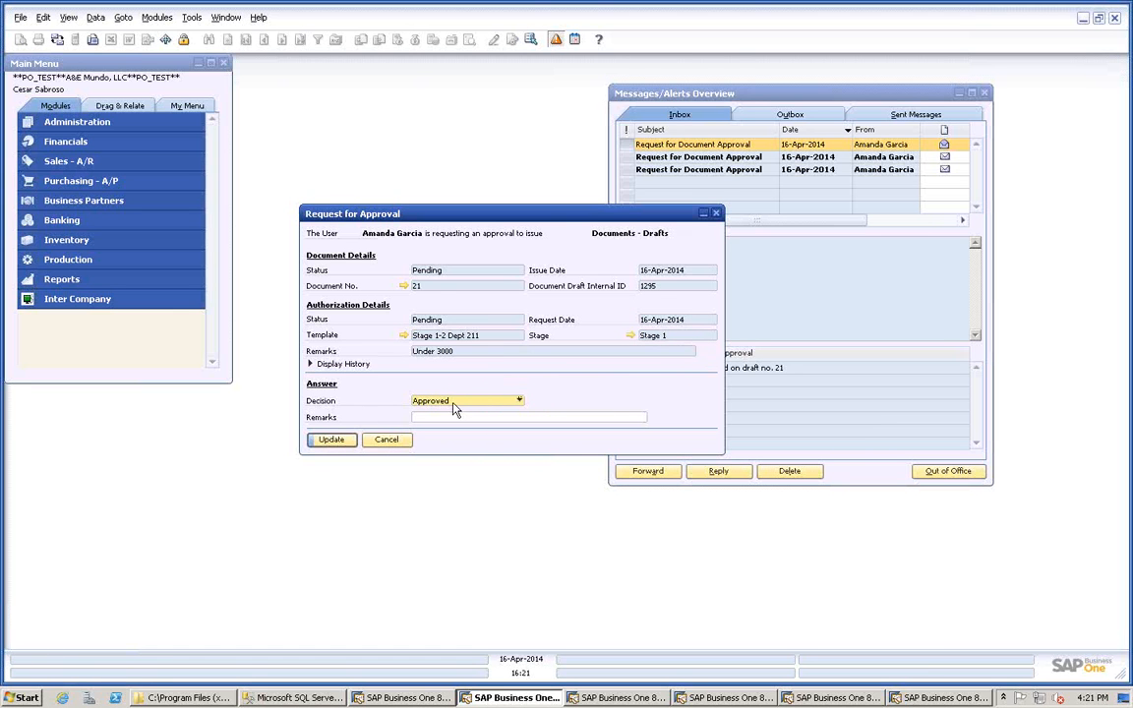
click(330, 440)
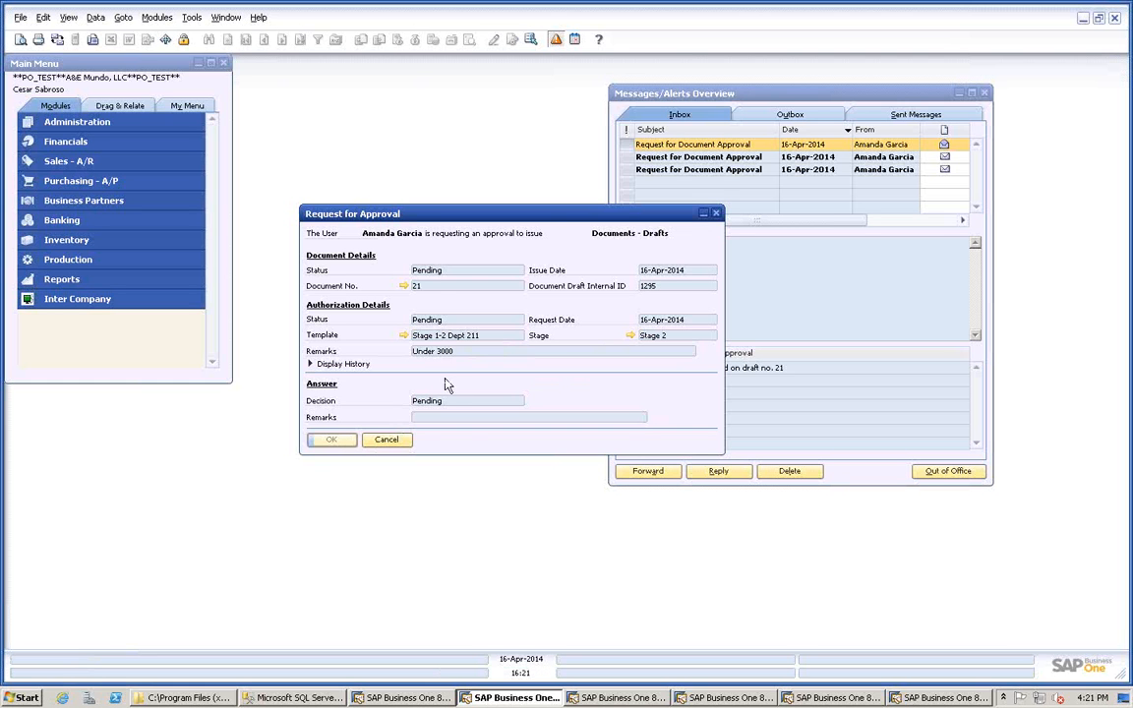
click(389, 440)
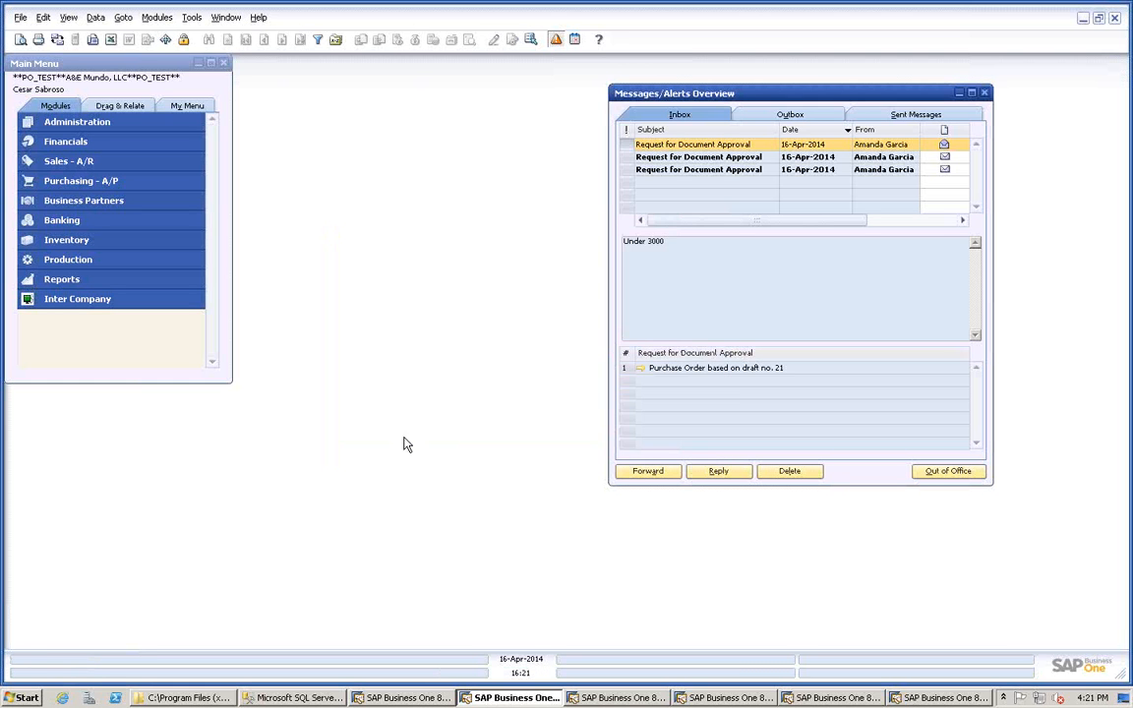
Open the approval request with the remark "between", set its decision to Approved, update it and close it.
click(660, 159)
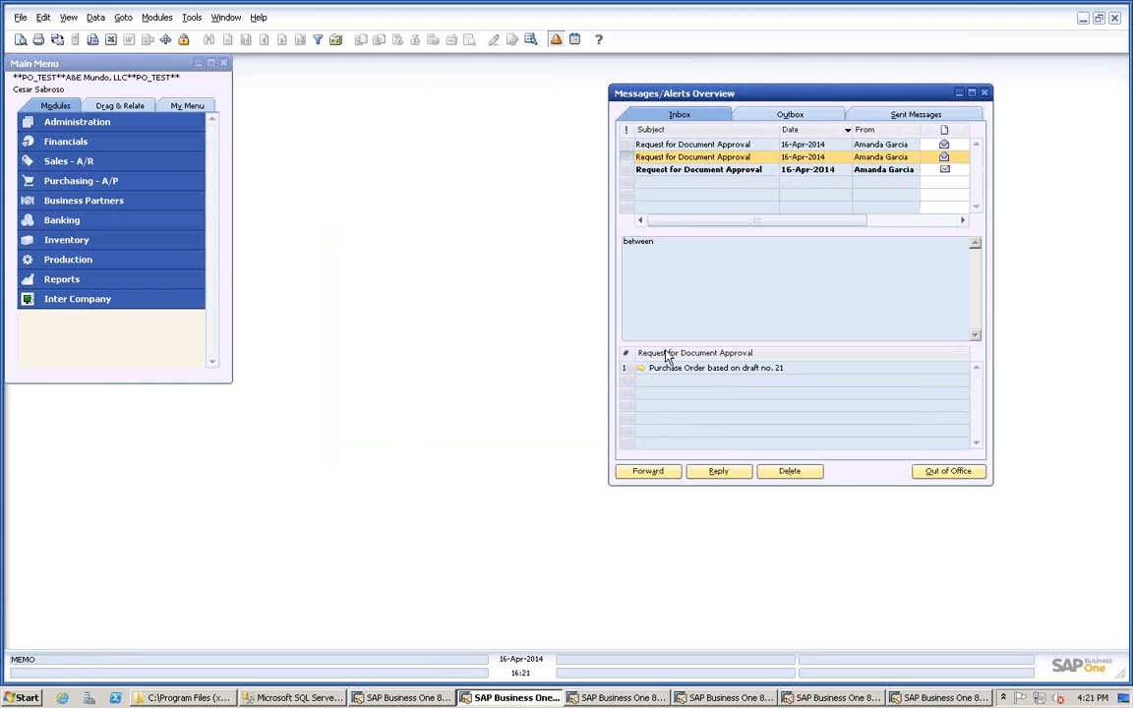
click(639, 371)
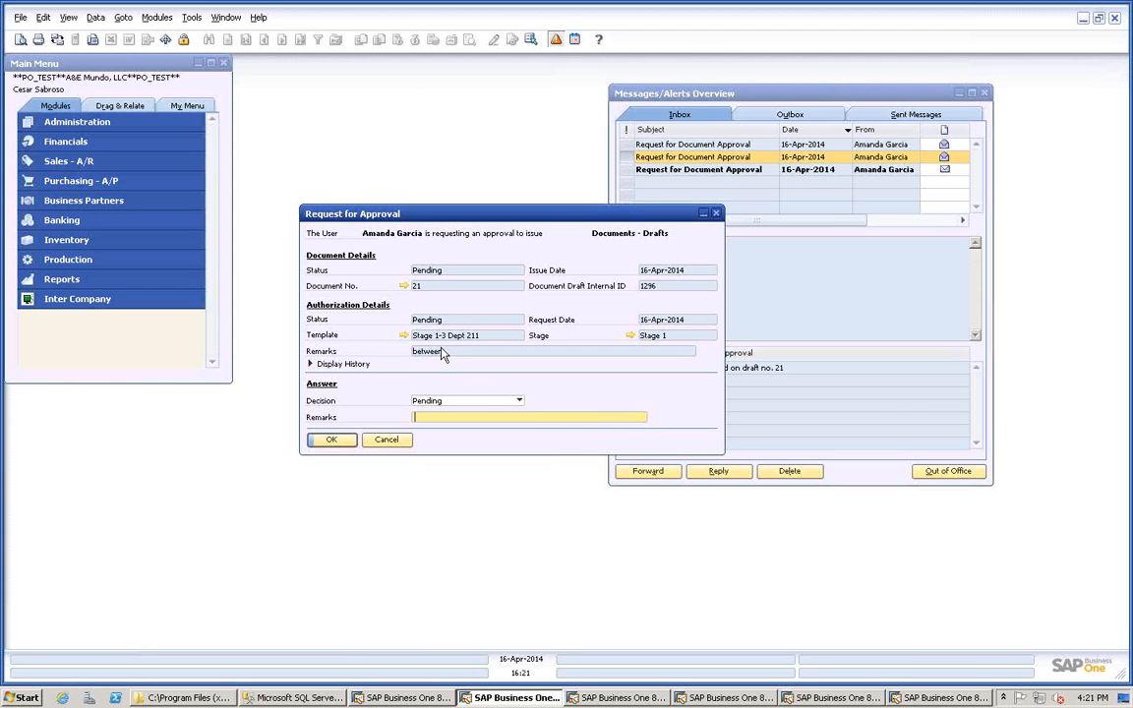
click(518, 401)
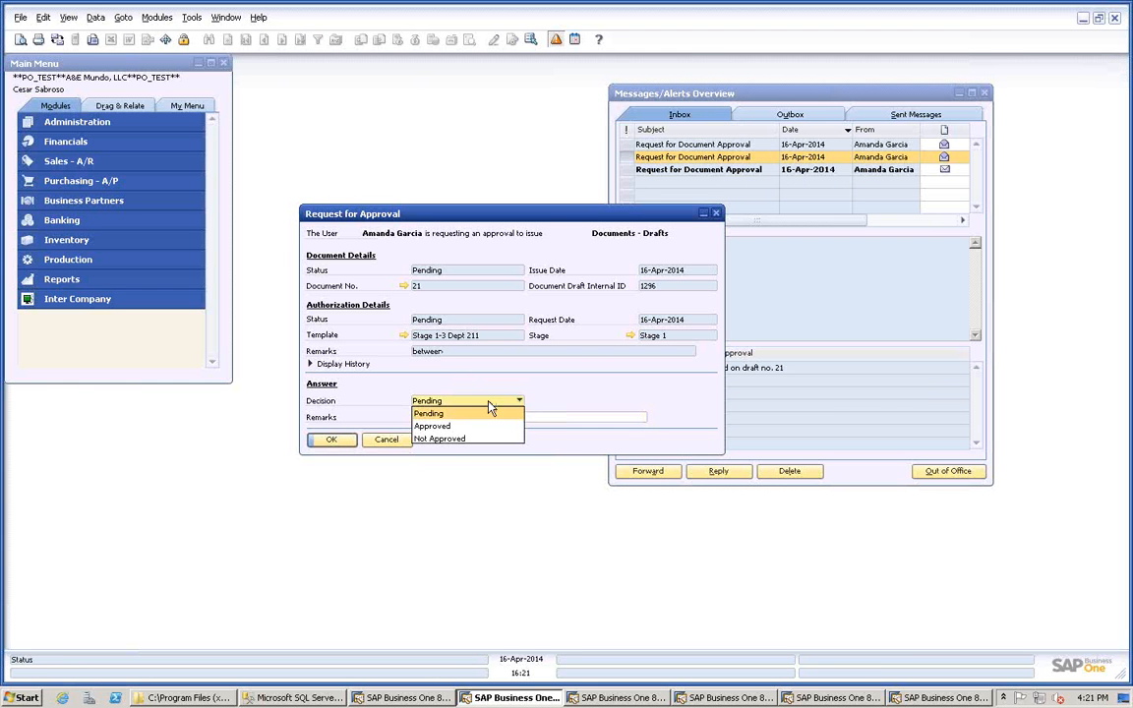
click(435, 426)
click(332, 442)
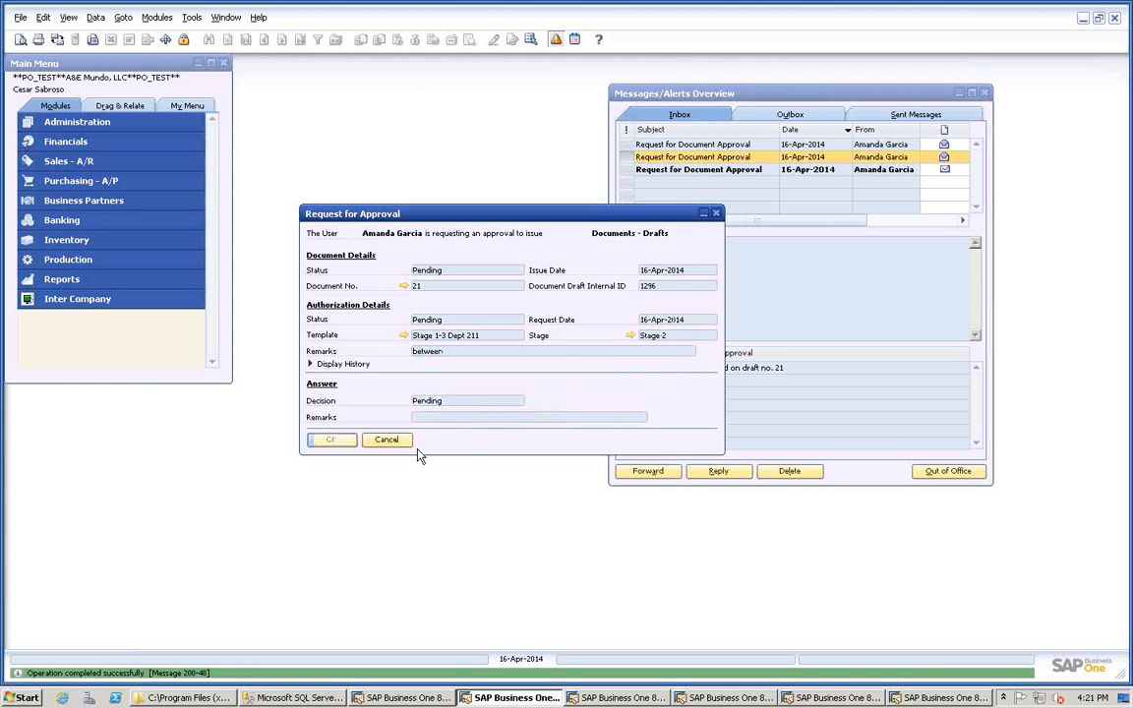
click(386, 440)
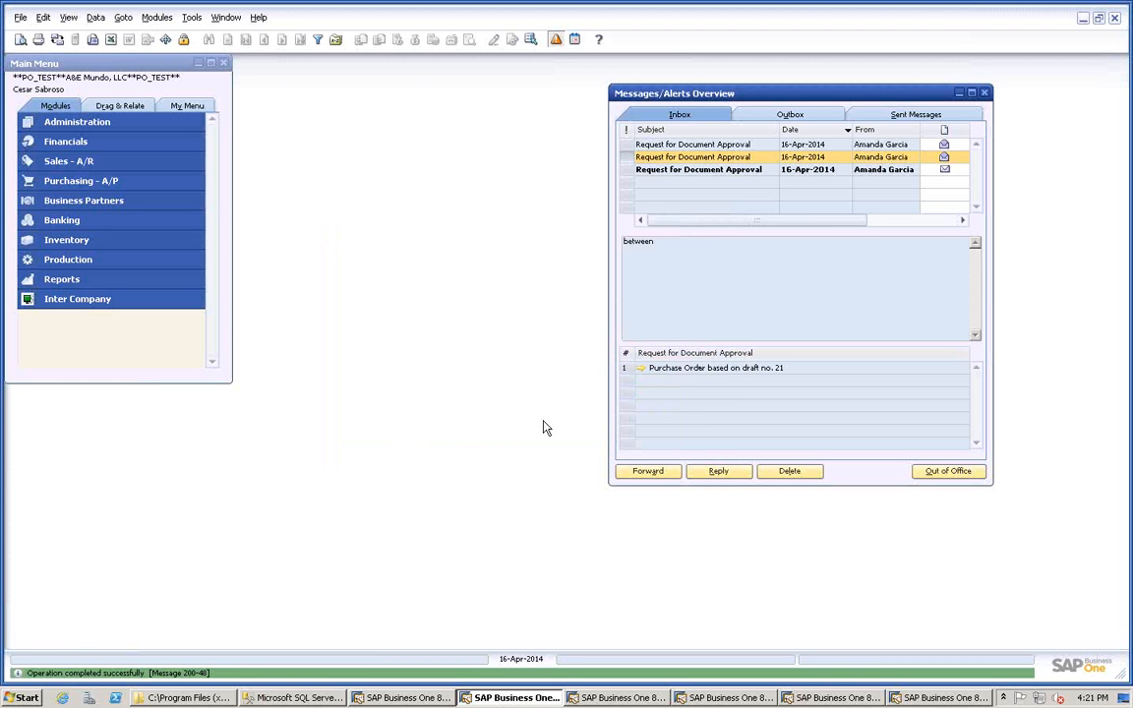
Open the approval request with the remark "over 10000", set its decision to Approved, update it and close it.
click(694, 173)
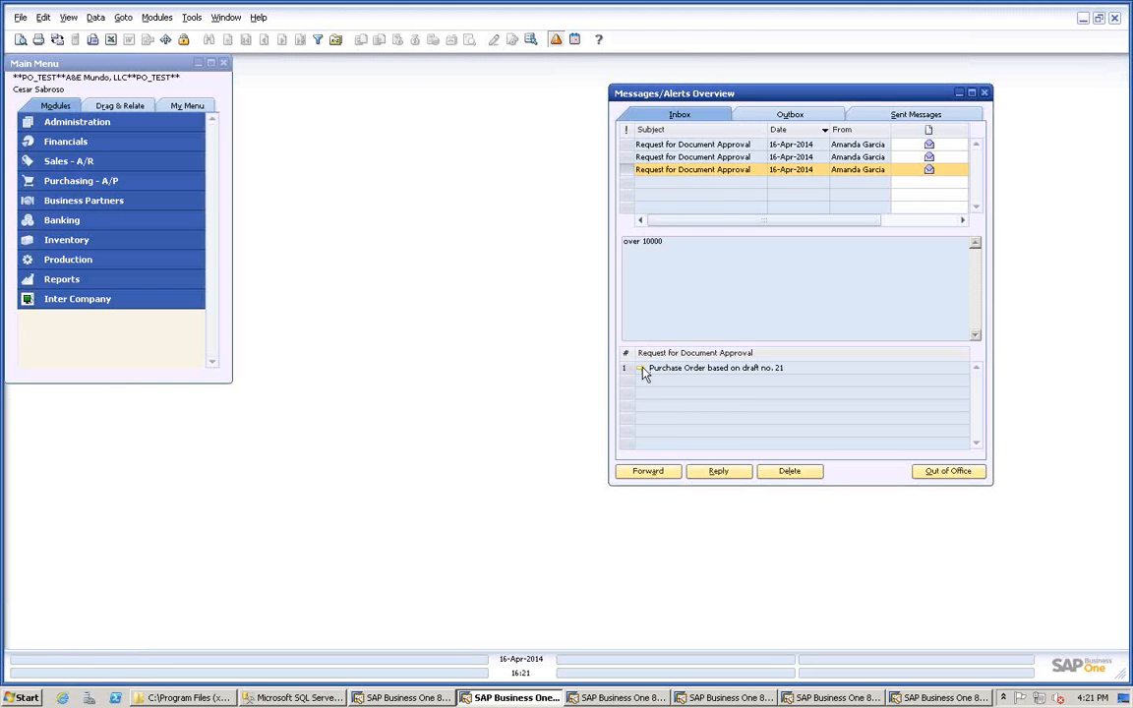
click(640, 368)
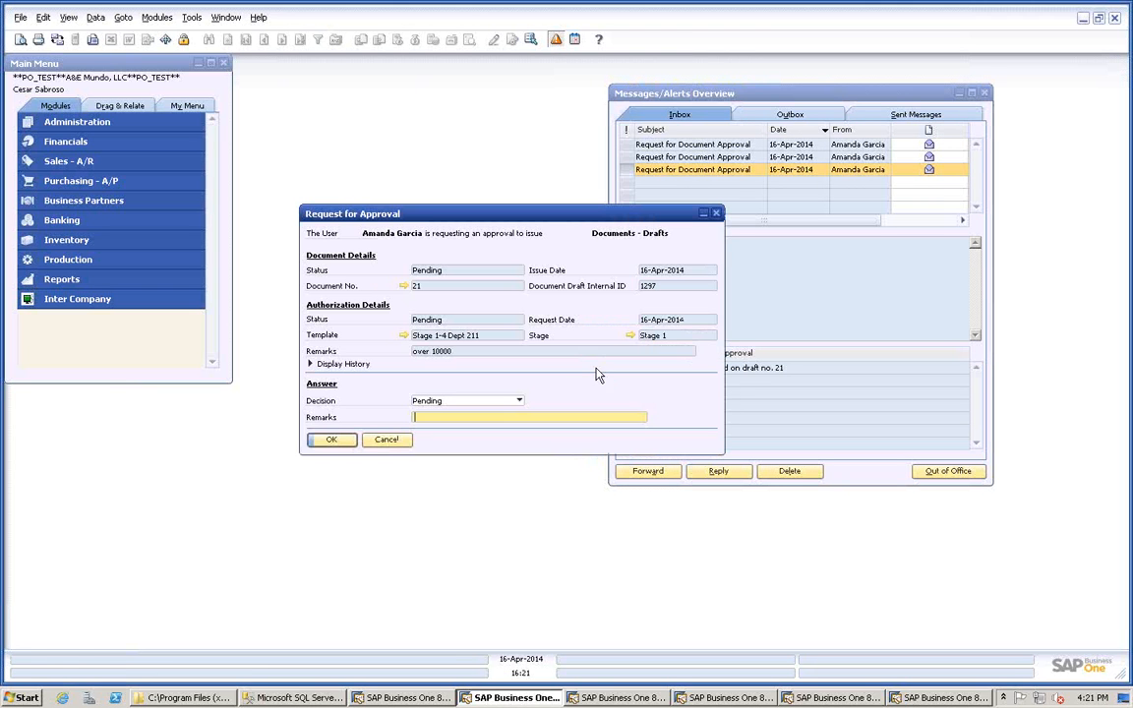
click(519, 402)
click(528, 425)
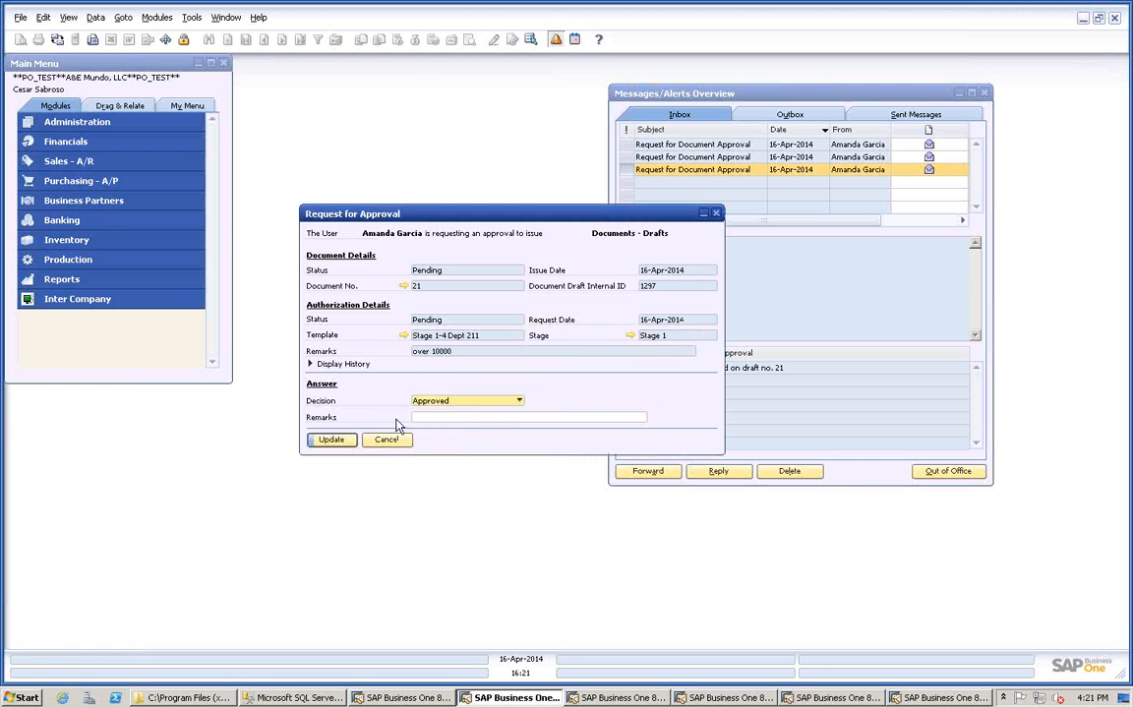
click(331, 440)
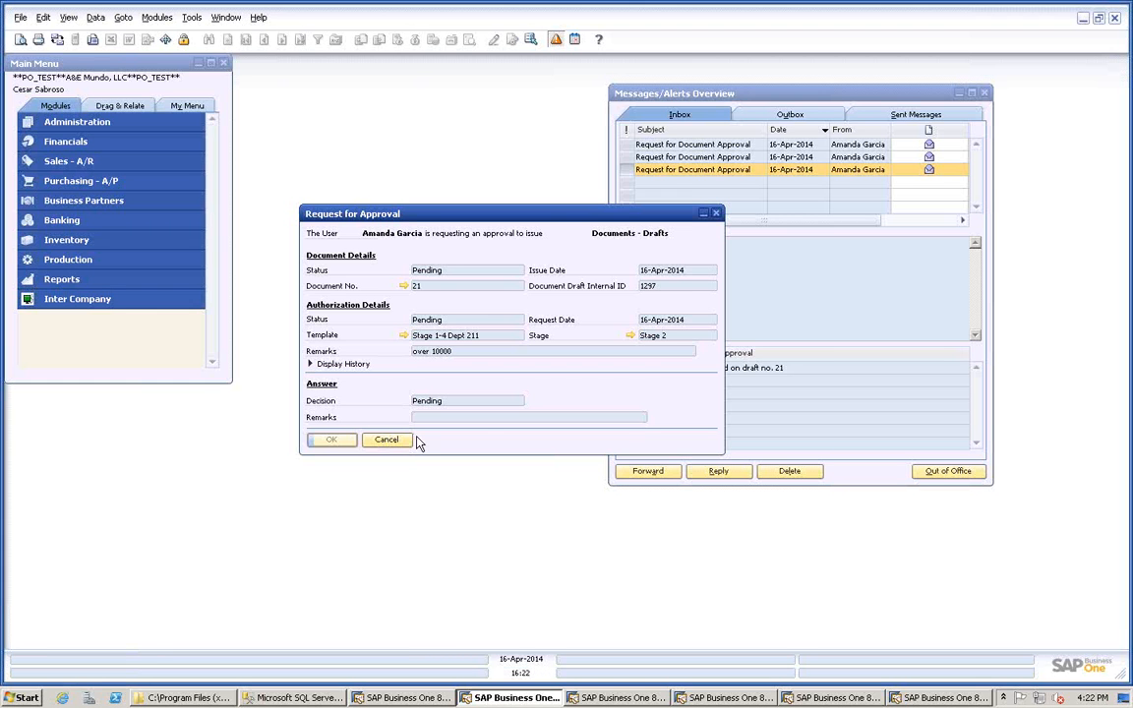
click(717, 214)
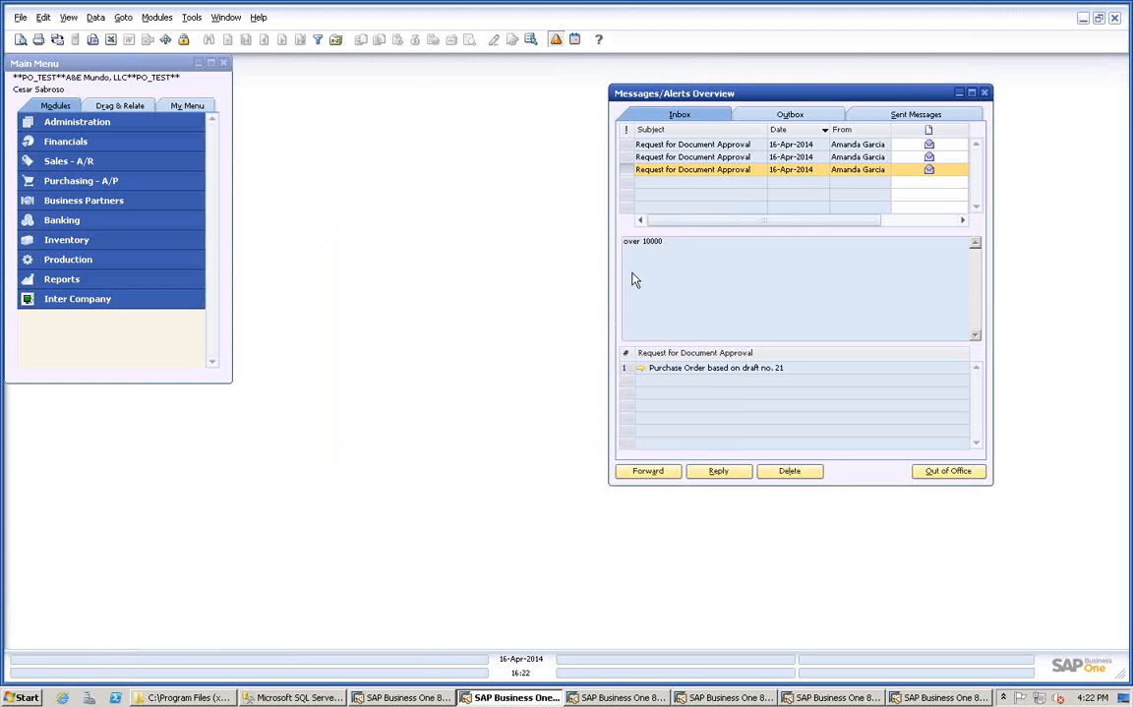
In the Stage 2 approver's session, open the "Stage 1-2 Dept 211" request, set its decision to Approved, update it and close it.
click(620, 698)
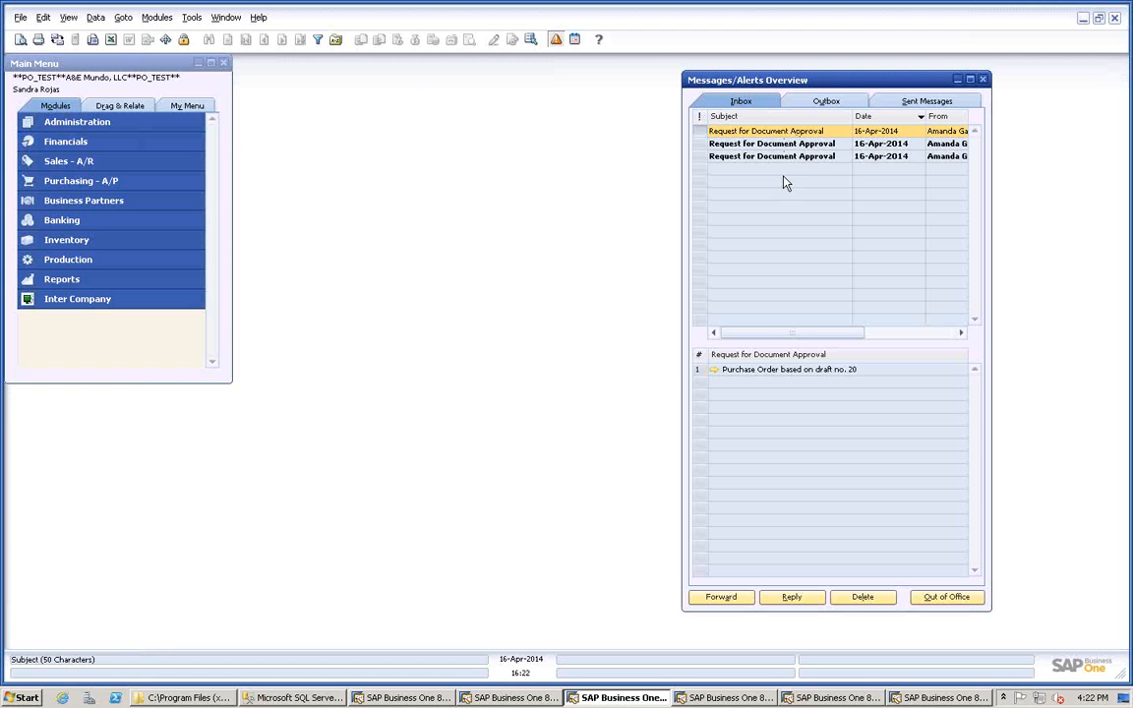
click(714, 369)
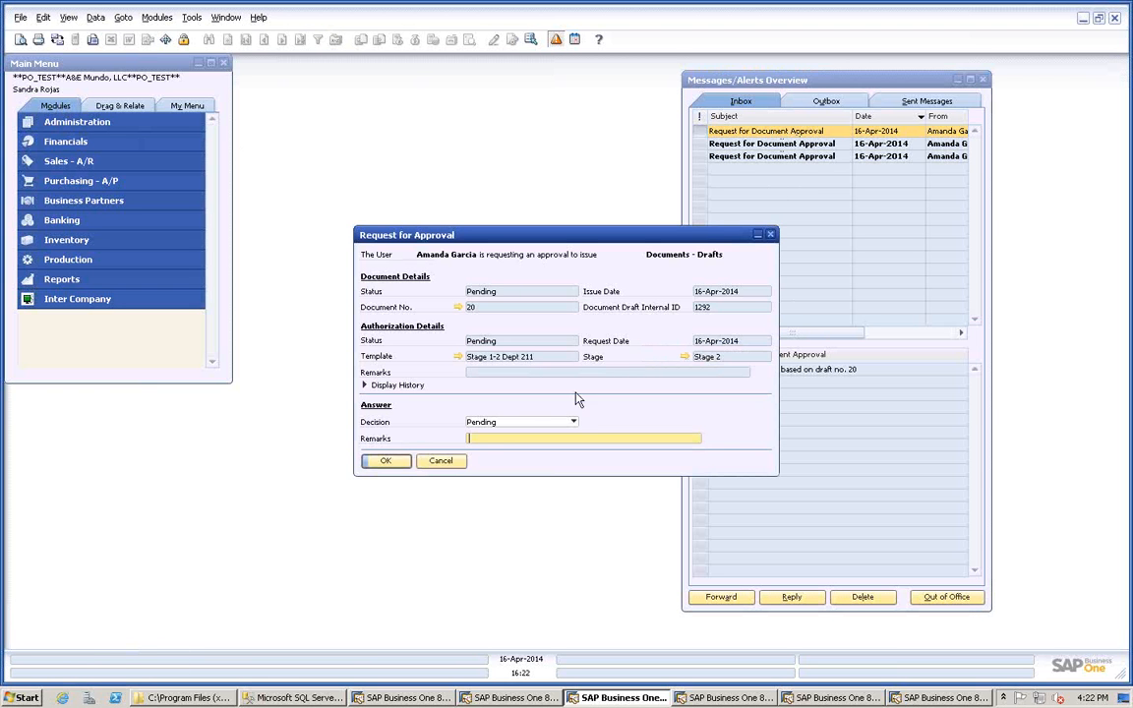
click(573, 422)
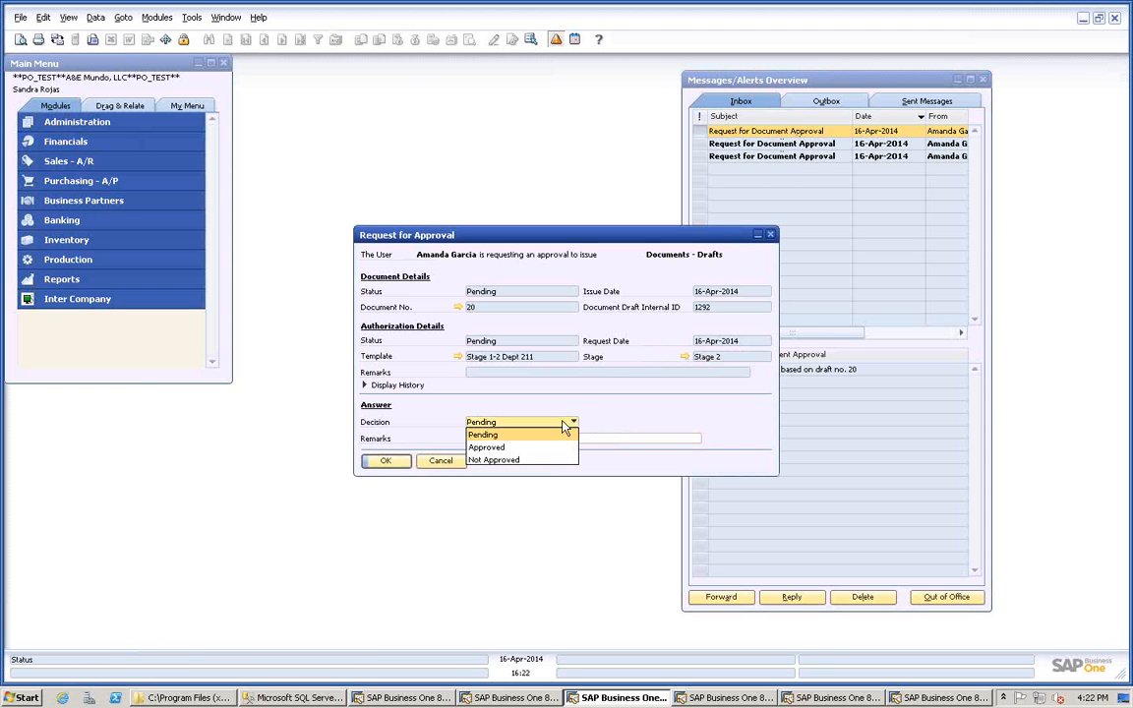
click(498, 448)
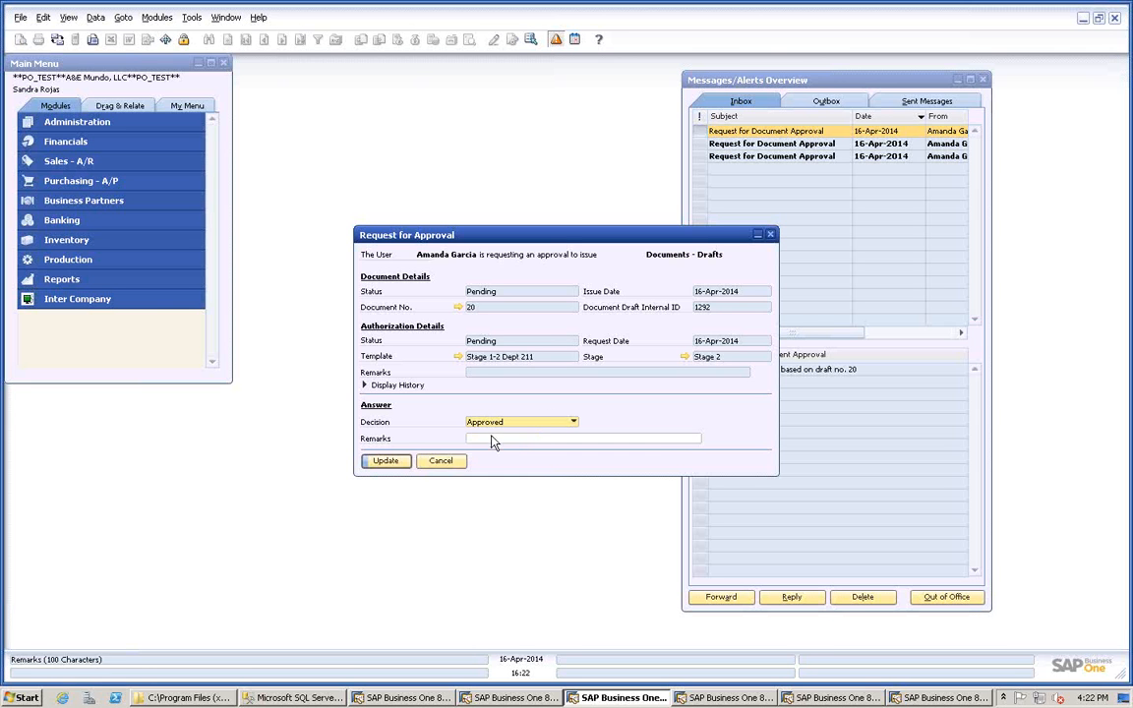
click(385, 461)
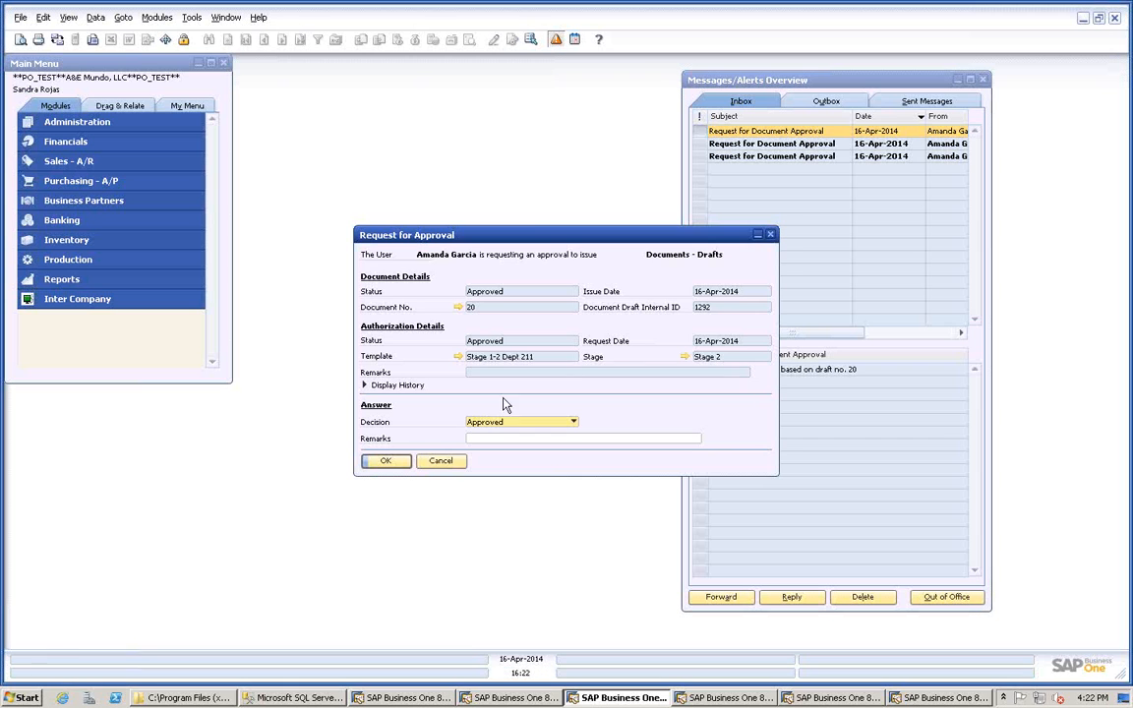
click(386, 464)
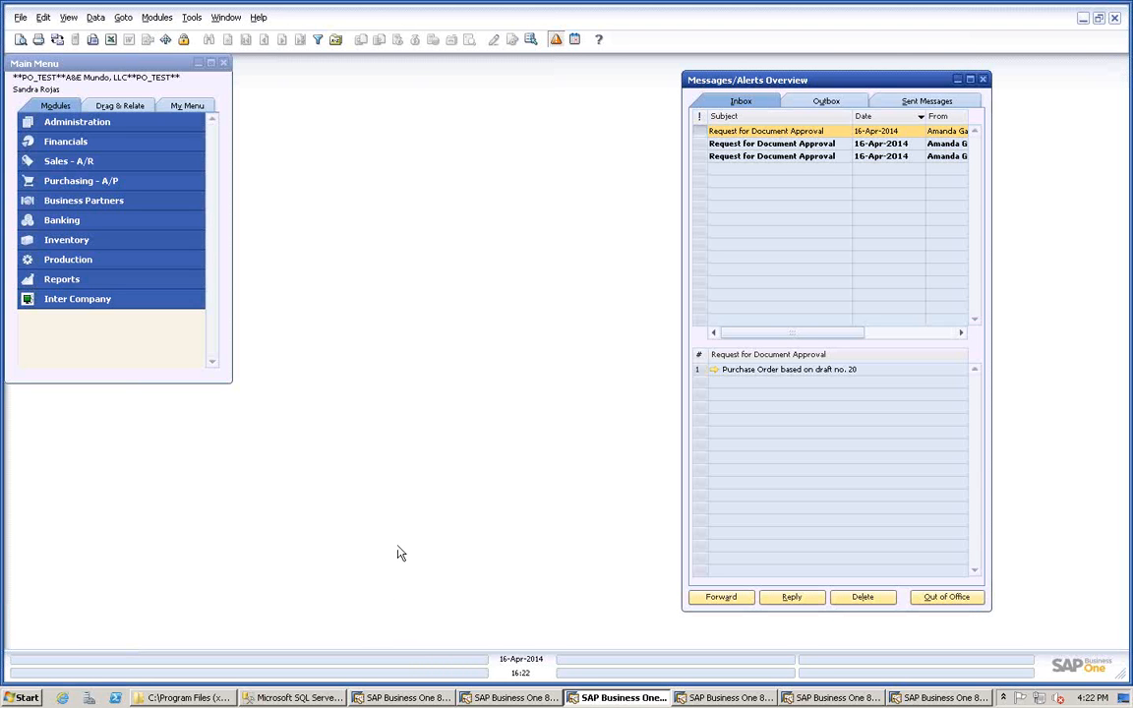
In the requester's session, open the "Document generation approved" message, review its linked purchase order draft and close the draft without adding it.
click(392, 698)
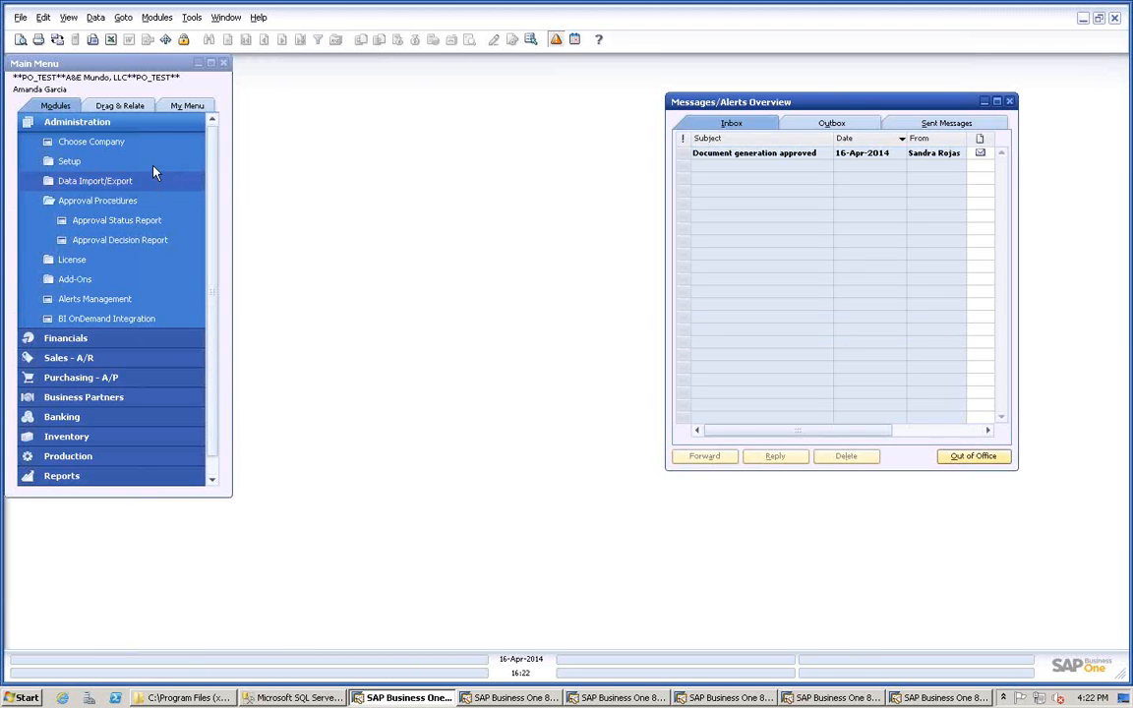
click(799, 157)
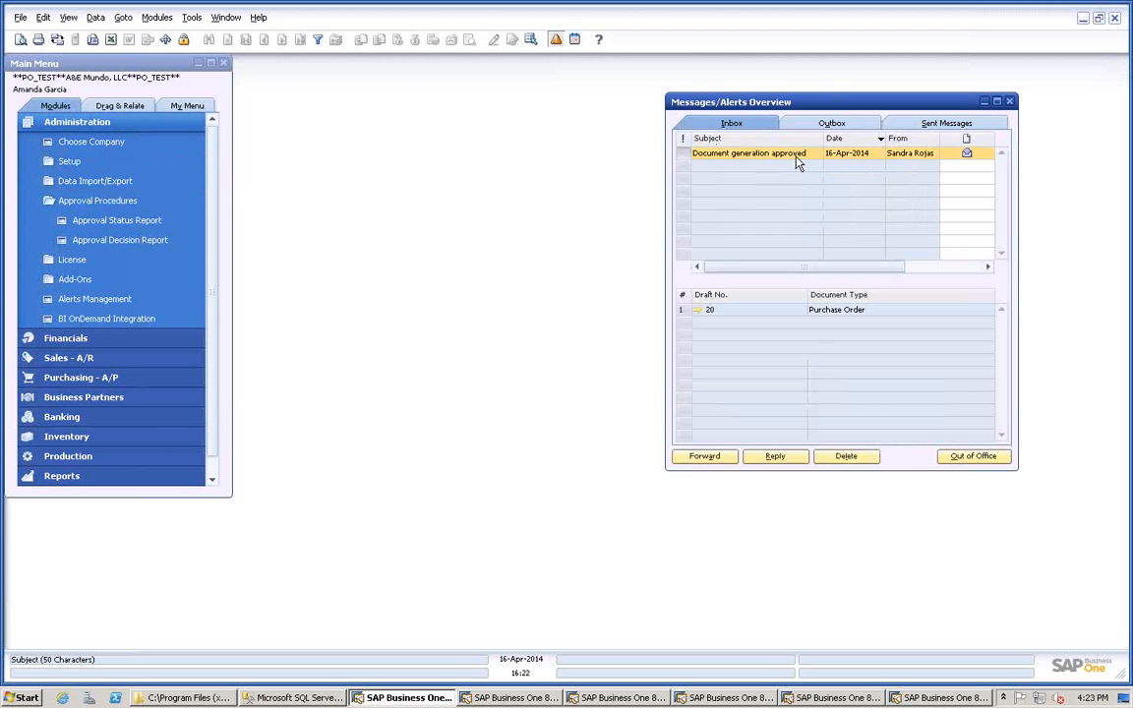
click(699, 310)
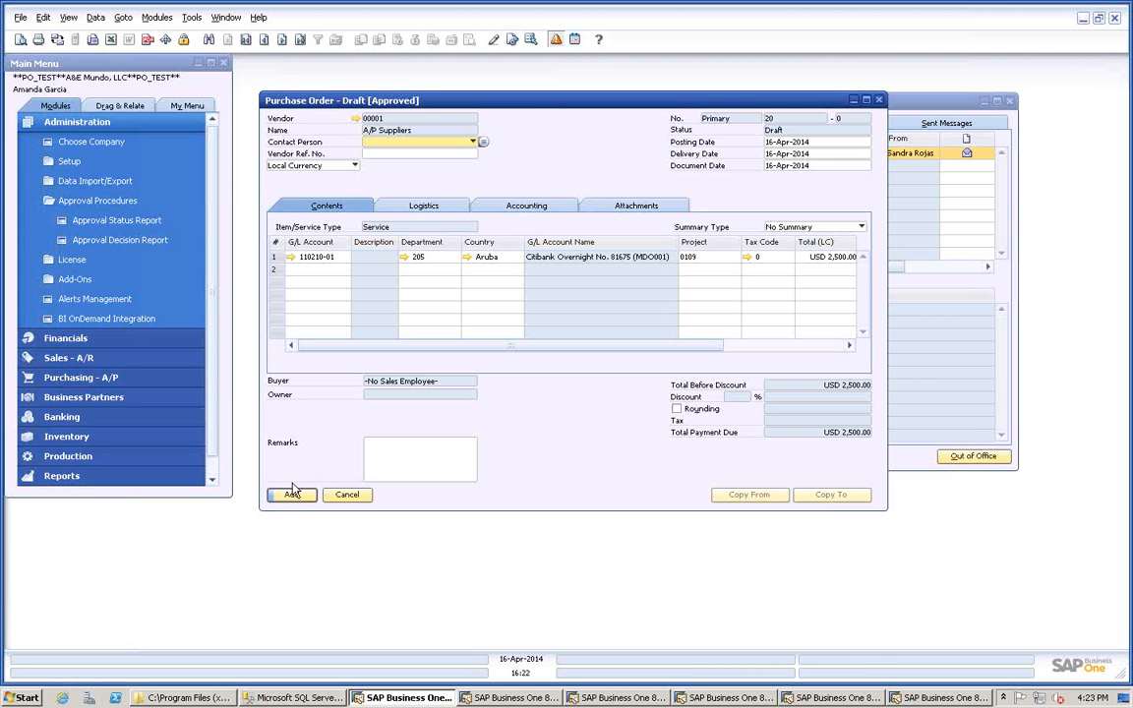
drag(539, 109, 411, 139)
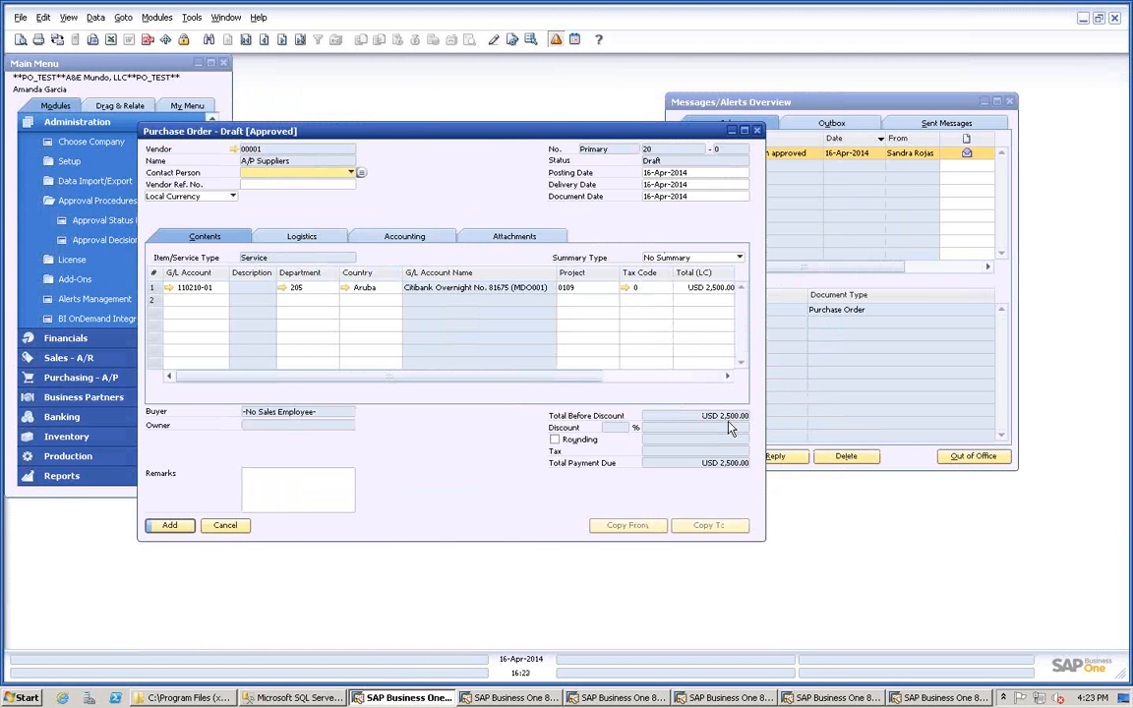
click(225, 527)
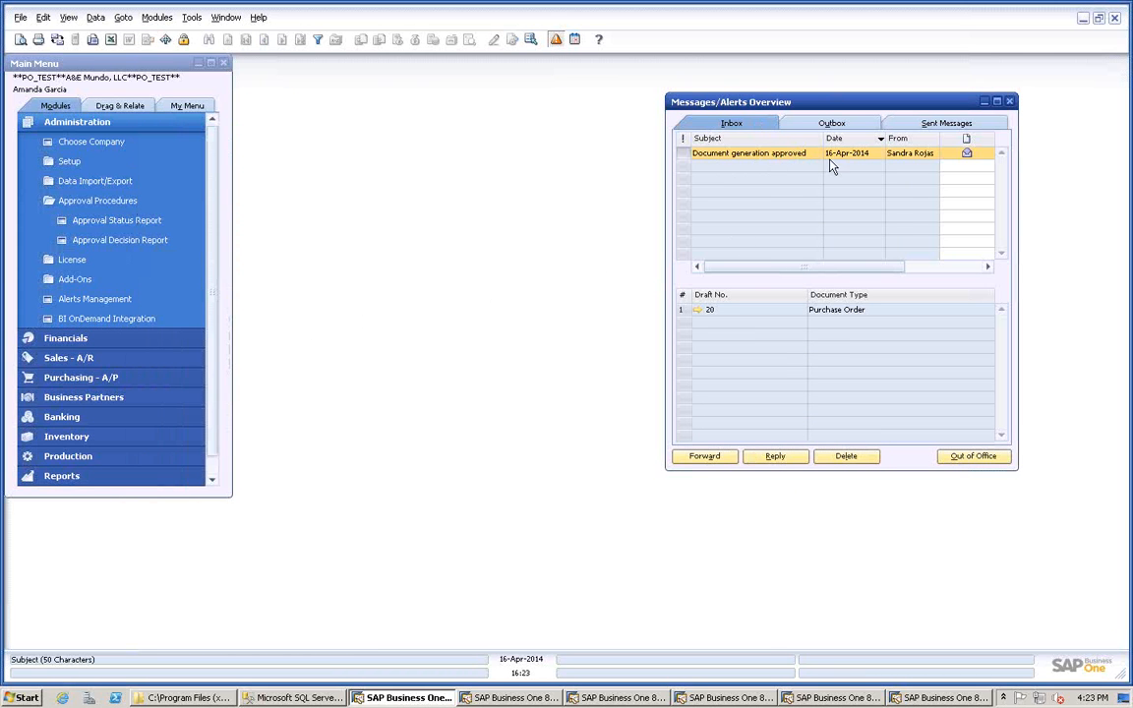
Reopen the approved draft from the message and add it as a purchase order, then view the posted order and close it.
click(696, 309)
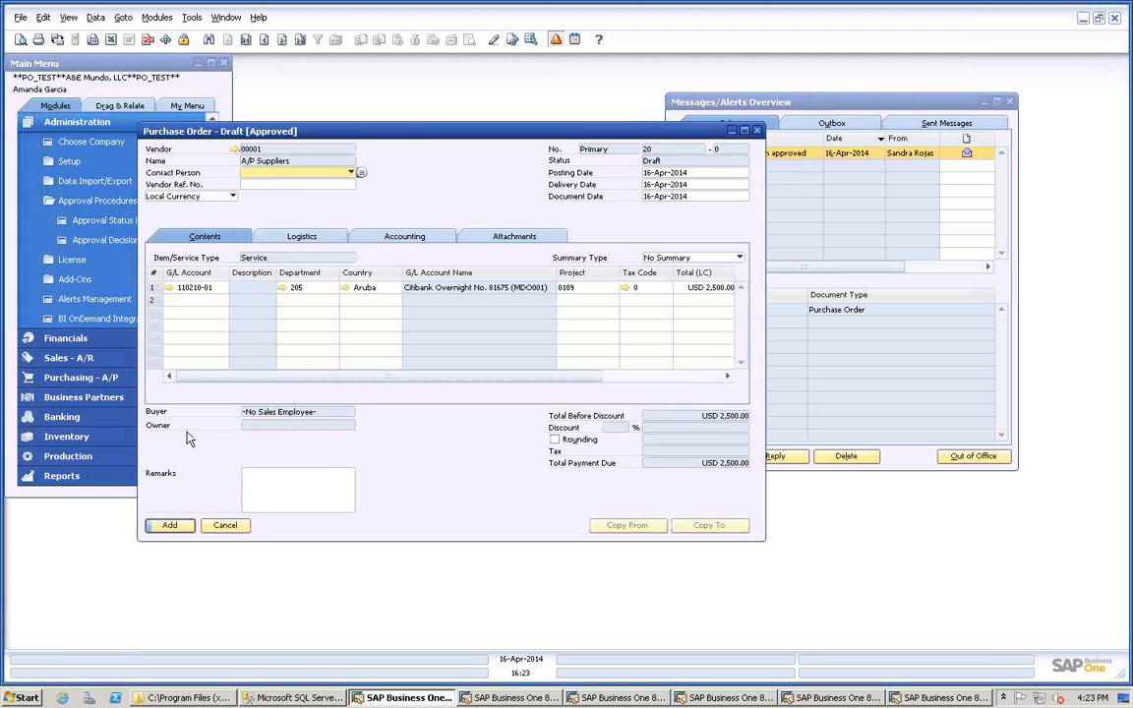
click(169, 526)
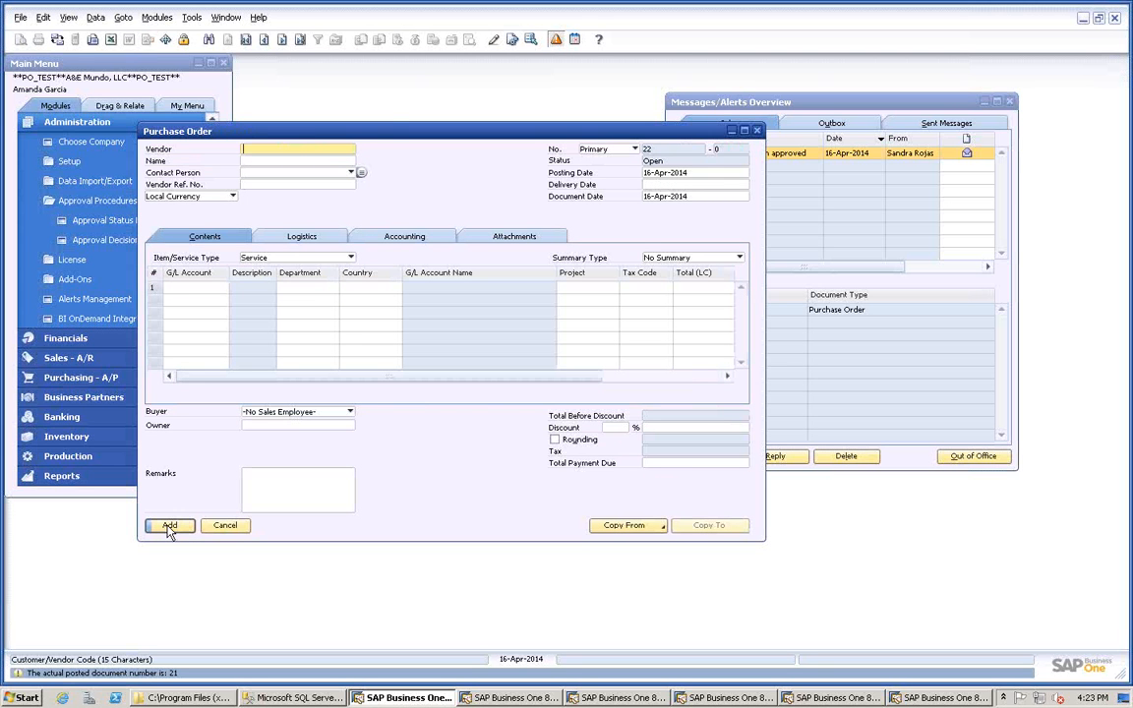
click(297, 41)
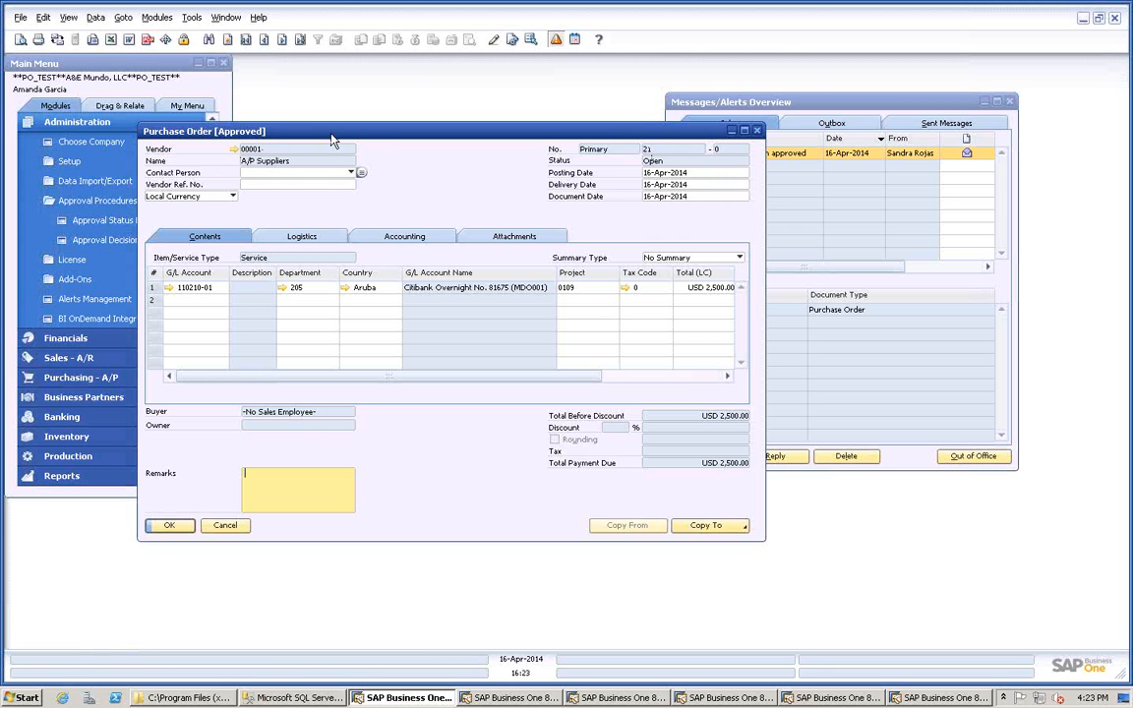
click(220, 525)
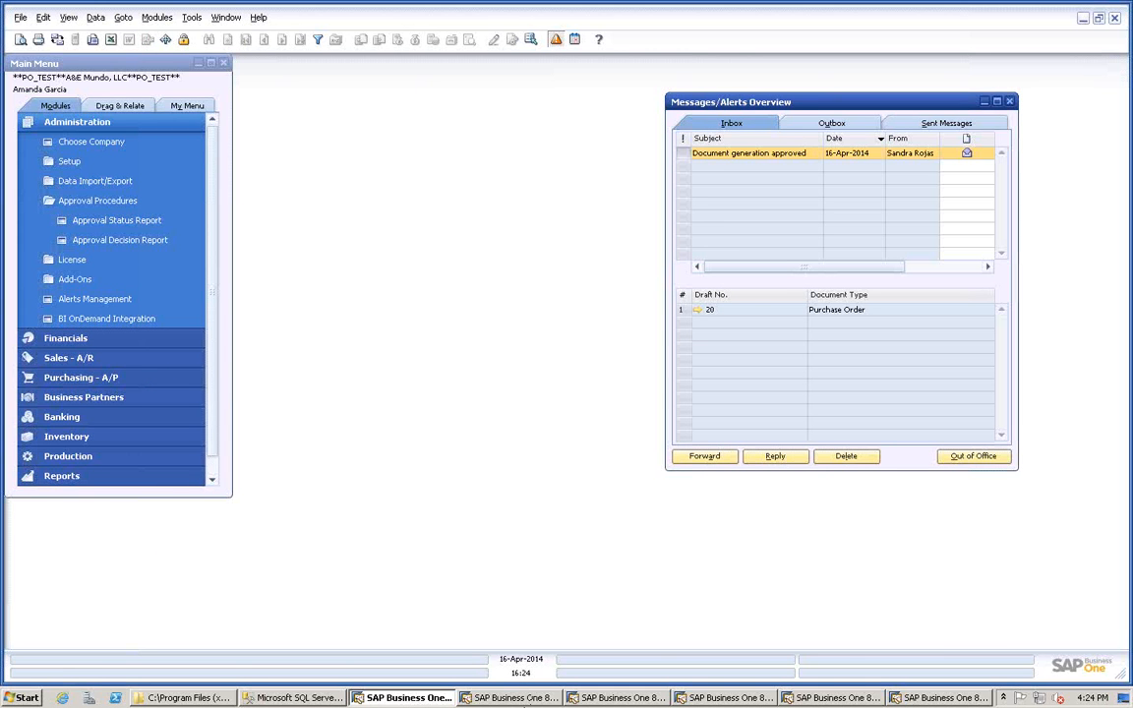
Return to the Stage 2 approver's inbox, check the status of the already approved "Stage 1-2 Dept 211" request and close it.
click(513, 699)
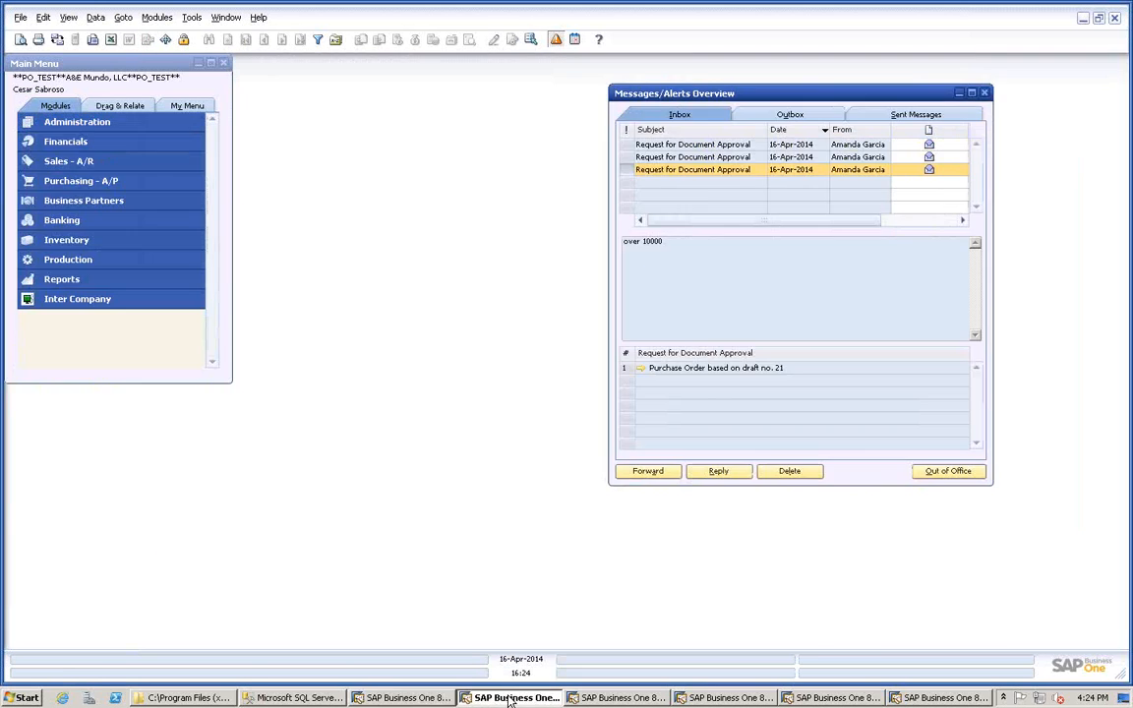
click(615, 698)
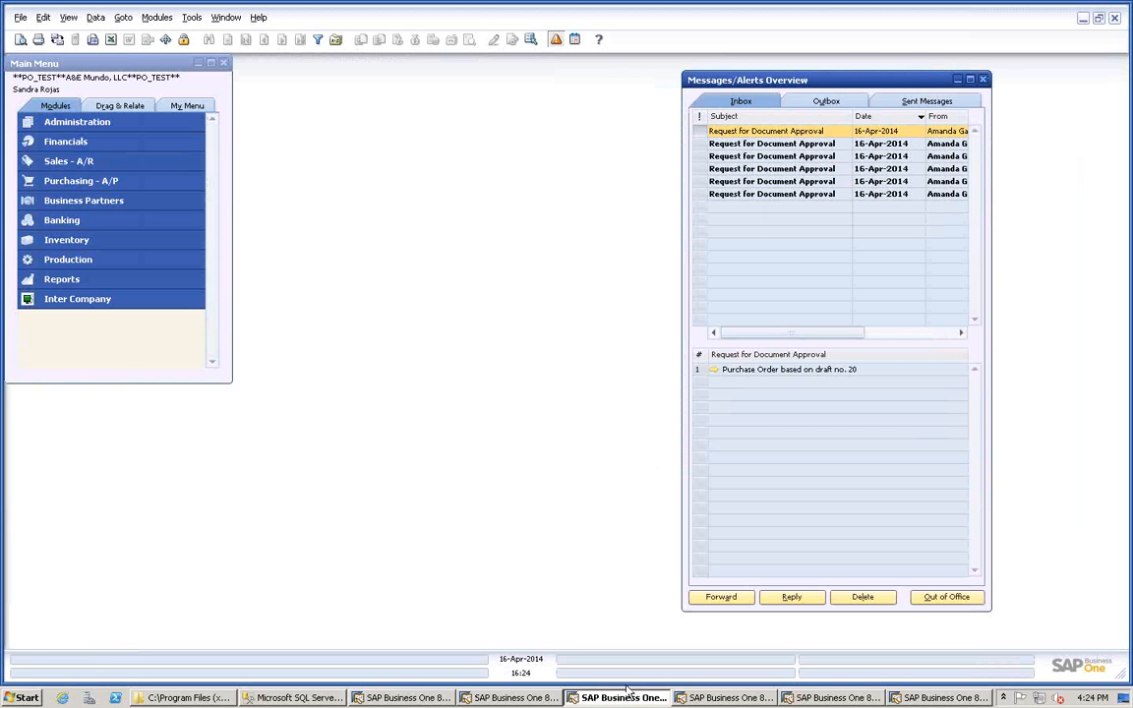
click(786, 148)
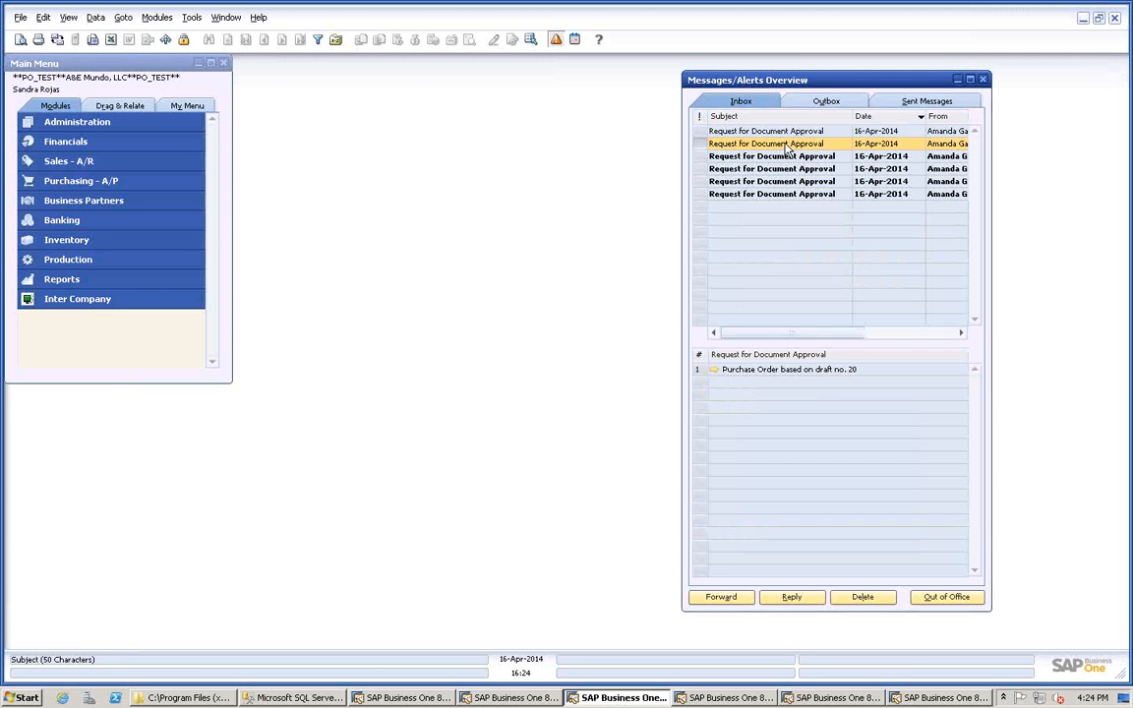
click(776, 132)
click(767, 147)
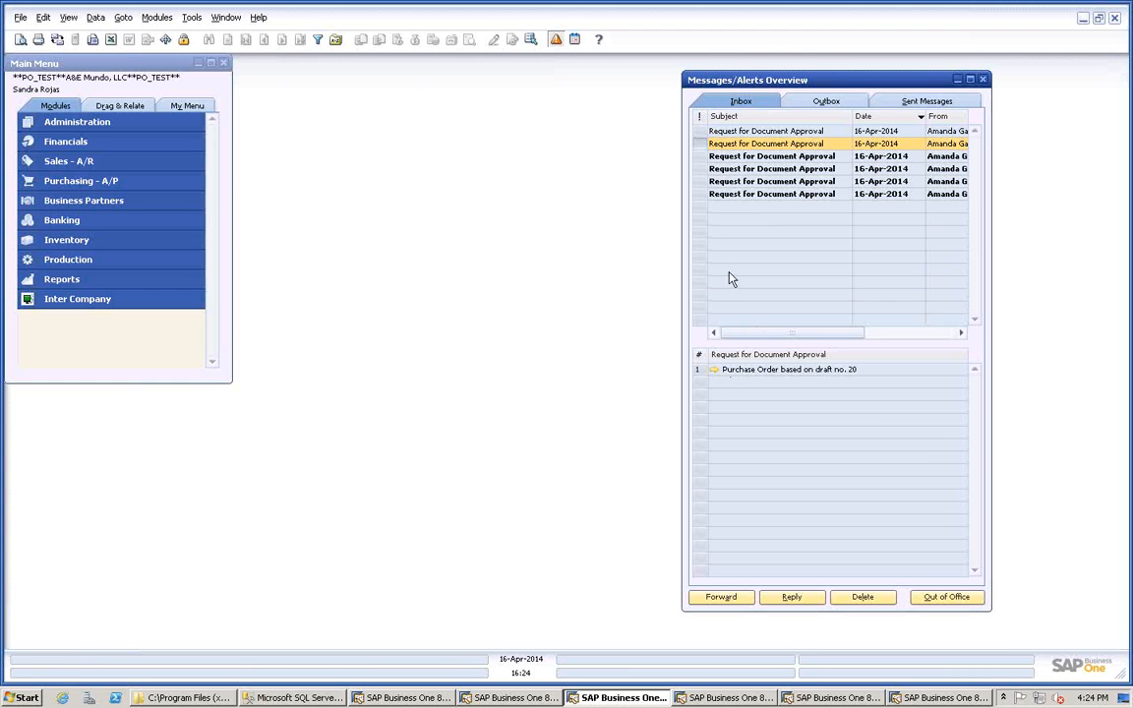
click(733, 133)
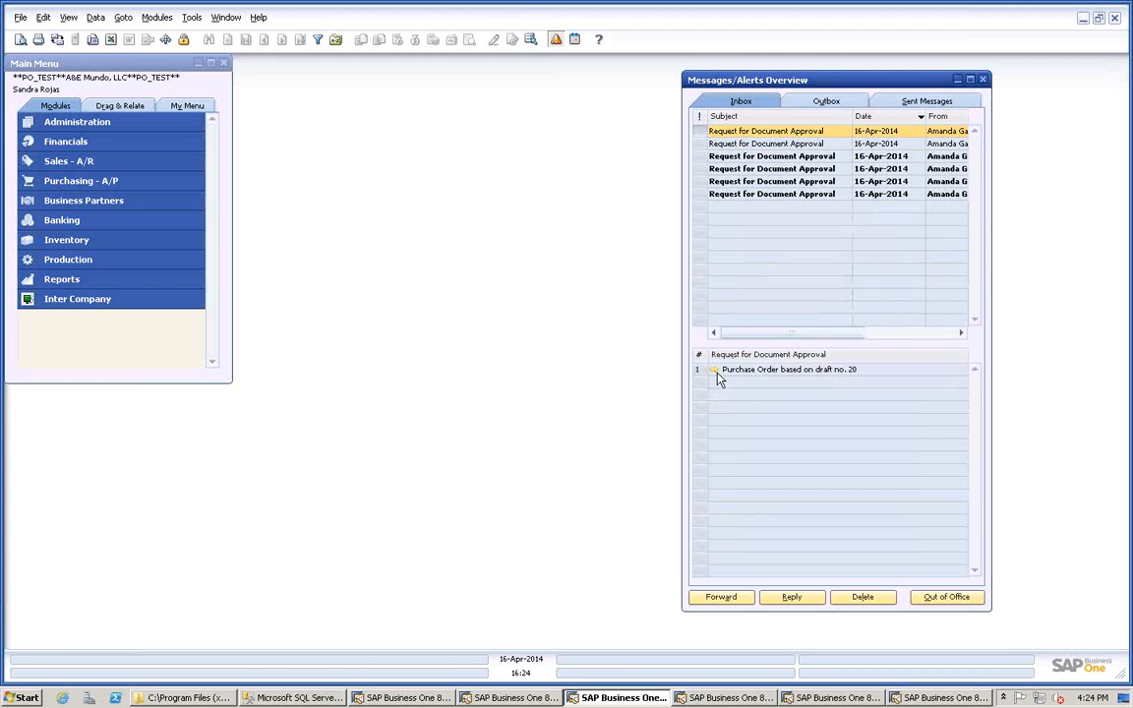
click(715, 370)
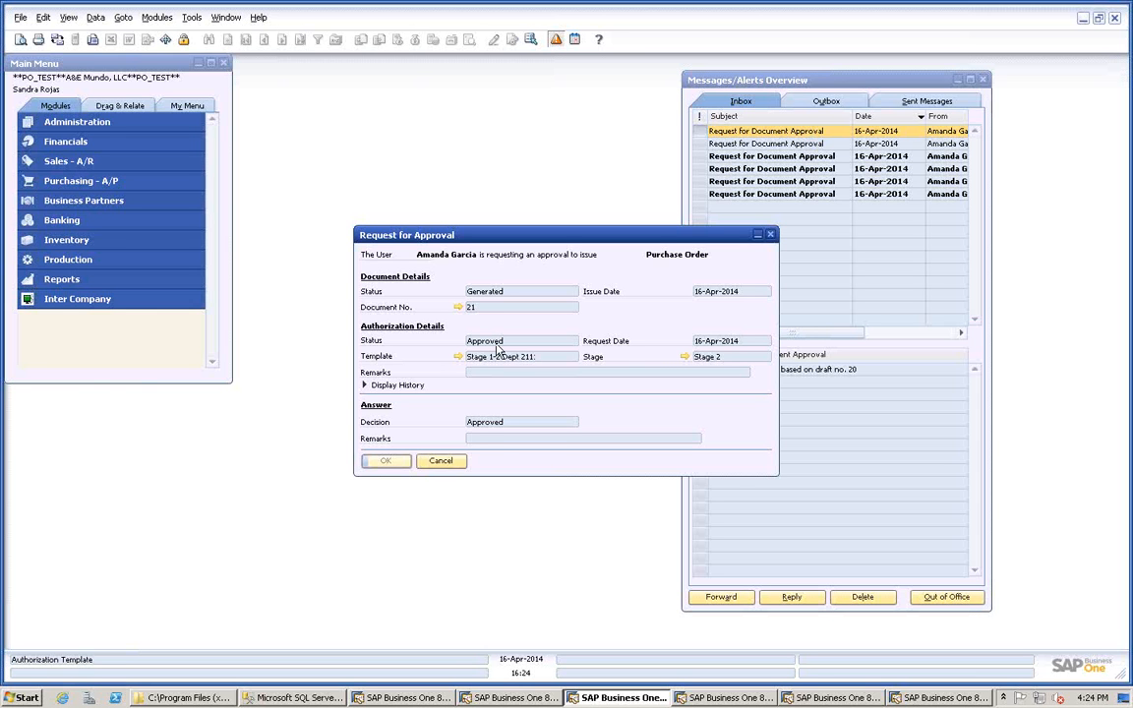
click(440, 460)
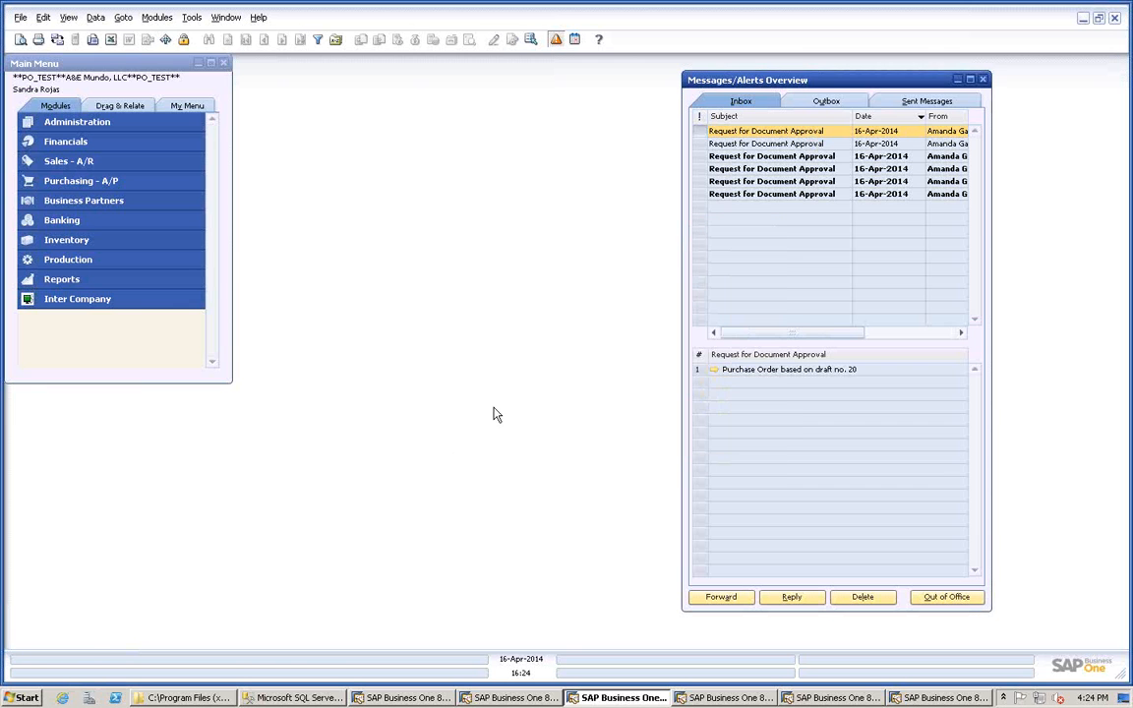
Open the second request, based on template "Stage 1-3 Dept 211", review its linked purchase order draft and close the draft unchanged.
click(773, 145)
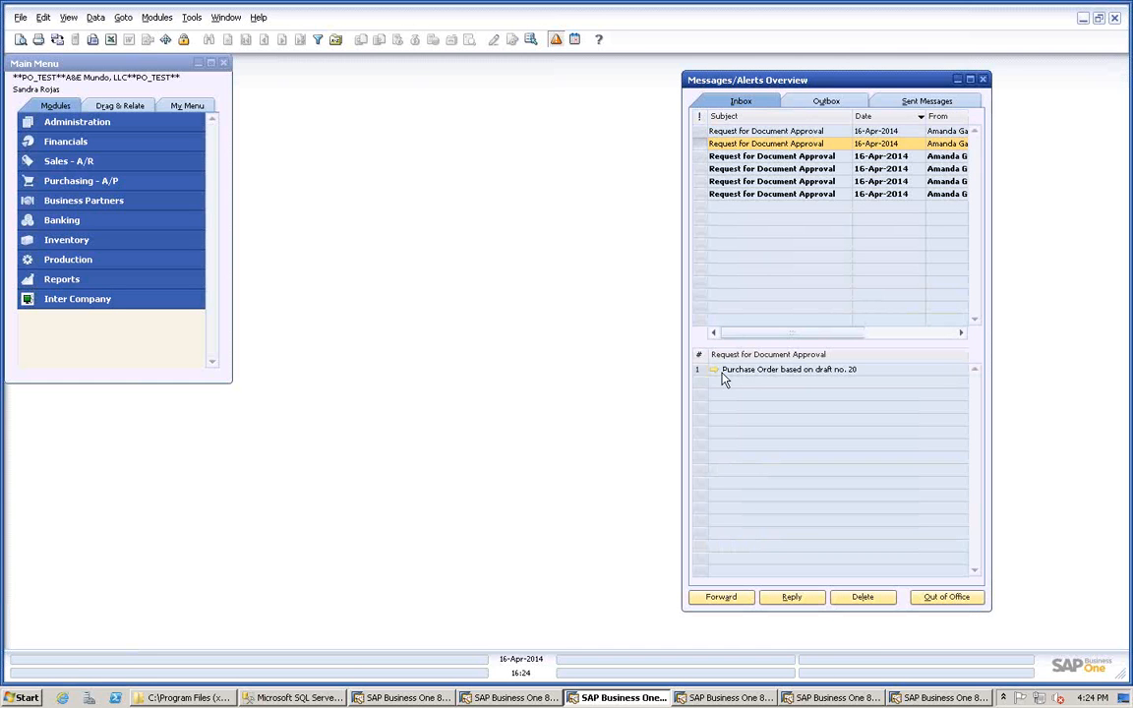
click(715, 372)
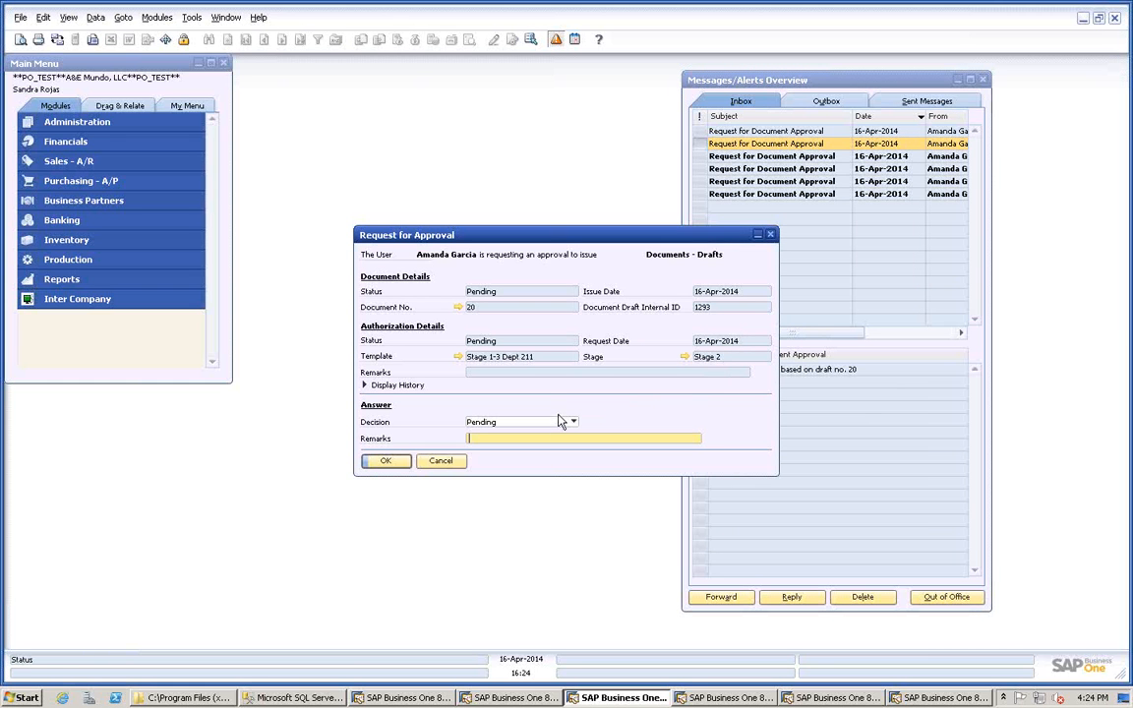
drag(511, 242, 410, 136)
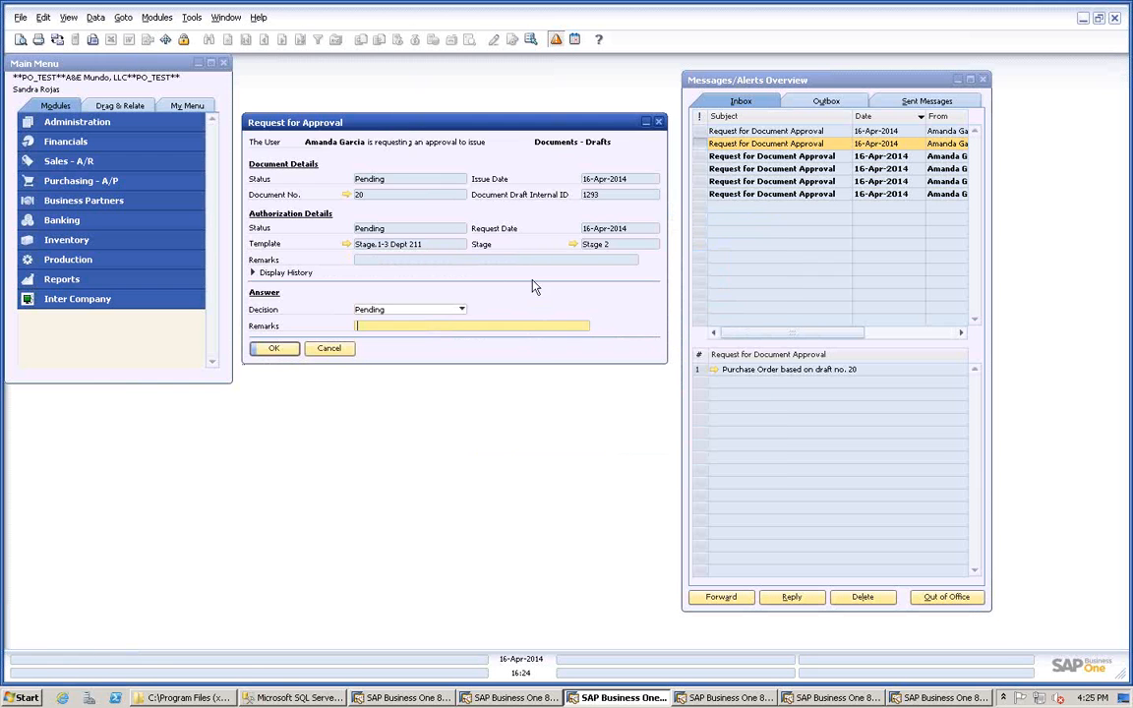
click(346, 196)
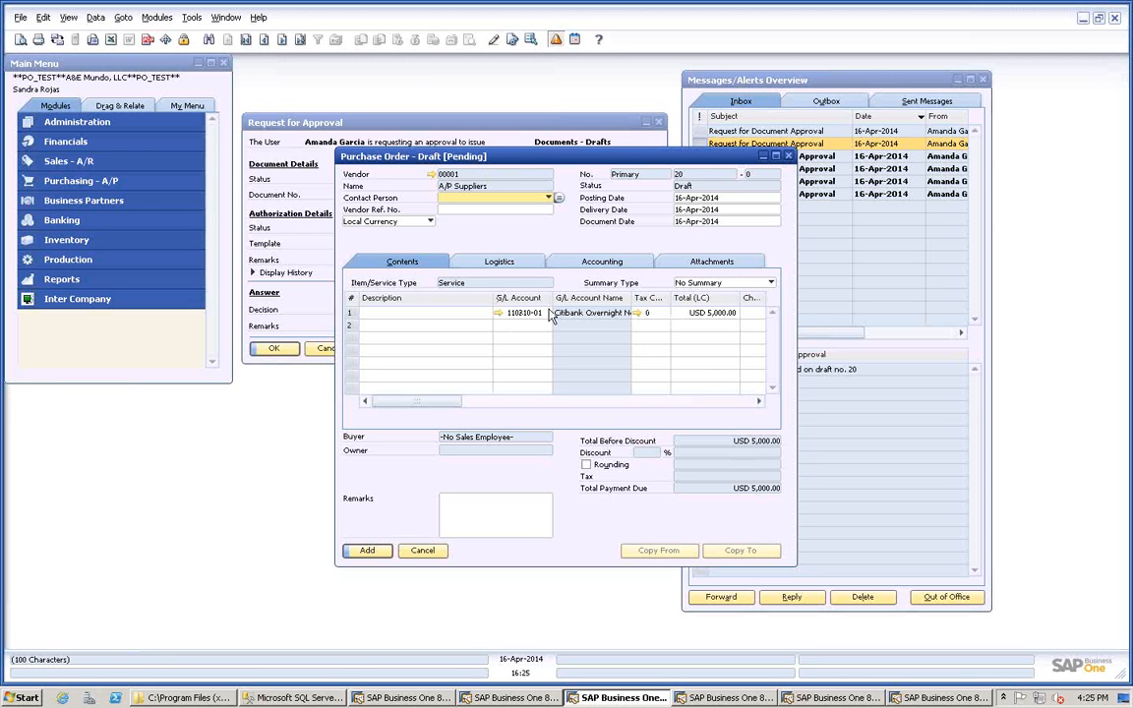
click(425, 548)
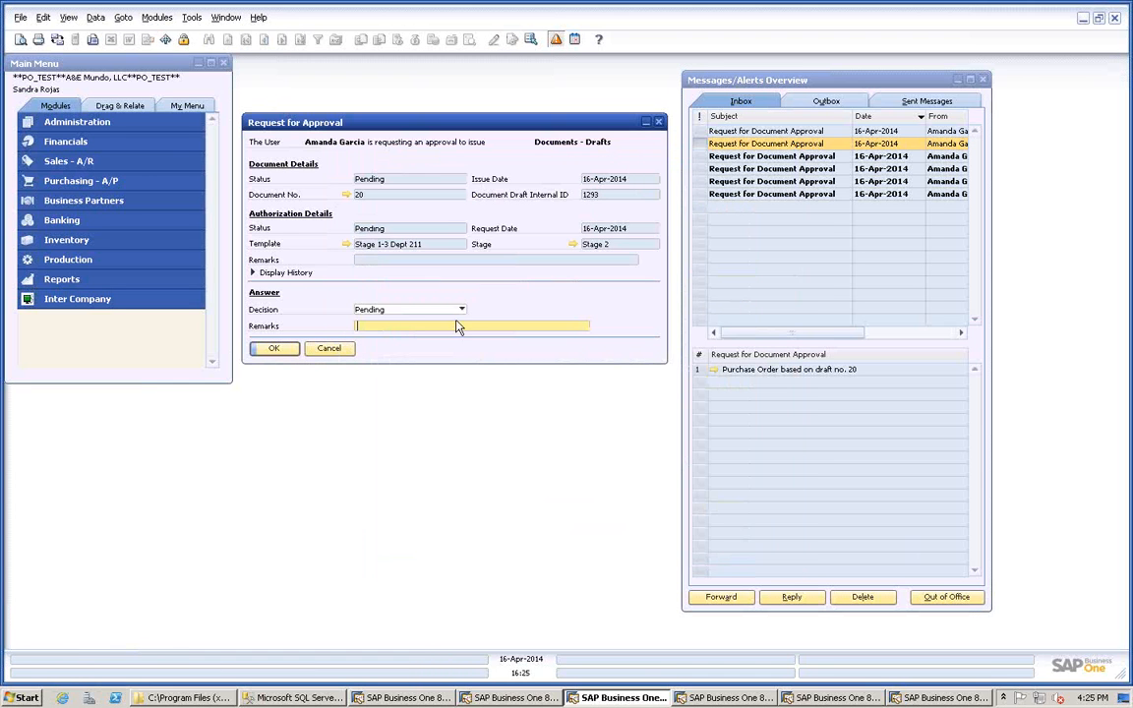
Set the decision on the "Stage 1-3 Dept 211" request to Approved, update it and close the request.
click(461, 310)
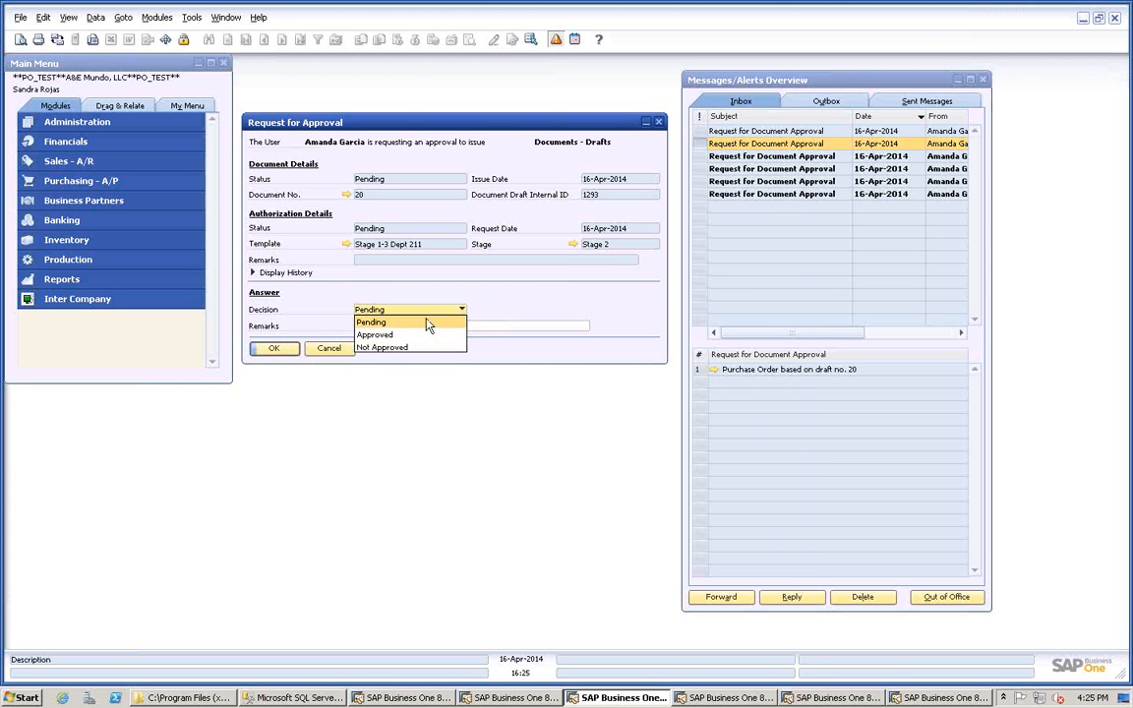
click(512, 303)
click(451, 327)
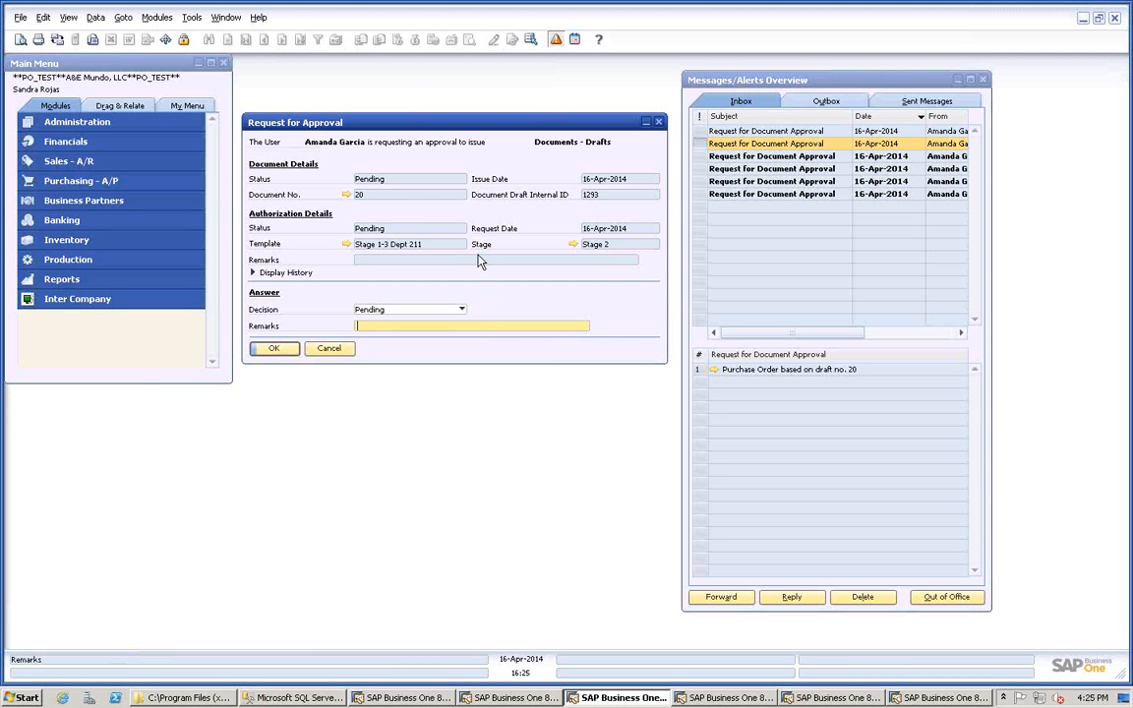
click(460, 310)
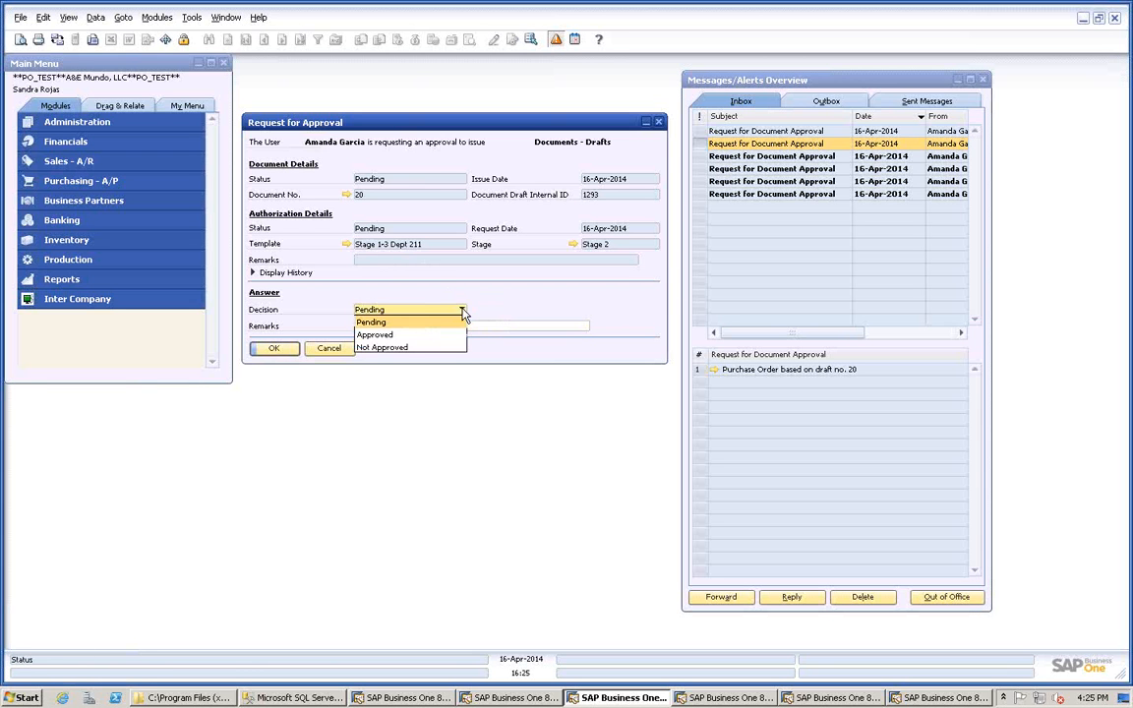
click(382, 335)
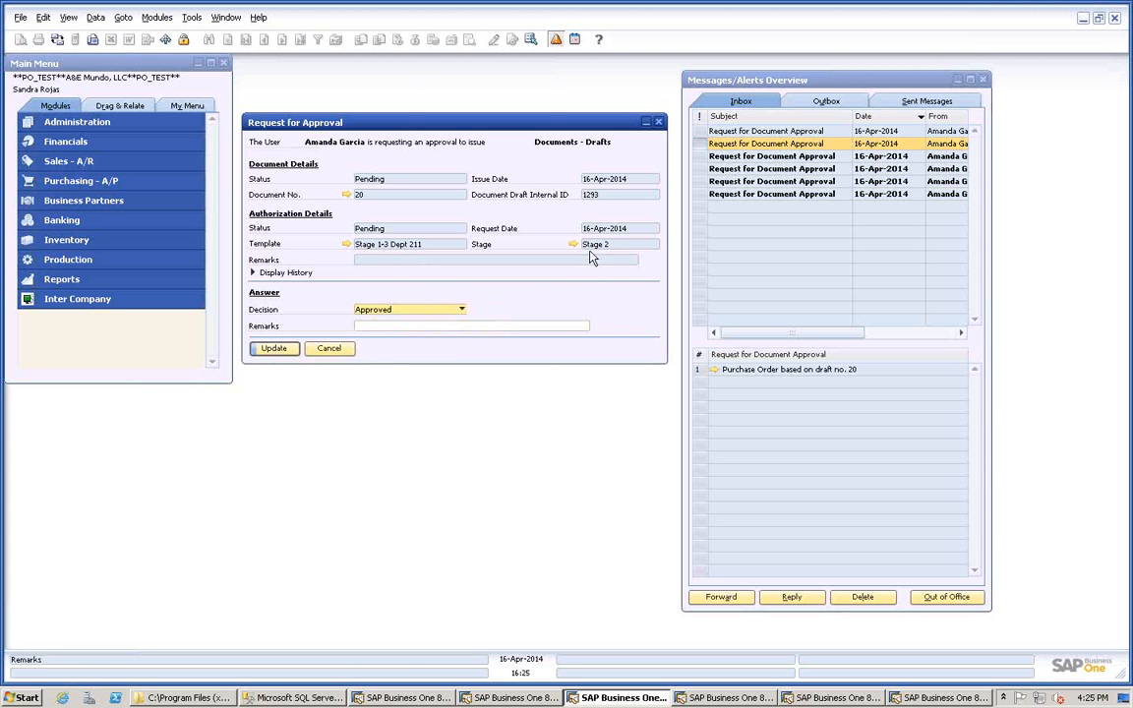
click(276, 349)
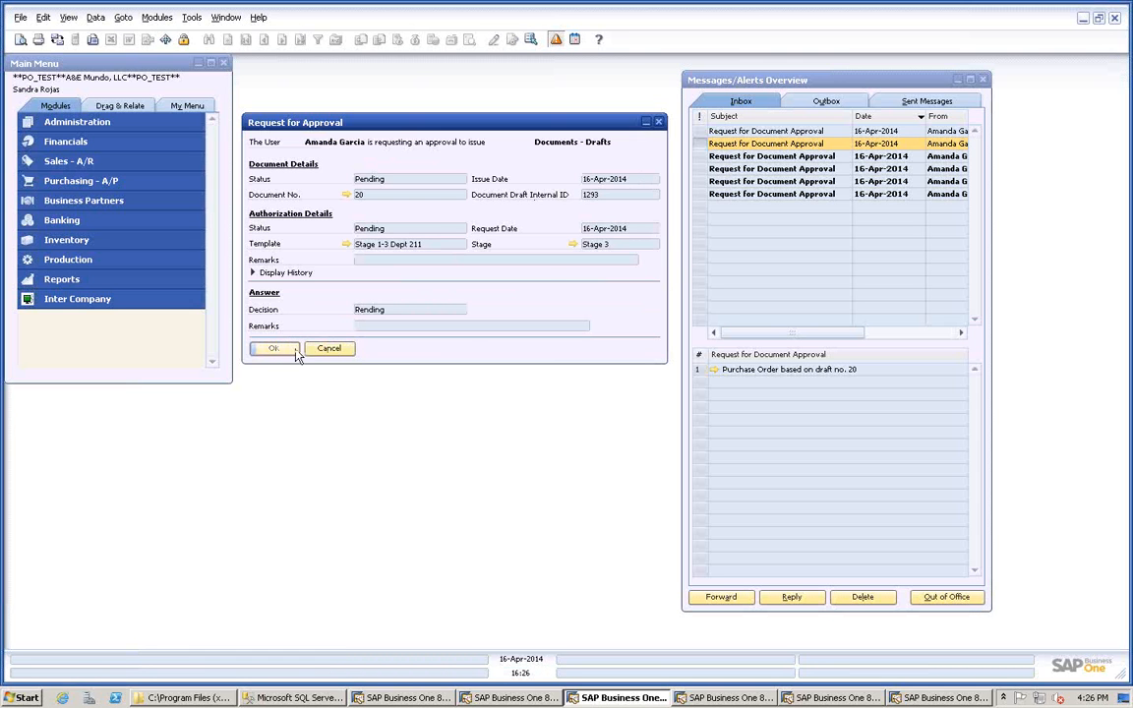
click(658, 122)
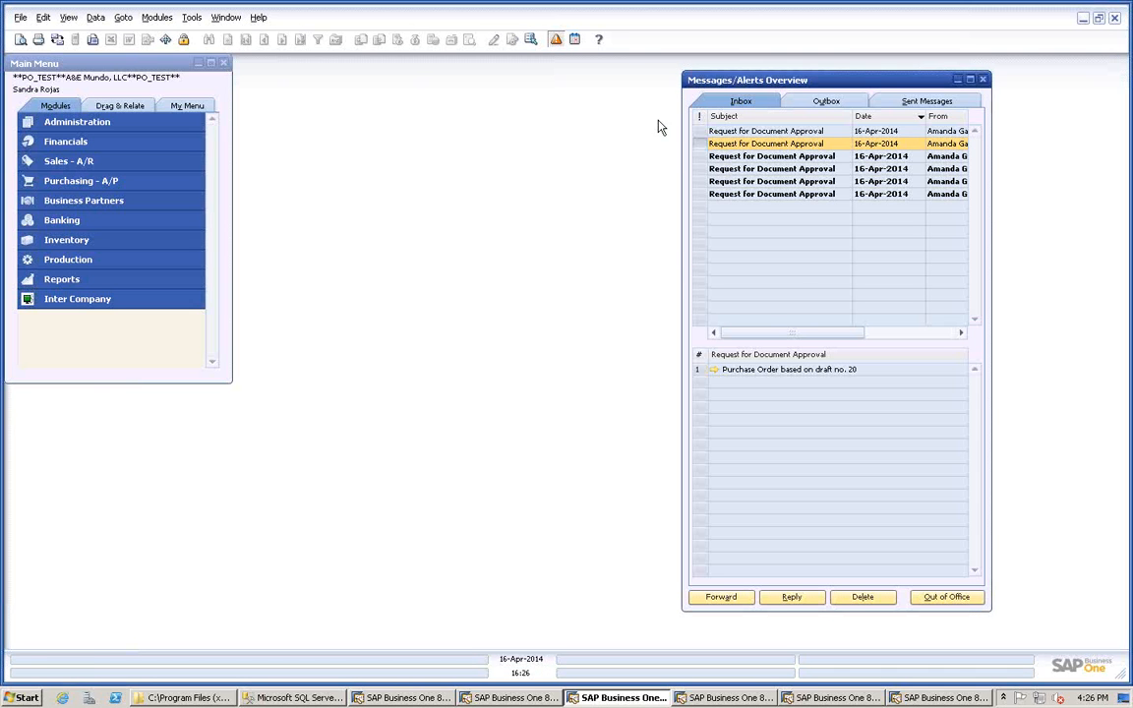
Open the third approval request, based on template "Stage 1-4 Dept 211", review its linked purchase order draft and close the draft unchanged.
click(757, 158)
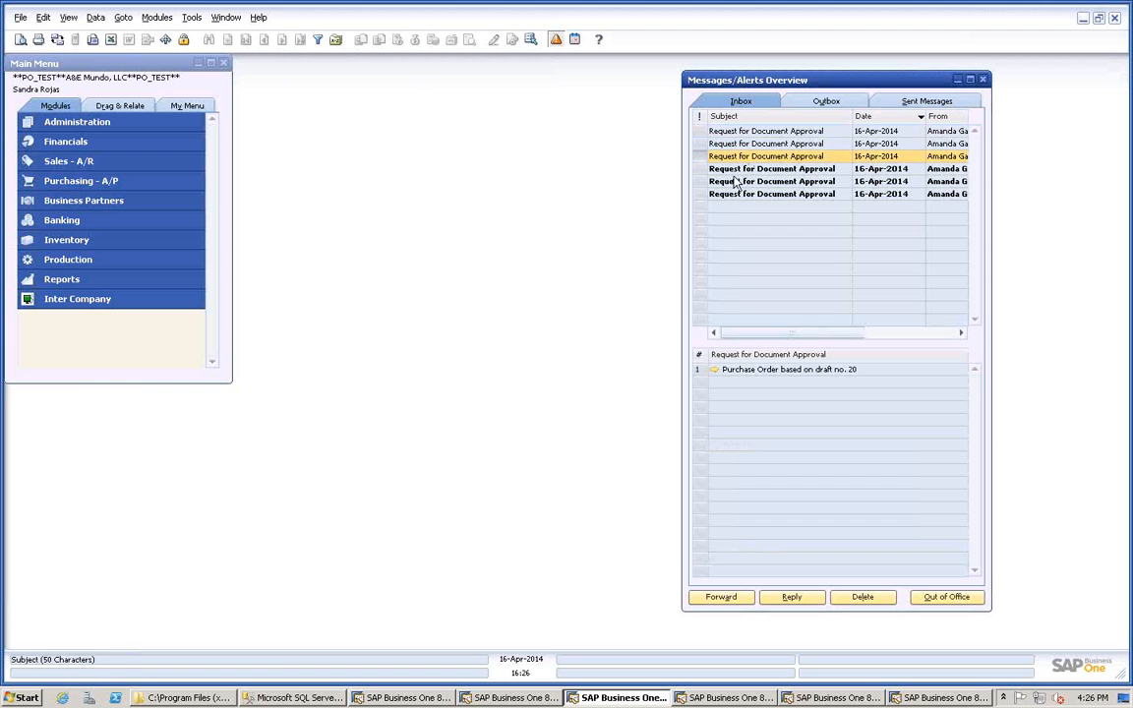
click(715, 370)
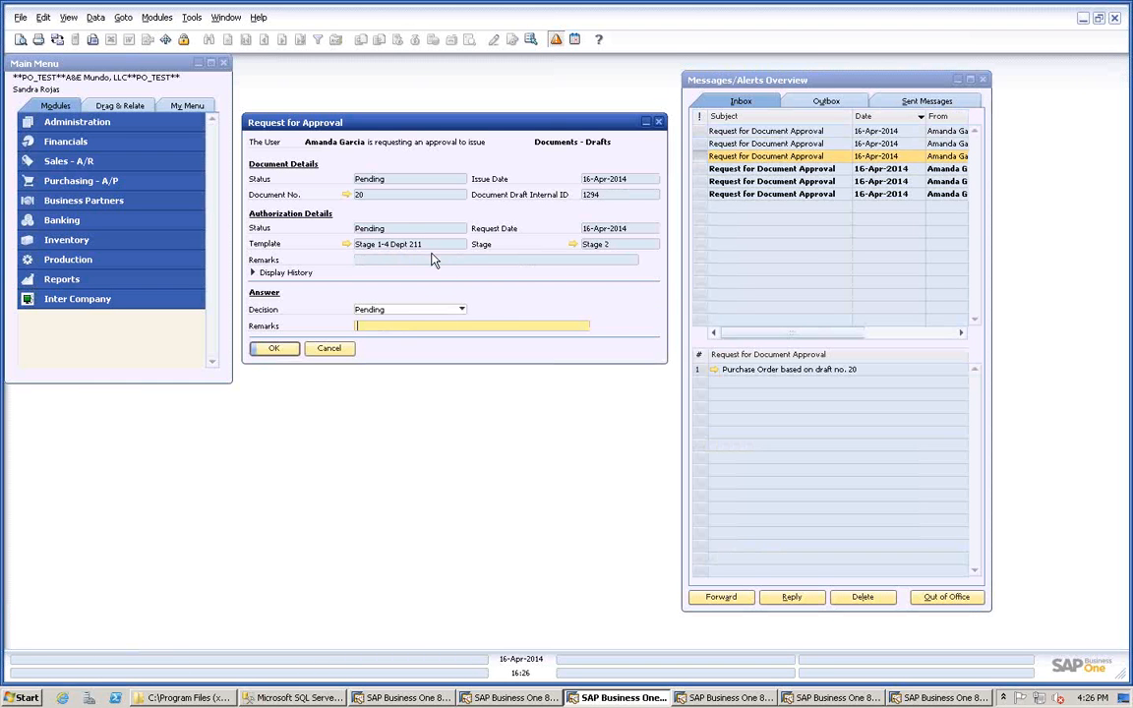
click(459, 311)
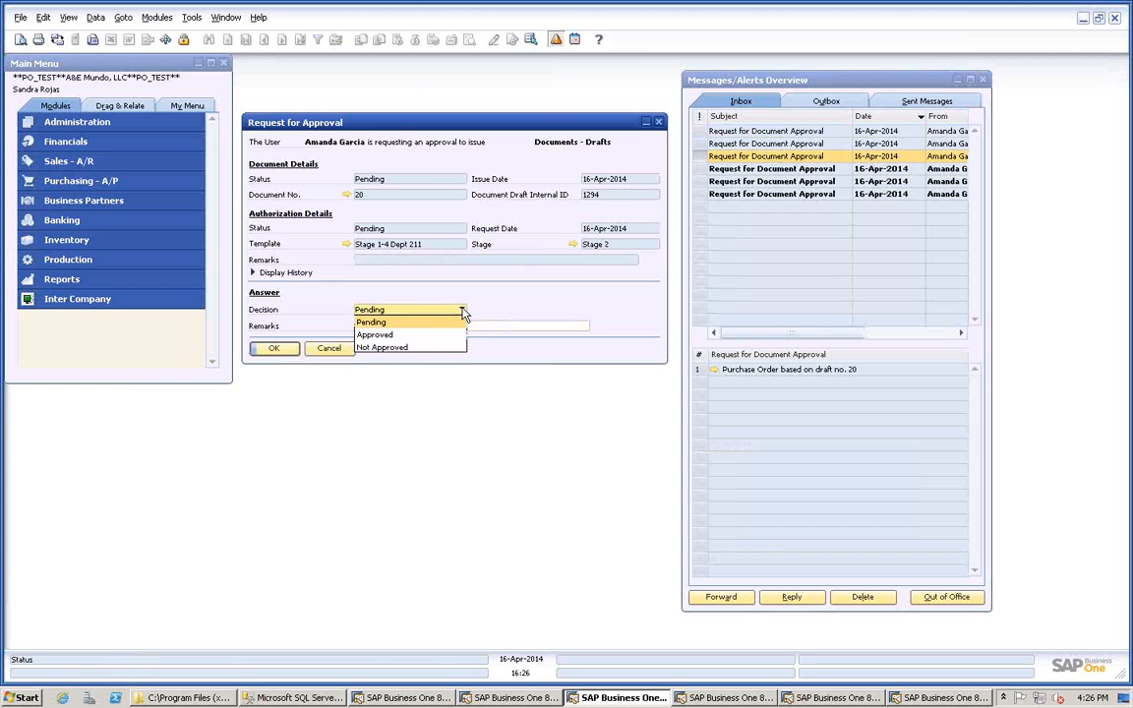
click(349, 203)
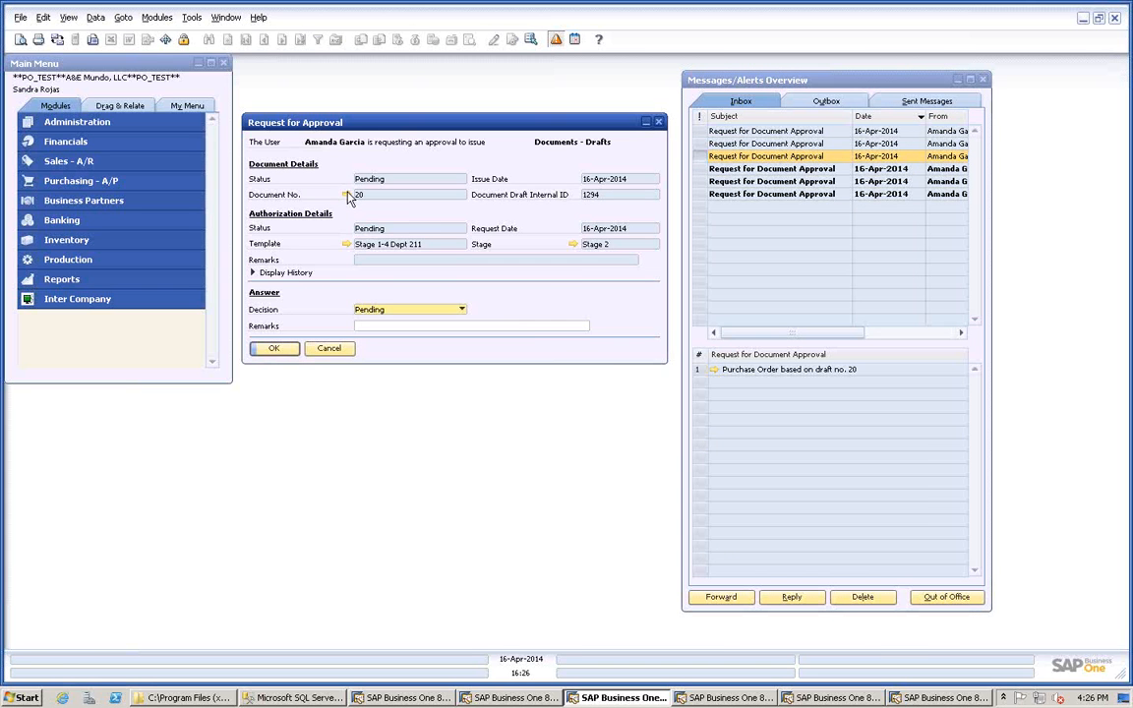
click(346, 195)
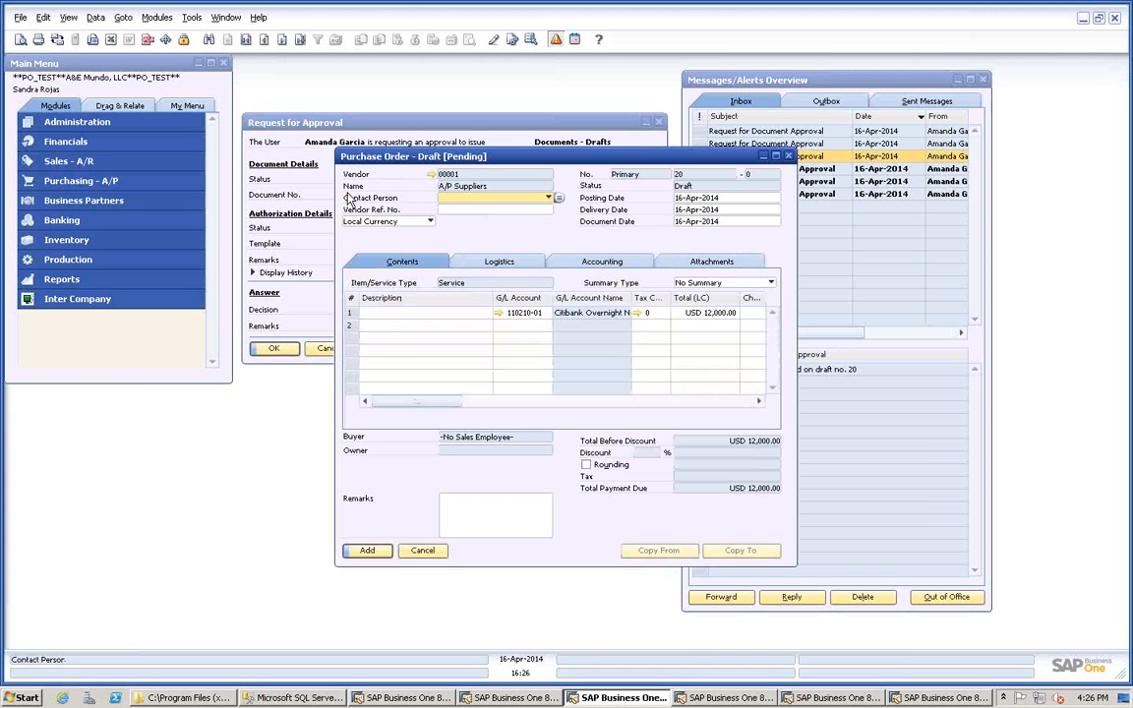
click(422, 550)
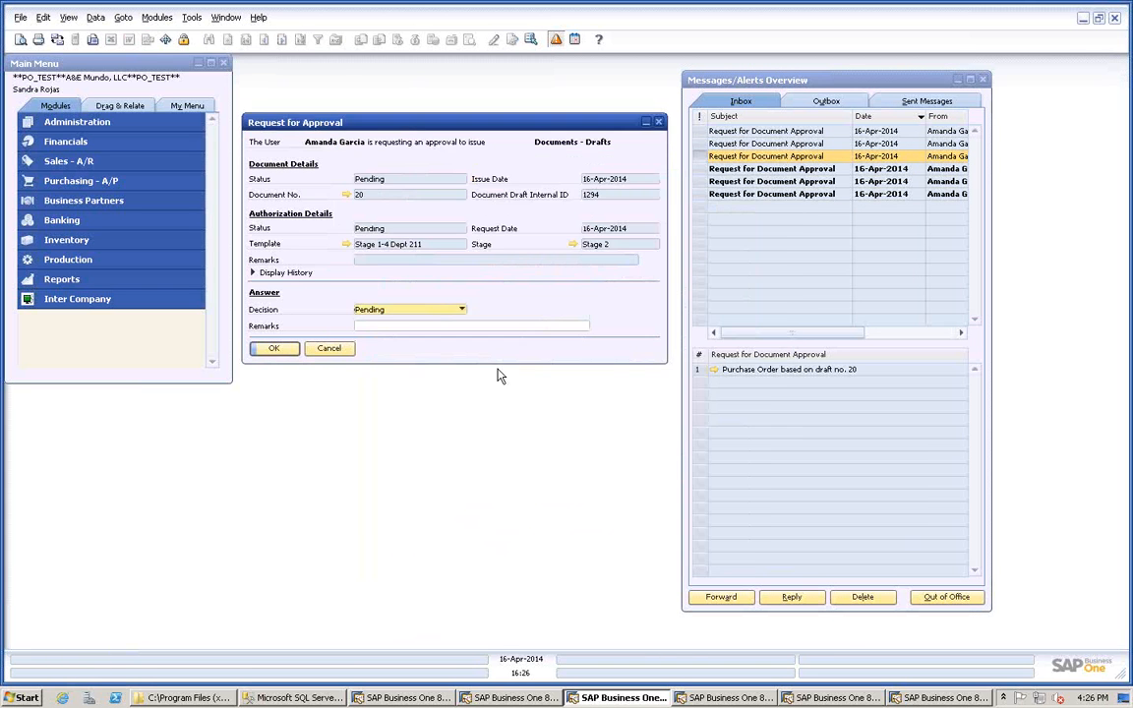
Set the decision on the "Stage 1-4 Dept 211" request for draft no. 20 to Approved, update it and close the request.
click(459, 310)
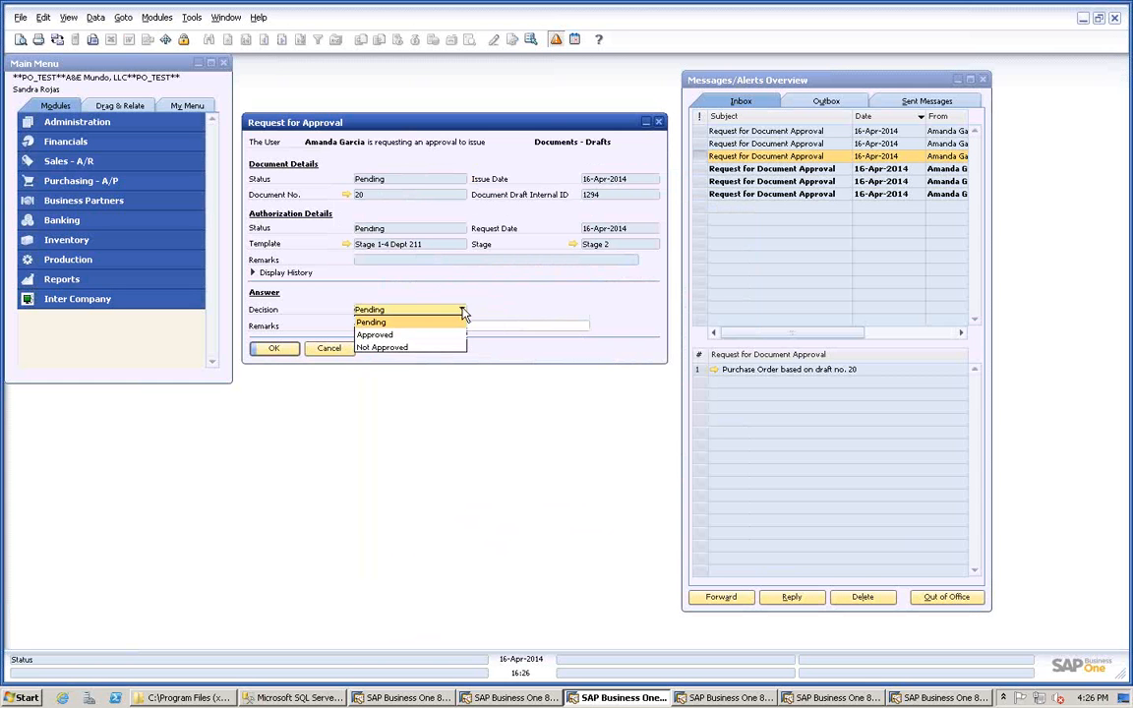
click(384, 335)
click(278, 349)
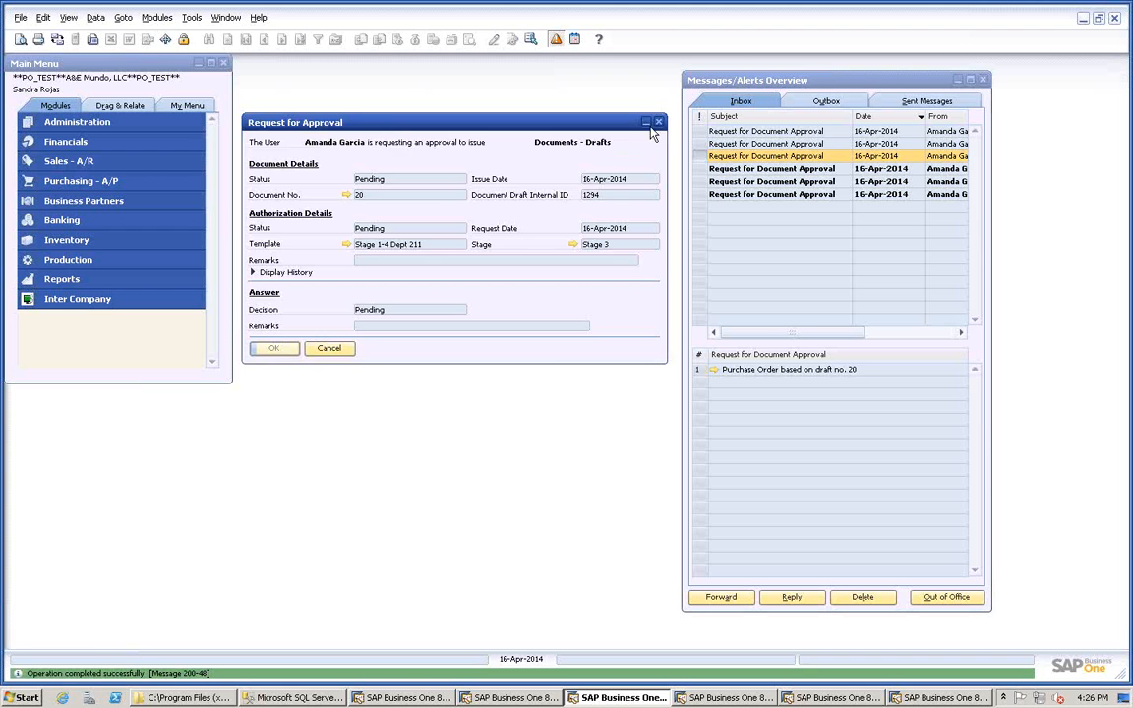
click(658, 122)
Open the fourth request, with the remark "Under 3000", set its decision to Approved, update it and close it.
click(746, 170)
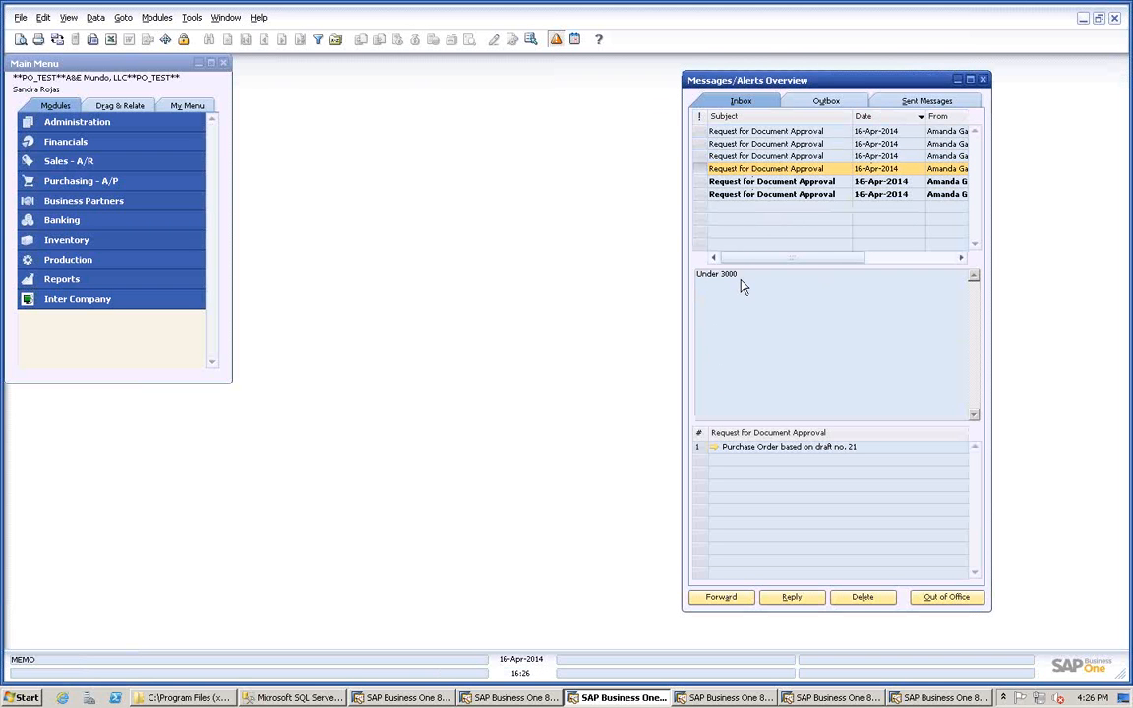
click(715, 448)
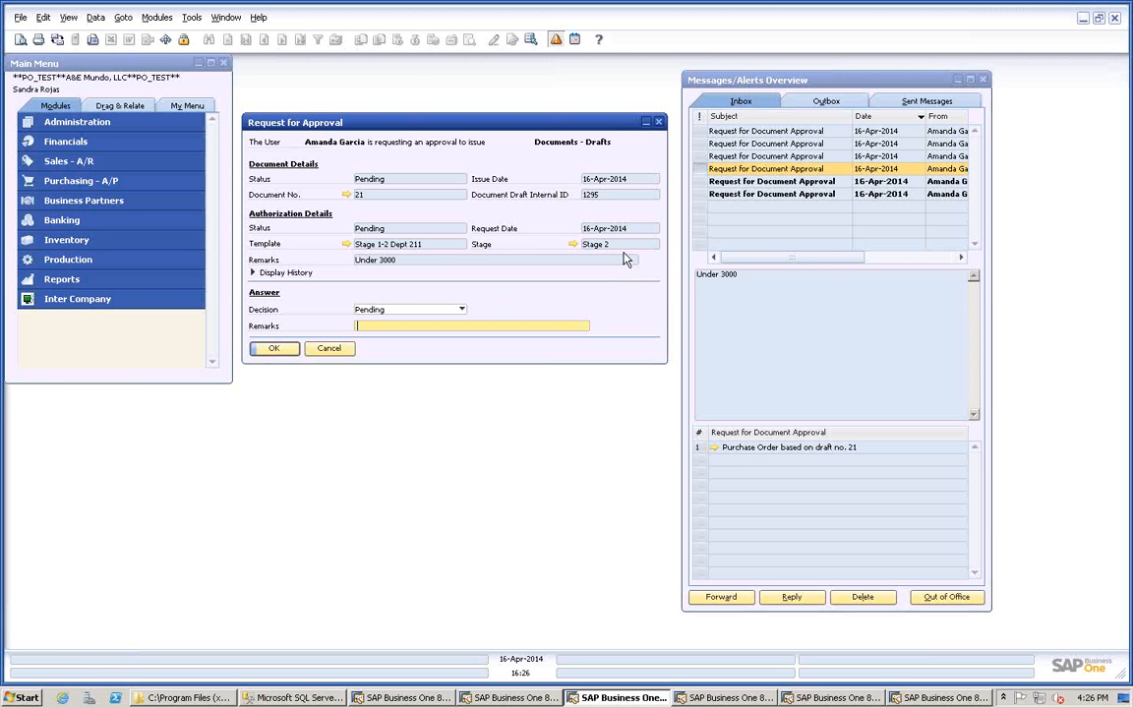
click(460, 310)
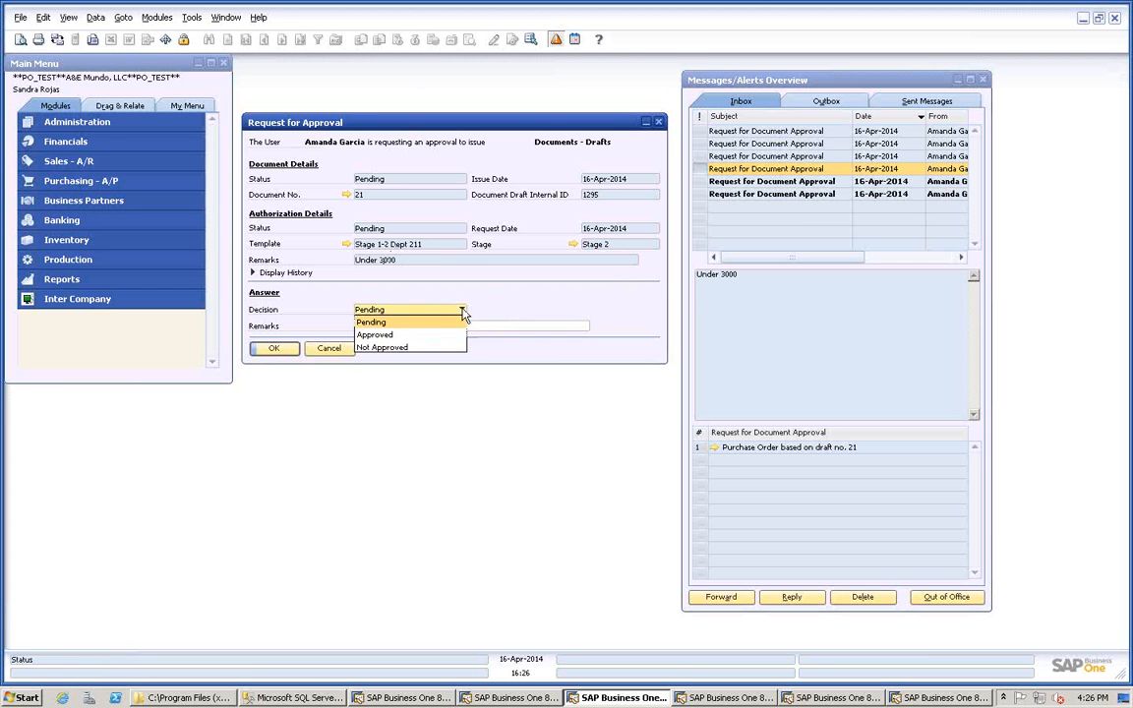
click(374, 335)
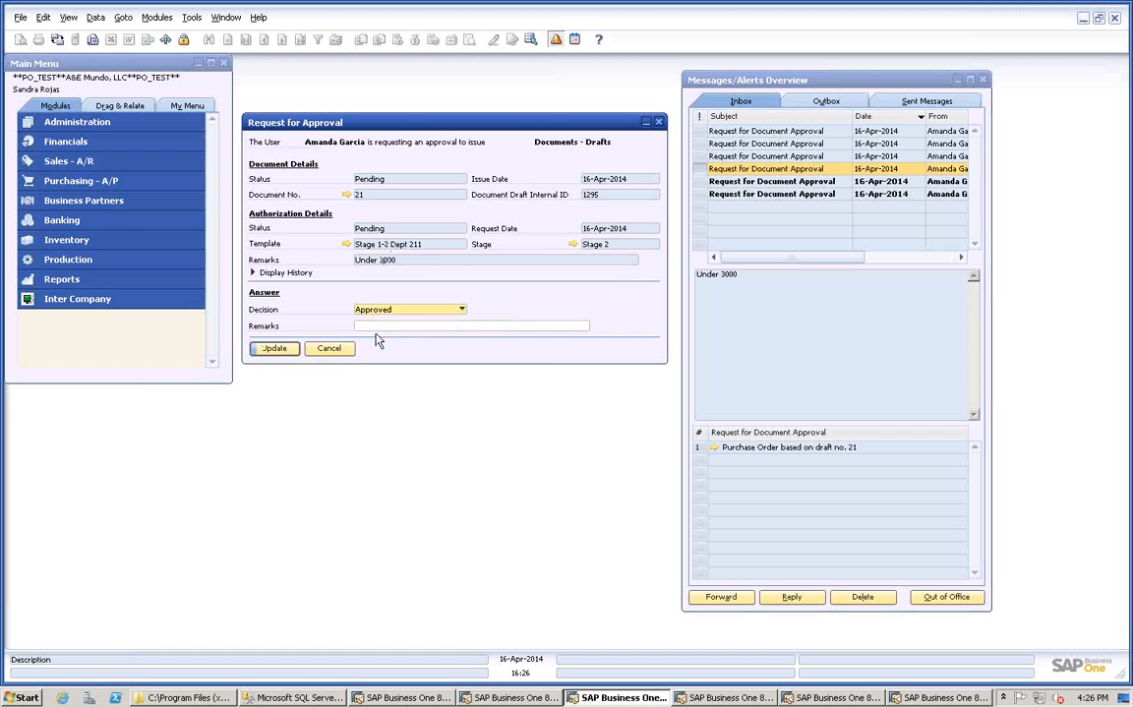
click(276, 351)
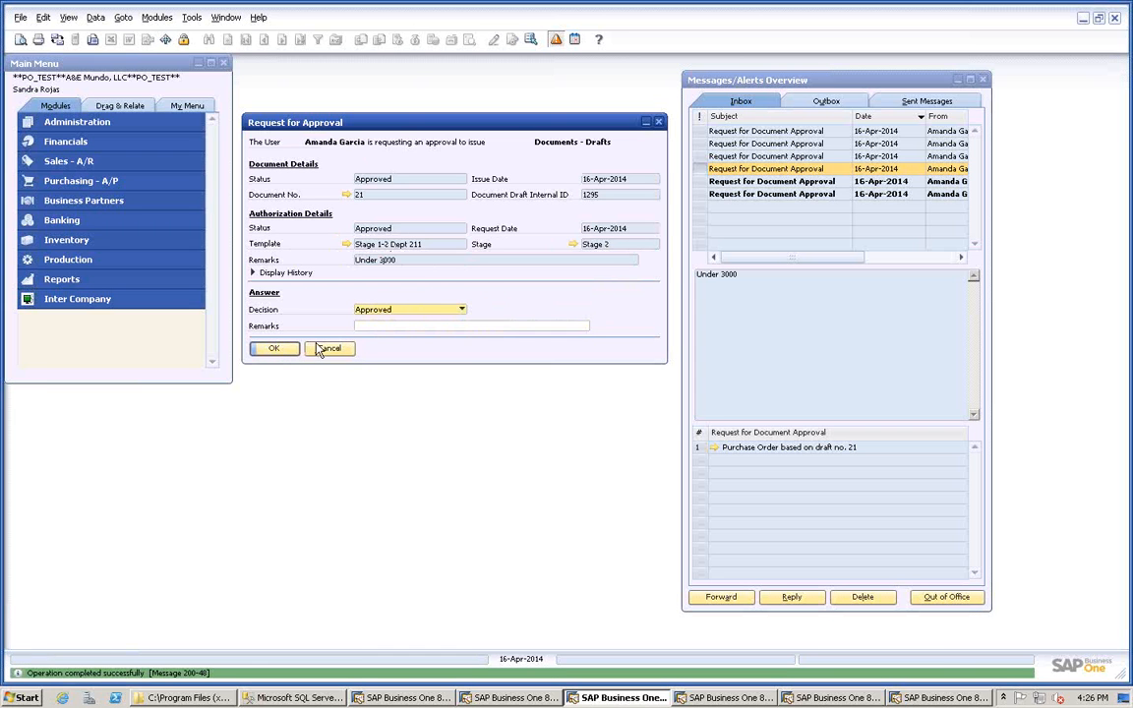
click(276, 349)
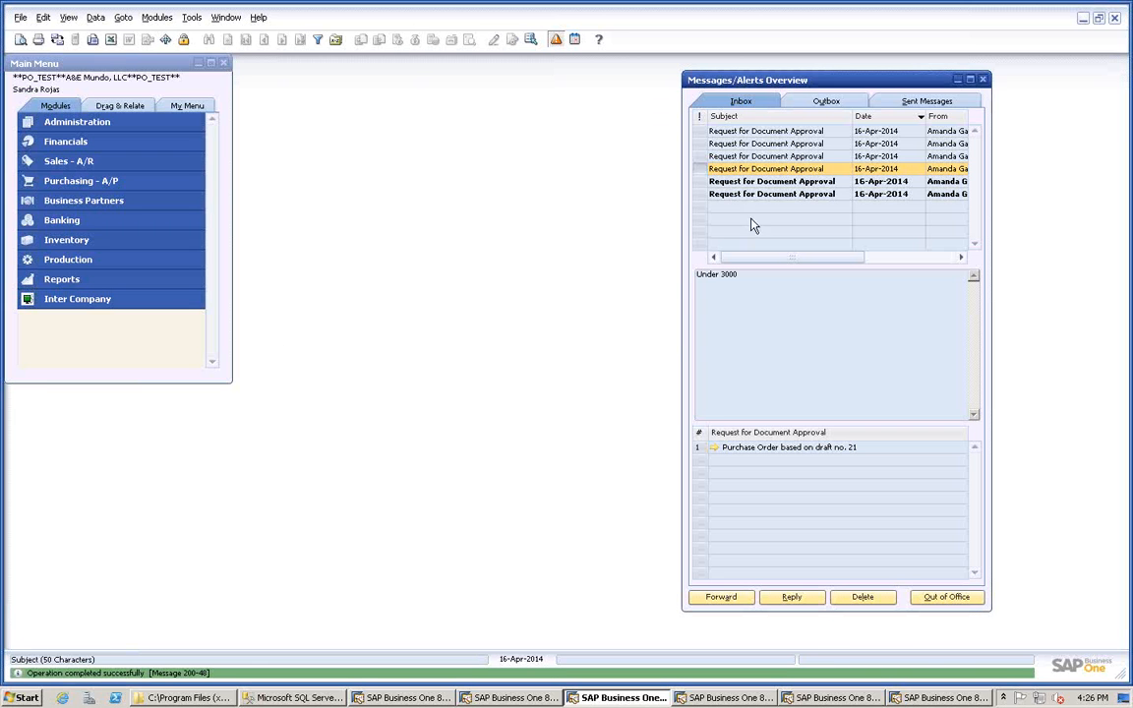
Open the fifth request, with the remark "between", set its decision to Approved and update it.
click(763, 182)
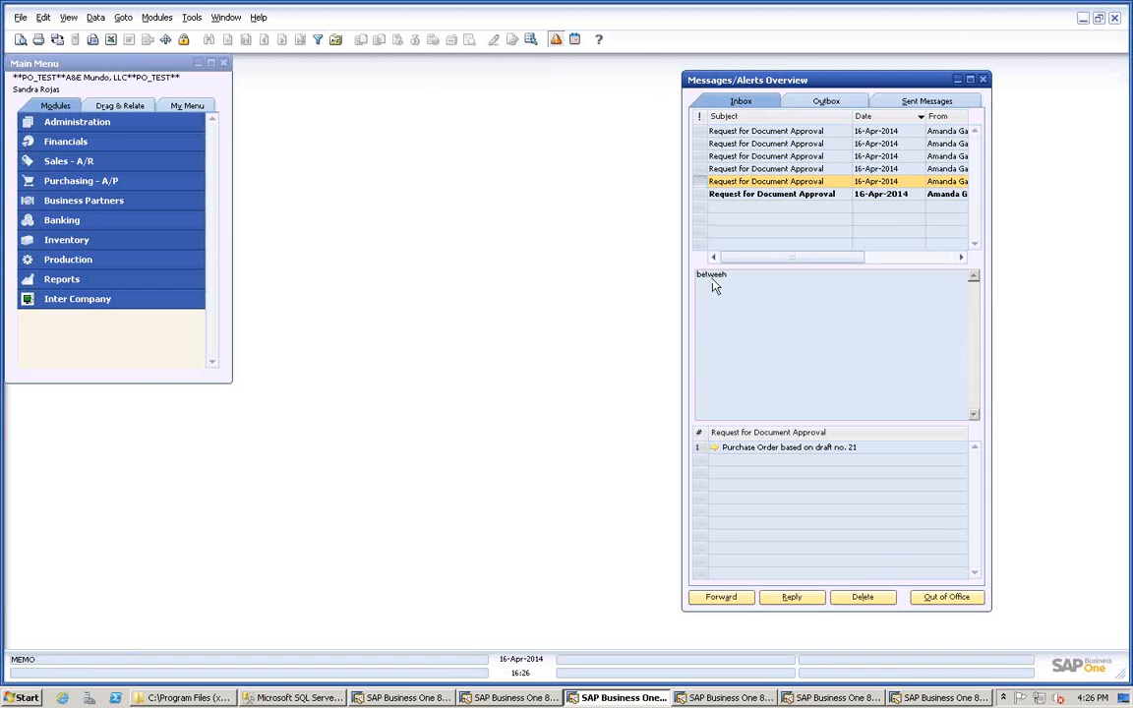
click(715, 449)
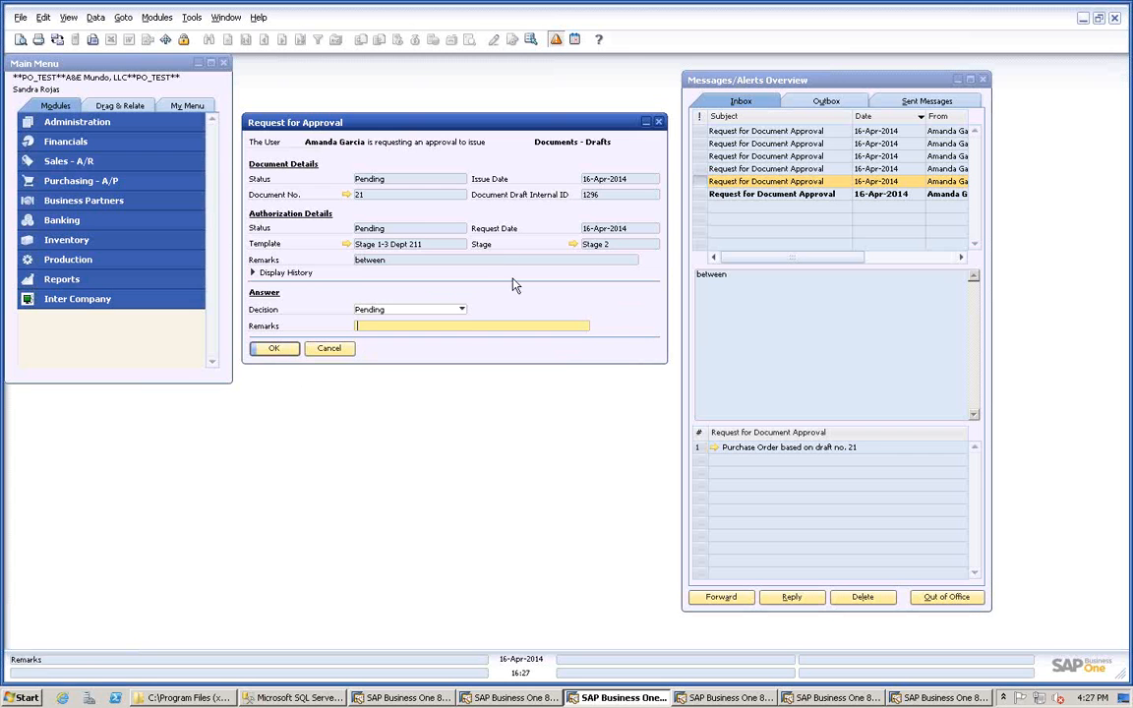
click(461, 309)
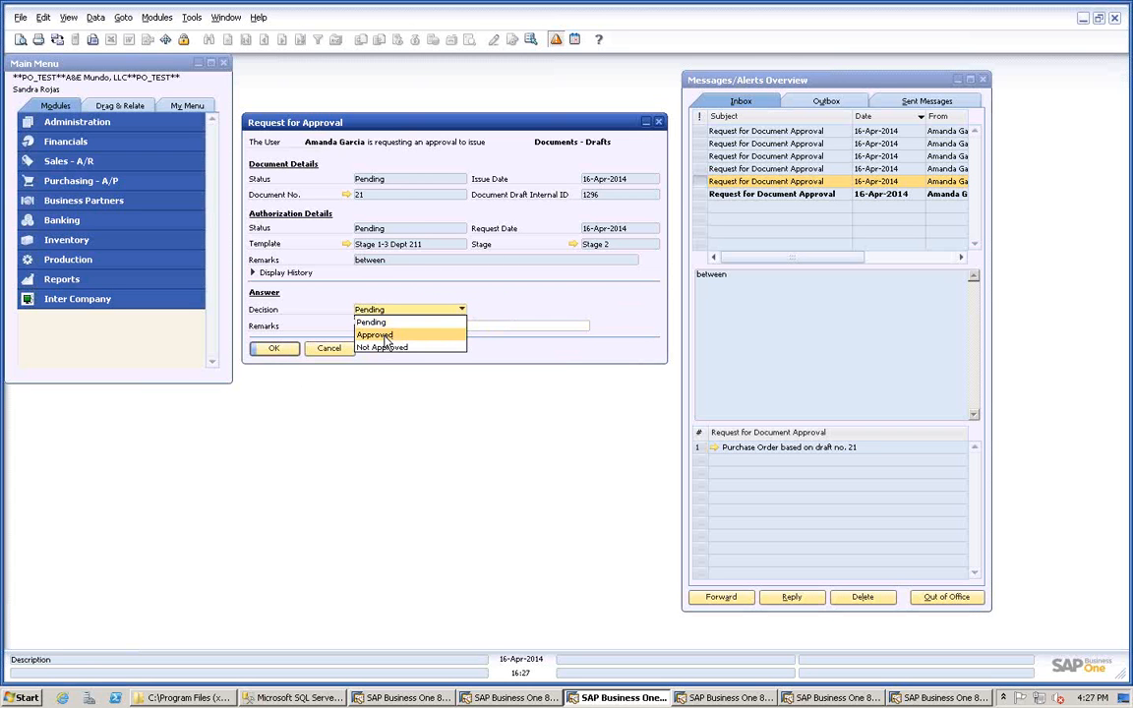
click(384, 336)
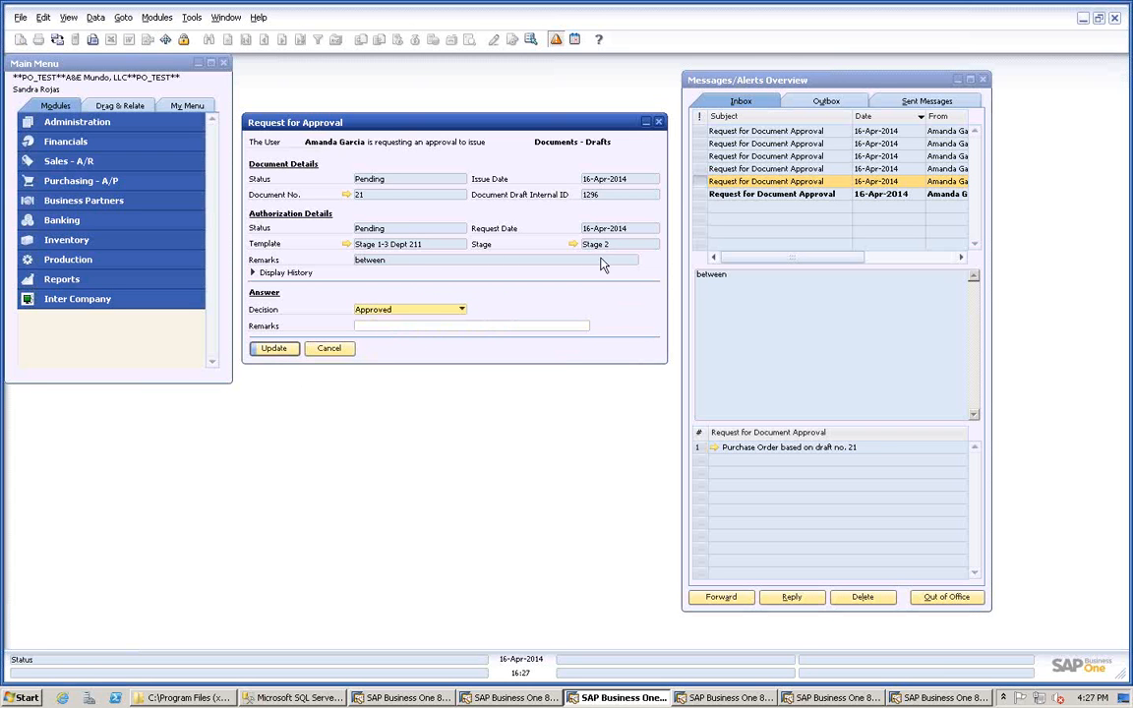
click(274, 350)
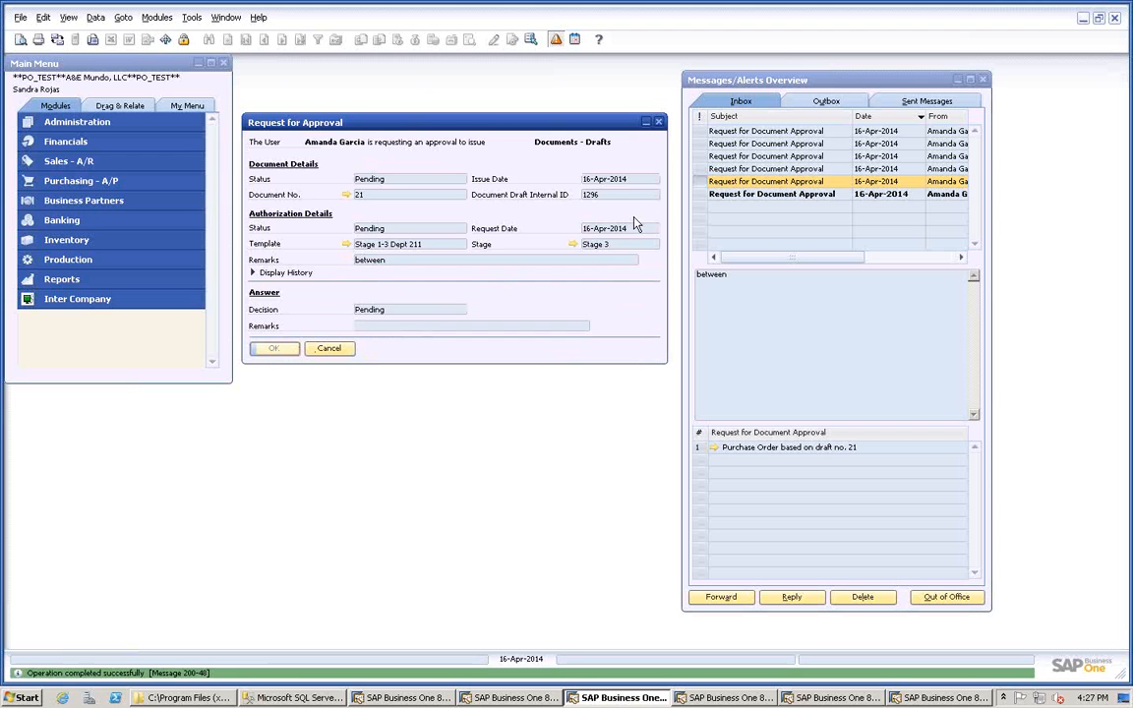
Approve and update the last request, with the remark "over 10000", then close it and the messages overview.
click(739, 203)
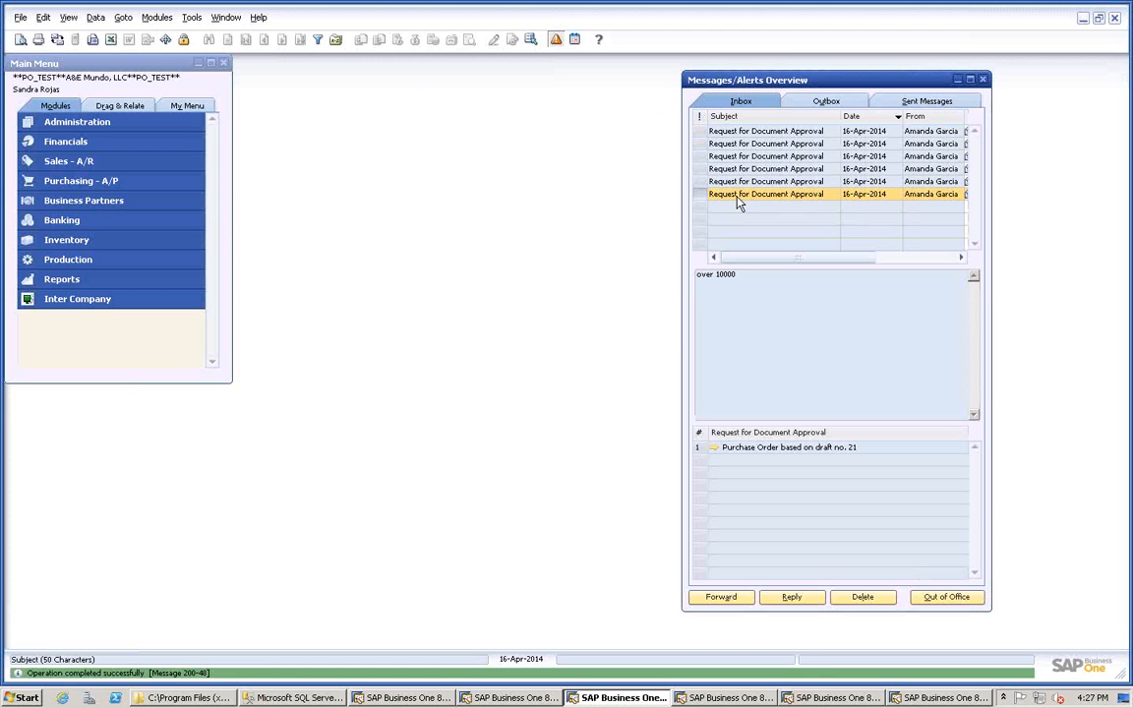
click(716, 451)
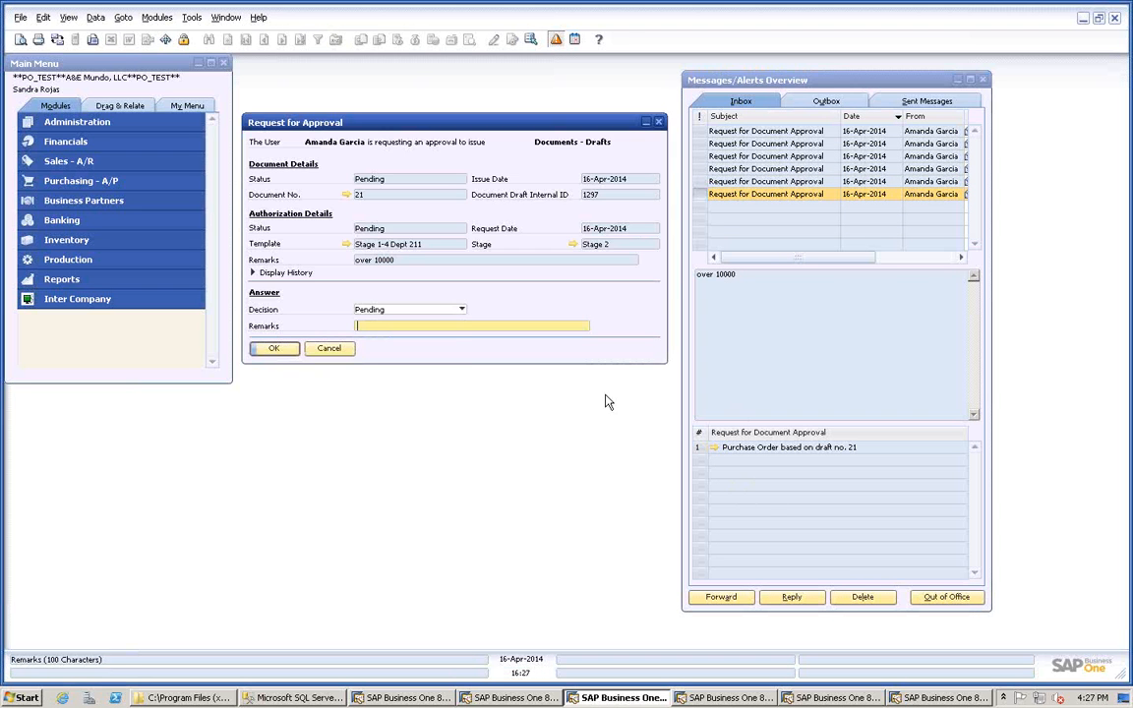
click(465, 313)
click(374, 333)
click(273, 348)
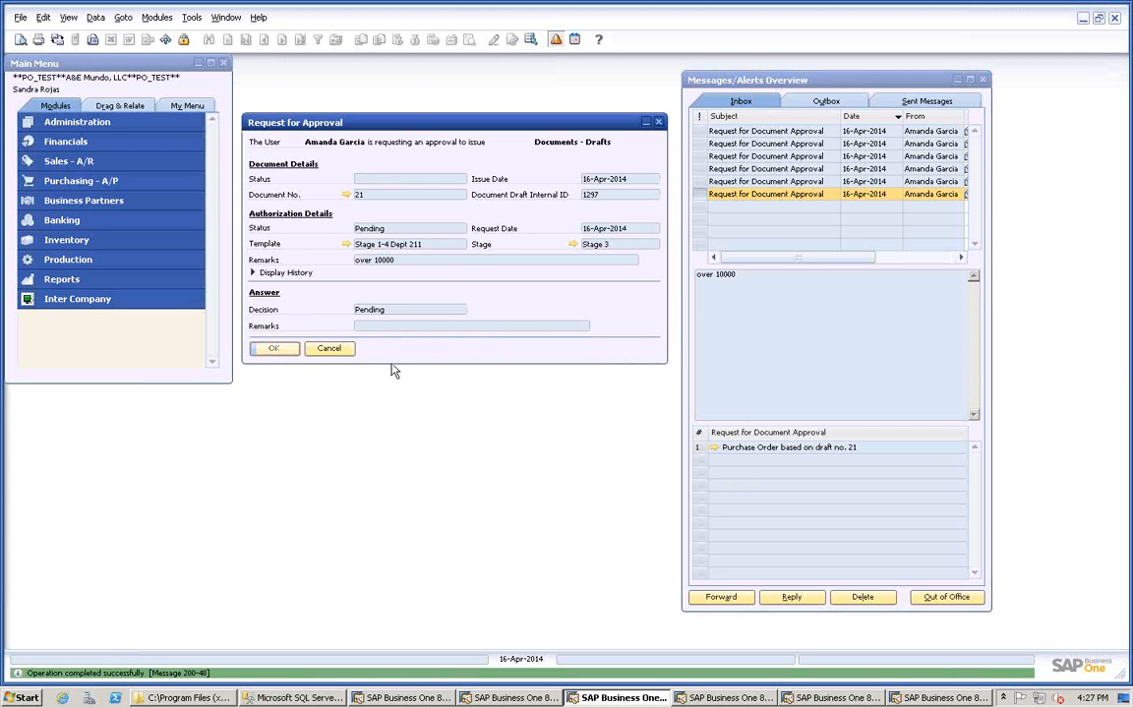
click(328, 348)
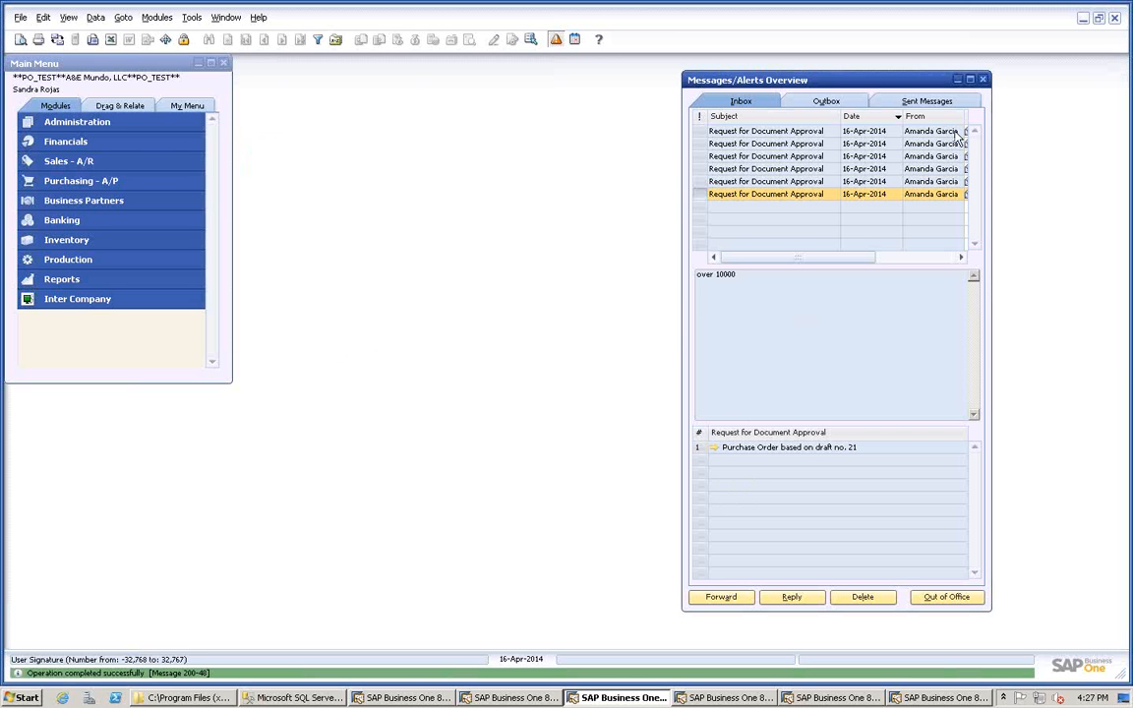
click(983, 79)
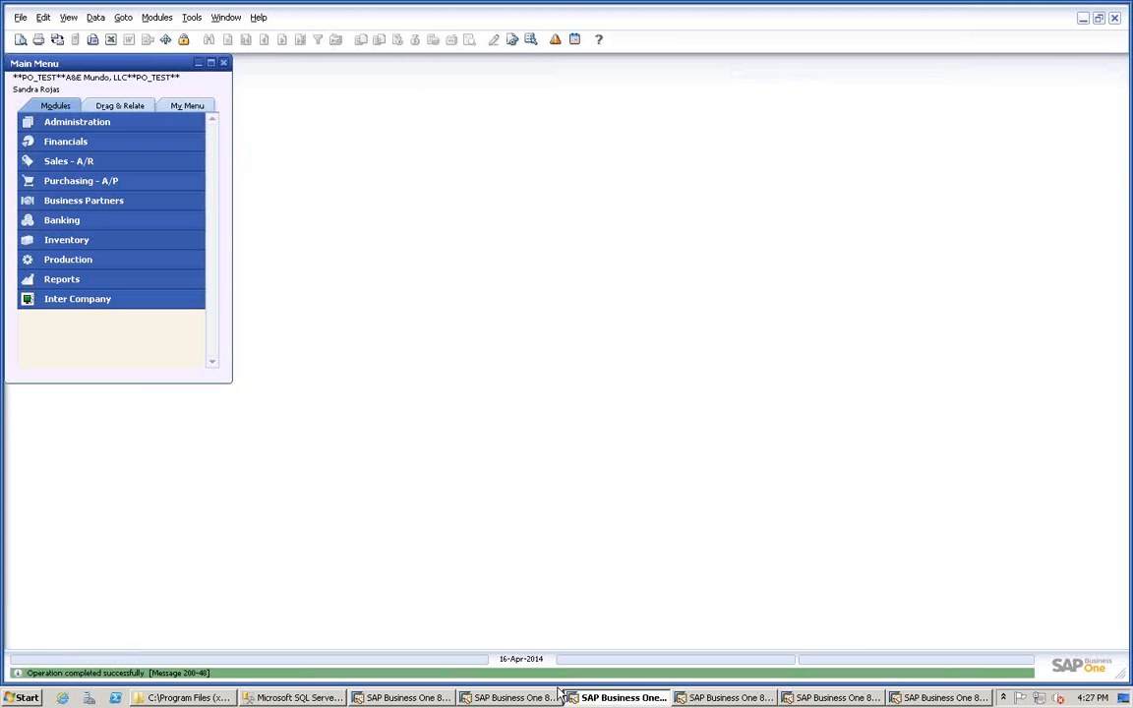
Switch to the Stage 3 approver's session, open the first "Stage 1-3 Dept 211" request, review its purchase order draft and close the draft unchanged.
click(727, 697)
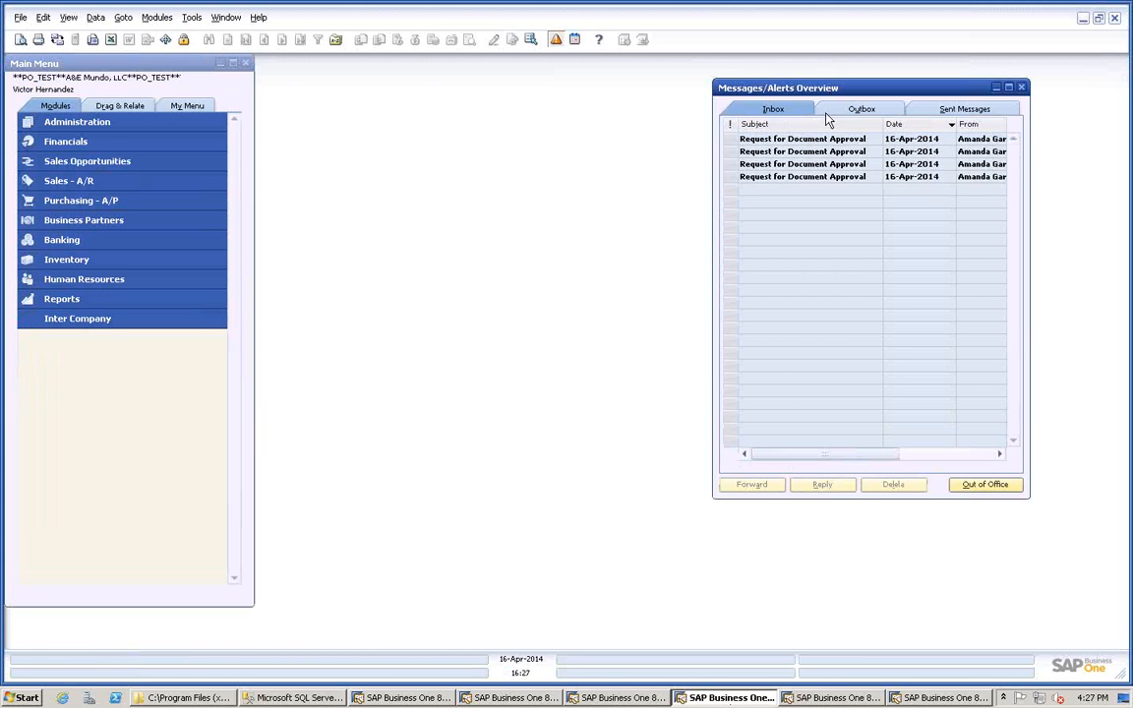
click(811, 178)
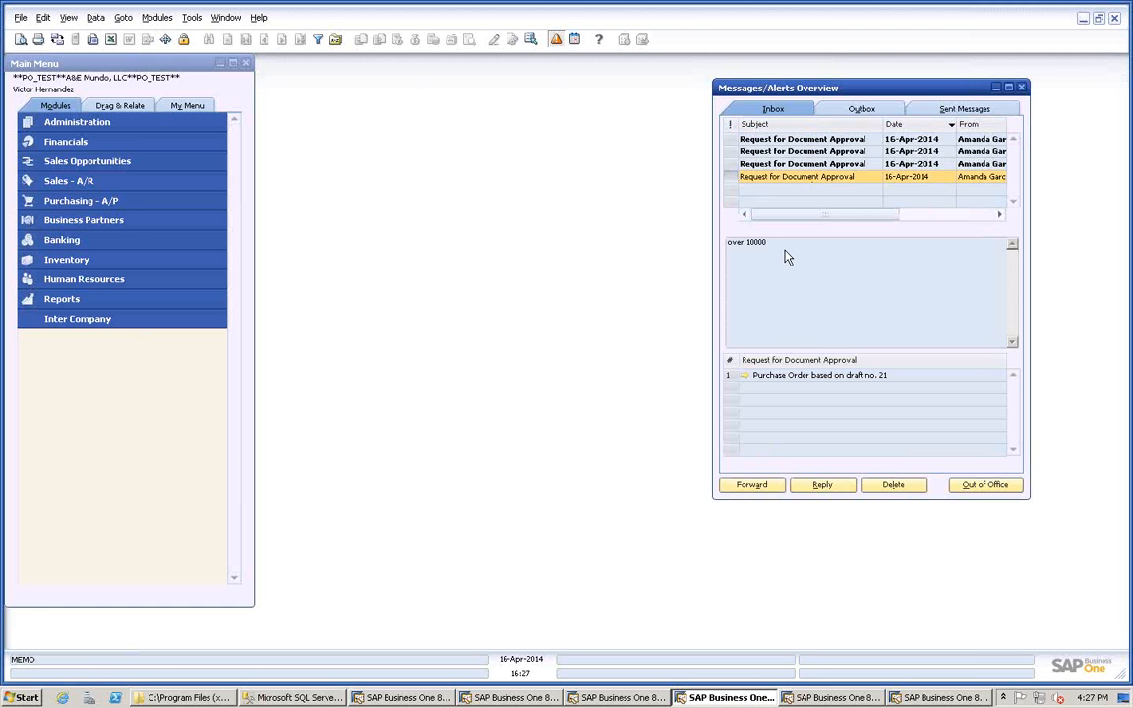
click(783, 140)
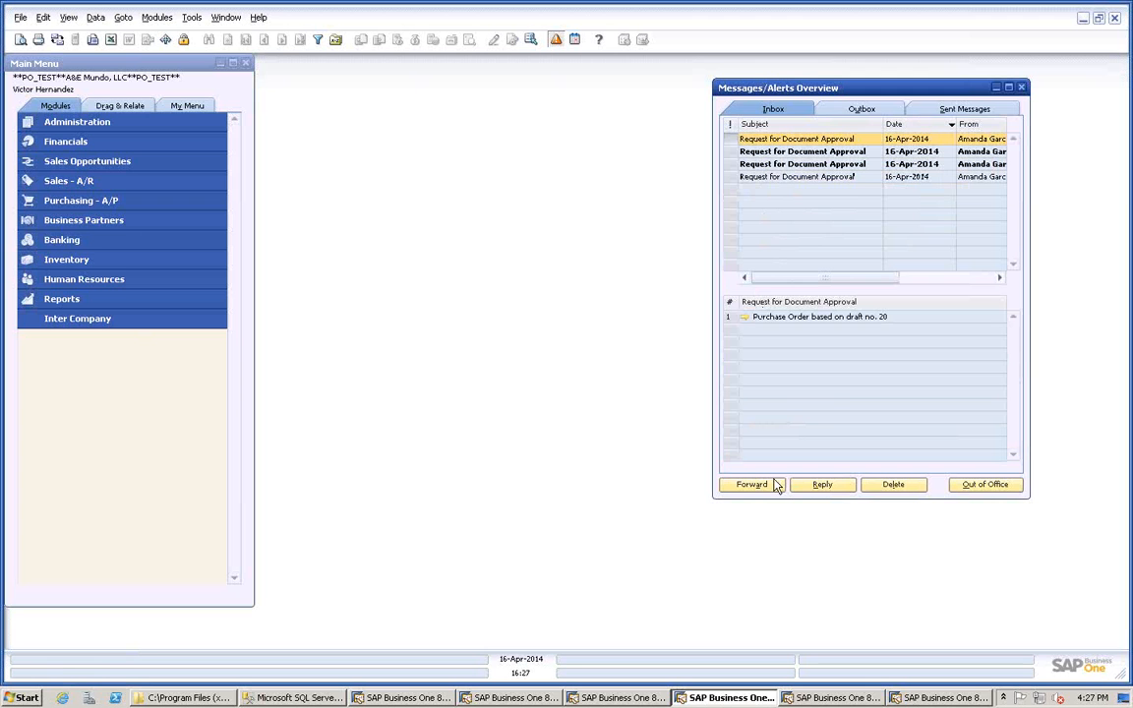
click(746, 320)
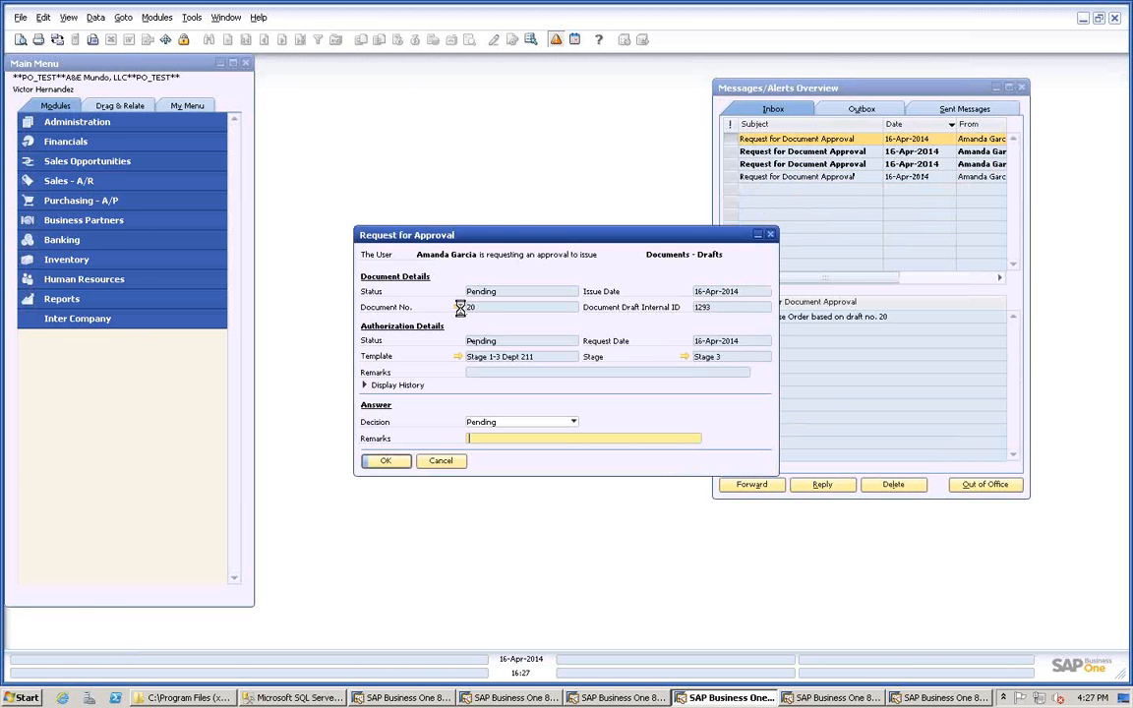
click(459, 308)
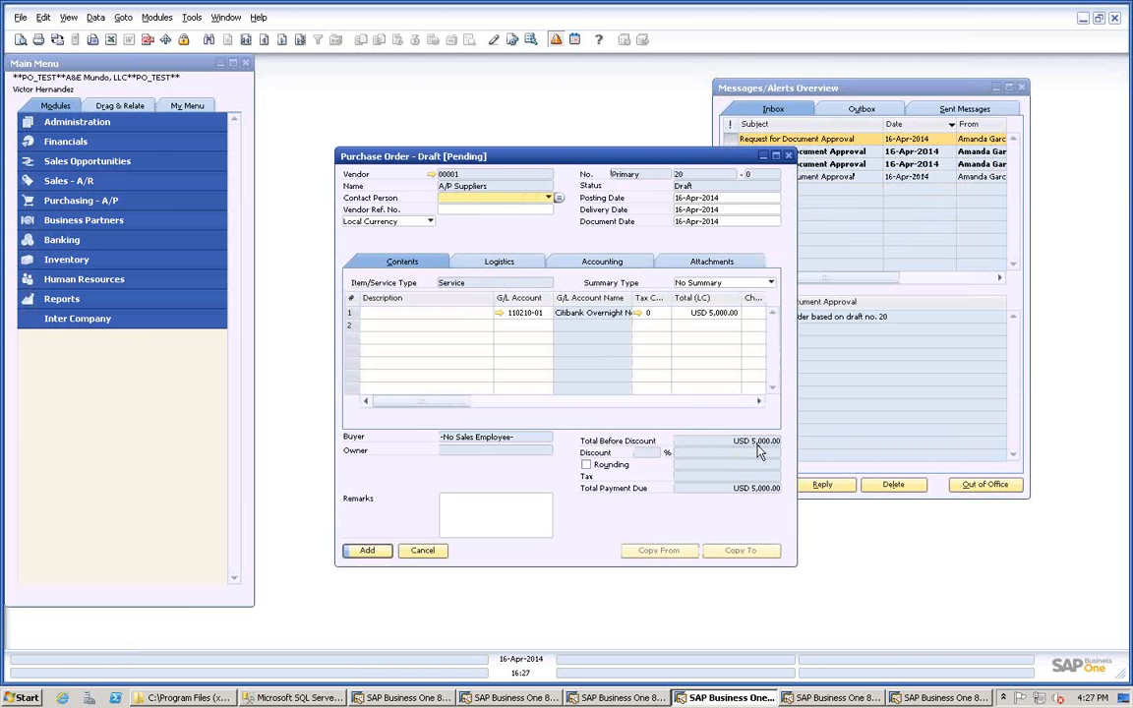
click(423, 550)
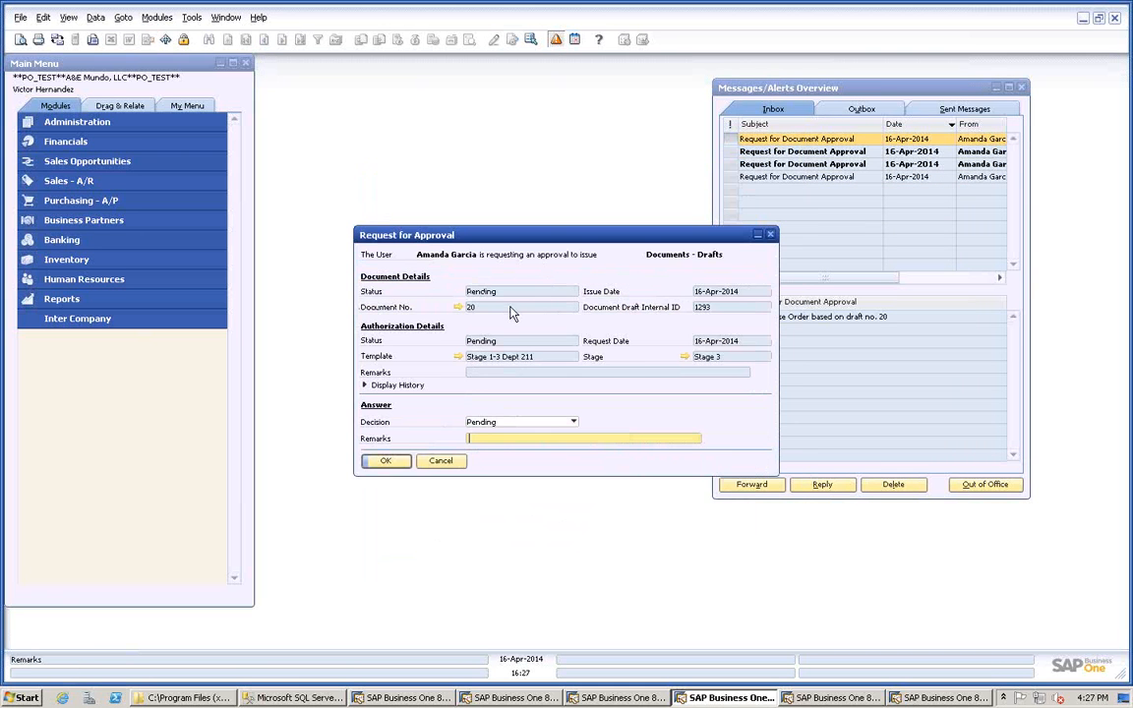
Set the Stage 3 decision on the "Stage 1-3 Dept 211" request to Approved, update it and close the request.
click(575, 422)
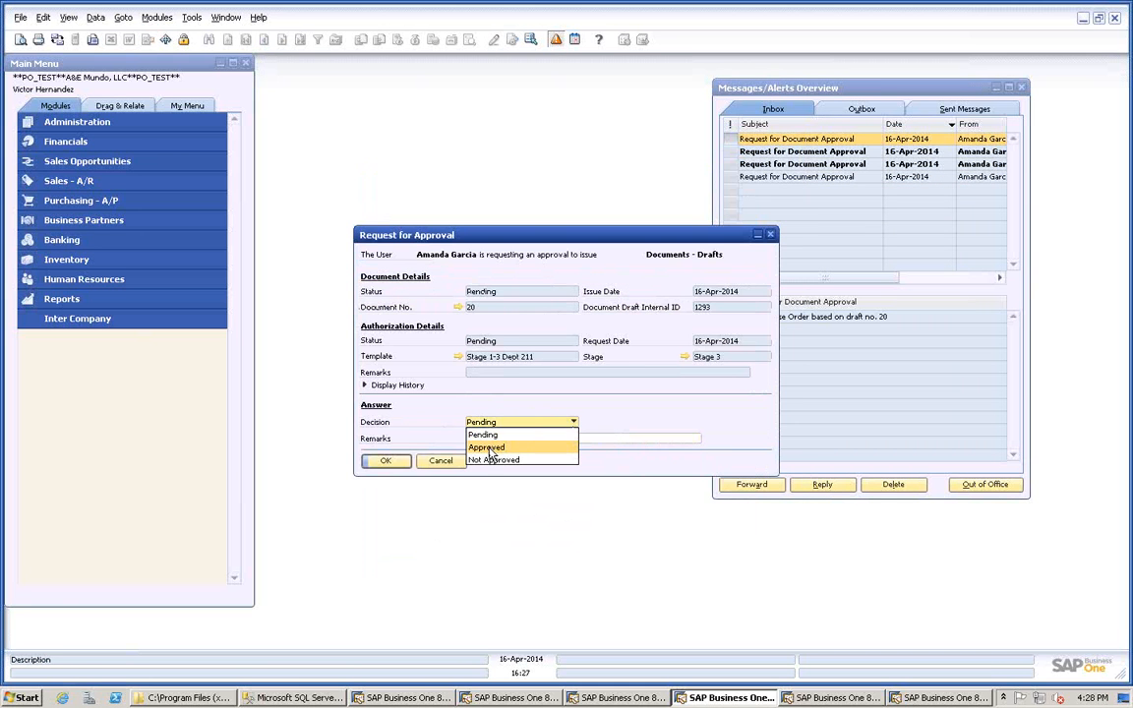
click(490, 448)
click(384, 462)
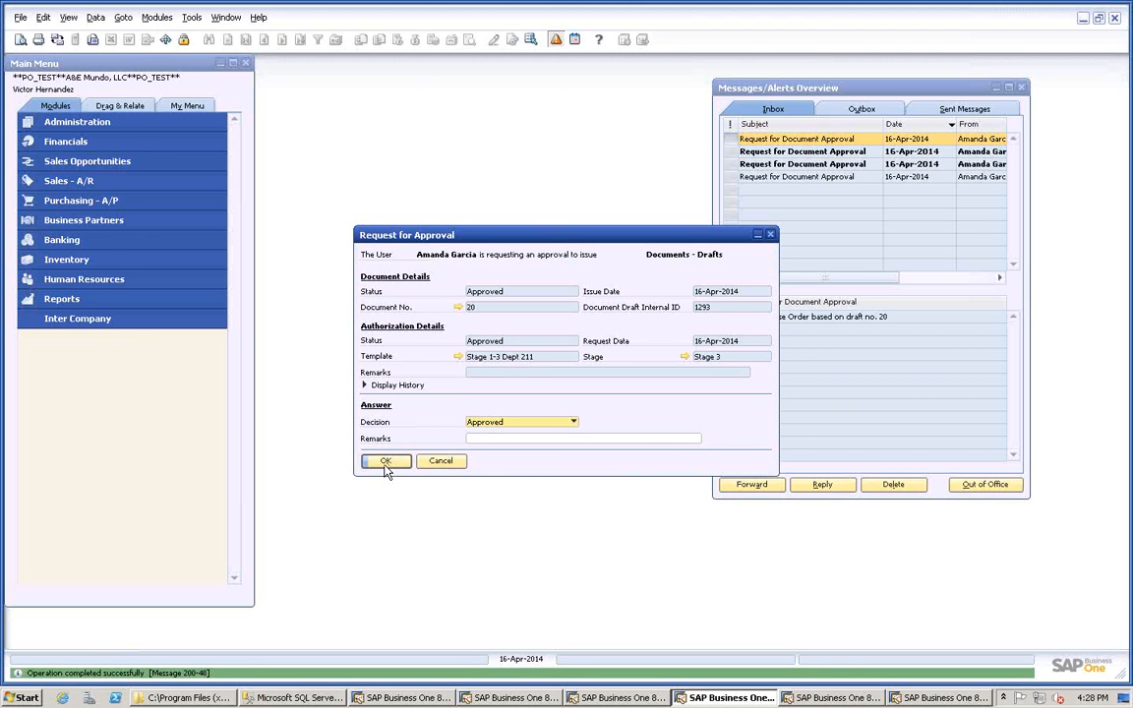
click(385, 461)
Open the second approval request, "Stage 1-4 Dept 211", review its purchase order draft and close the draft unchanged.
click(784, 153)
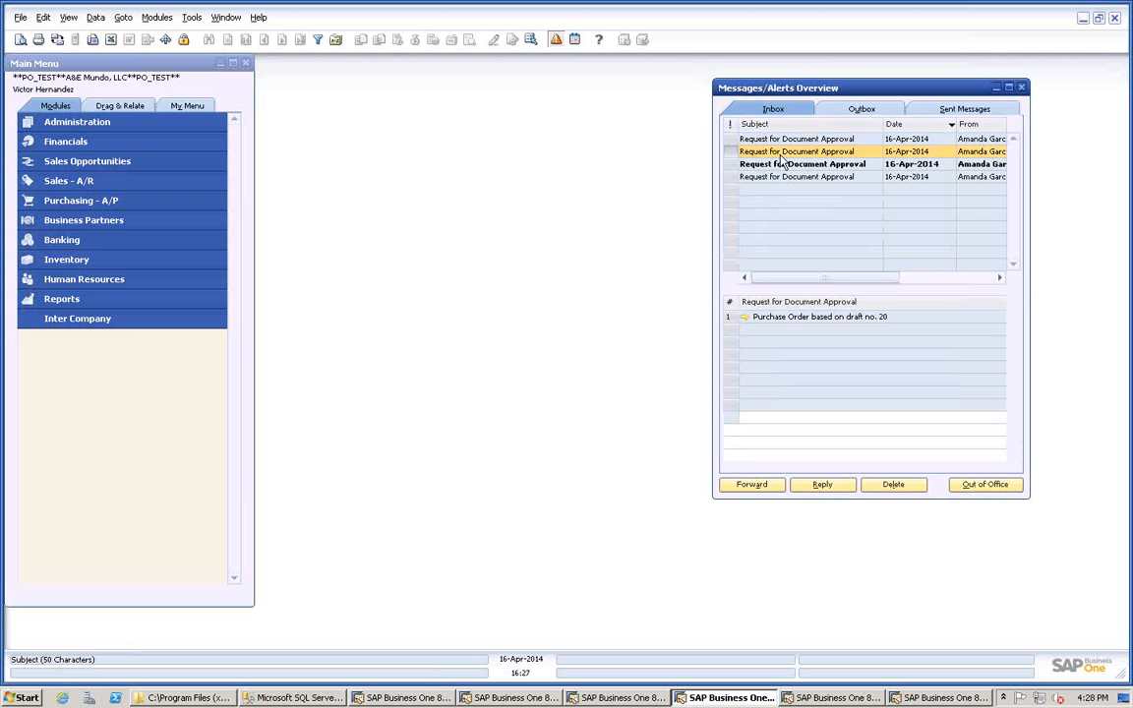
click(745, 318)
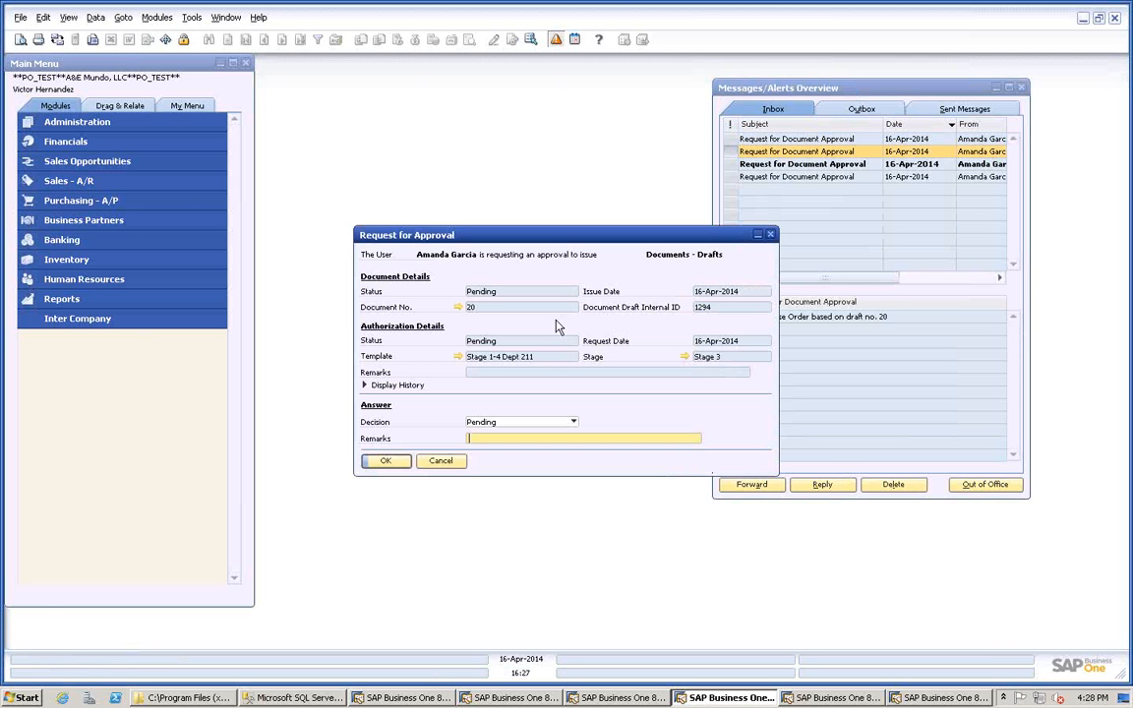
click(458, 308)
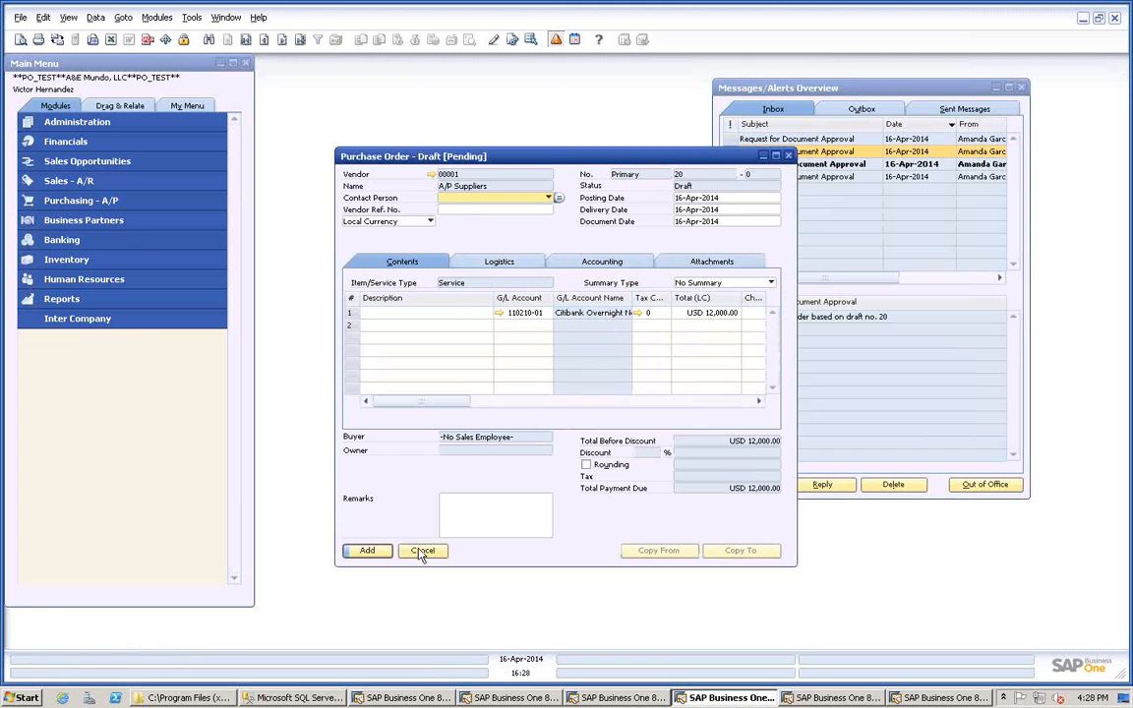
click(421, 549)
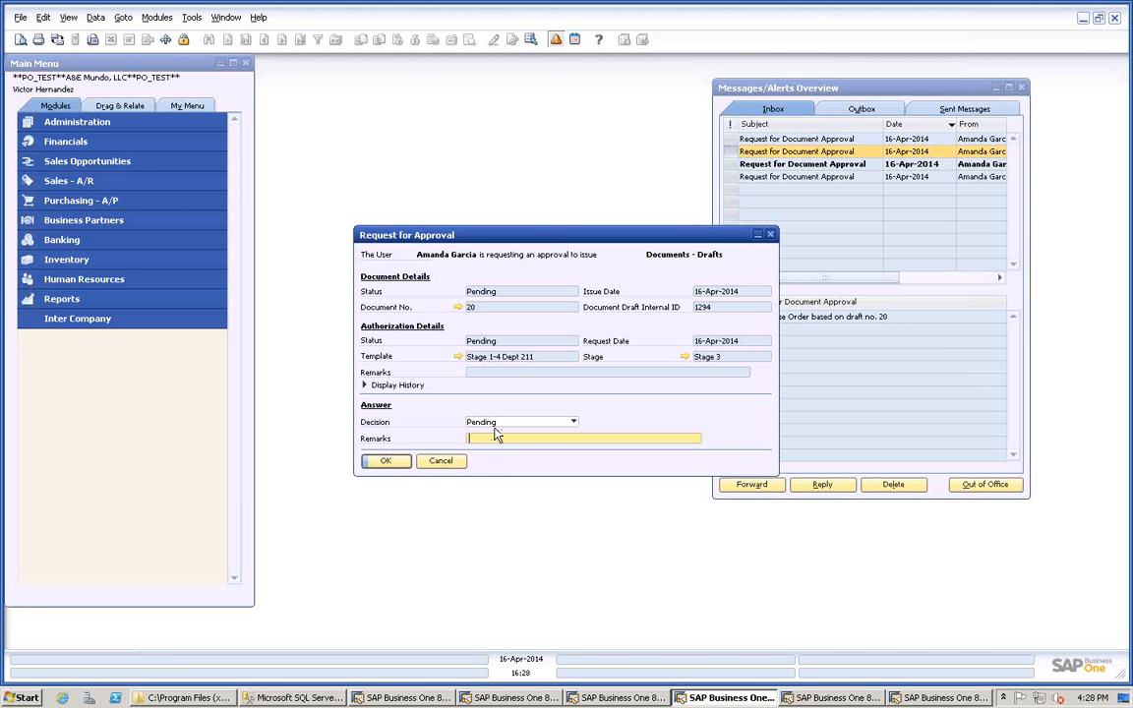
Set the Stage 3 decision on the "Stage 1-4 Dept 211" request to Approved, update it and close the request.
click(574, 423)
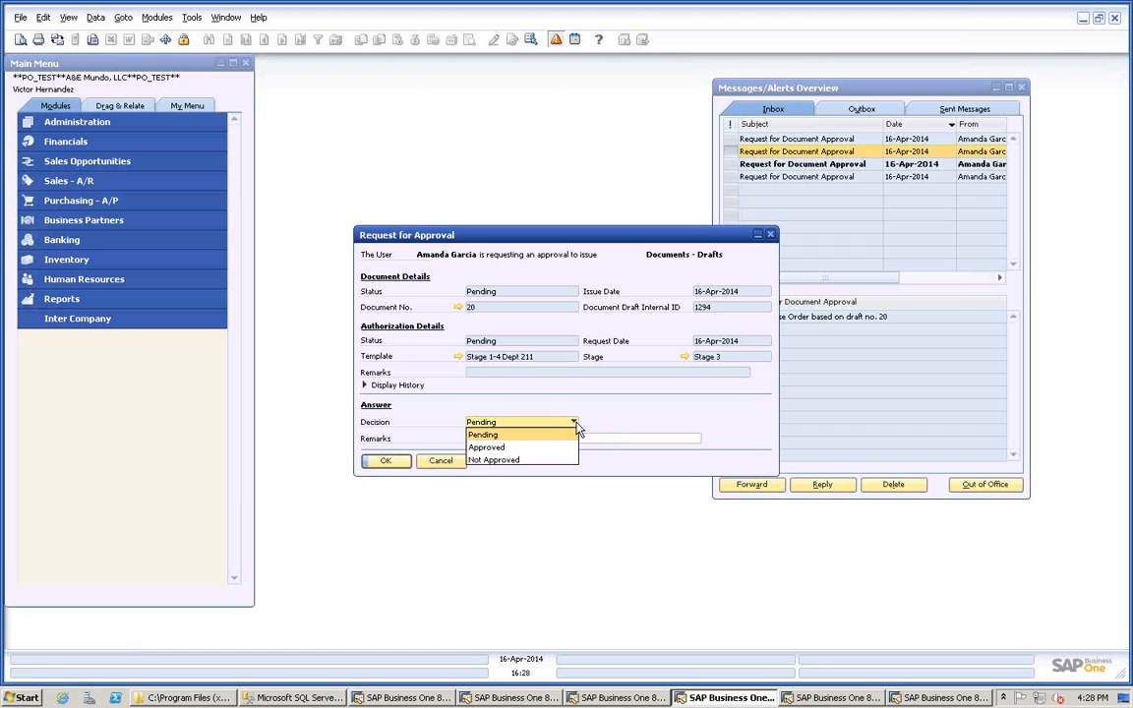
click(487, 447)
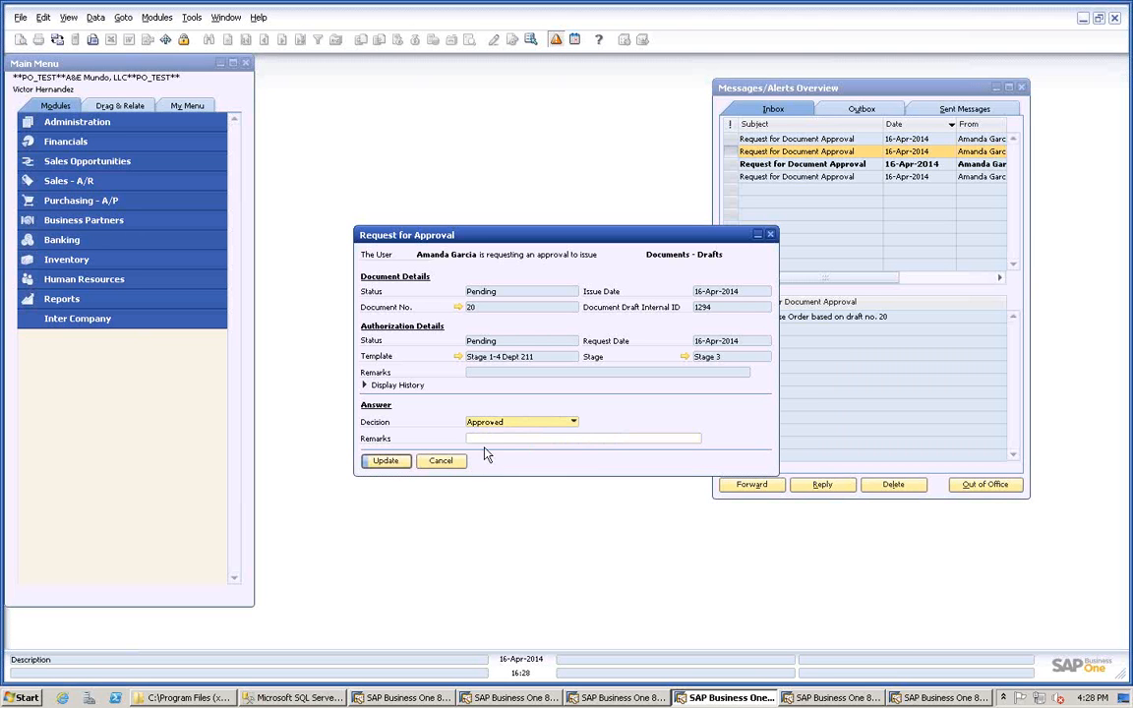
click(386, 461)
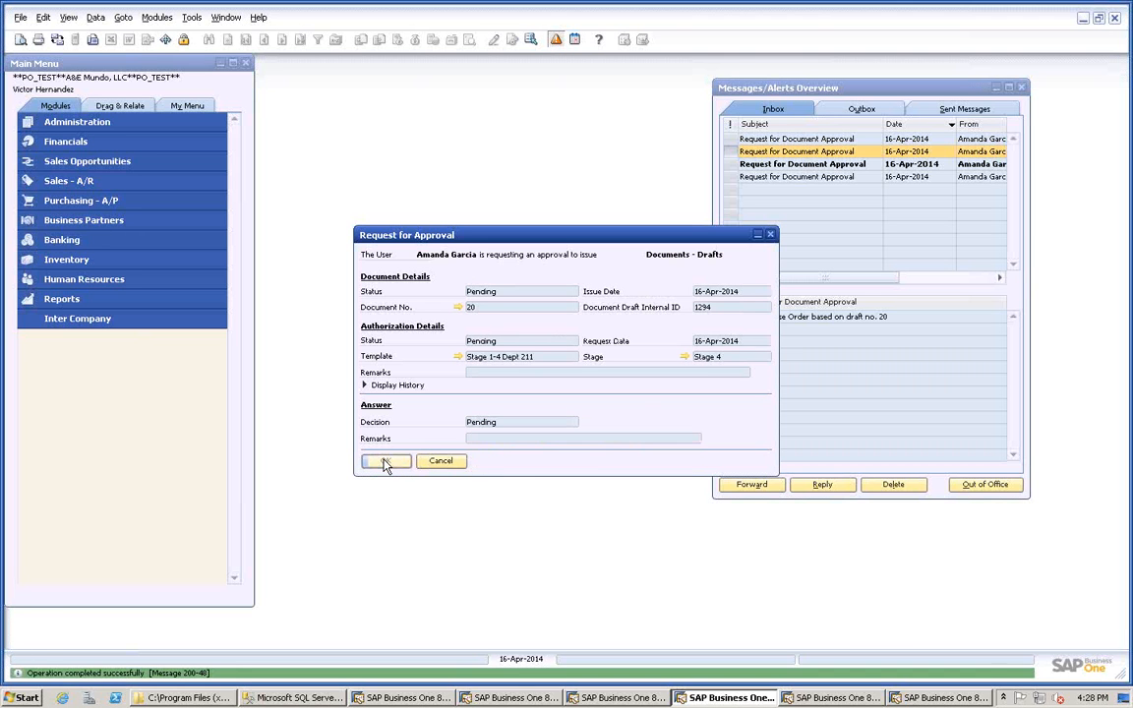
click(441, 460)
Open the third request, with the remark "between", set its Stage 3 decision to Approved, update it and close it.
click(791, 164)
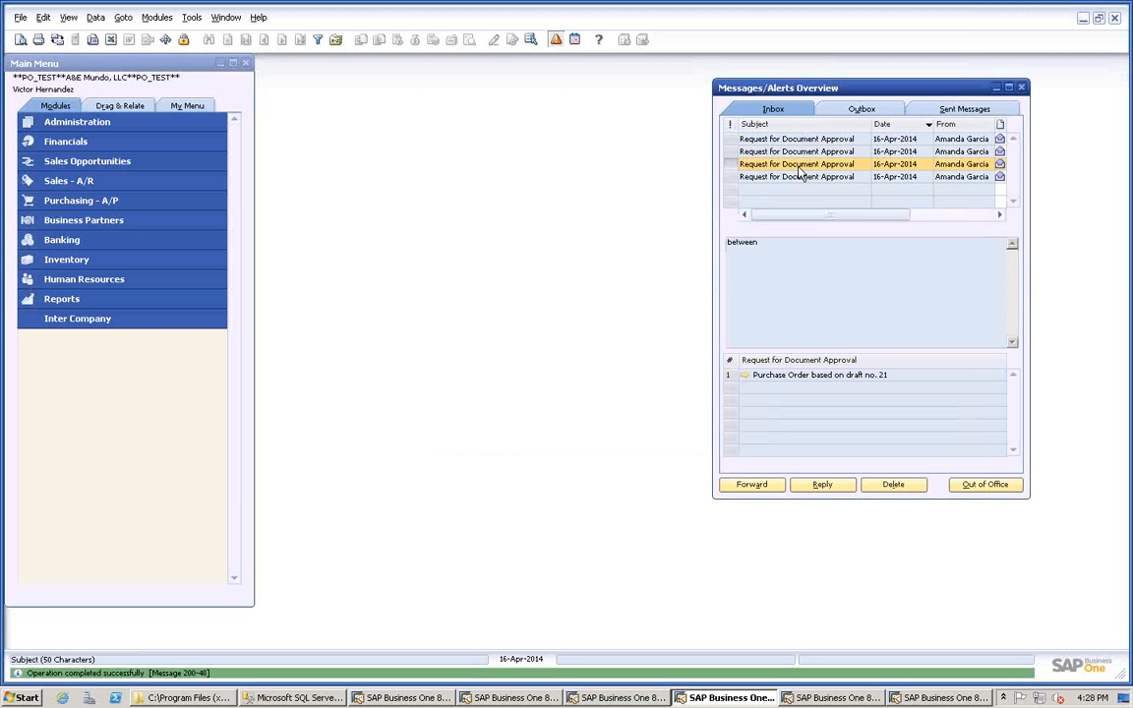
click(745, 376)
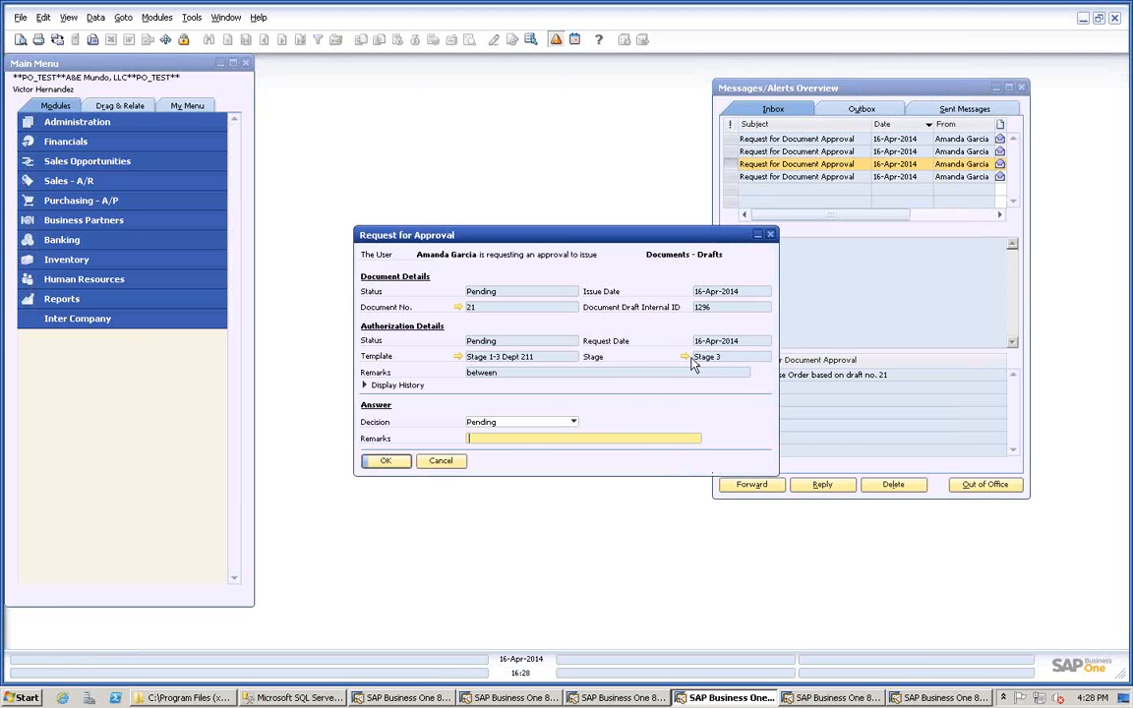
click(573, 422)
click(497, 445)
click(385, 466)
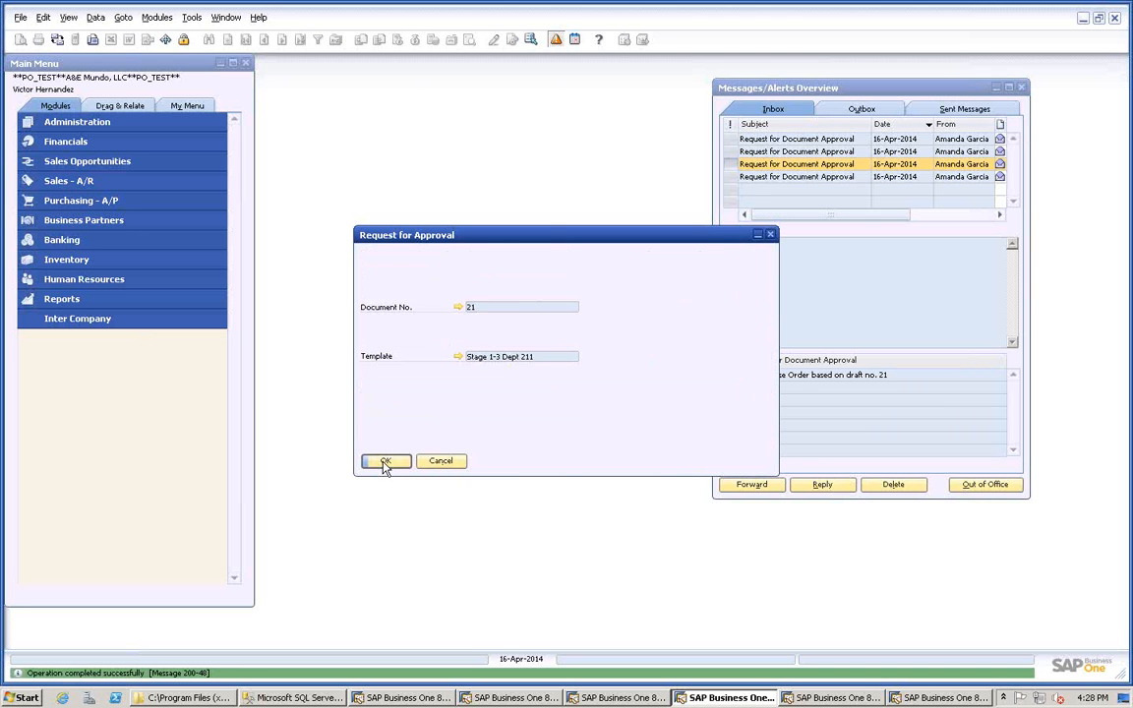
click(385, 464)
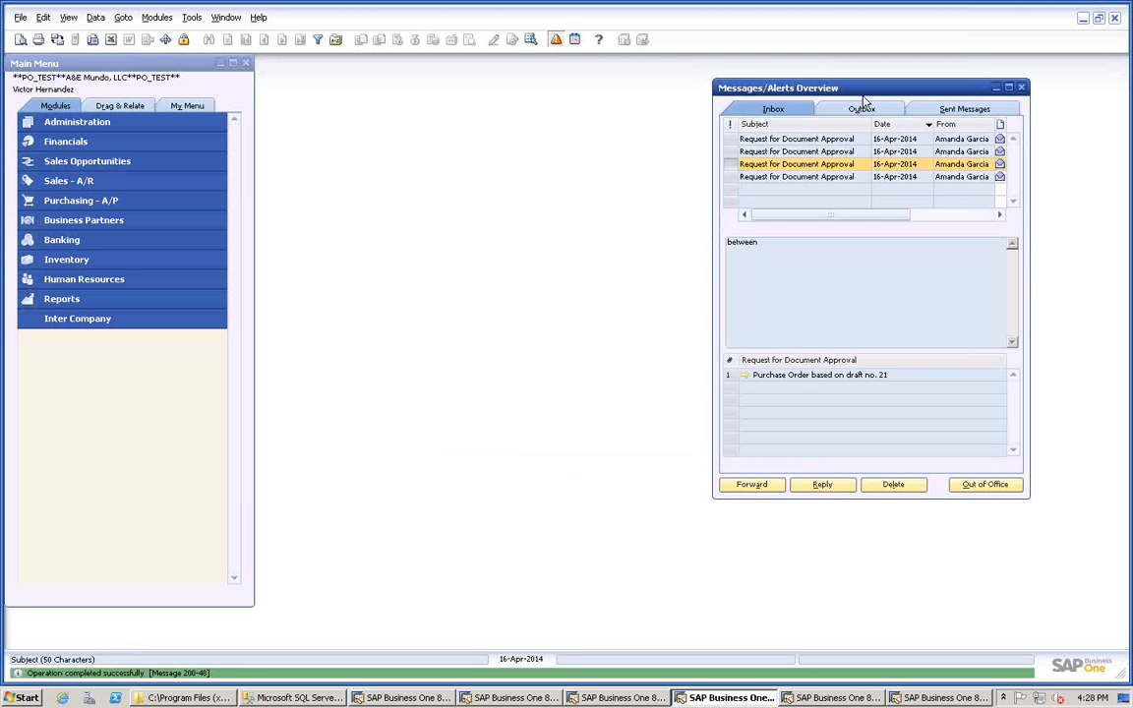
Switch to the Stage 4 approver's session, open the only approval request, review its purchase order draft and close the draft unchanged.
click(818, 700)
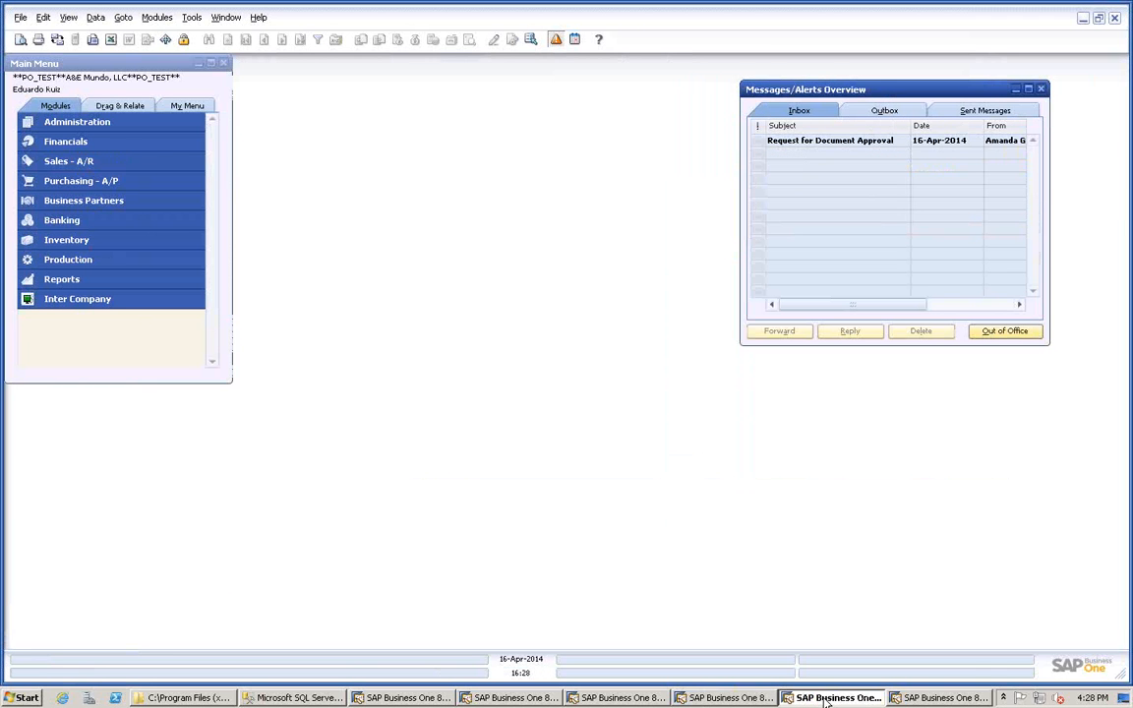
click(876, 141)
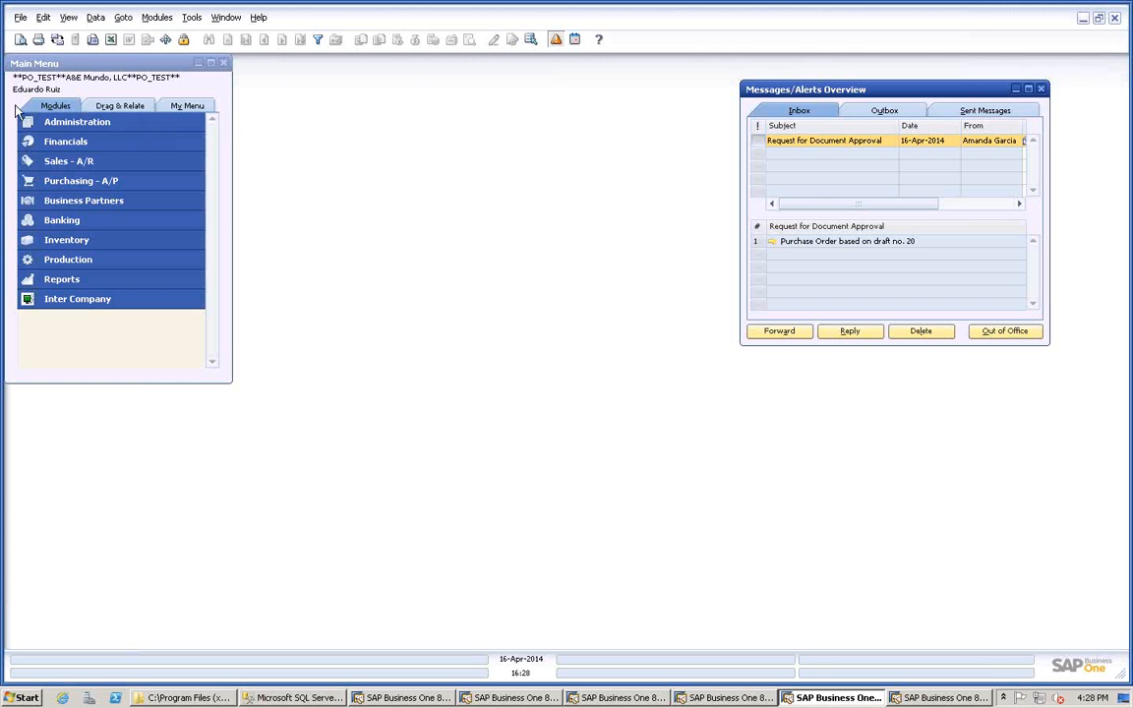
click(772, 242)
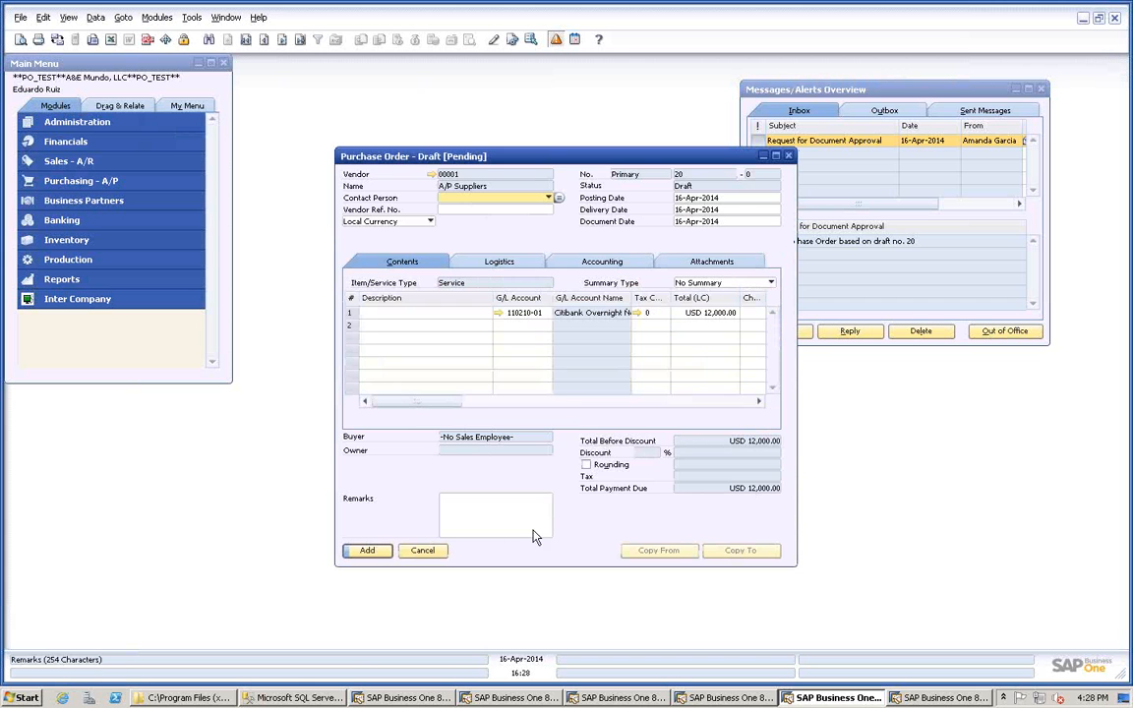
click(423, 549)
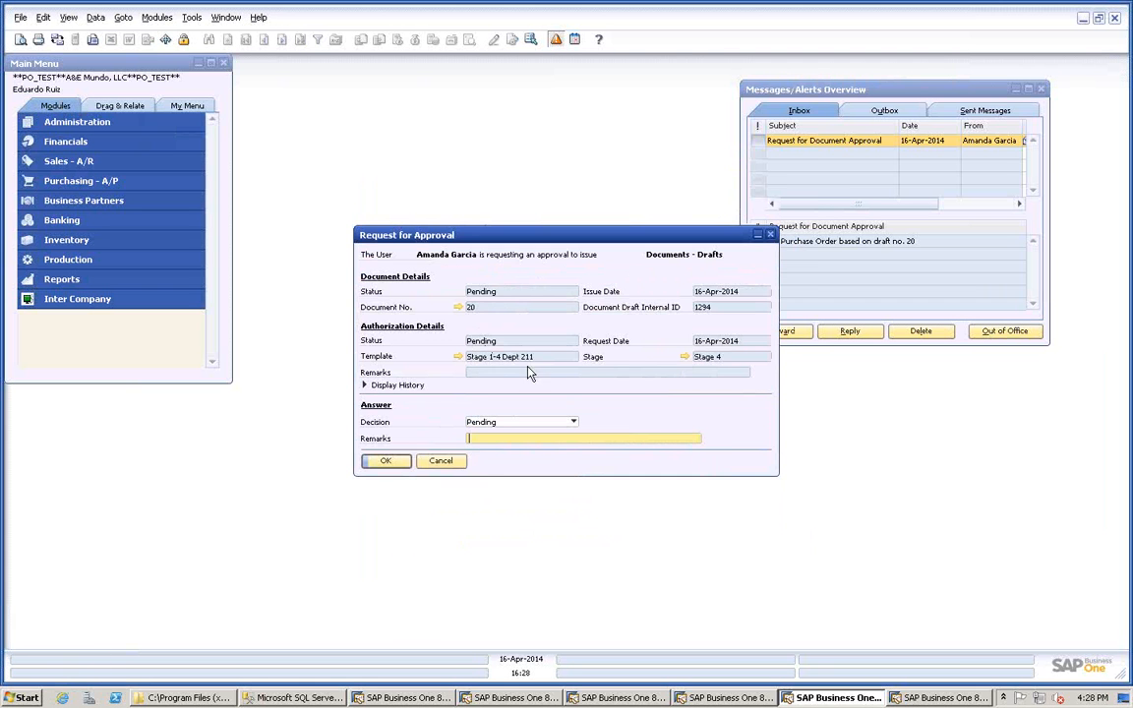
Set the Stage 4 decision on the "Stage 1-4 Dept 211" request to Approved, update it and close the request.
click(574, 423)
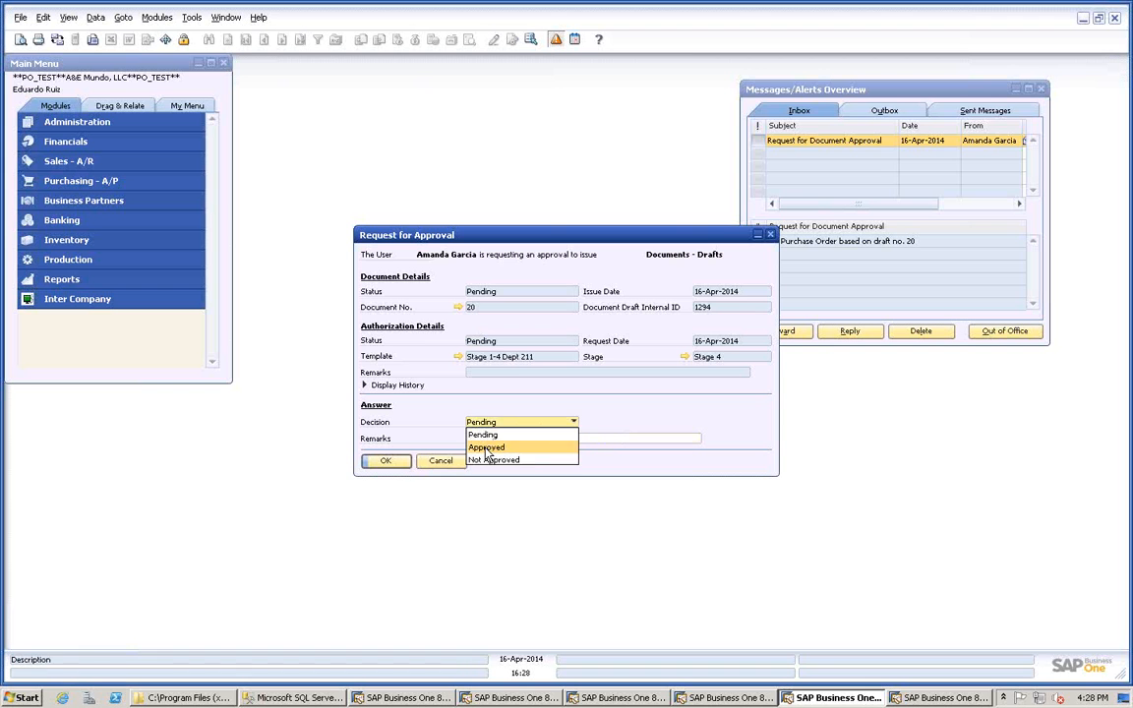
click(486, 447)
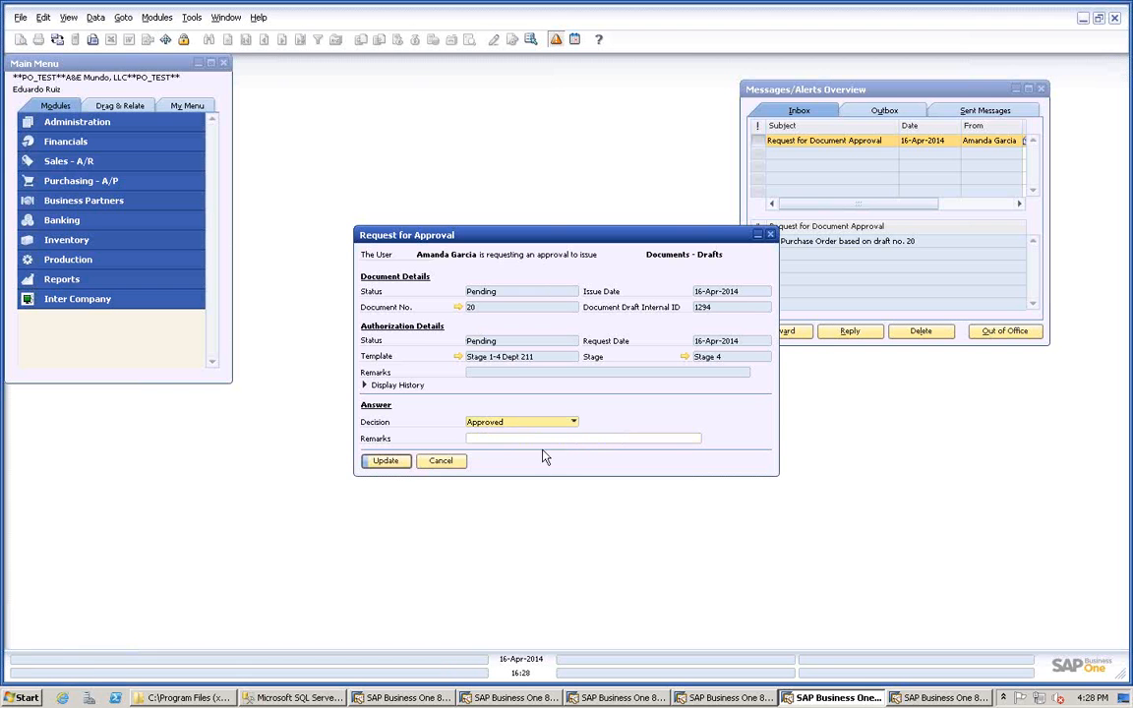
click(384, 461)
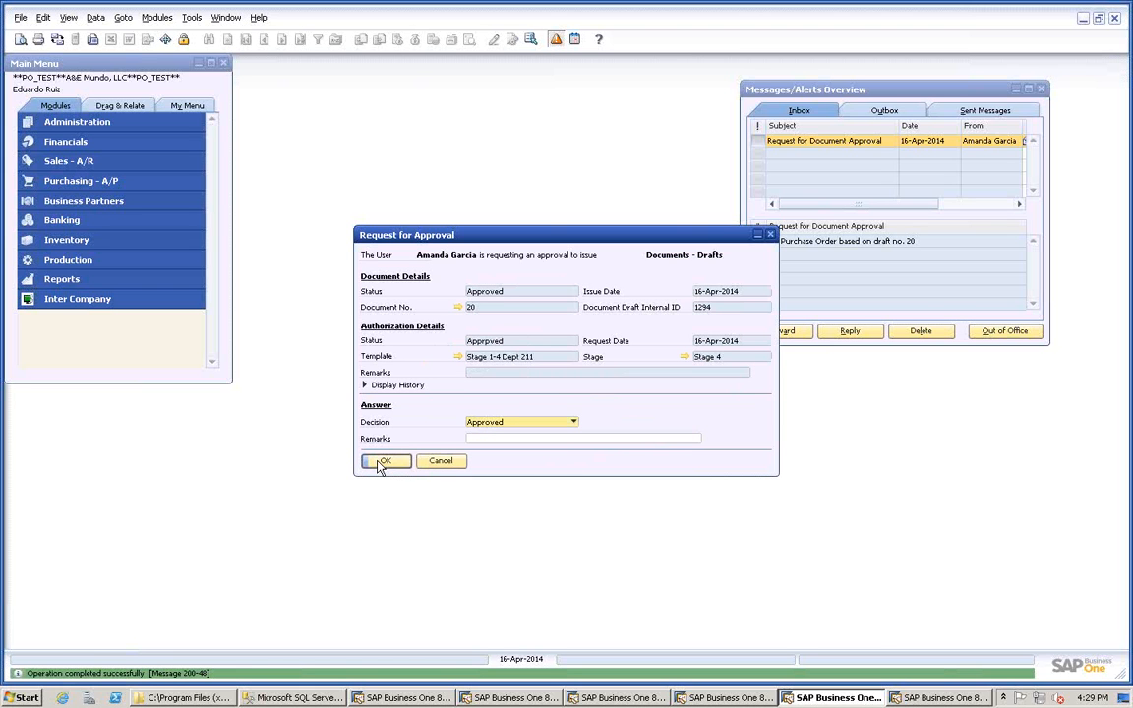
click(384, 461)
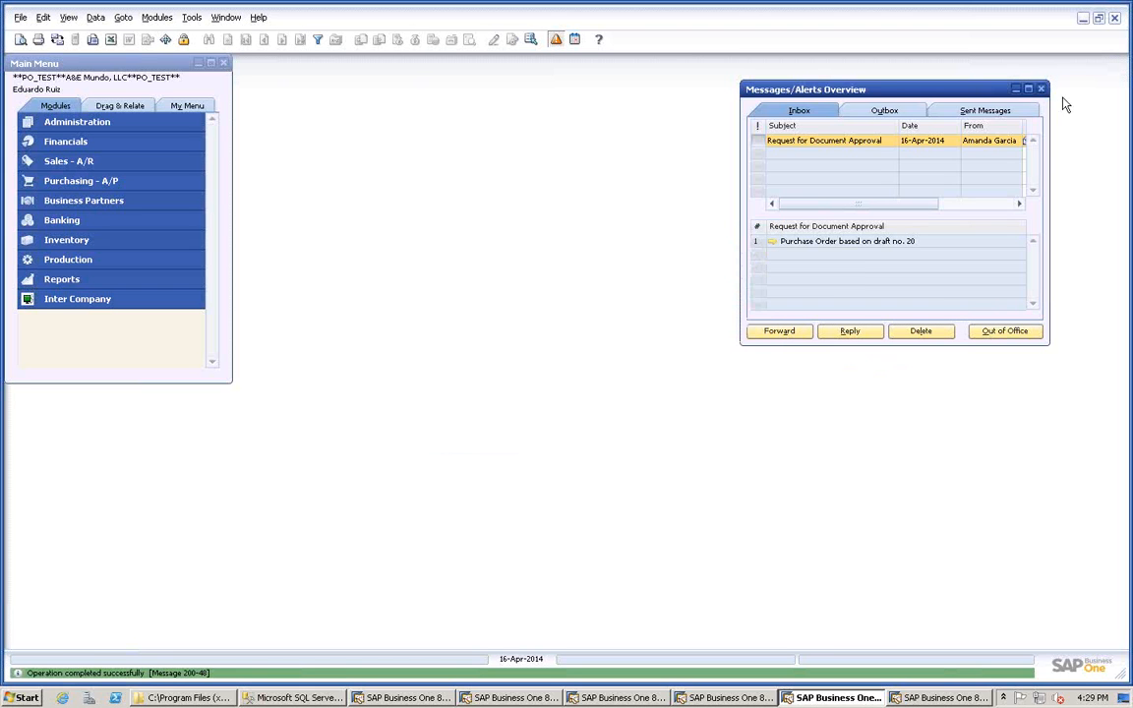
Switch to the requester's session, review purchase order draft 21 from the second approval notification and close it without adding it.
click(405, 697)
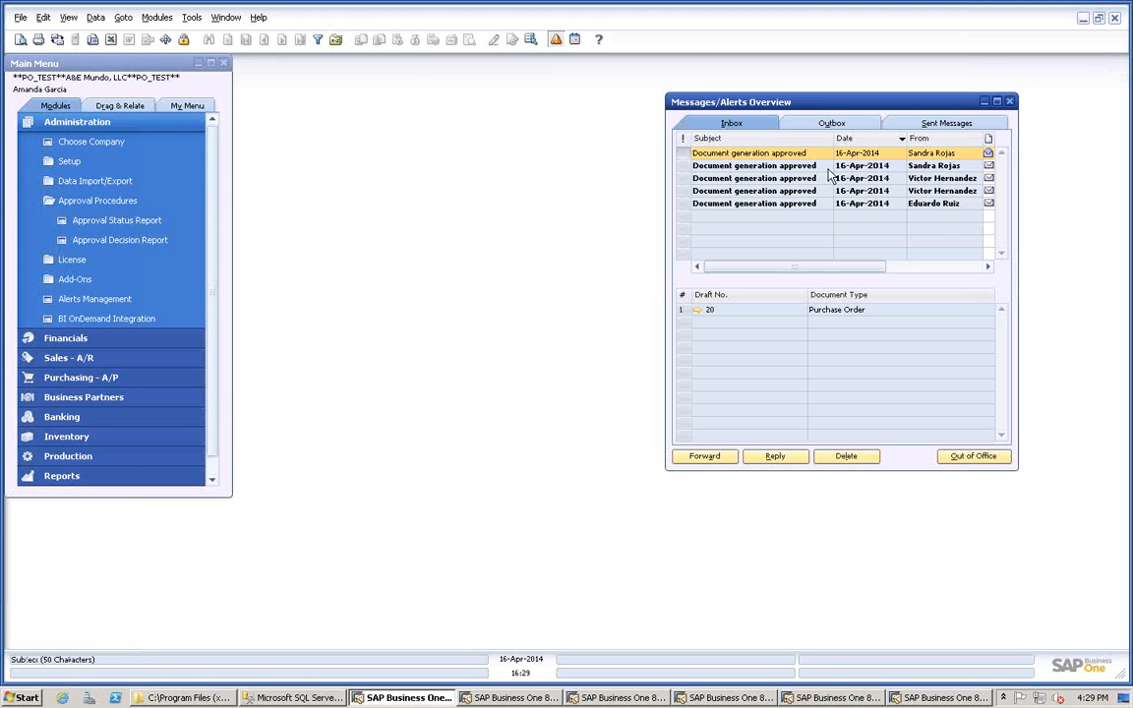
click(782, 167)
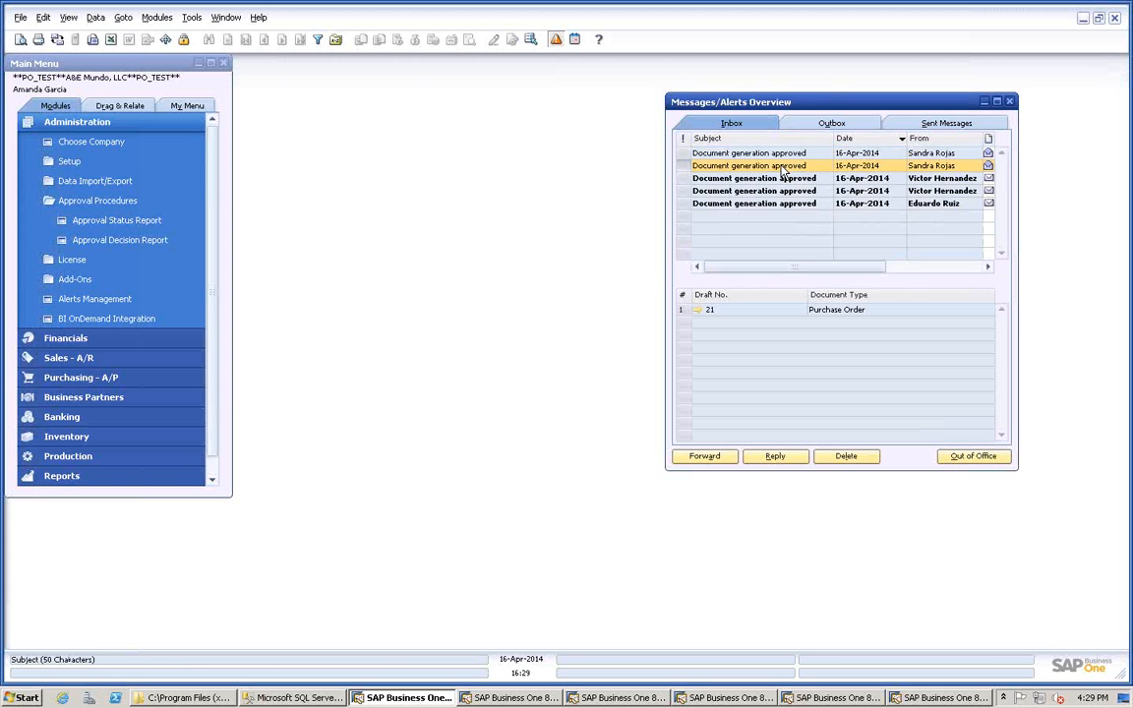
click(698, 310)
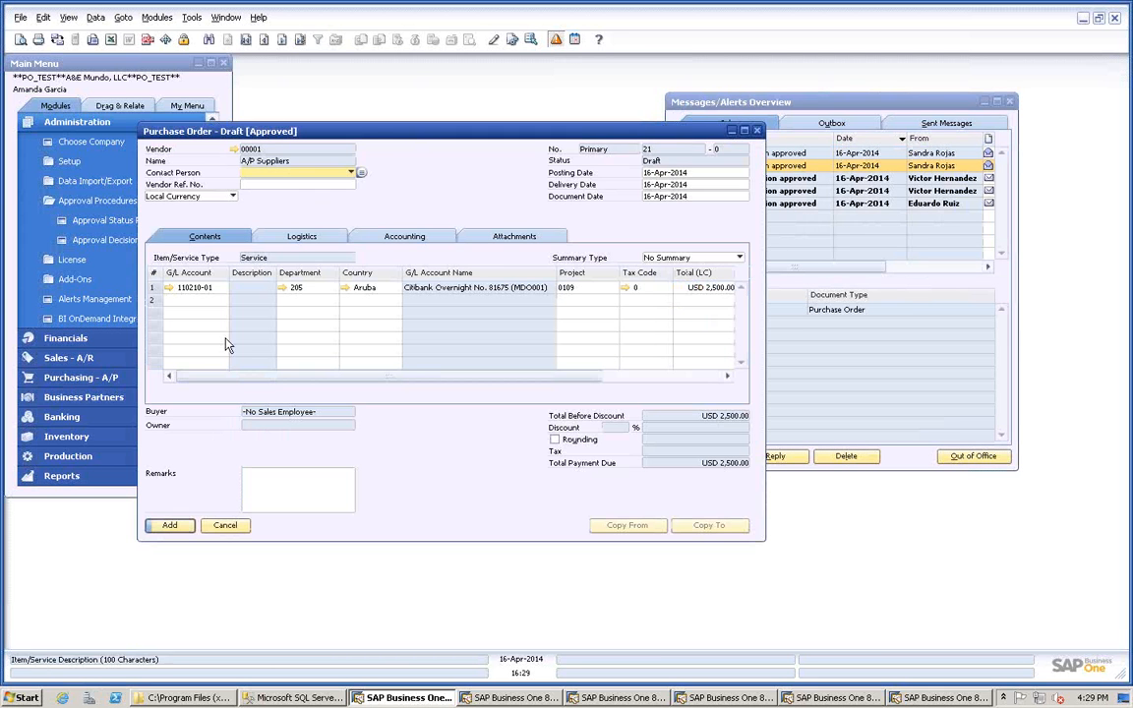
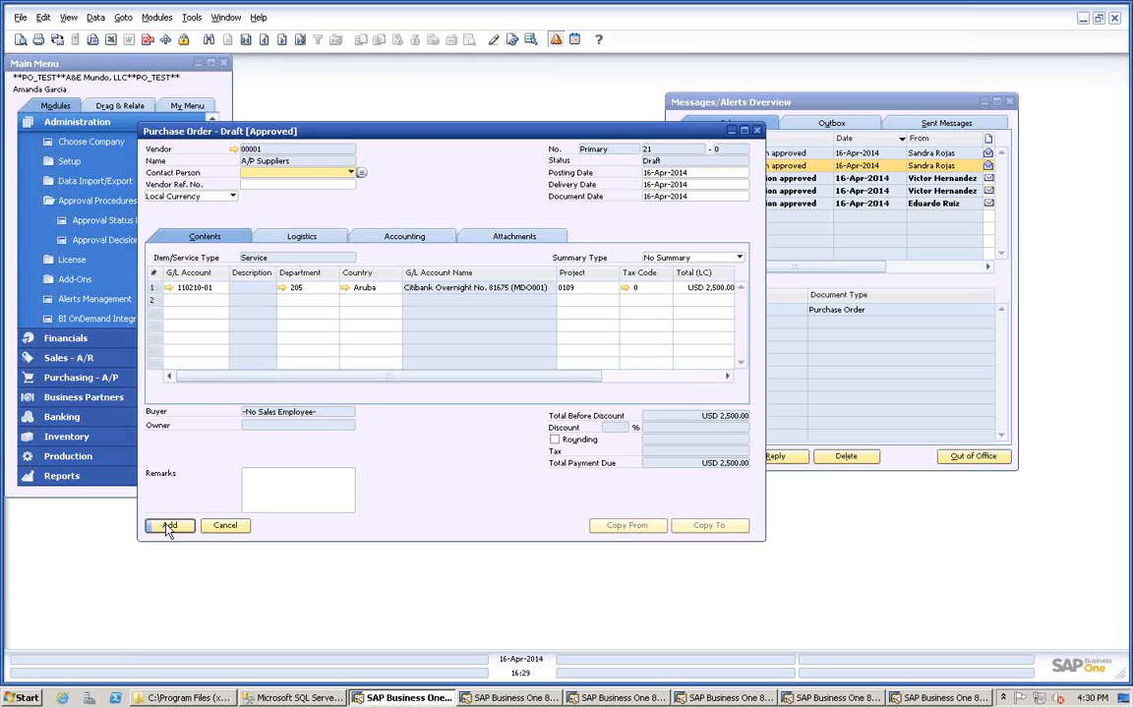
click(224, 527)
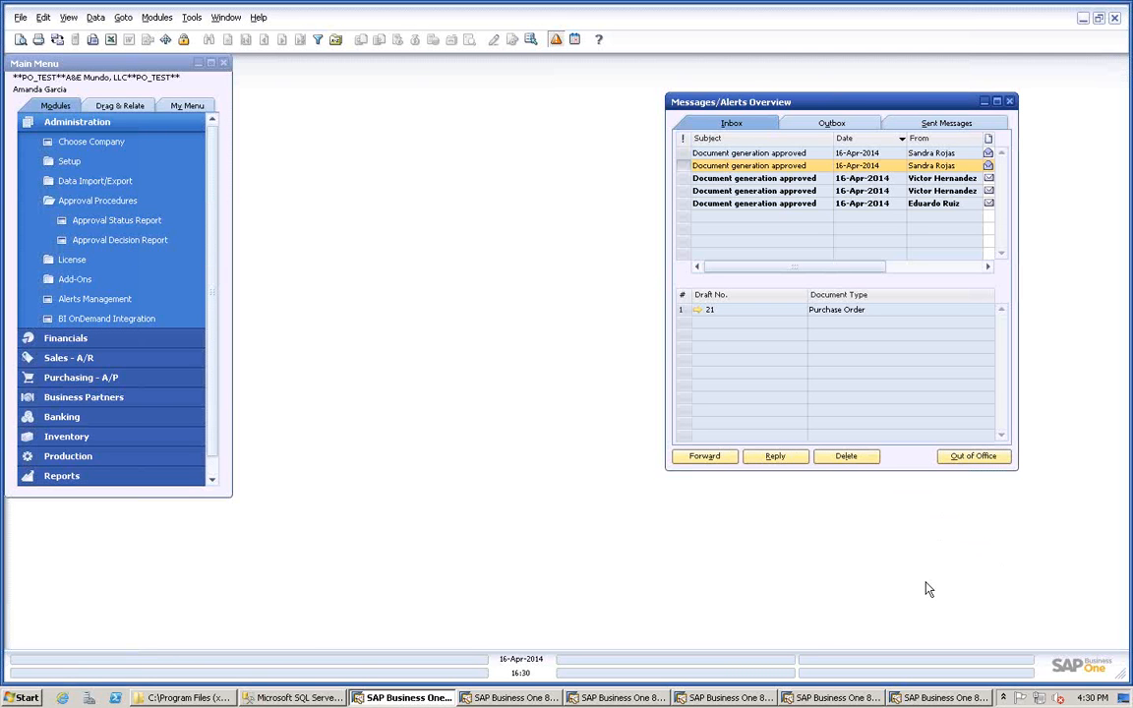
Return to the Stage 4 approver's session and run the Approval Decision Report for all three decision types.
click(940, 699)
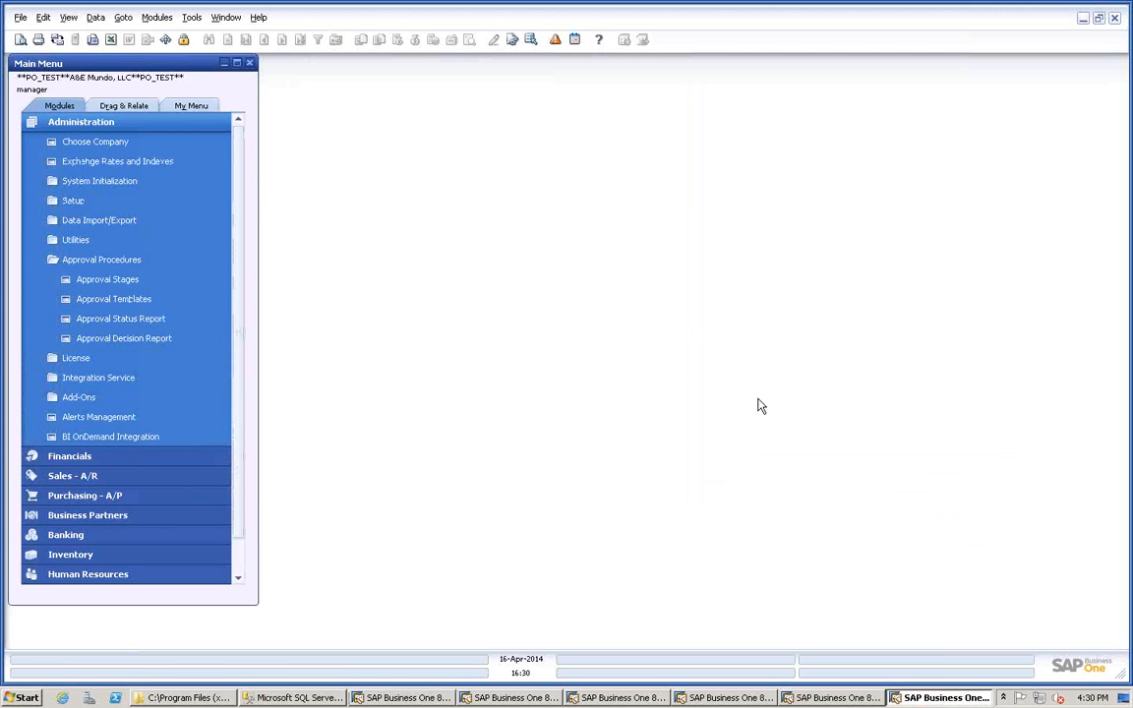
click(819, 699)
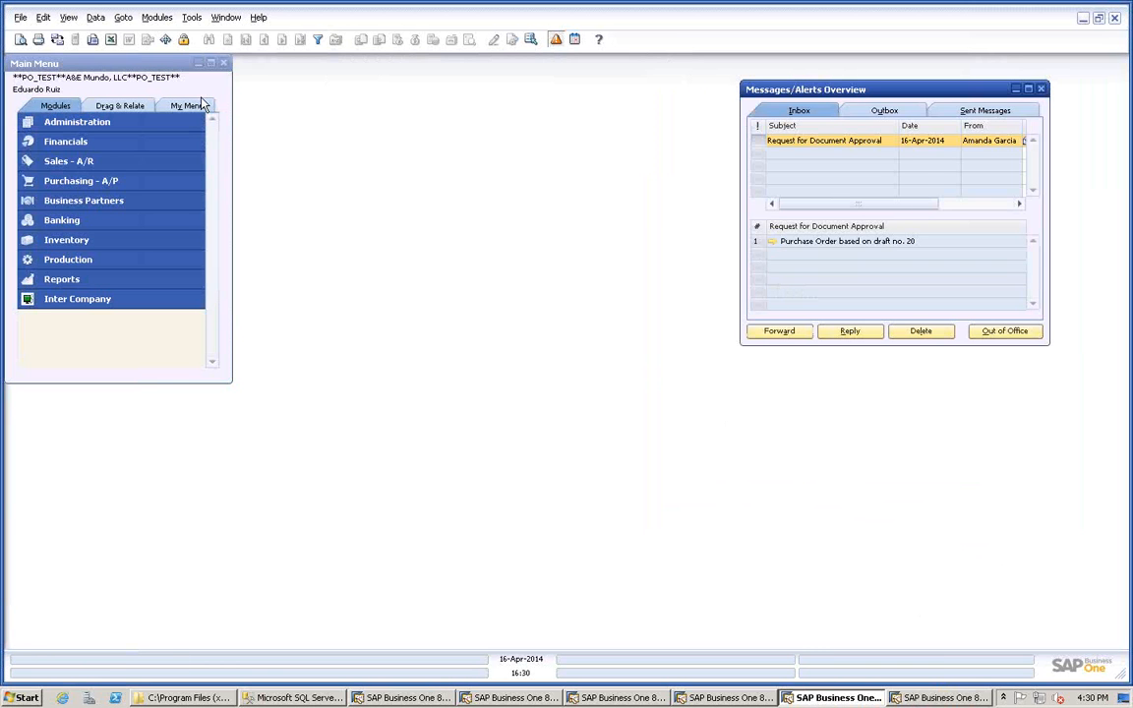
click(97, 122)
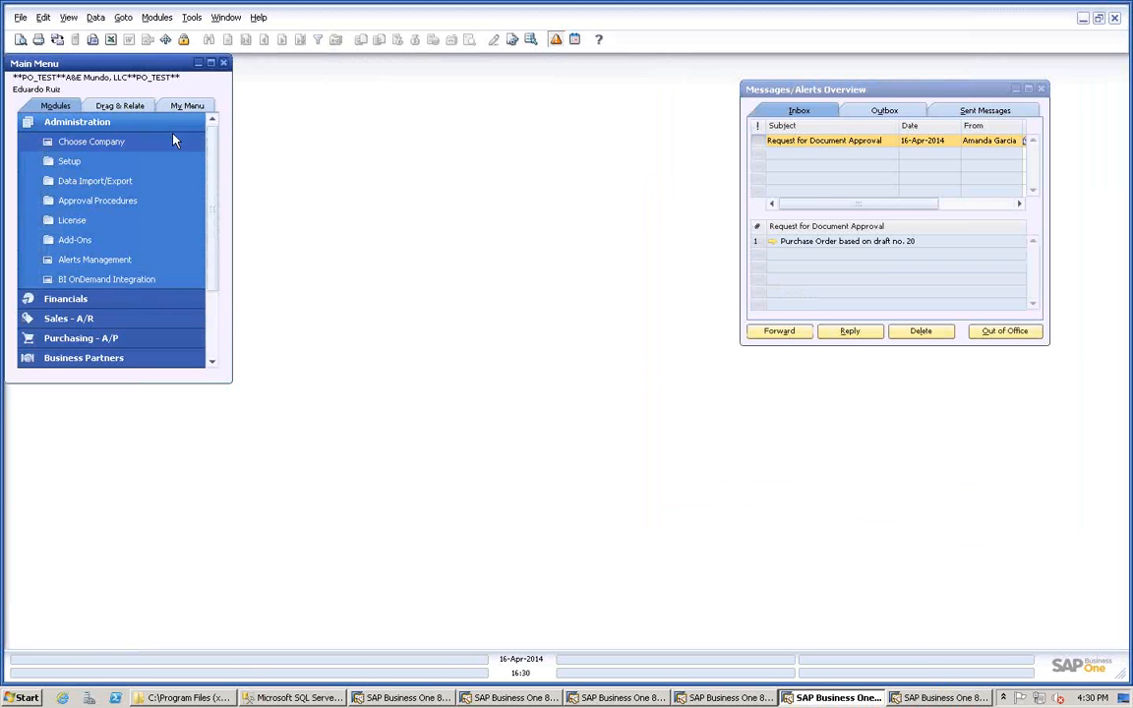
click(91, 199)
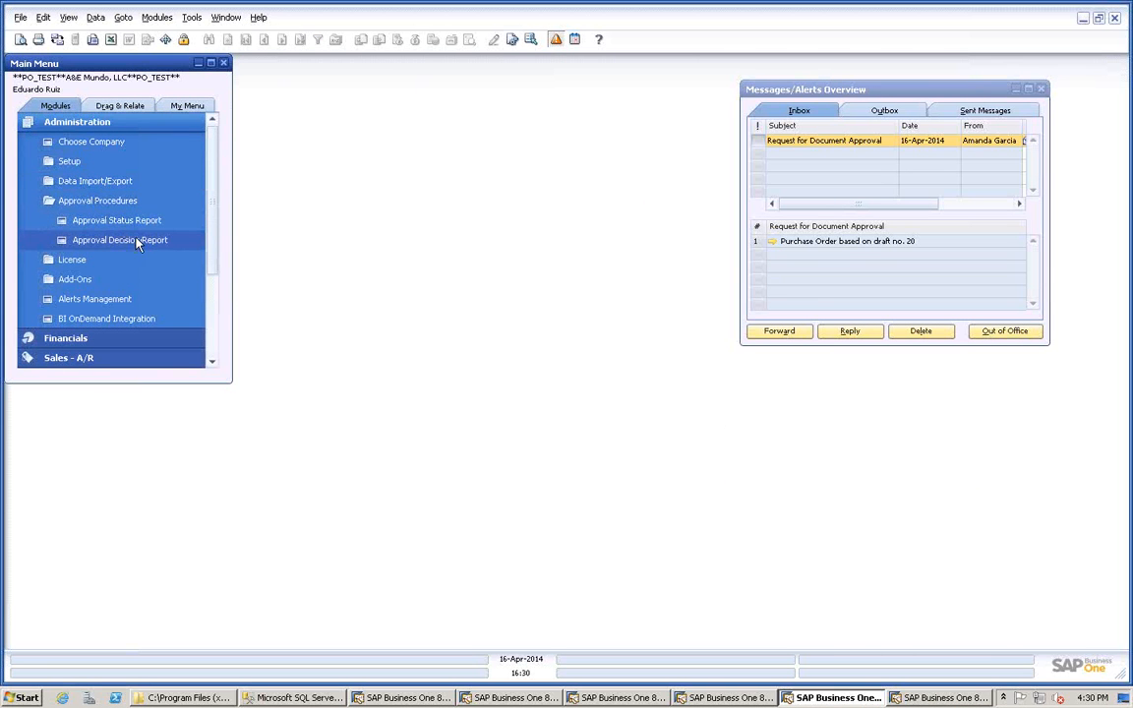
click(123, 240)
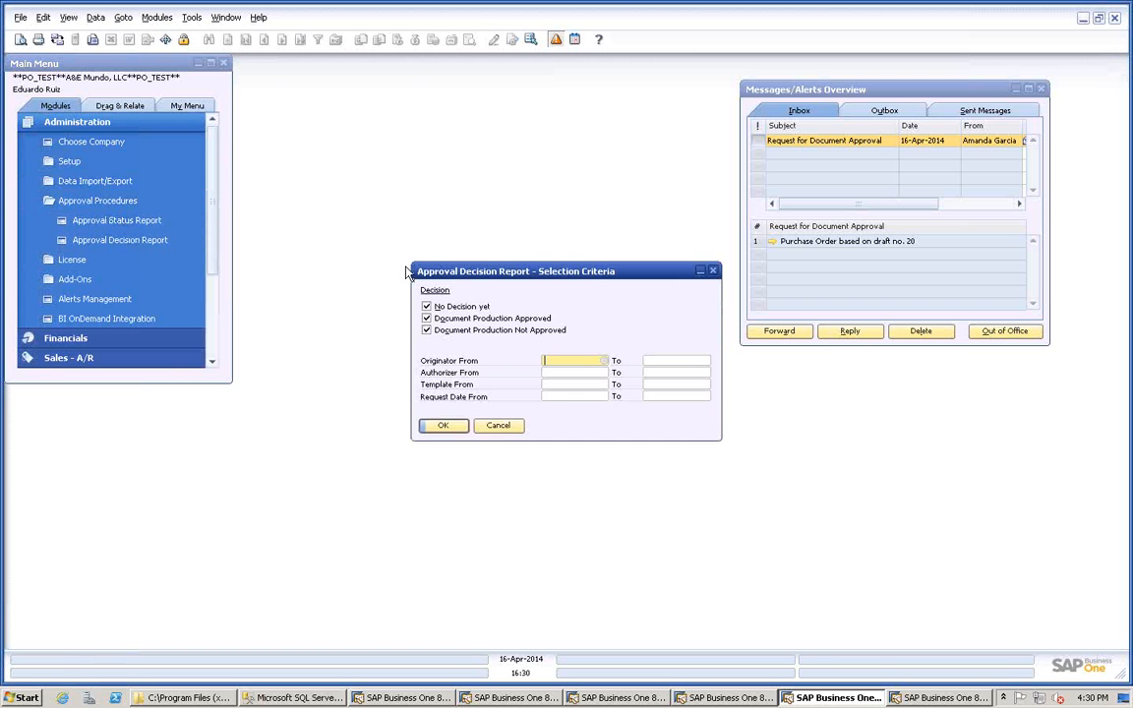
drag(475, 270, 381, 160)
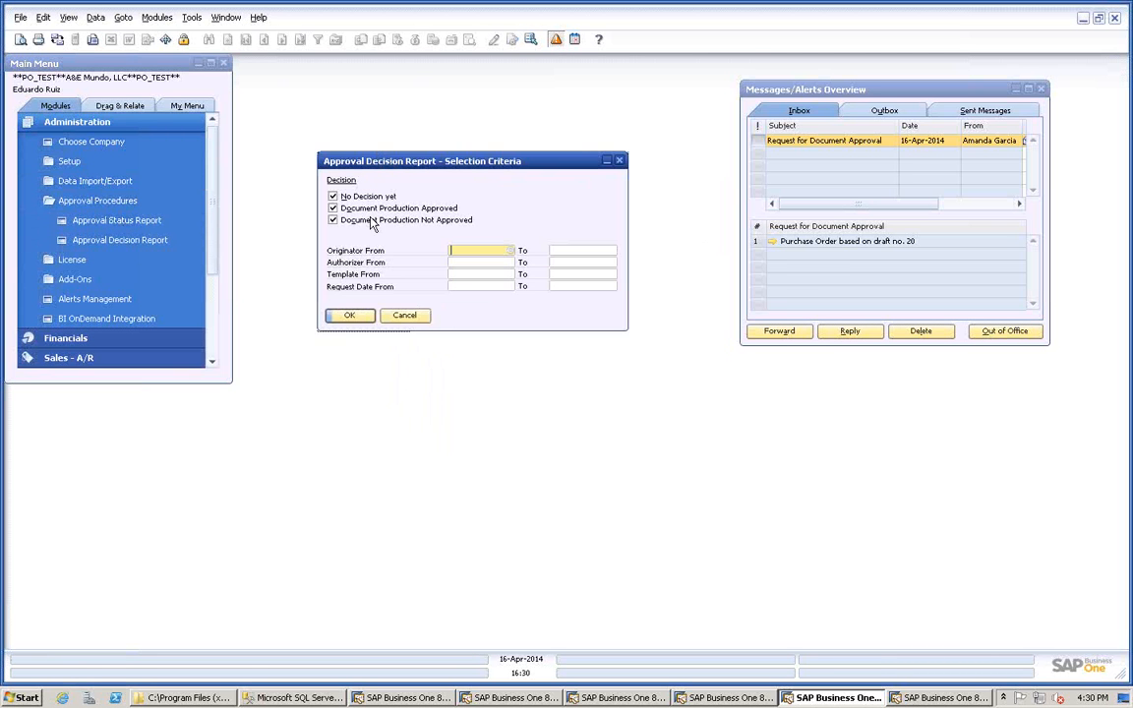
click(354, 317)
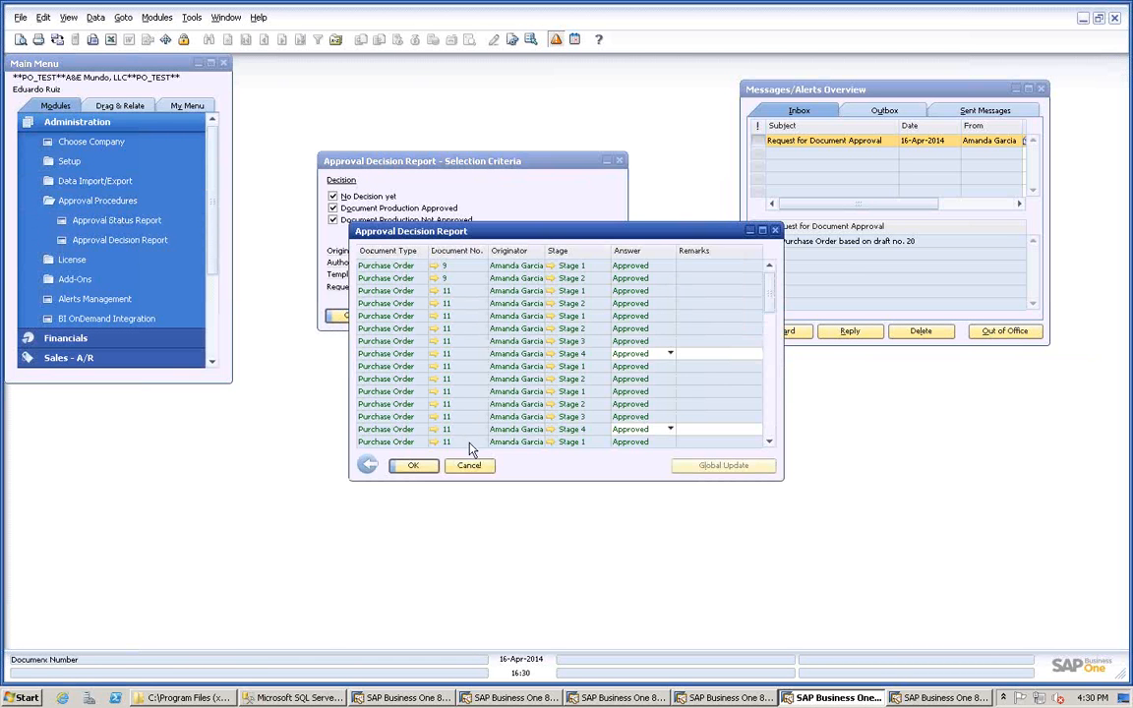
Rerun the Approval Decision Report for requests with No Decision yet only, review the list and close the report.
click(368, 465)
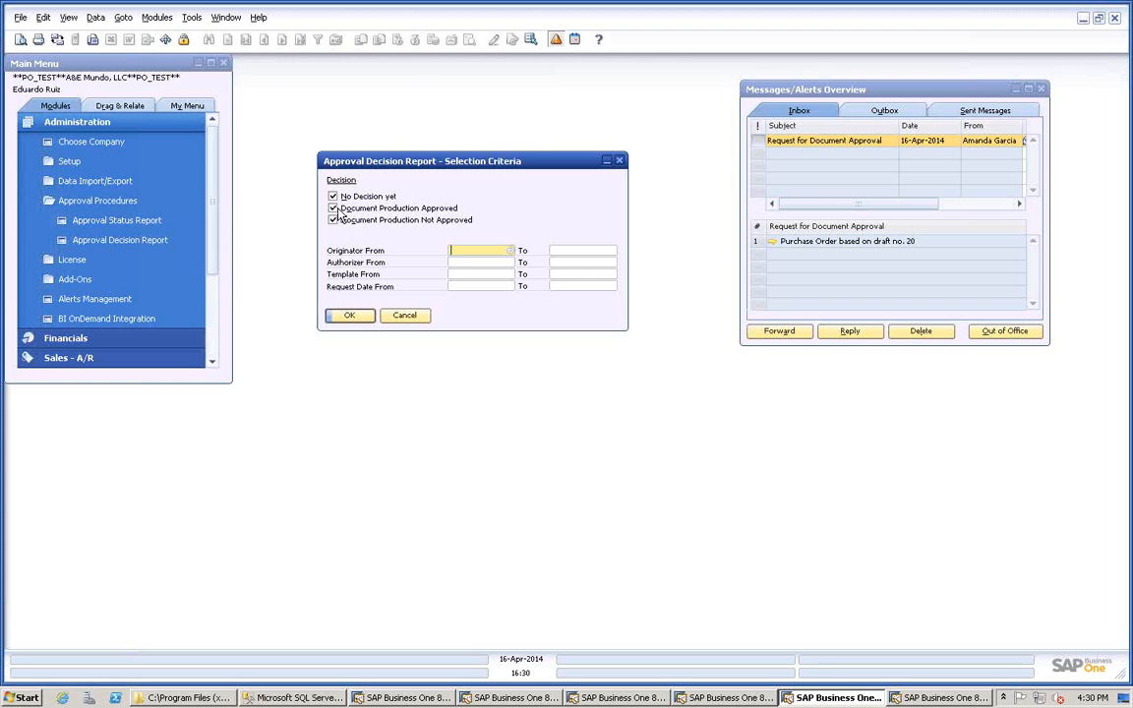
click(333, 208)
click(334, 220)
click(348, 317)
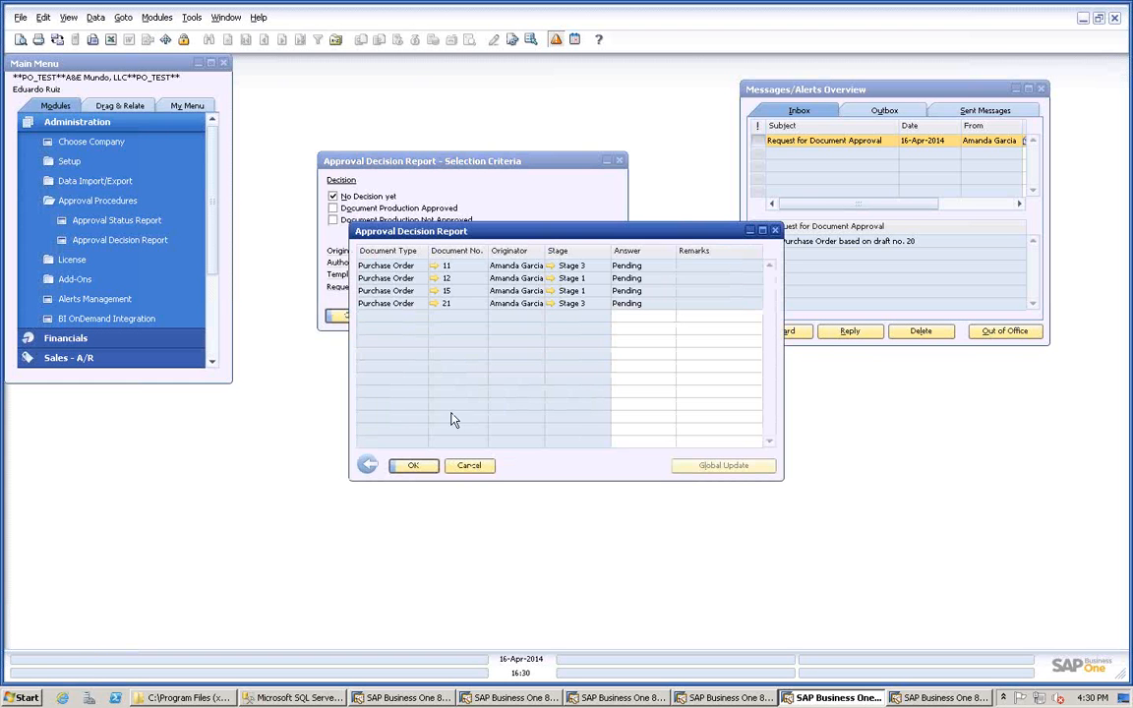
drag(411, 231, 312, 215)
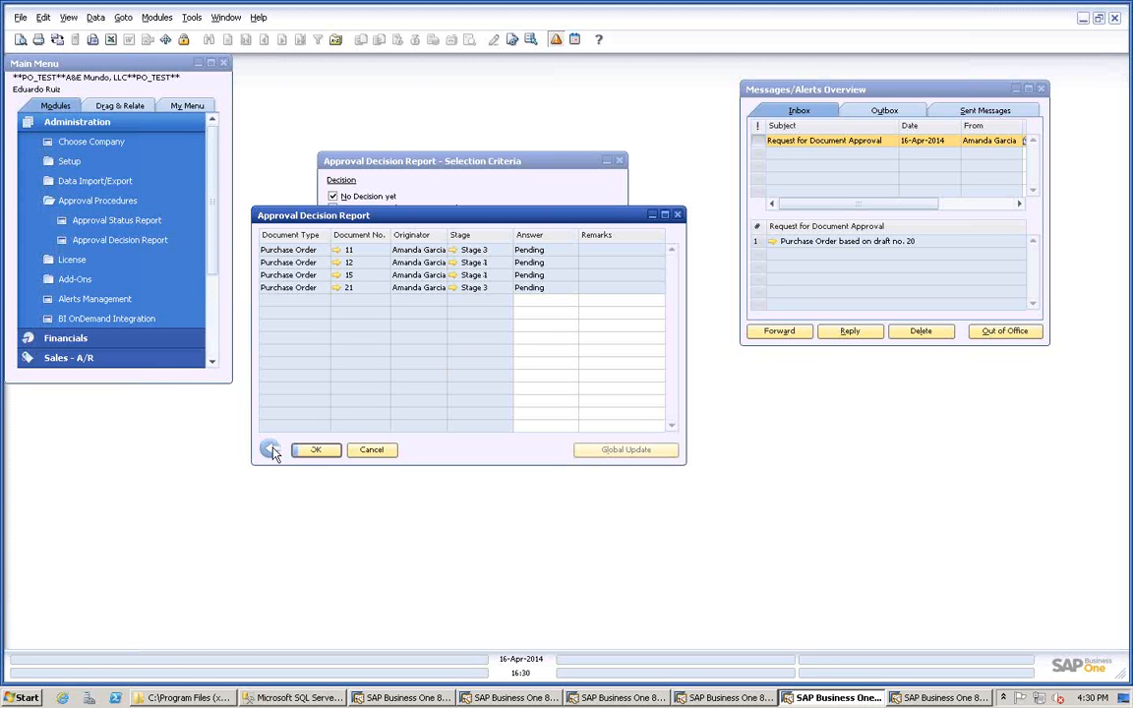
click(369, 449)
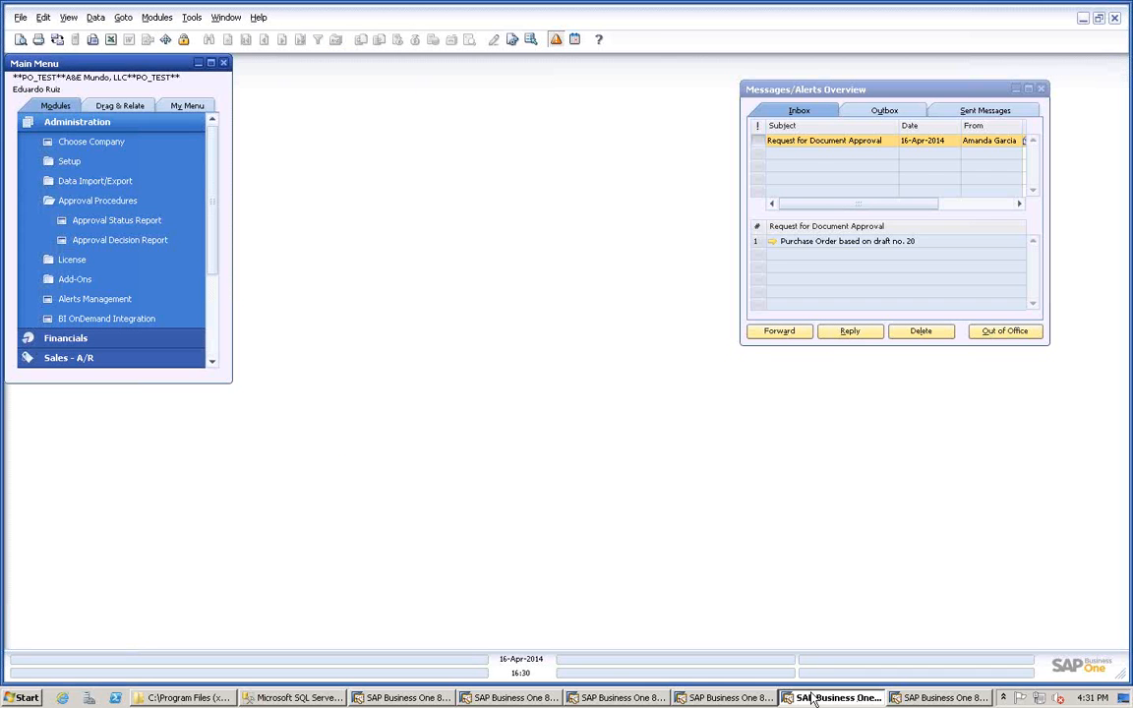
Switch to the Stage 3 approver's session and run the Approval Decision Report for requests with No Decision yet only.
click(736, 693)
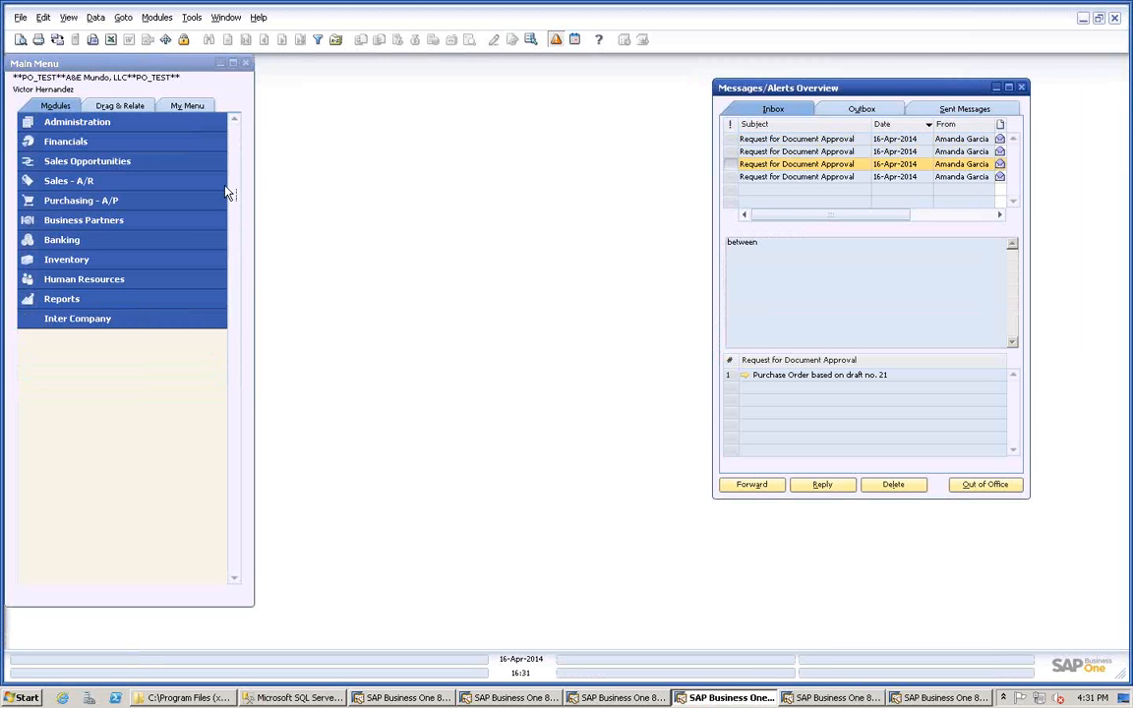
click(103, 123)
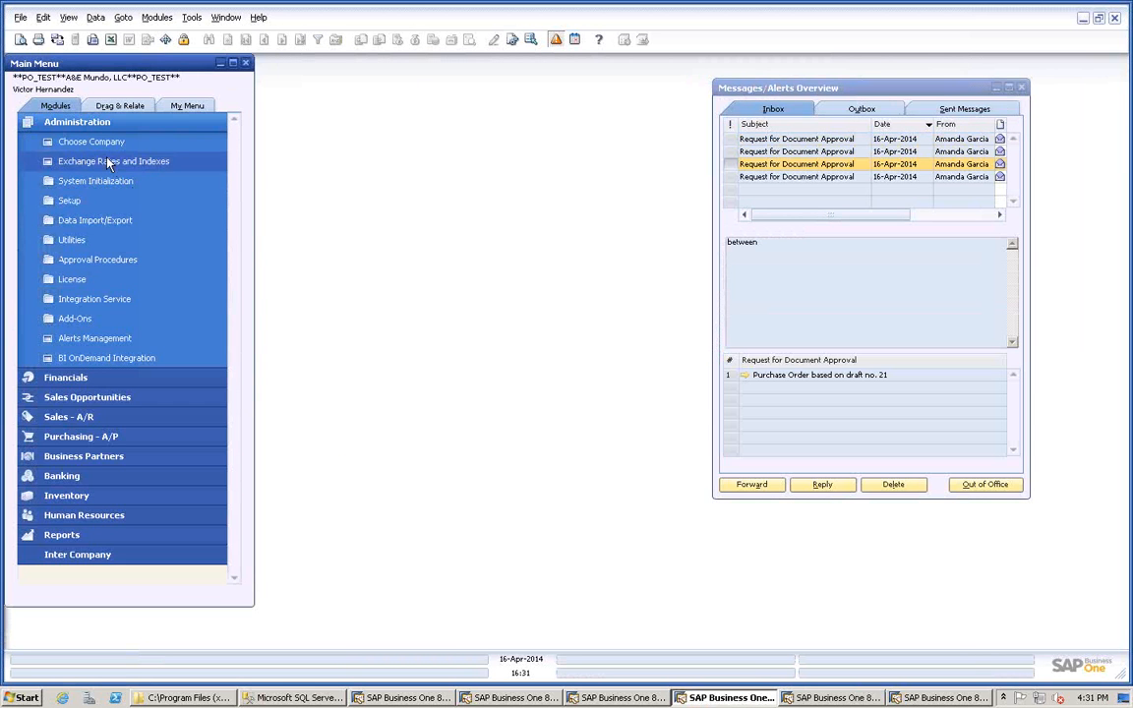
click(97, 260)
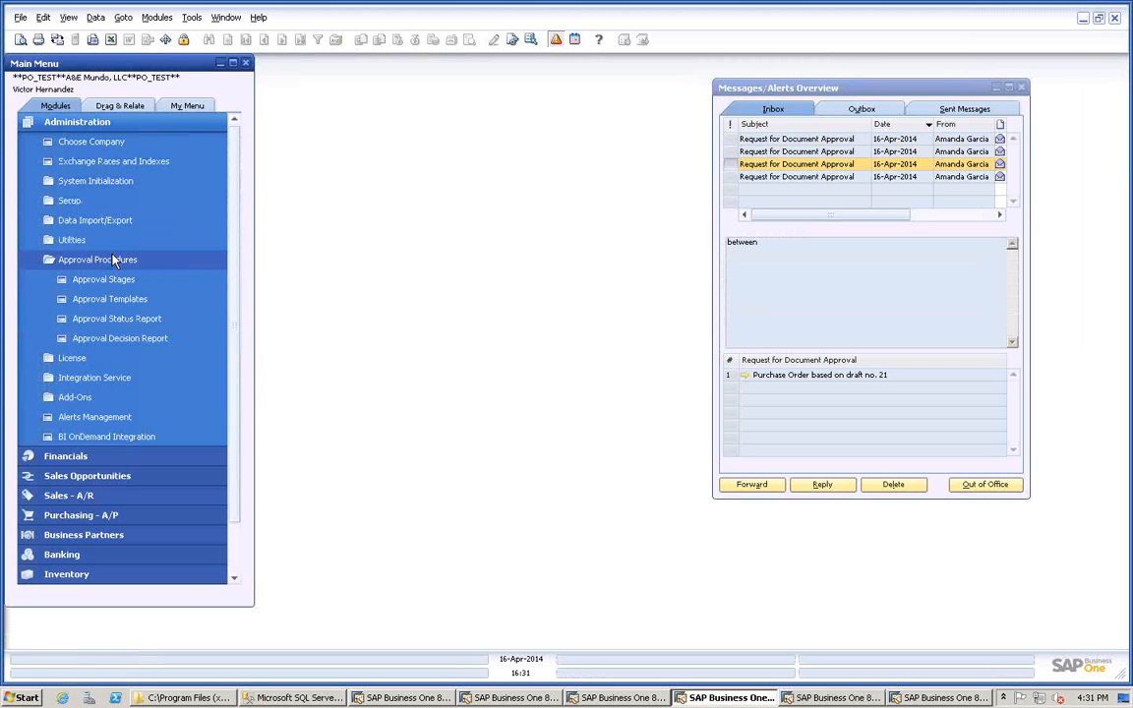
click(121, 339)
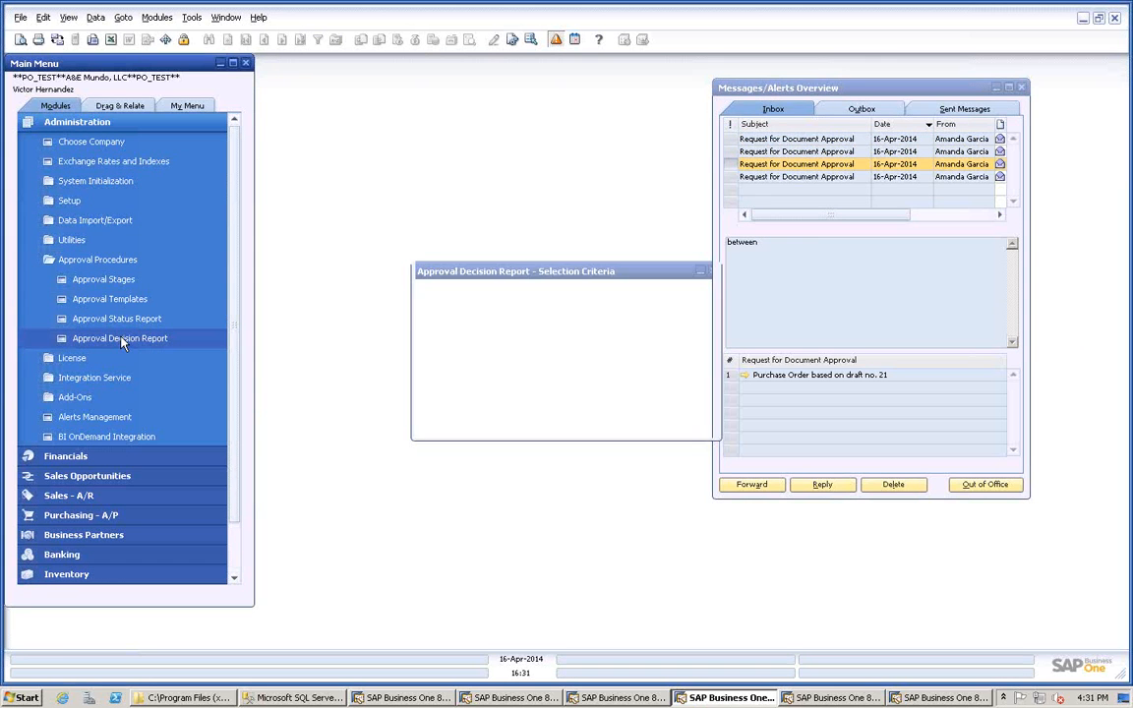
click(425, 320)
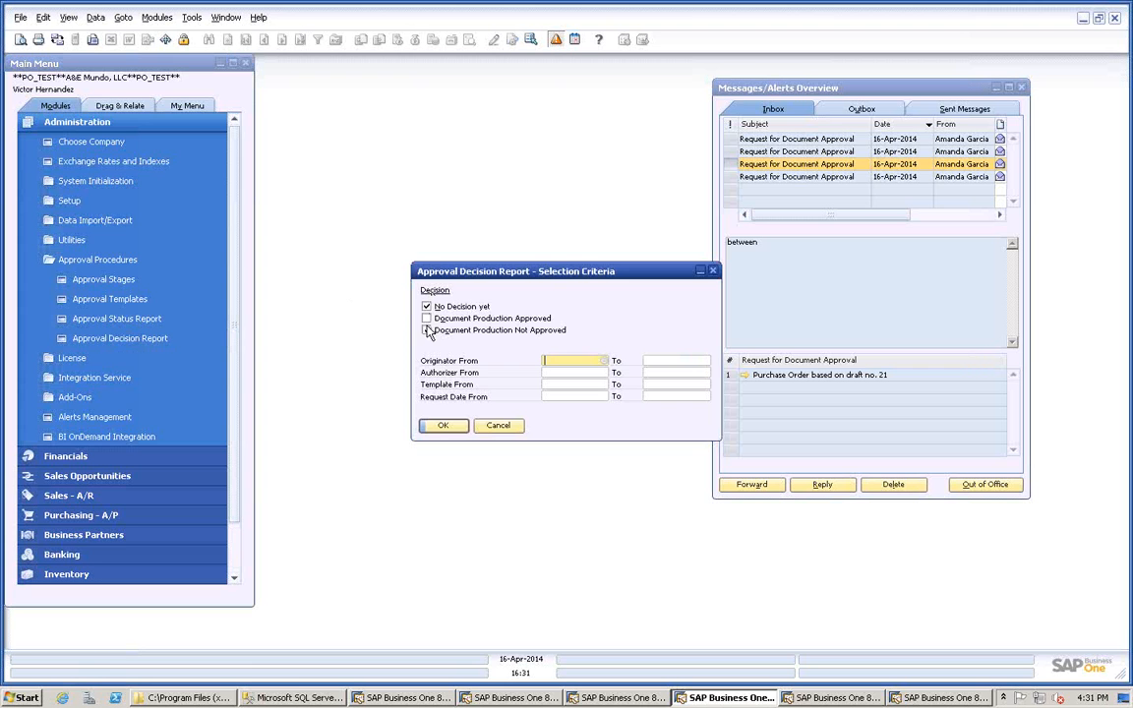
drag(472, 269, 369, 181)
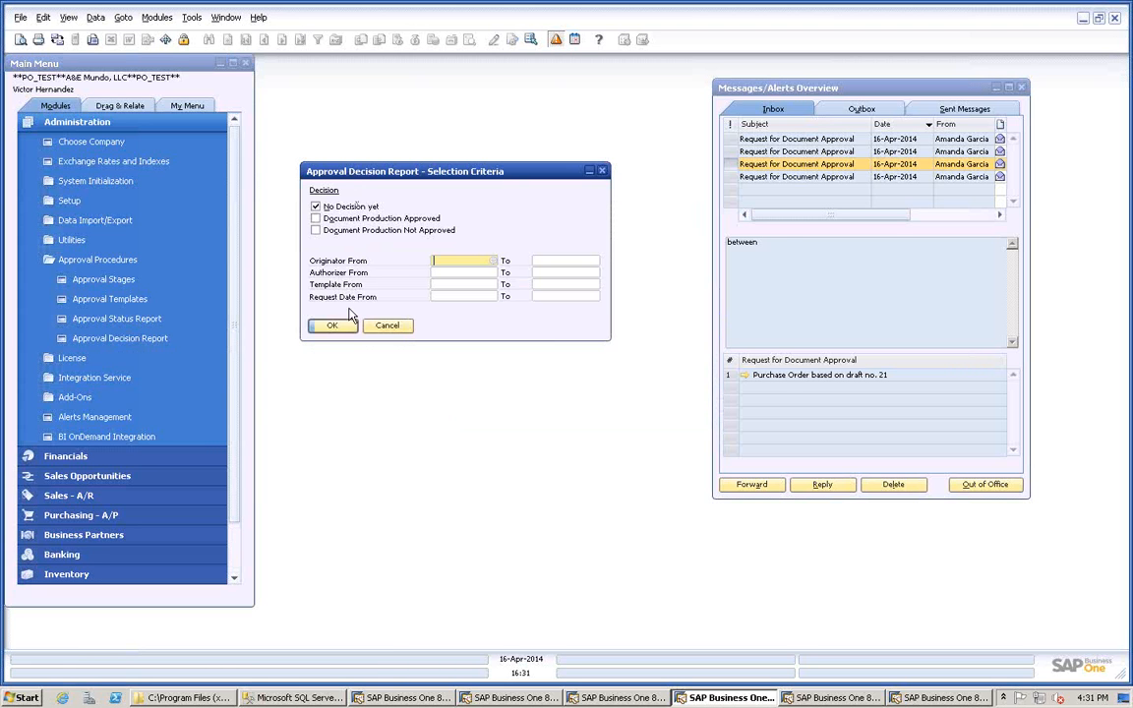
click(332, 326)
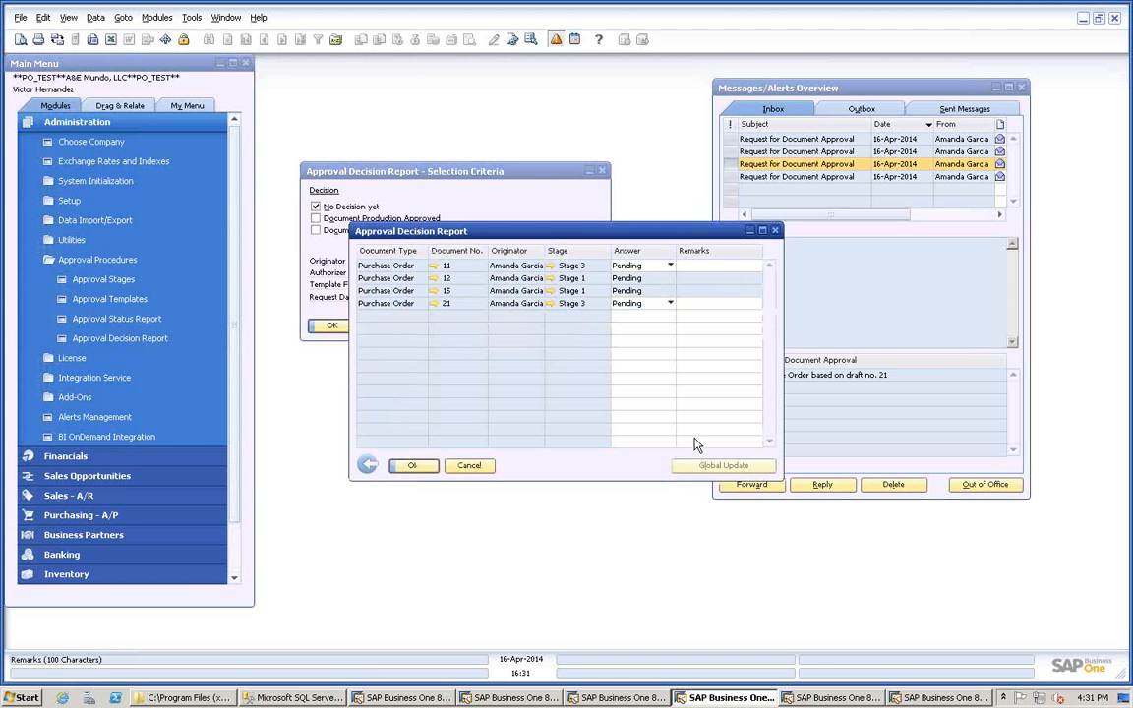
drag(561, 233, 399, 138)
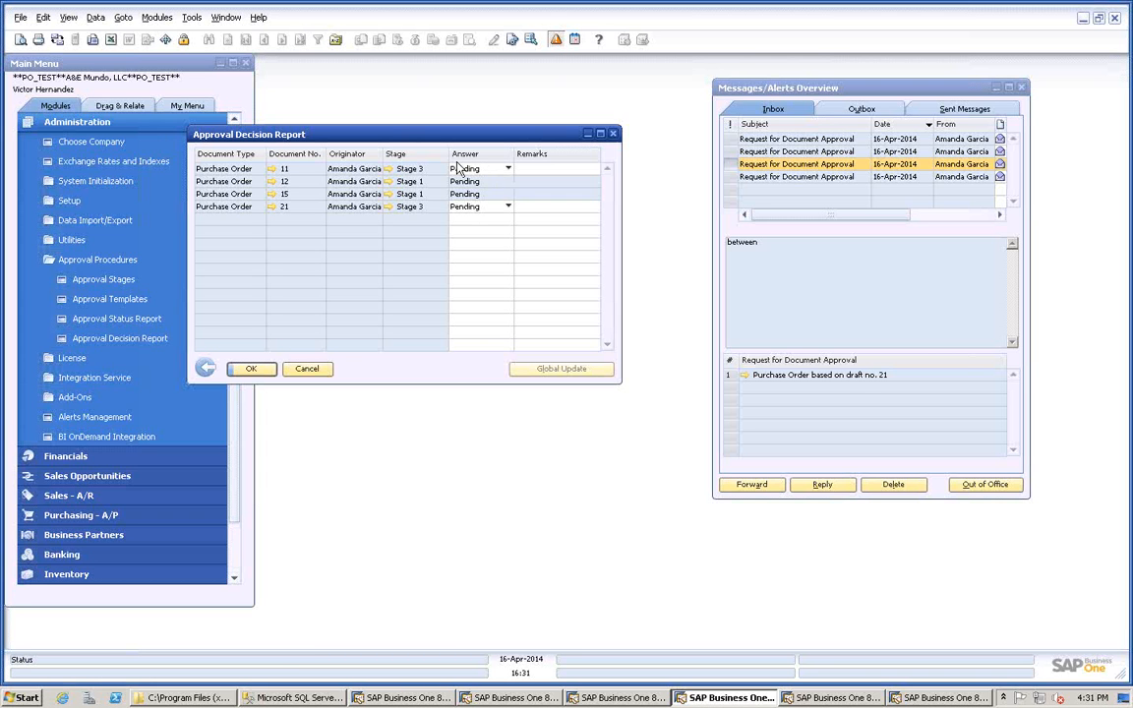
Review the draft of purchase order 11 from the report and set its Stage 3 answer to Approved.
click(272, 170)
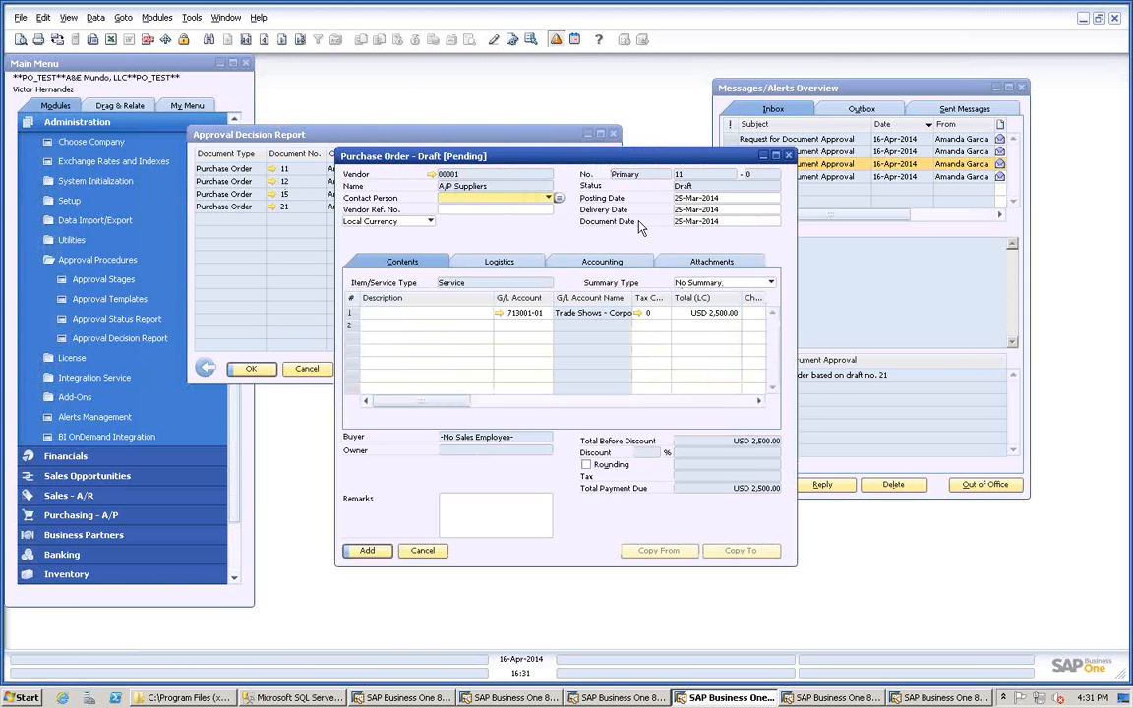
click(423, 549)
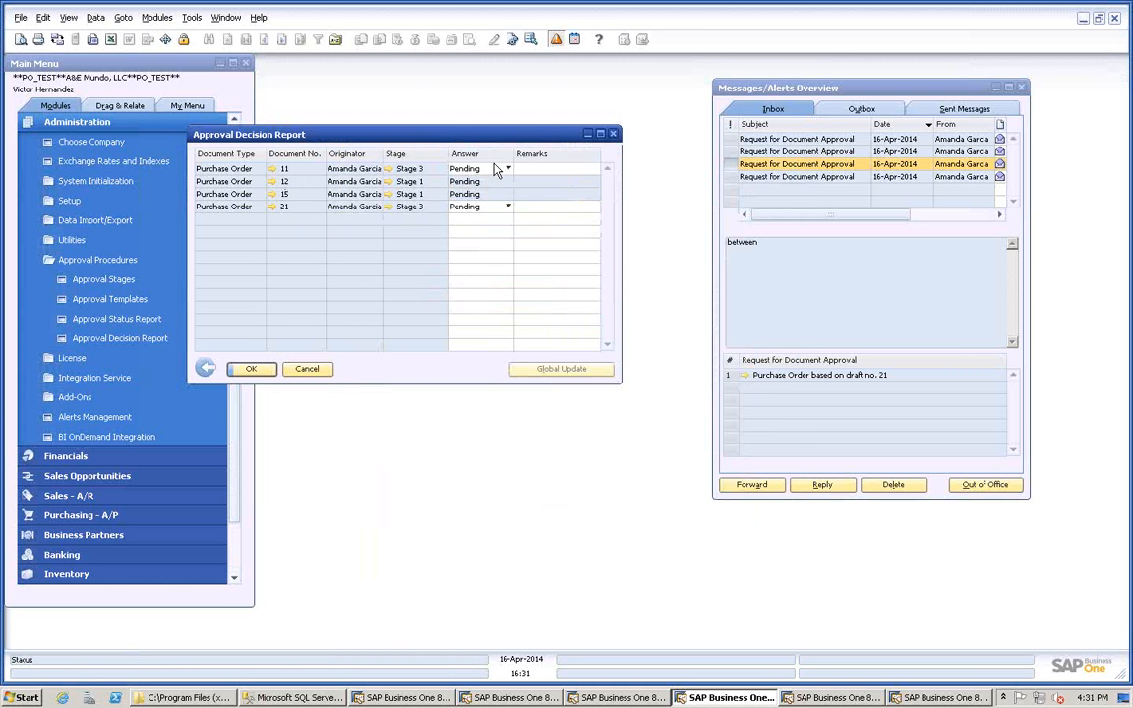
click(507, 170)
click(472, 197)
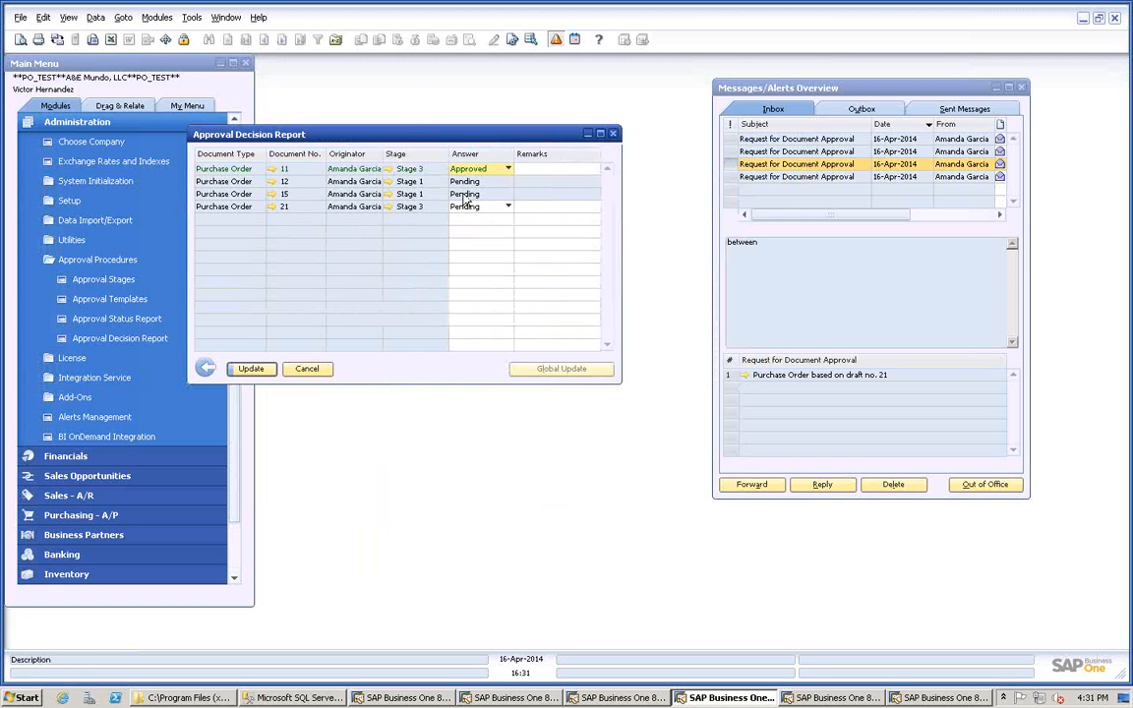
Review the draft of purchase order 21, set its Stage 3 answer to Approved and update the report.
click(272, 206)
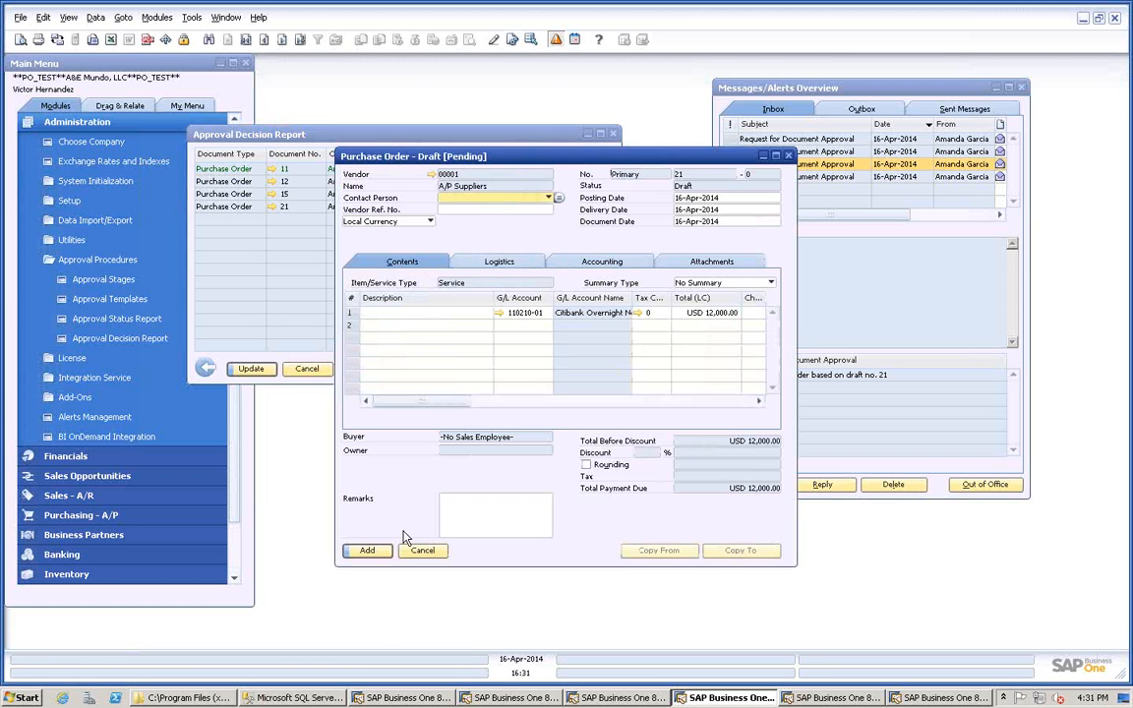
click(422, 550)
click(506, 206)
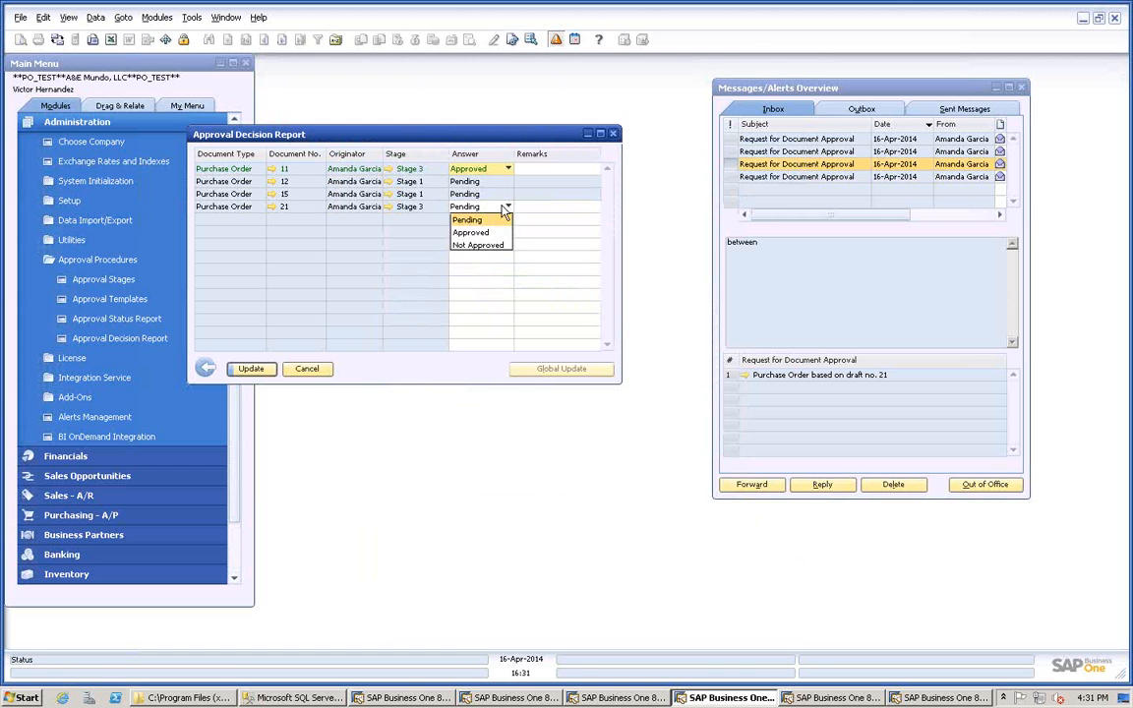
click(470, 232)
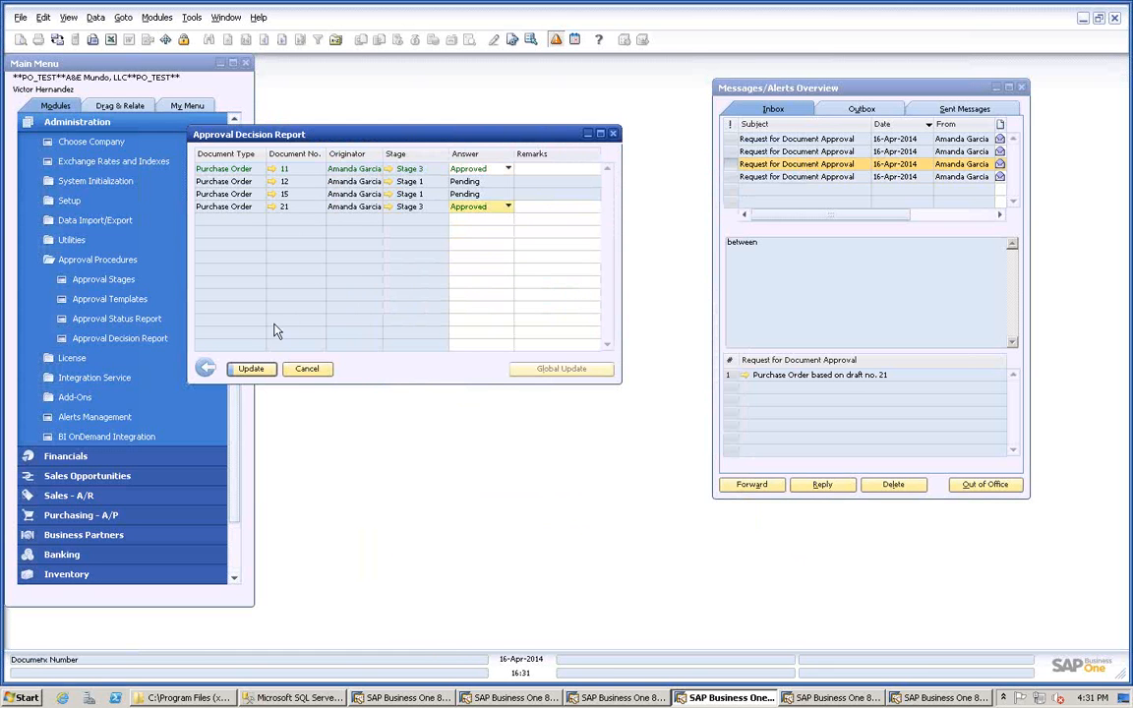
click(251, 369)
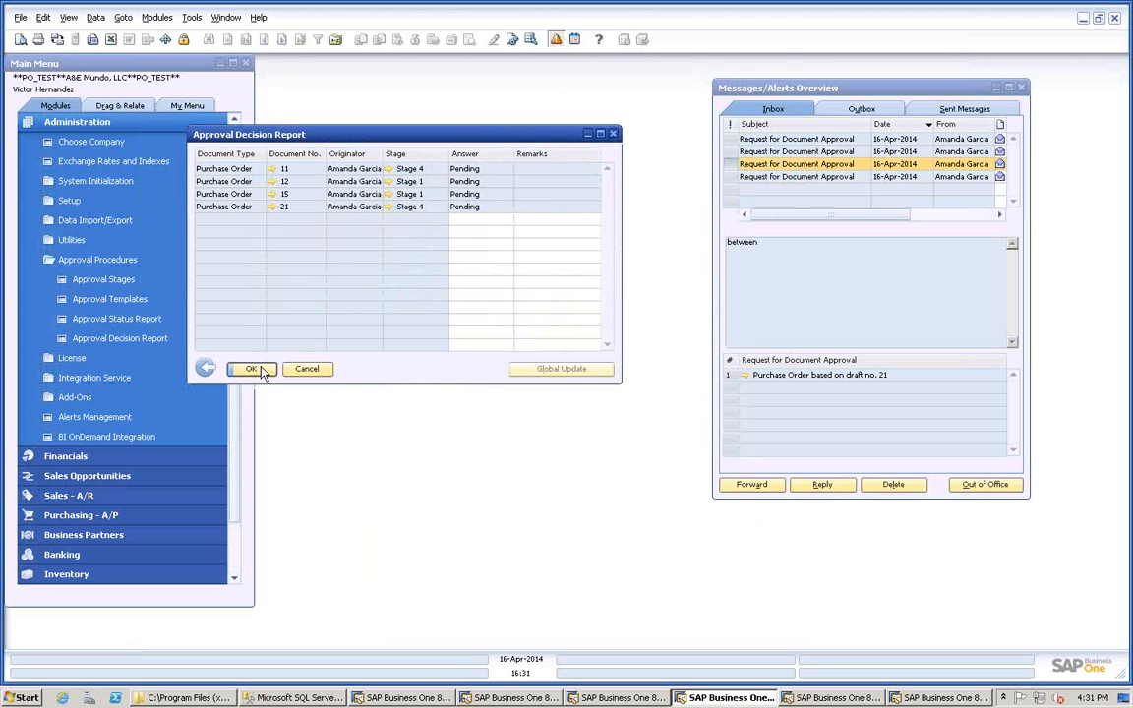
Rerun the Approval Decision Report for all three decision types, maximize it and view the answer options of the first Stage 3 row.
click(205, 368)
click(314, 218)
click(315, 230)
click(332, 324)
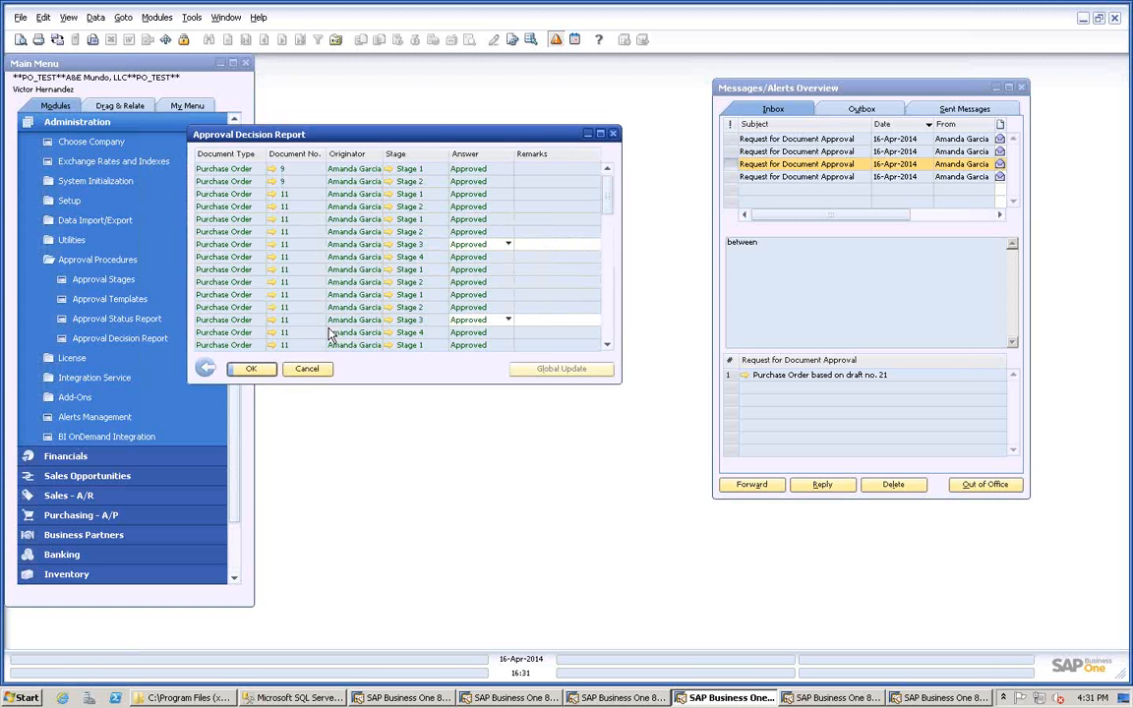
click(601, 133)
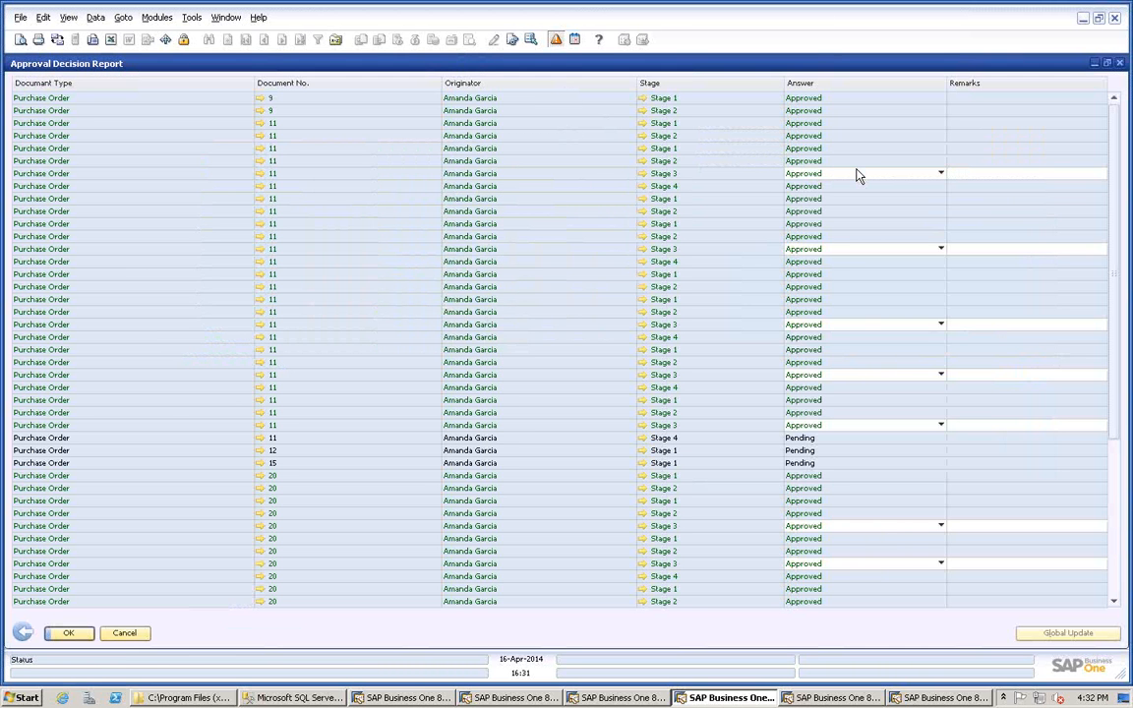
click(856, 175)
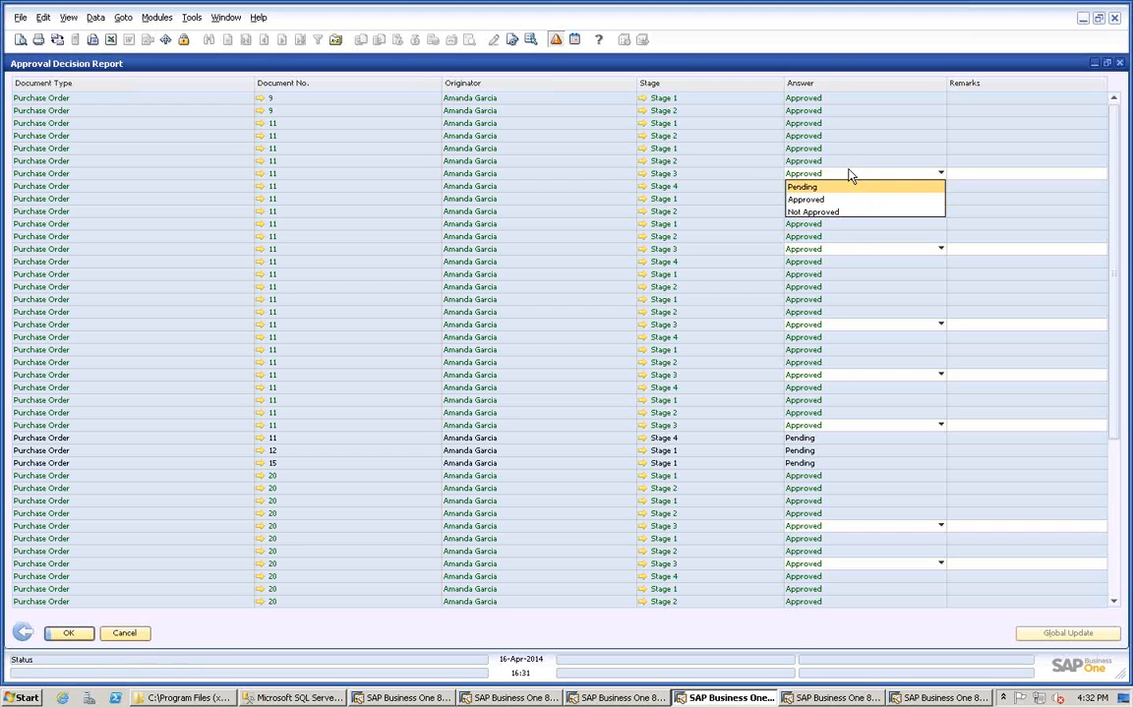
click(739, 176)
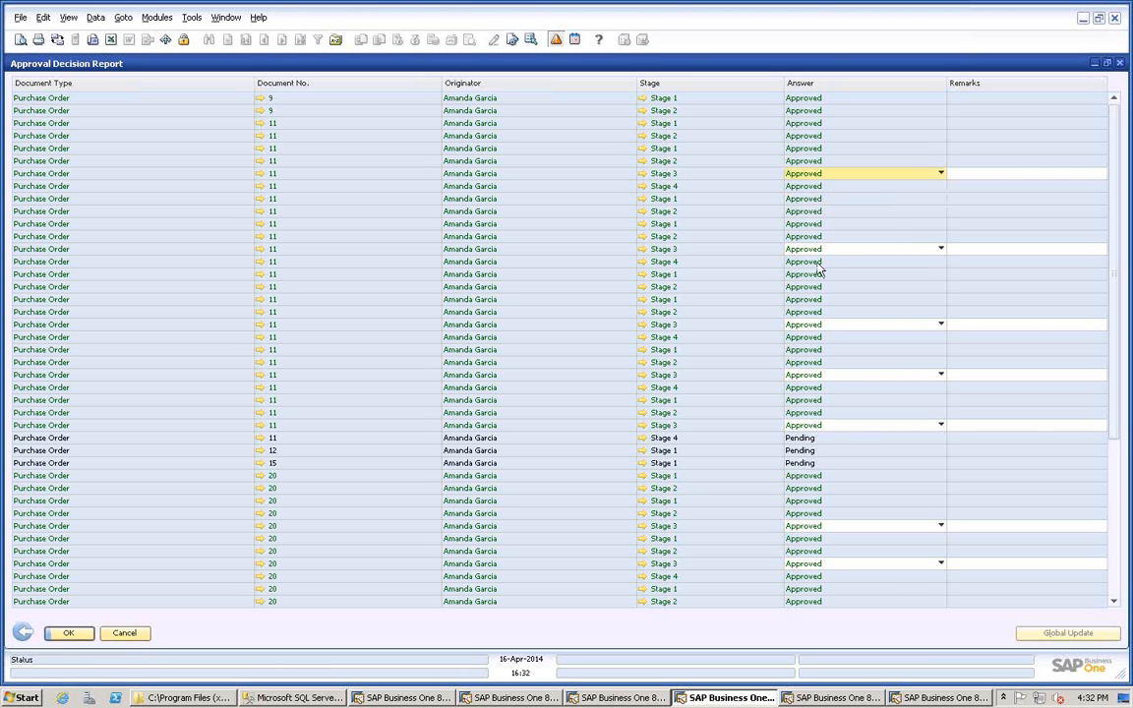
Examine the stages and answers of purchase orders 11 to 21 throughout the full decision list.
scroll(913, 383, down, 6)
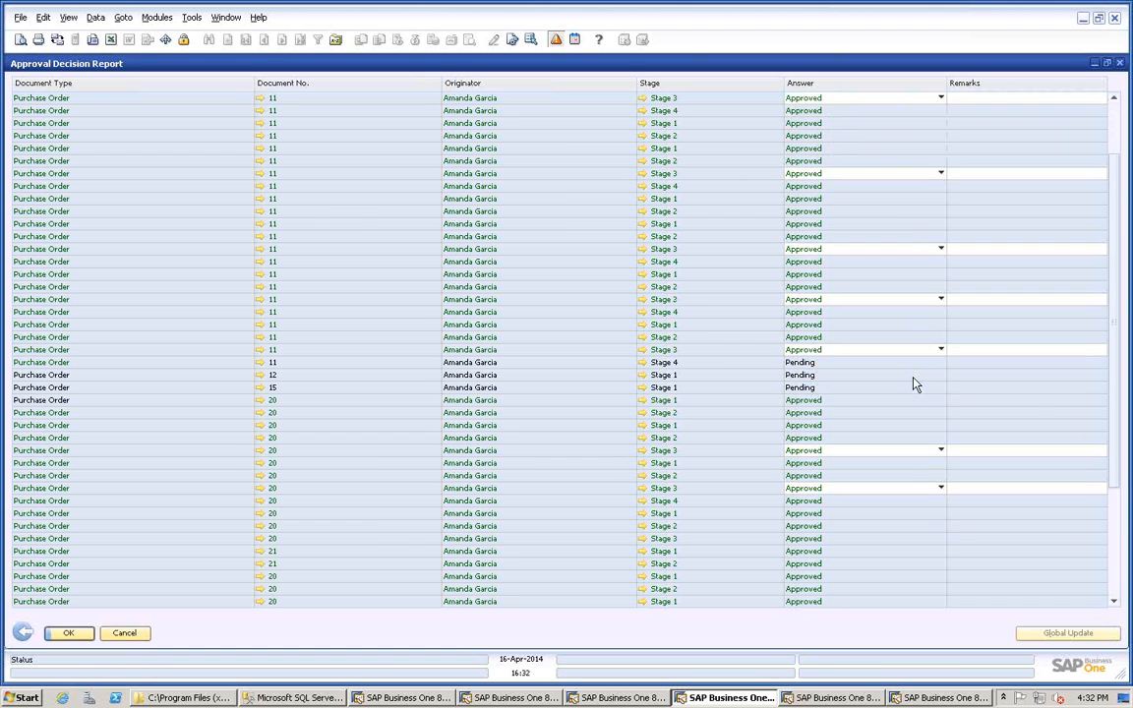
scroll(913, 383, down, 1)
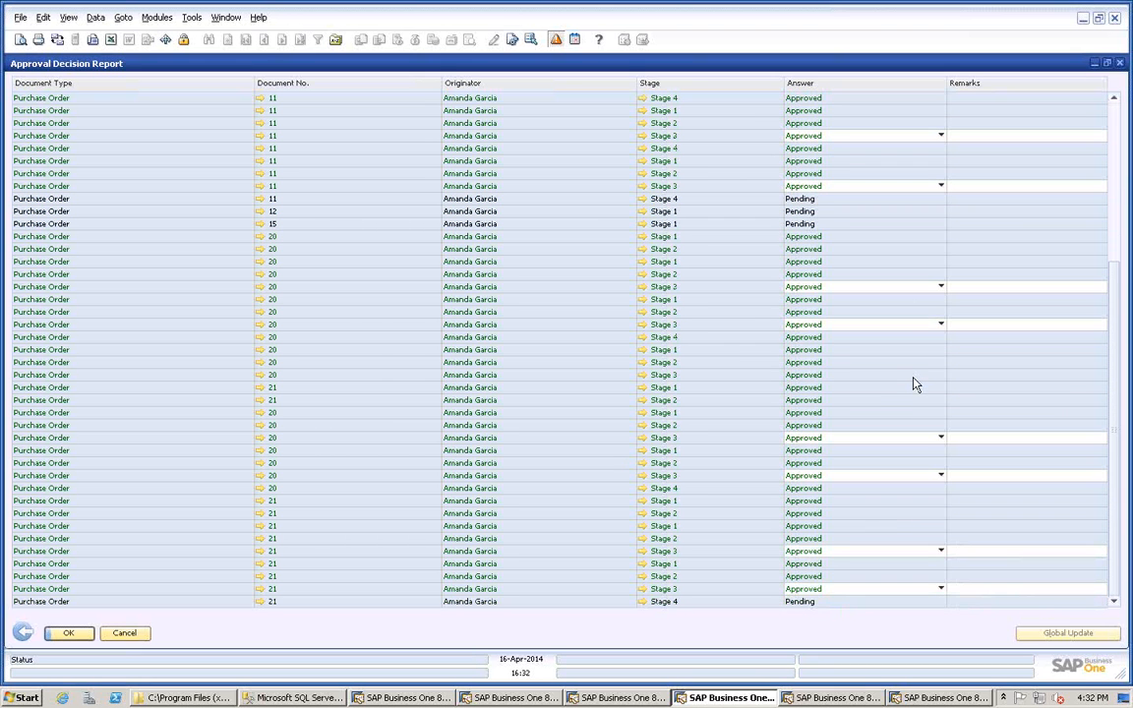
scroll(913, 383, up, 2)
scroll(913, 384, down, 2)
scroll(913, 383, up, 1)
scroll(913, 383, up, 3)
scroll(913, 383, down, 2)
scroll(914, 384, down, 2)
scroll(811, 206, up, 1)
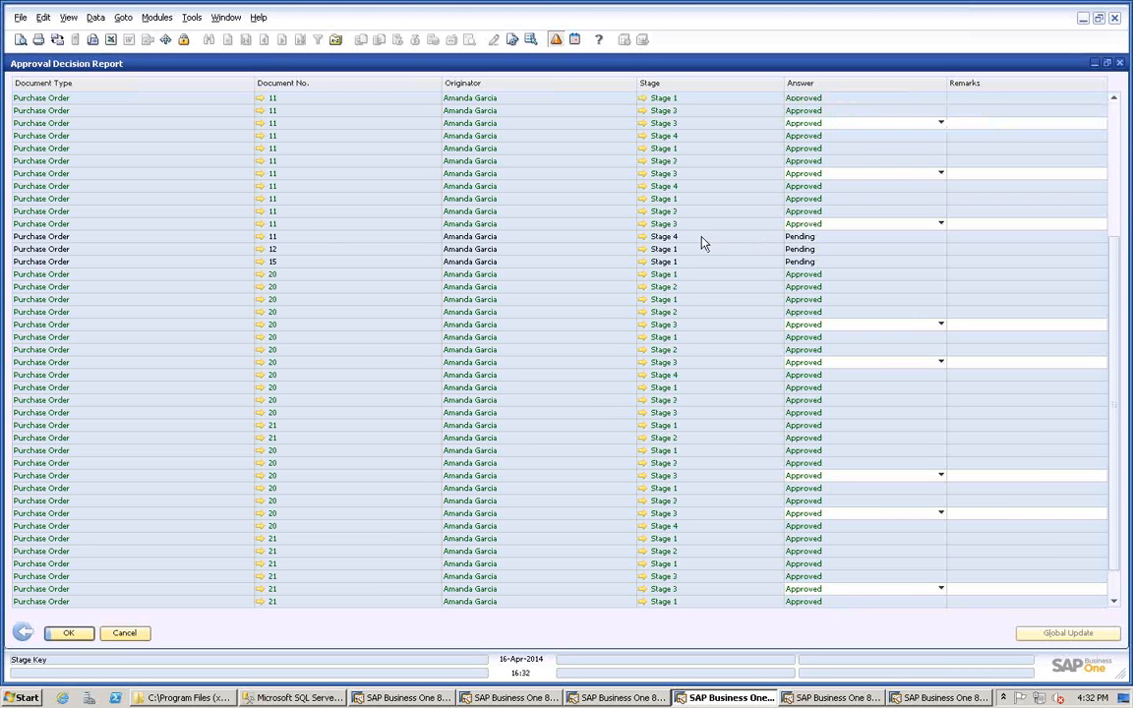
Open the draft of purchase order 11 from its pending Stage 4 row, review it and close it.
click(257, 235)
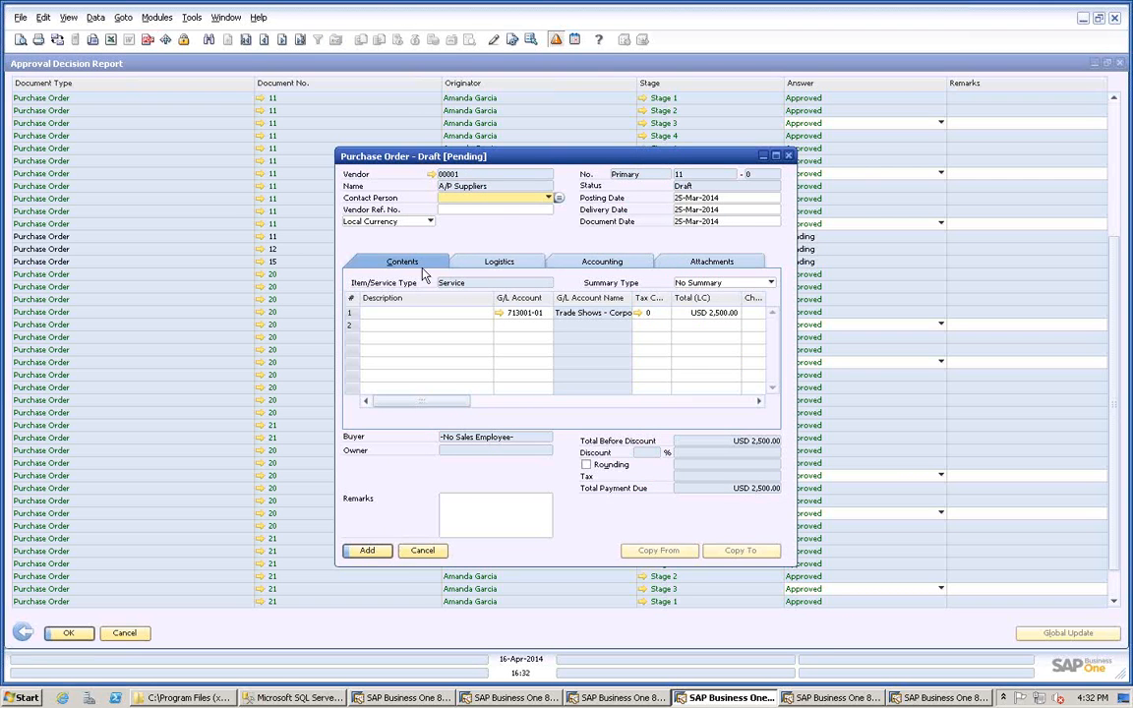
drag(554, 157, 417, 132)
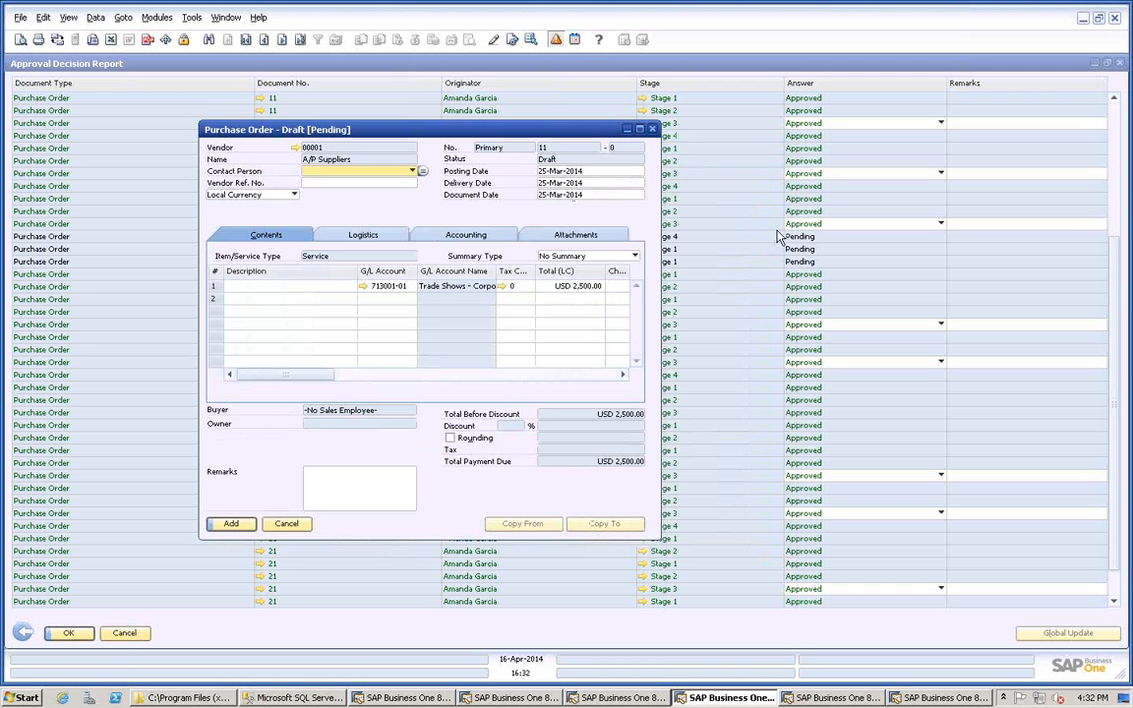
click(287, 523)
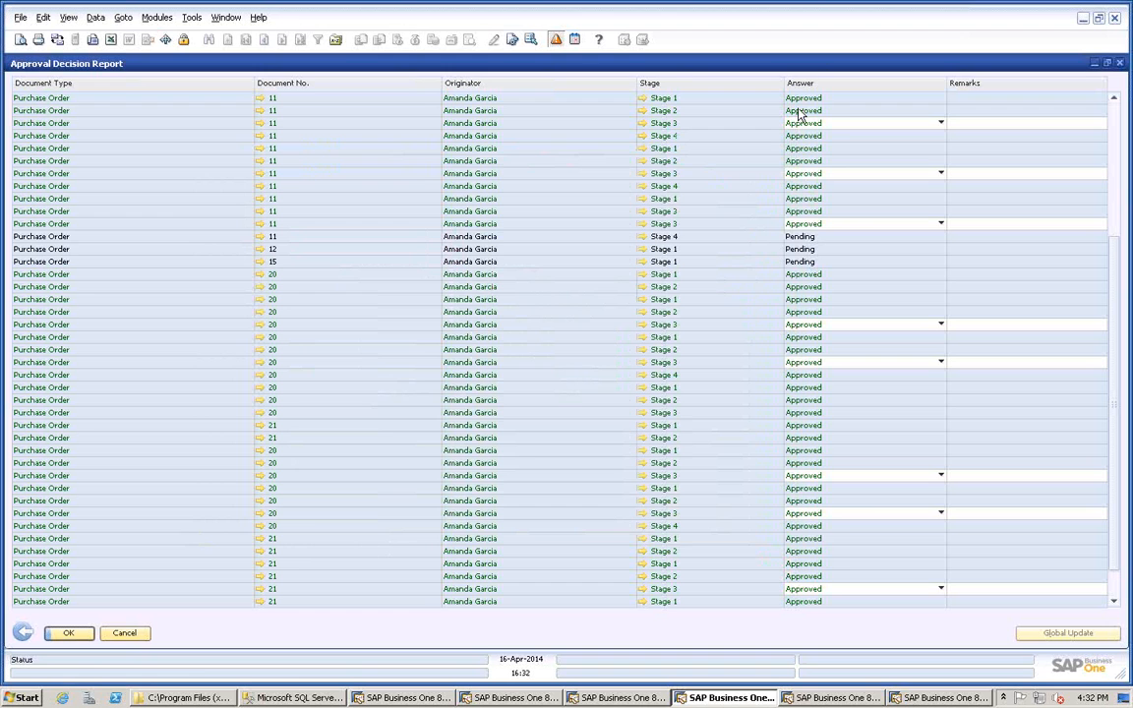
Try to add the pending draft of purchase order 12 from its Stage 1 row, and close the draft and the report.
click(262, 250)
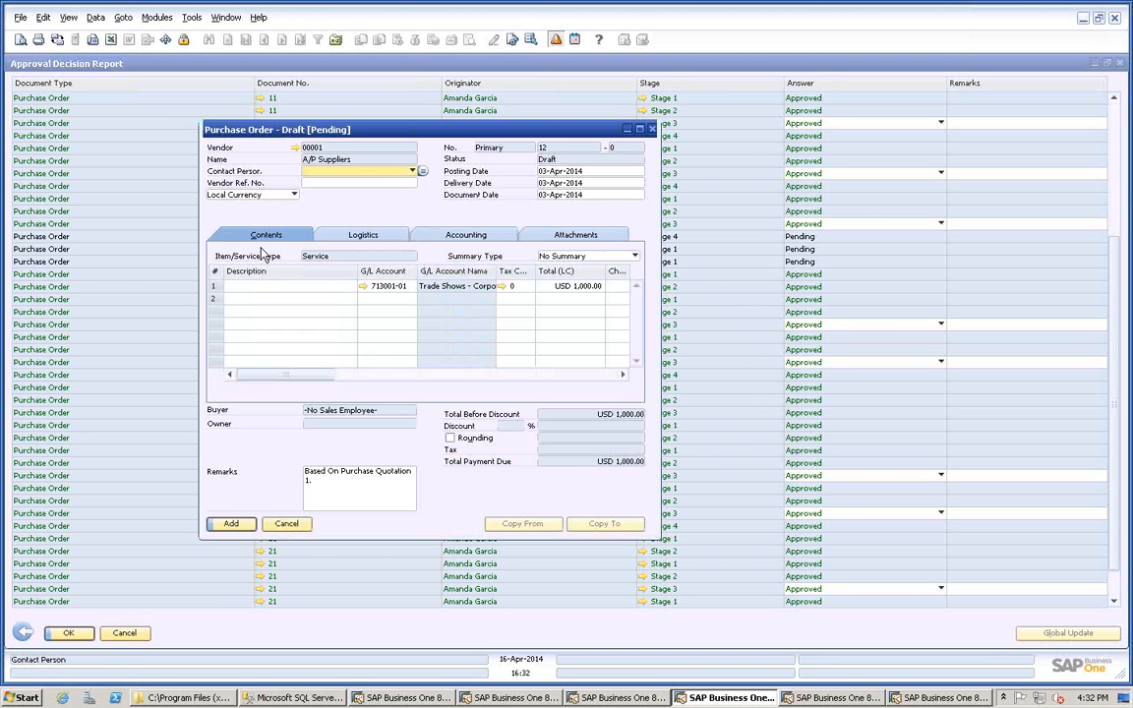
click(232, 524)
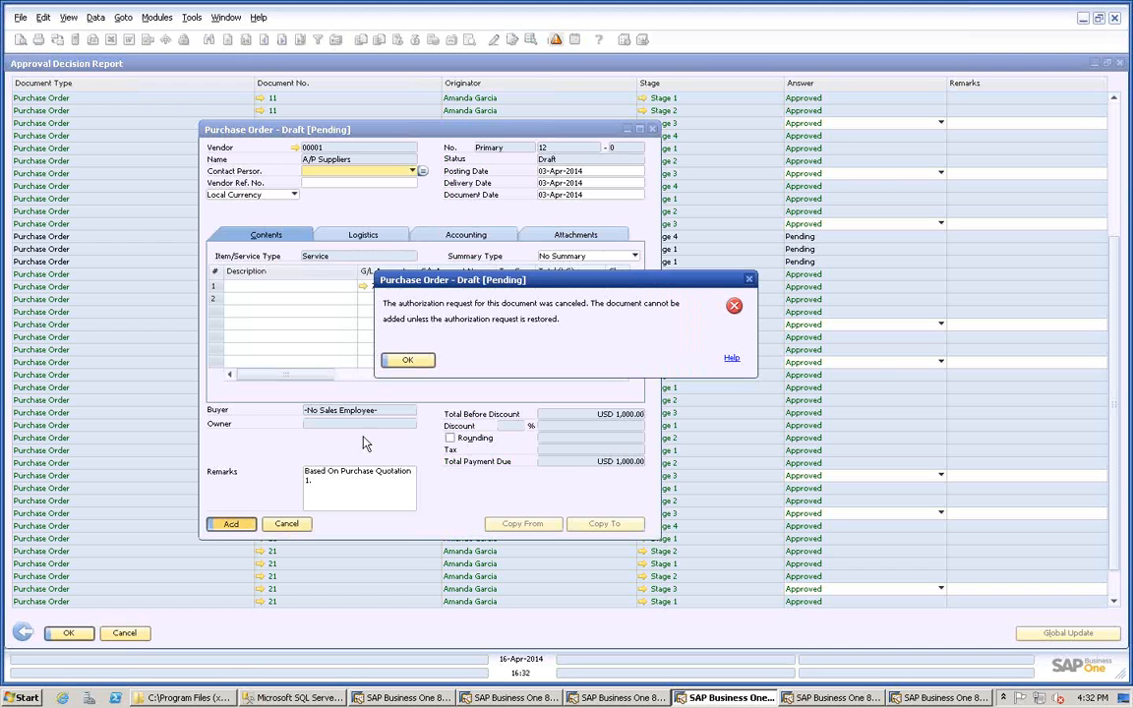
click(408, 362)
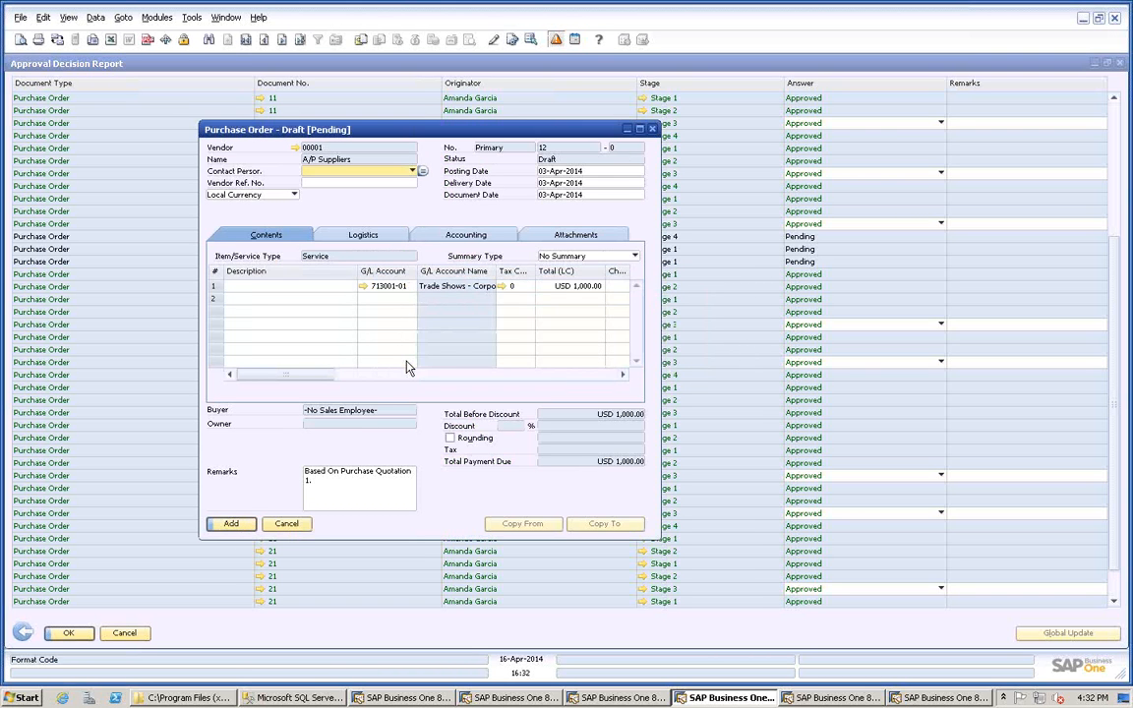
click(286, 523)
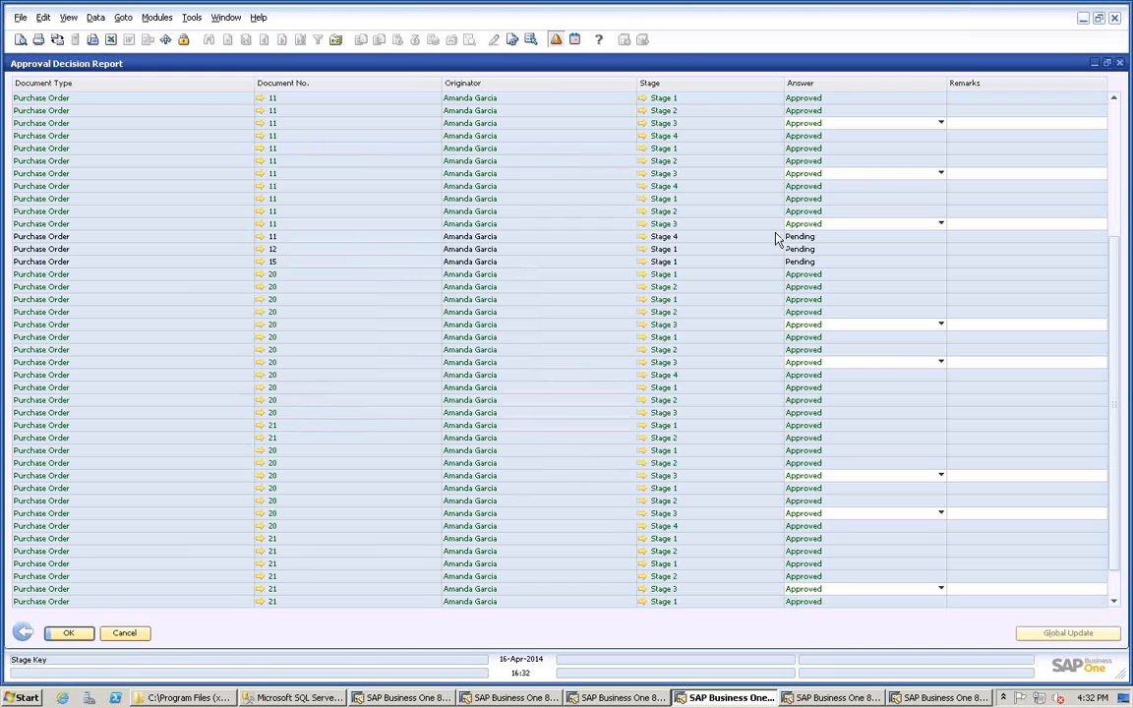
click(23, 632)
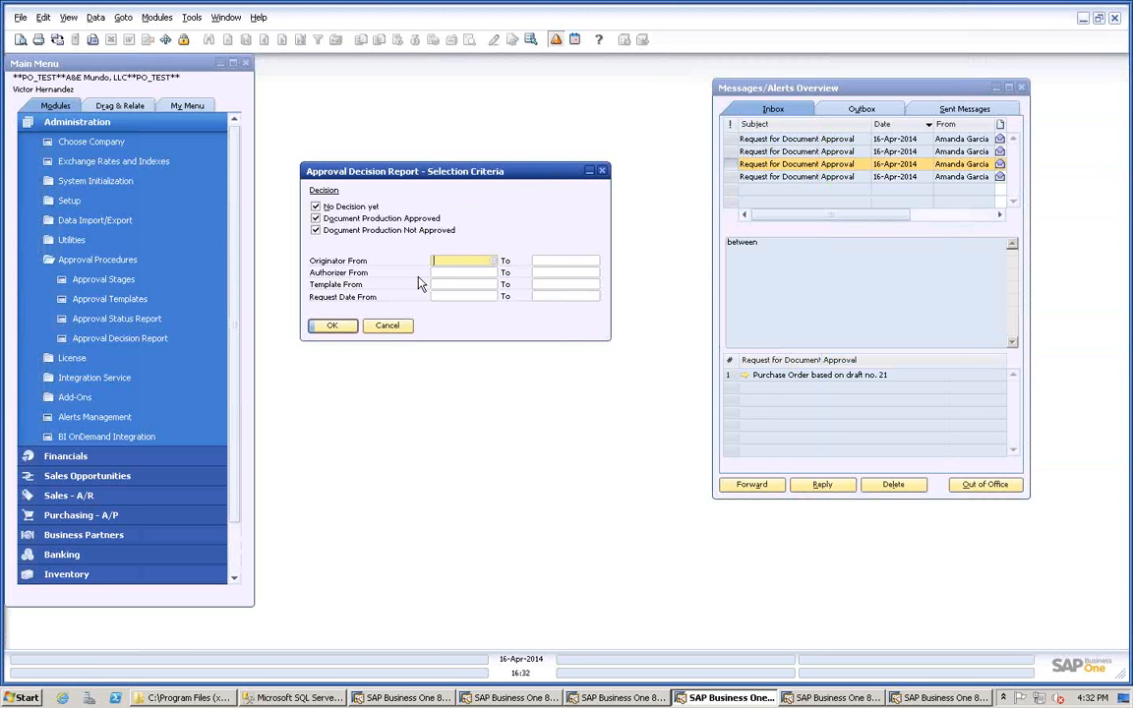
click(393, 328)
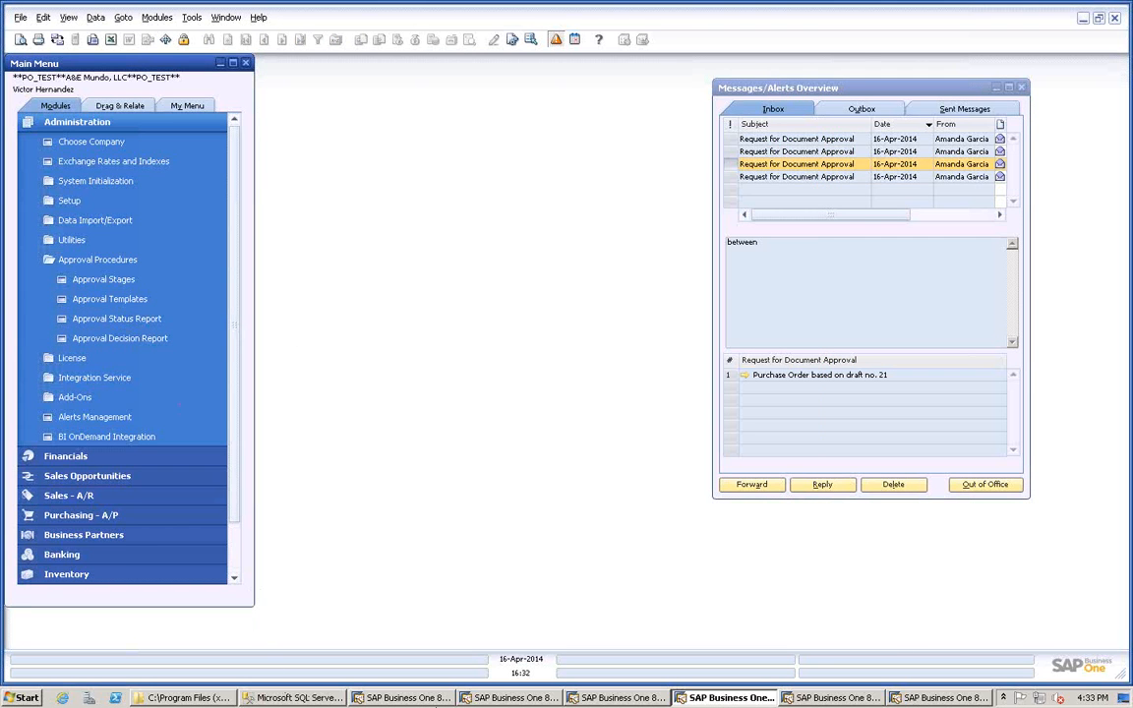
Switch to the requester's session, open draft 20 from the third approval notification and add it as a purchase order.
click(430, 698)
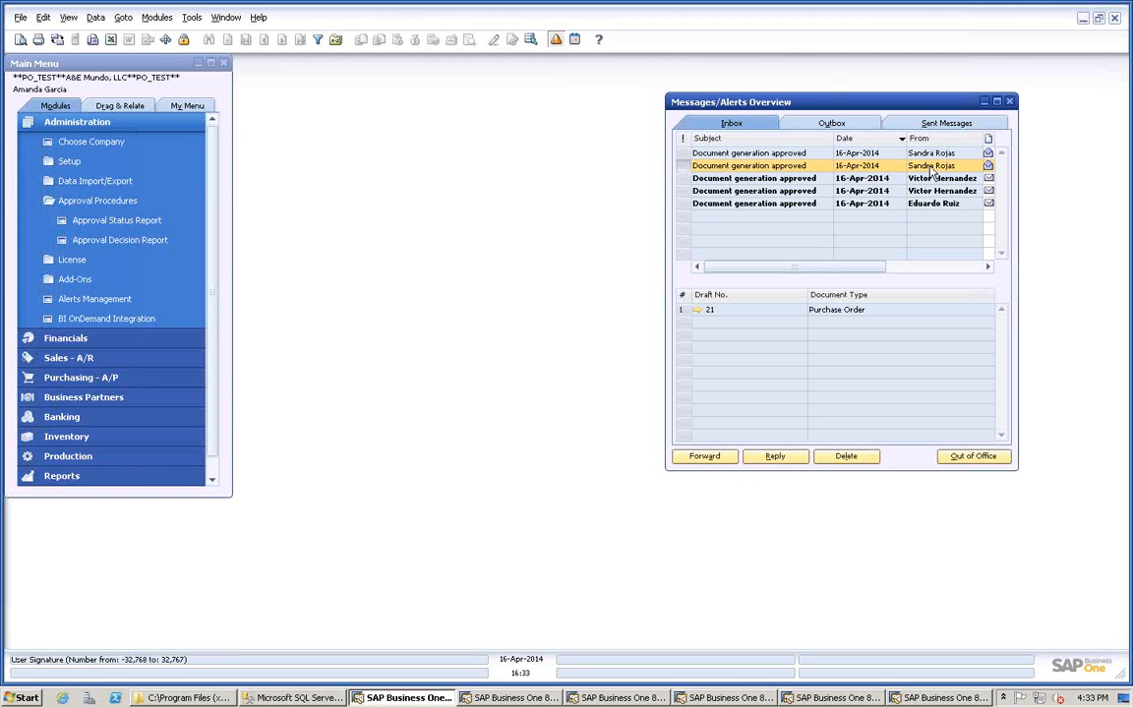
click(774, 179)
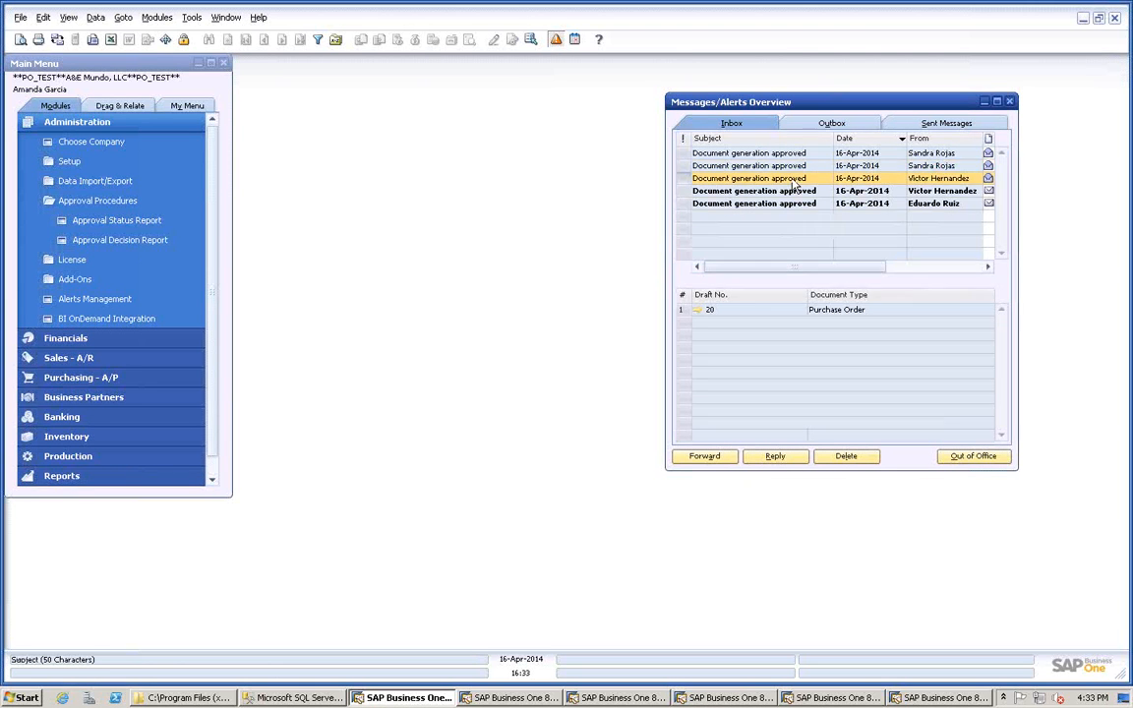
click(700, 310)
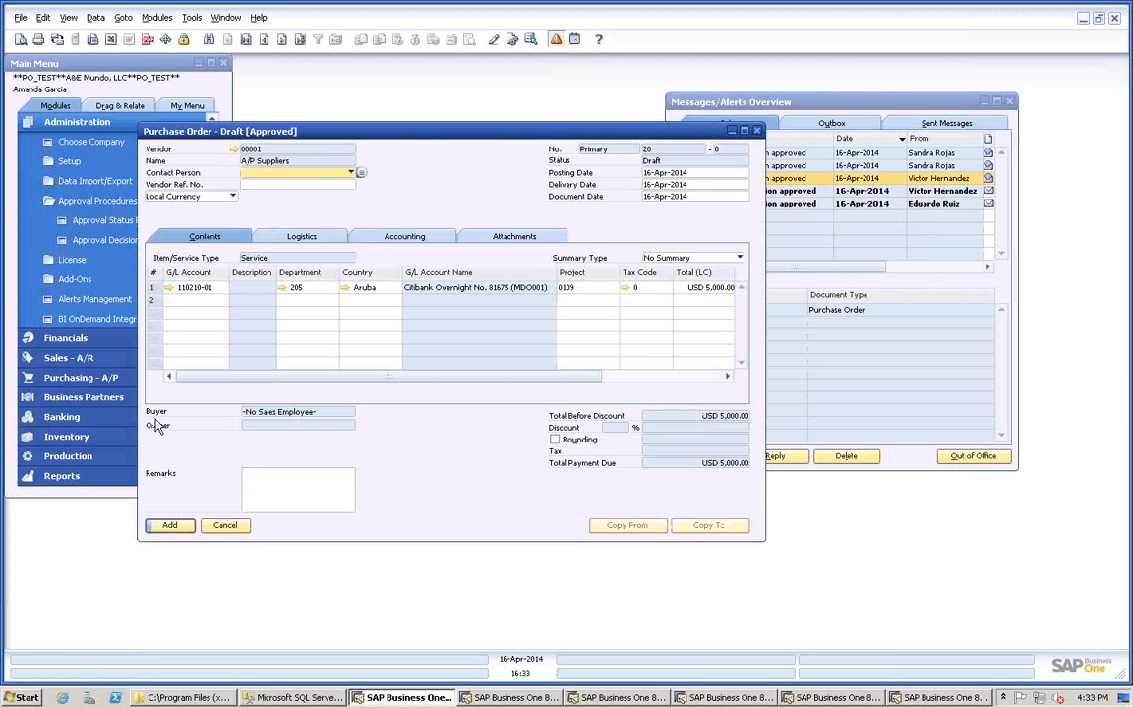
click(169, 525)
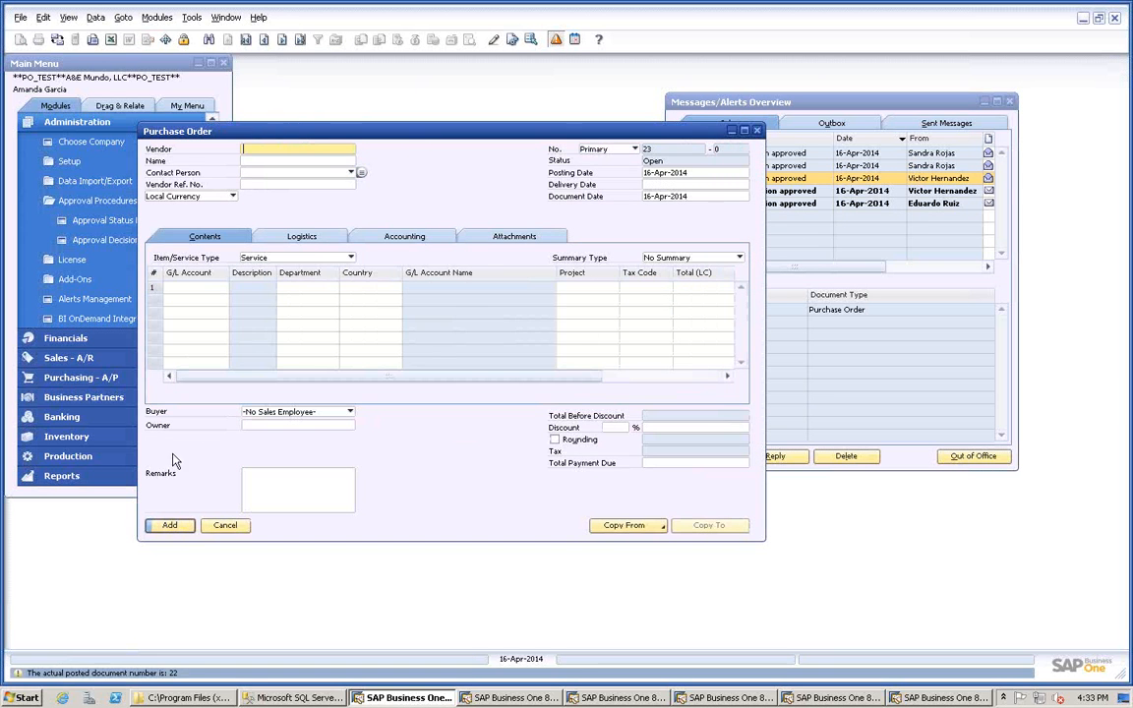
Close the blank purchase order and run the Approval Status Report for approved purchase orders only, then return to its selection criteria.
click(225, 526)
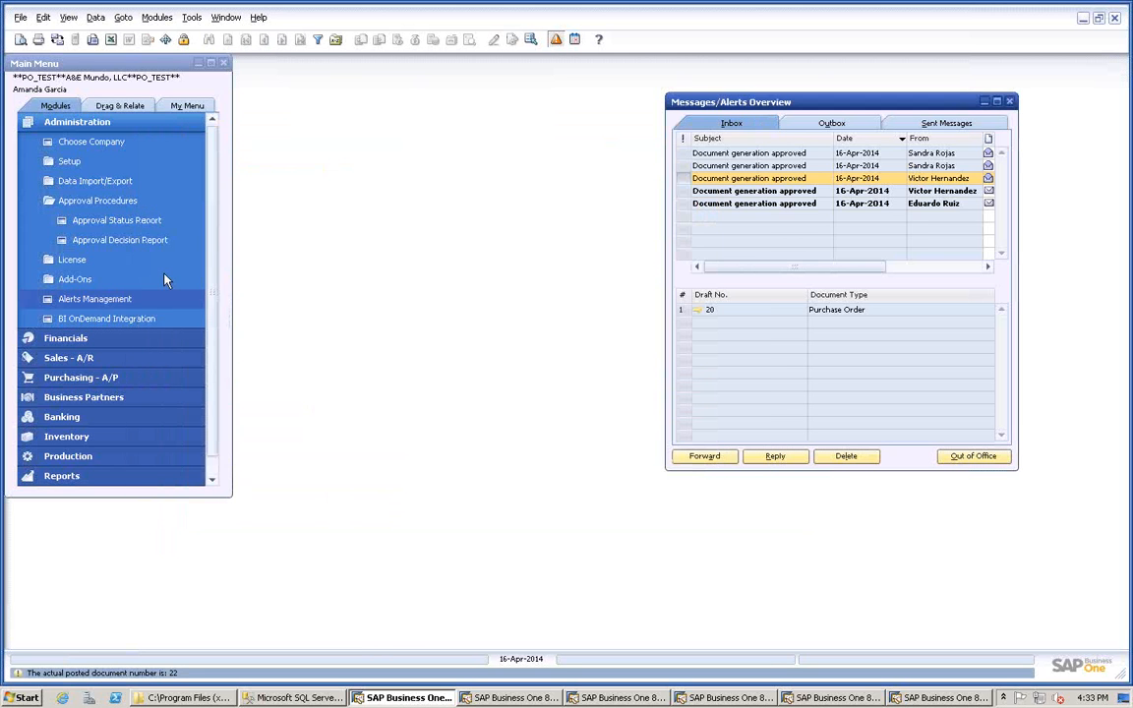
click(137, 222)
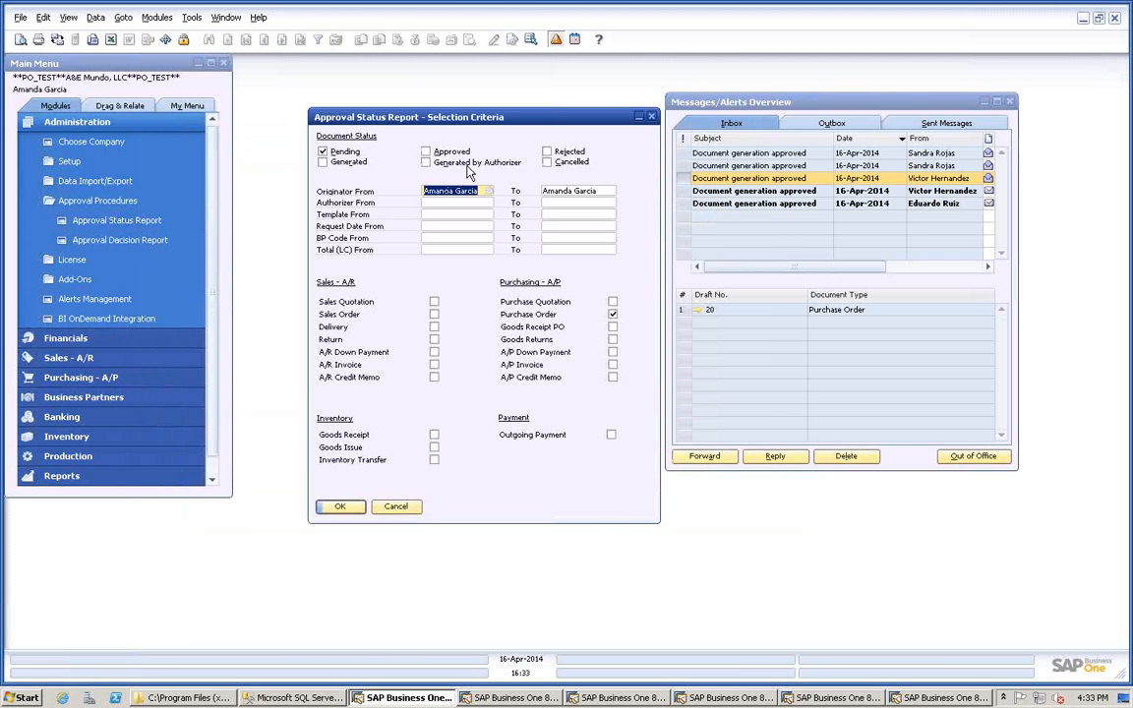
click(323, 153)
click(426, 152)
click(325, 506)
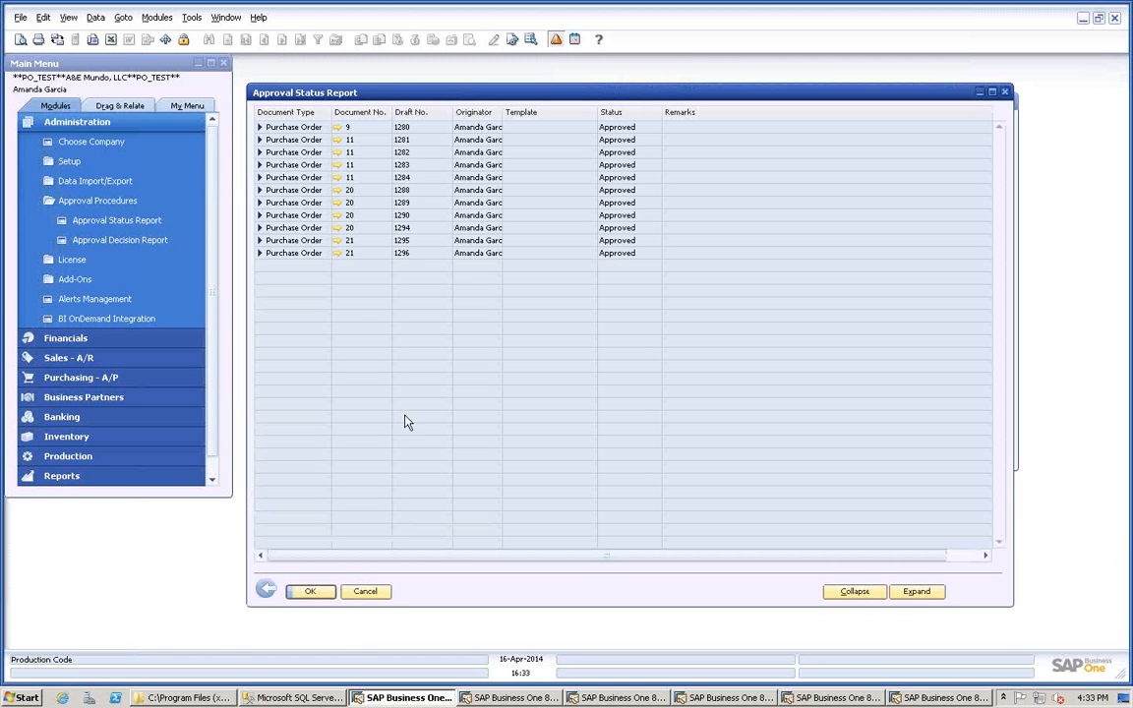
click(265, 588)
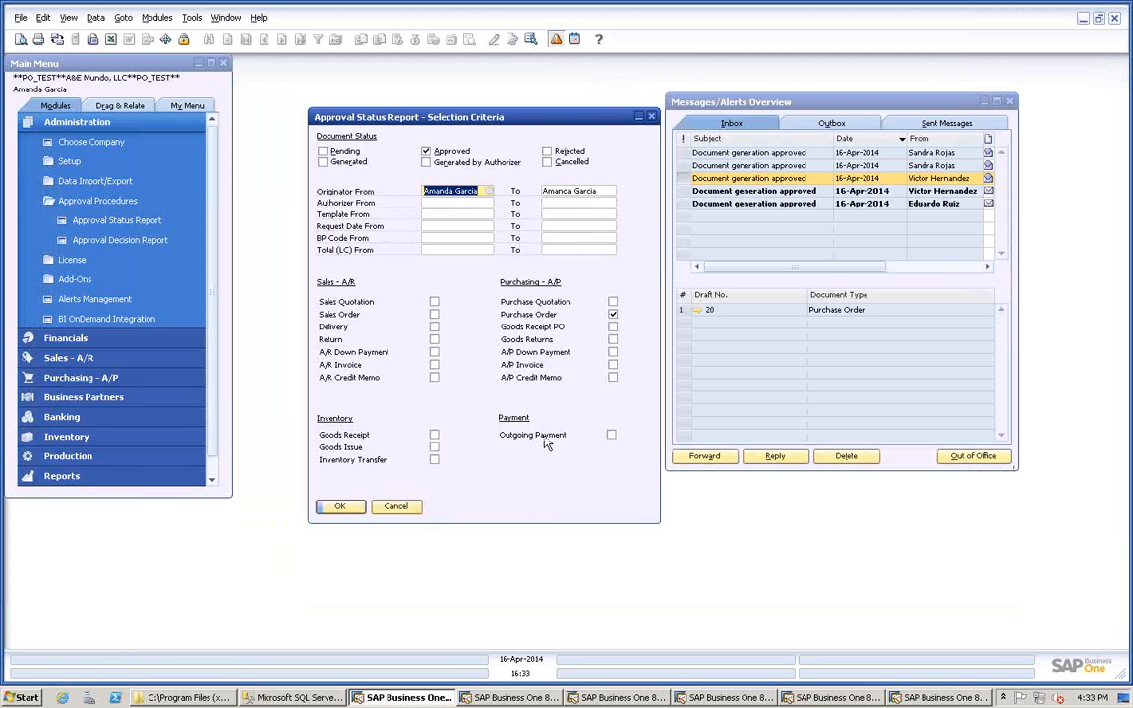
Run the Approval Status Report with Pending, Approved, Rejected, Generated, Generated by Authorizer and Cancelled statuses included, and close it.
click(323, 151)
click(366, 164)
click(426, 162)
click(547, 152)
click(548, 163)
click(340, 507)
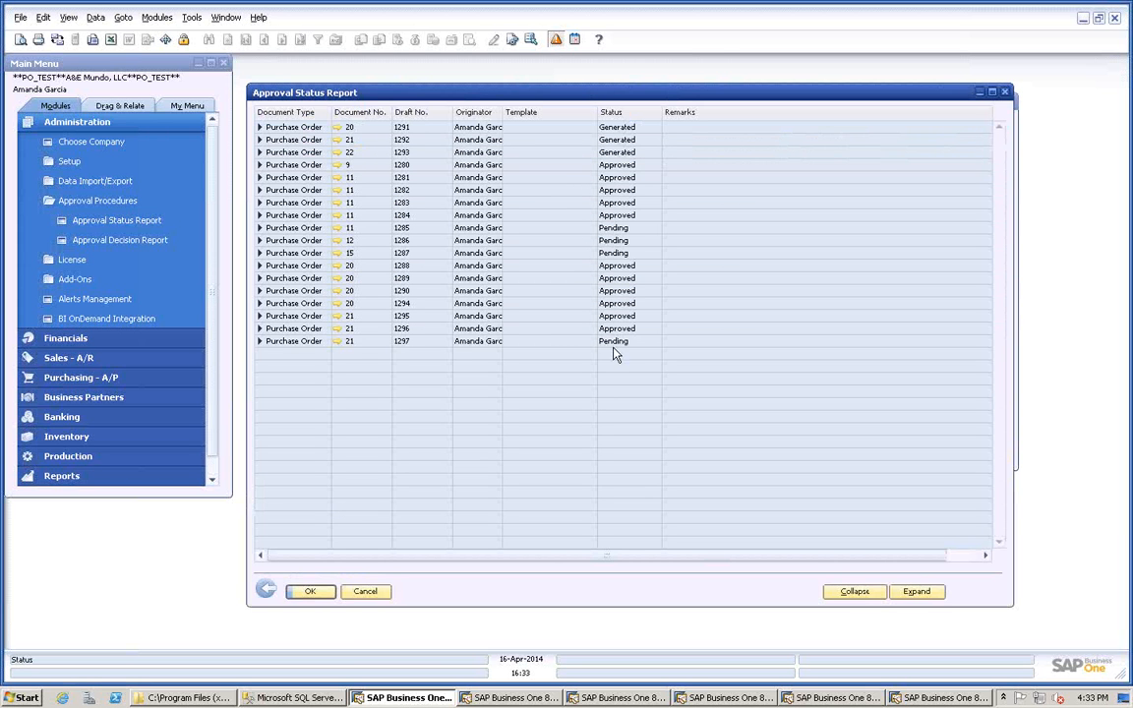
click(365, 591)
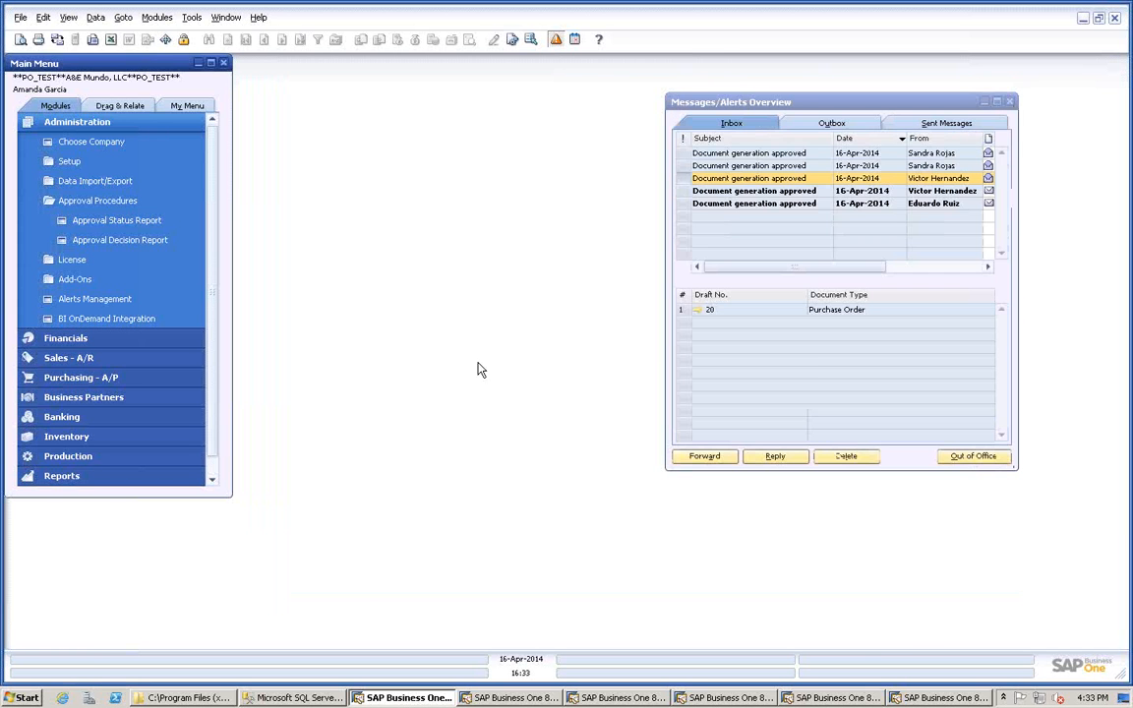
Add drafts 21 and 20 from the fourth and fifth approval notifications as purchase orders.
click(716, 193)
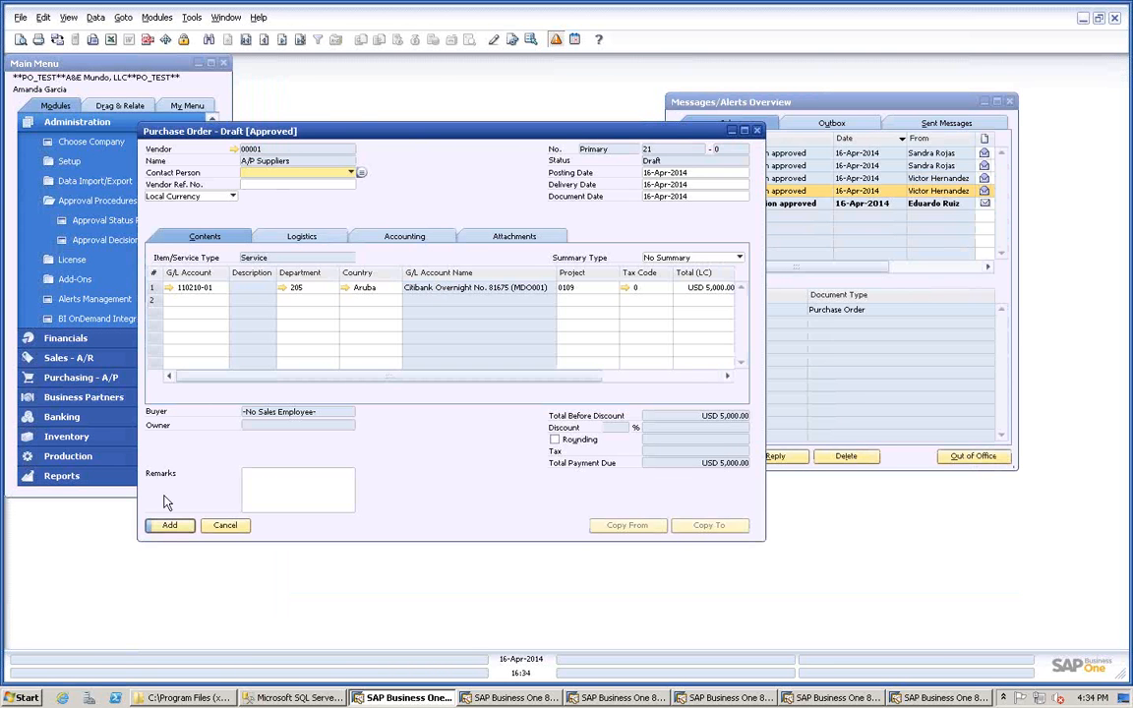
click(169, 524)
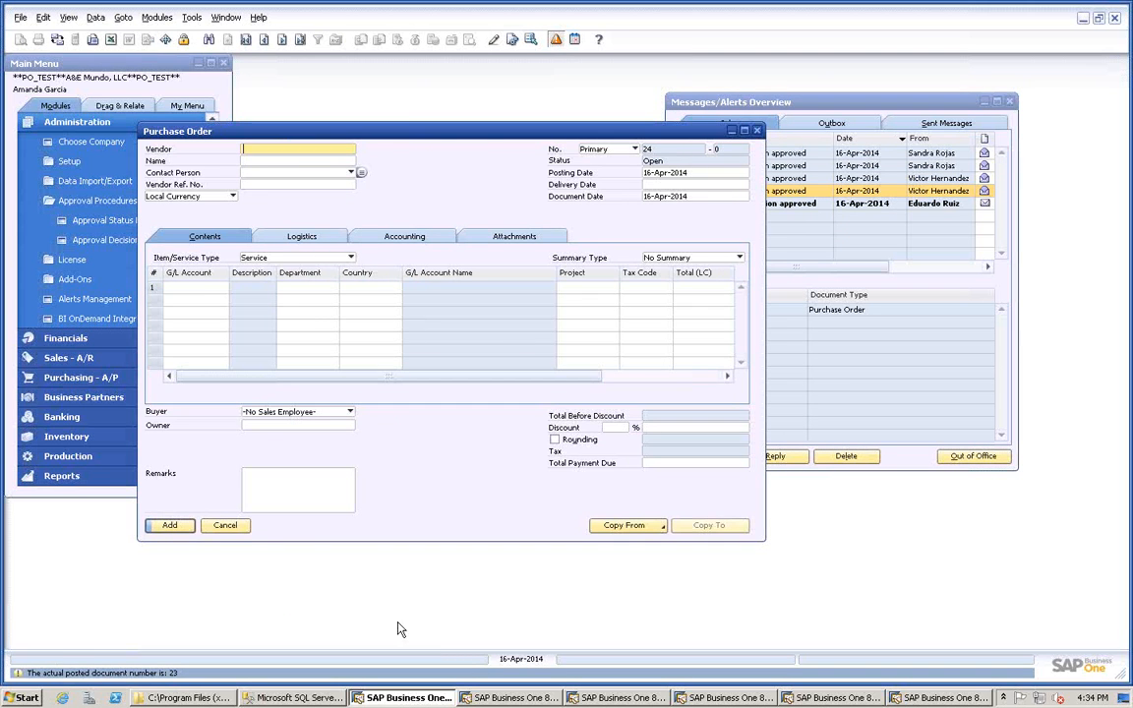
click(233, 529)
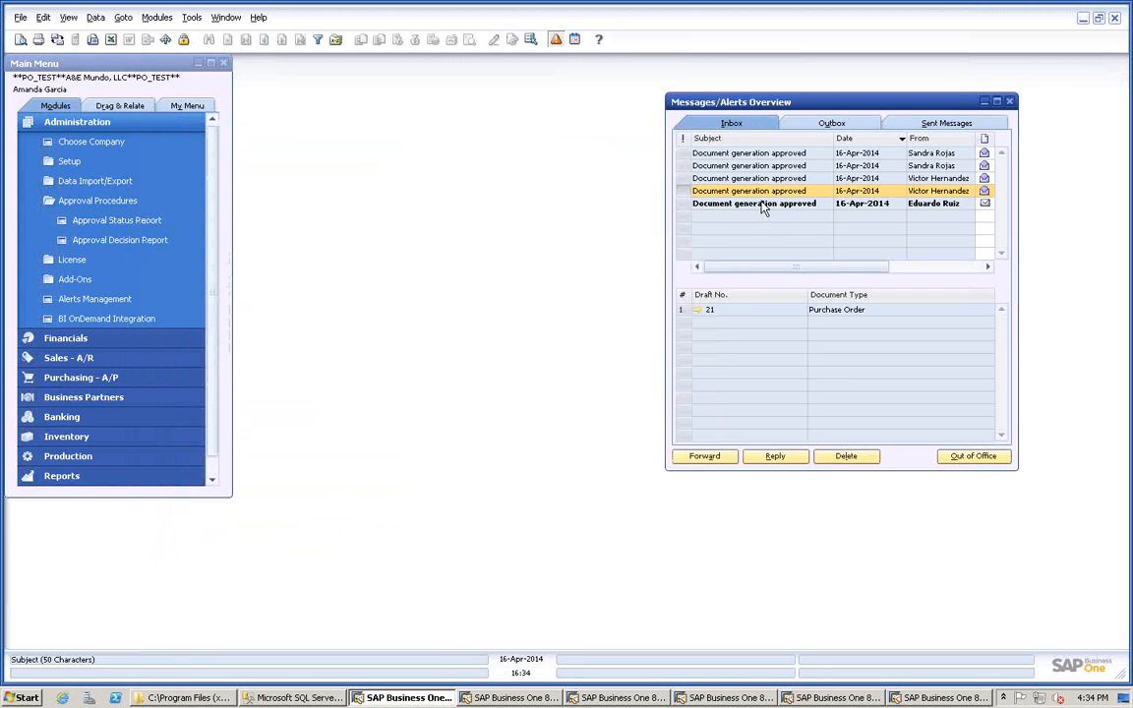
click(702, 204)
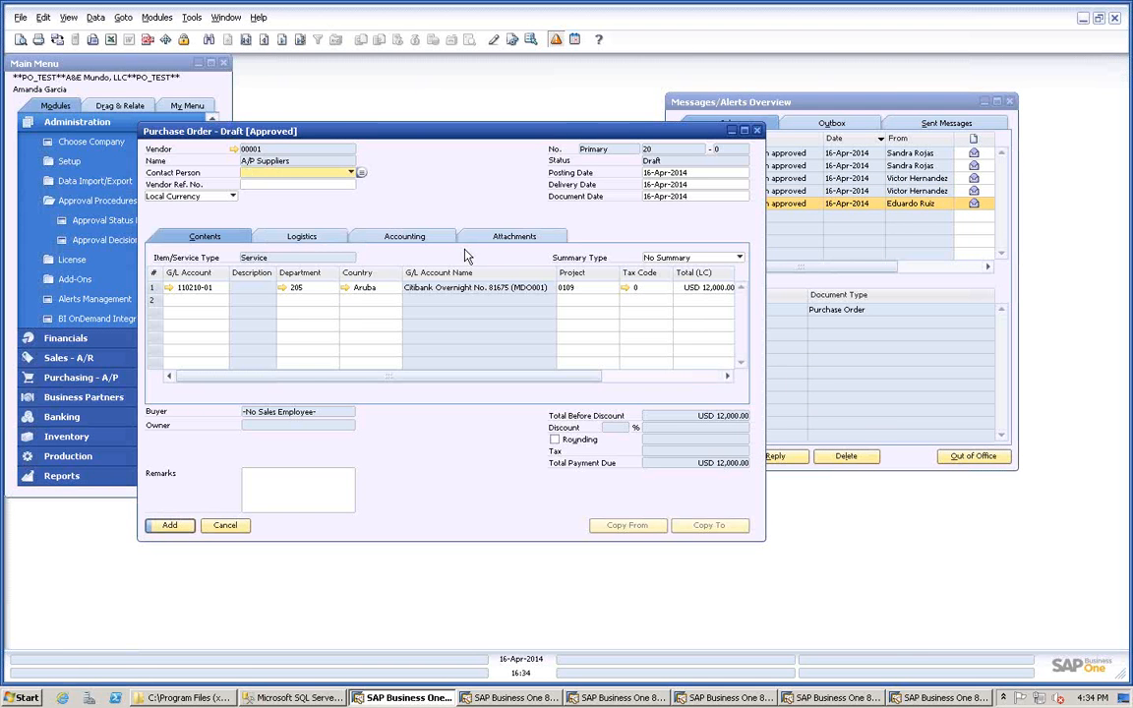
click(168, 524)
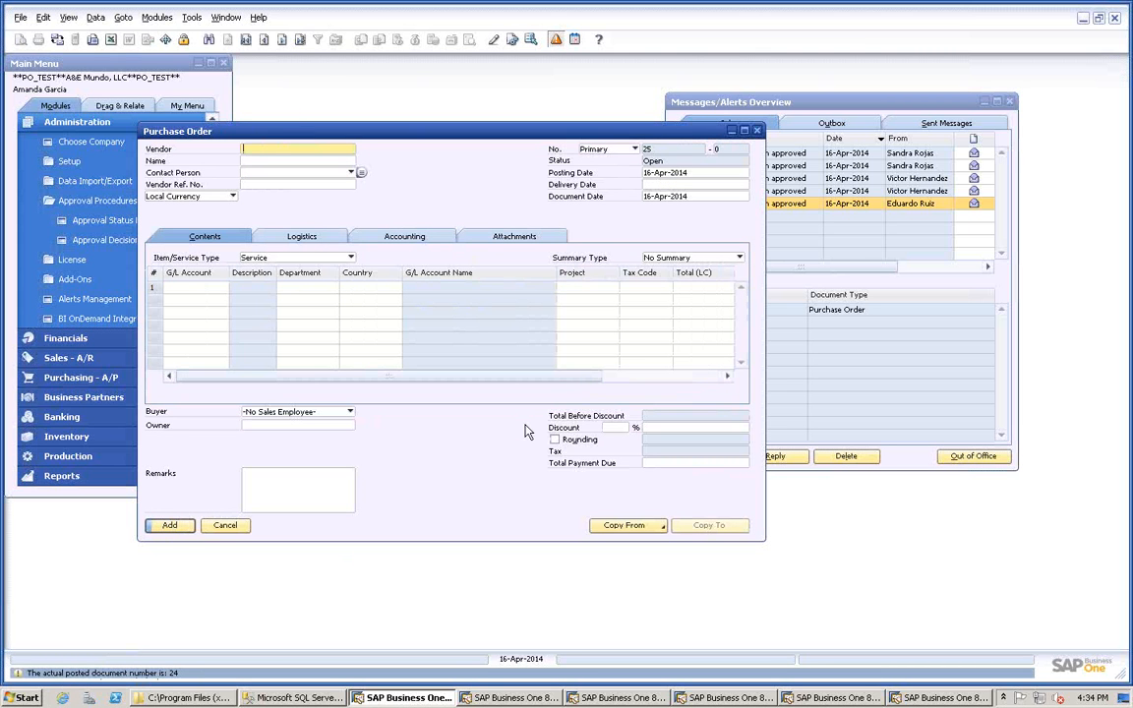
Open the newly added purchase order 24, try to copy it to a follow-on document, and close it.
click(265, 38)
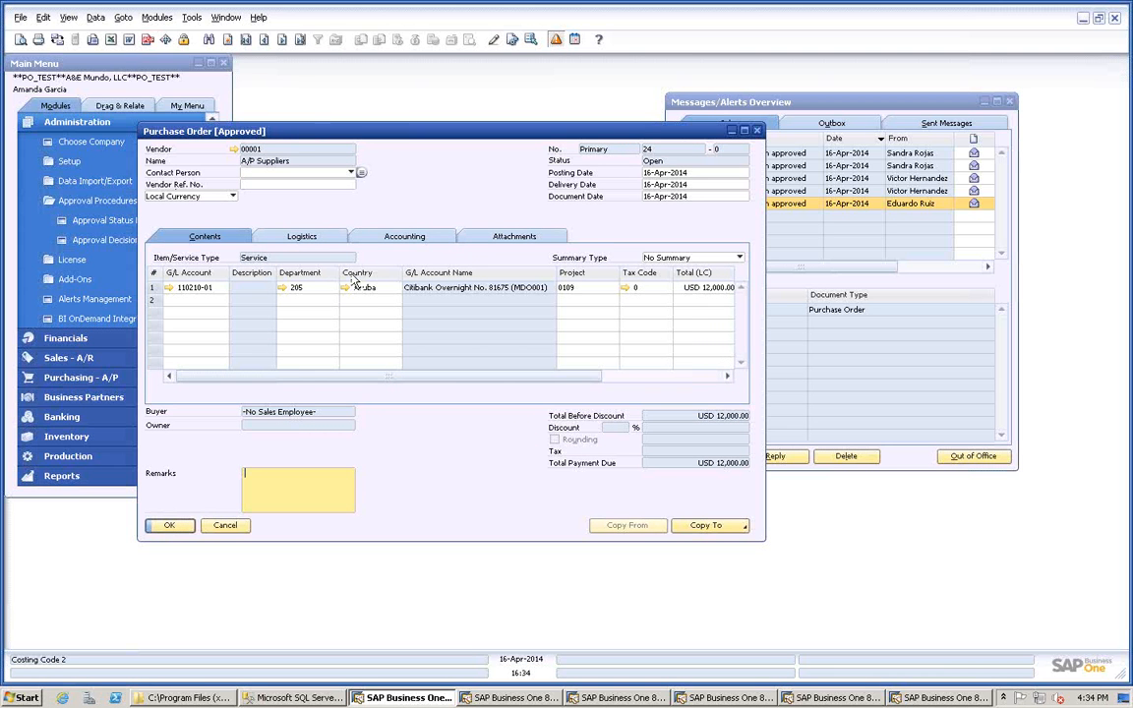
click(718, 529)
click(716, 557)
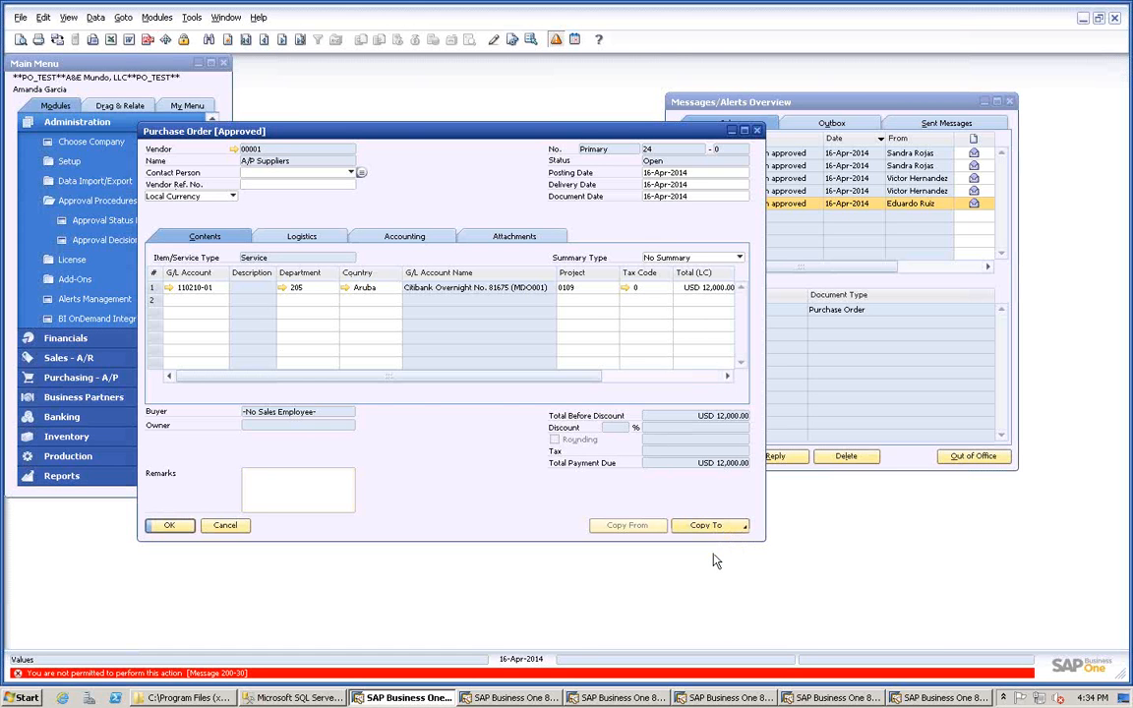
click(225, 525)
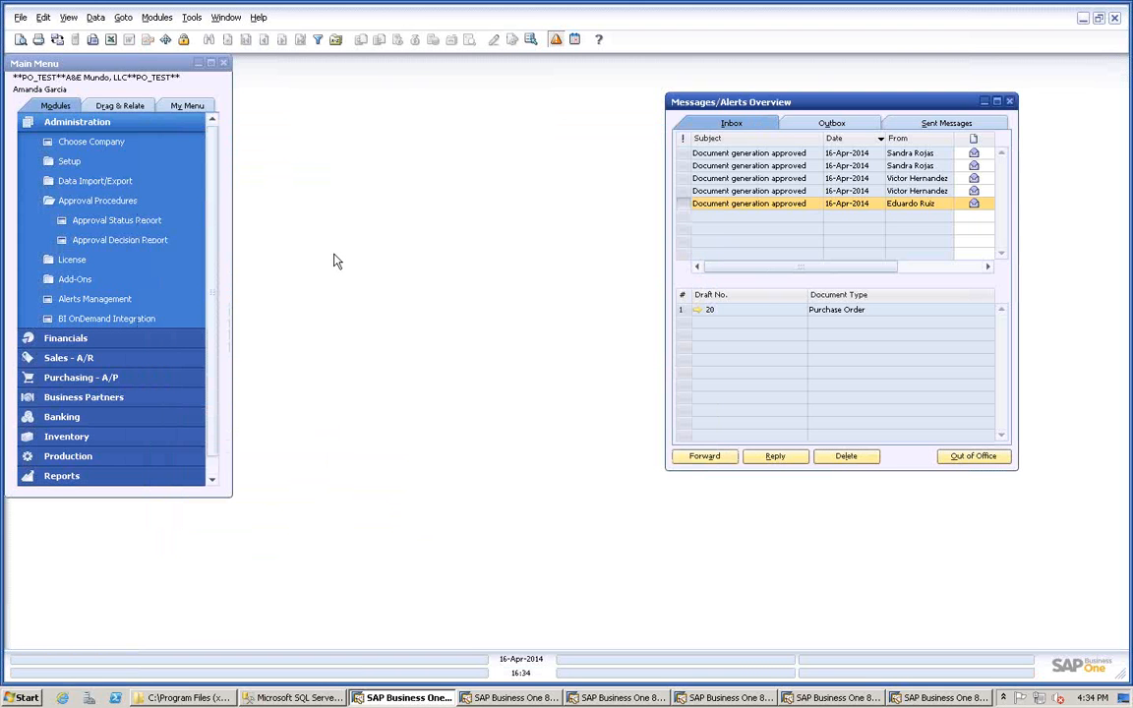
click(489, 700)
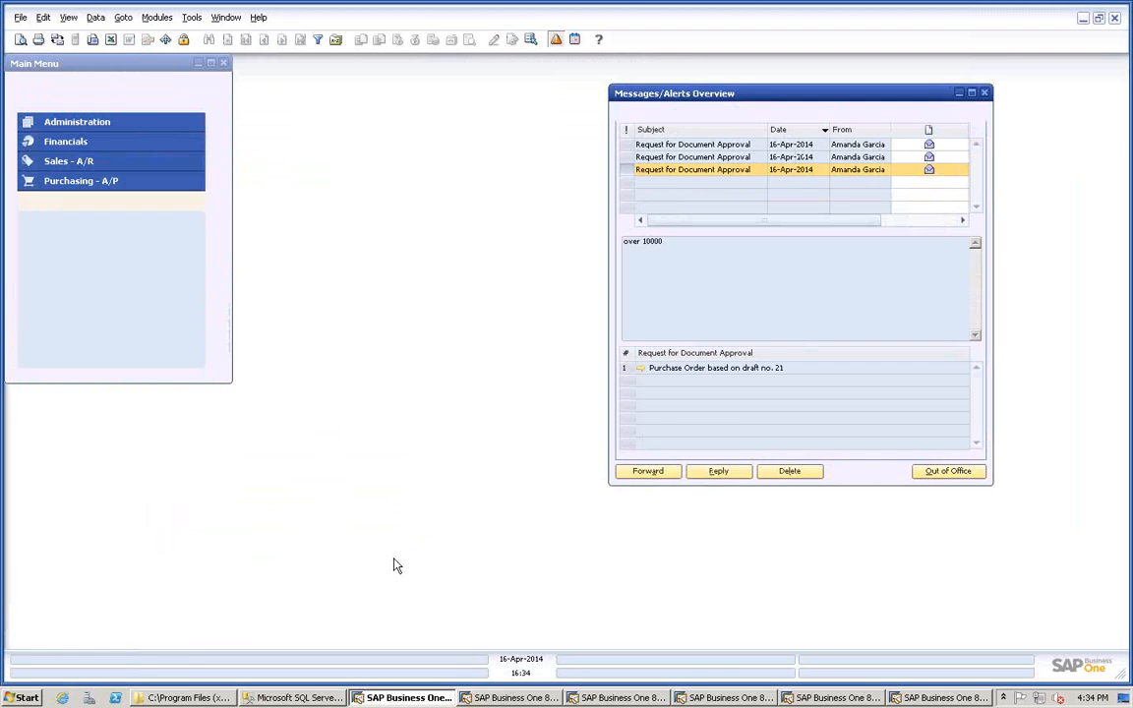
click(634, 698)
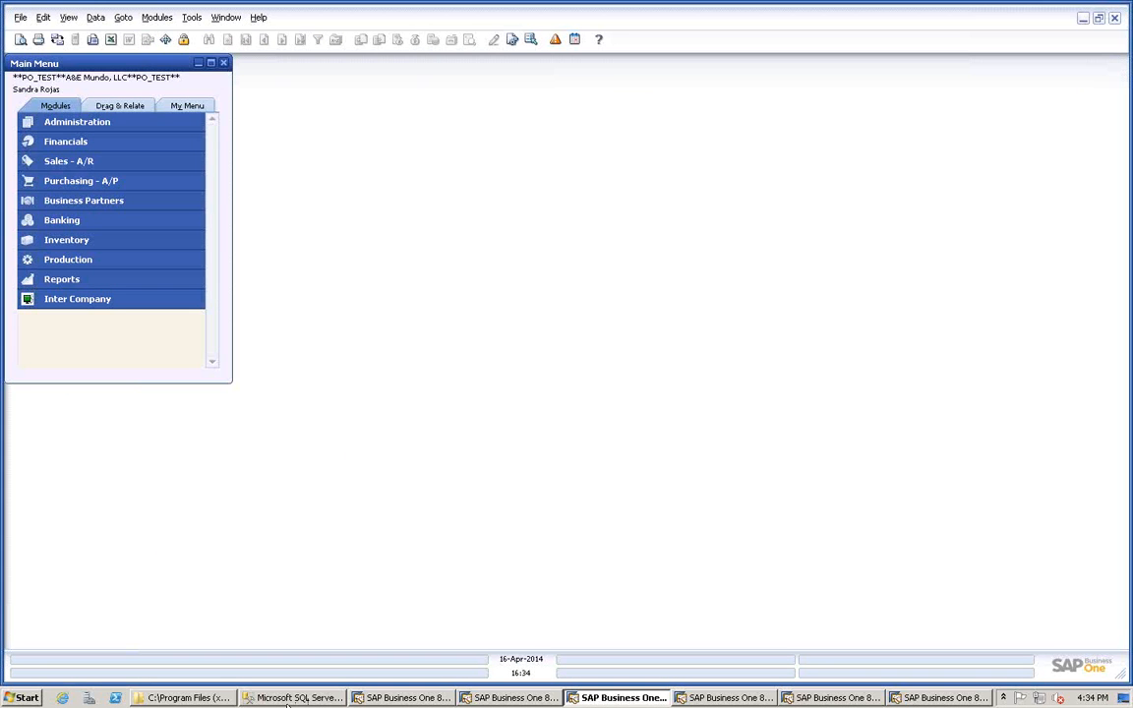
click(399, 700)
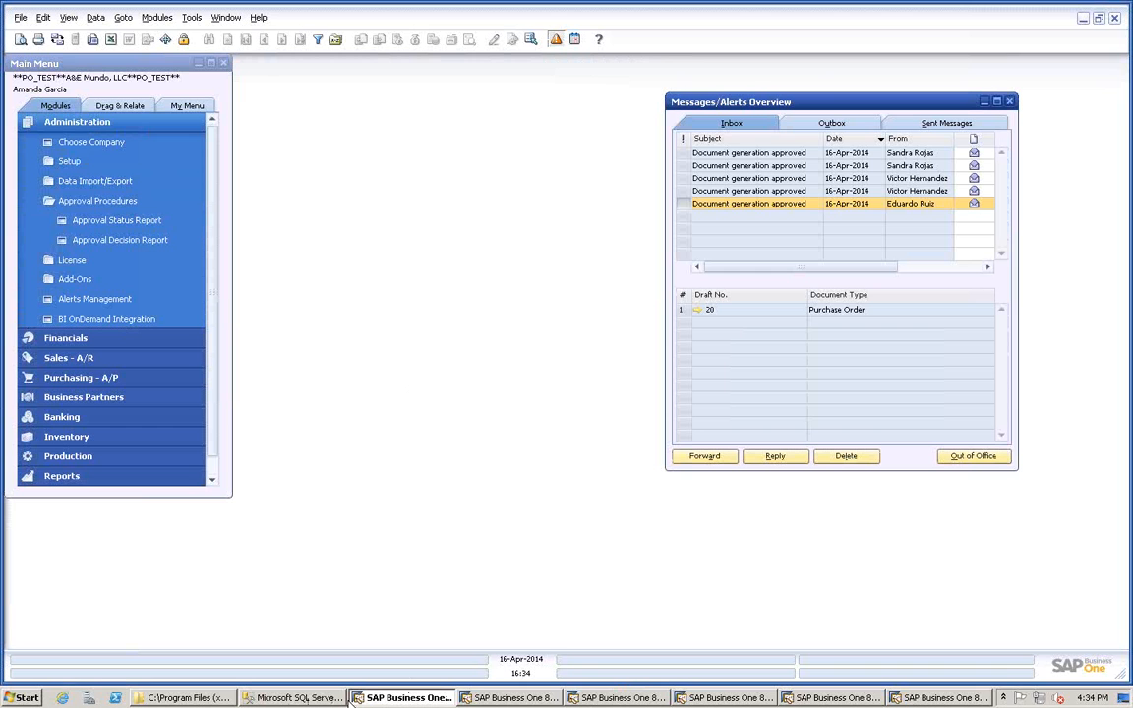
mouse_move(400, 703)
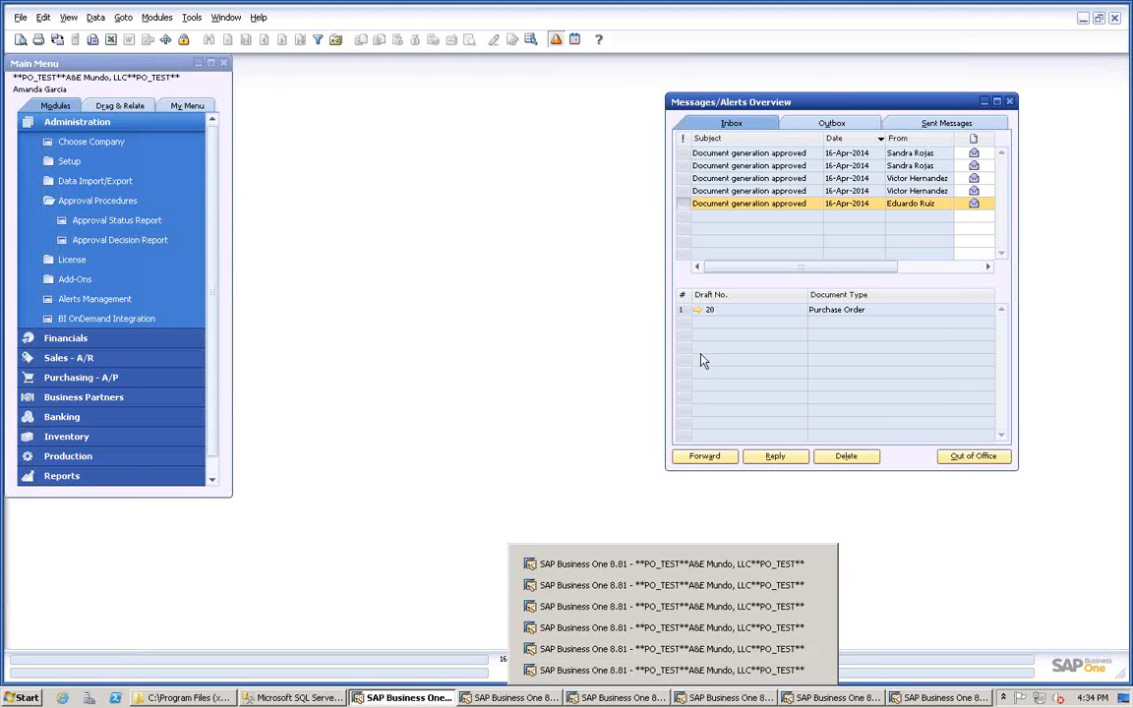
Reopen draft 20 from the last notification, try to add it again, decline generating another document and close the draft.
click(700, 312)
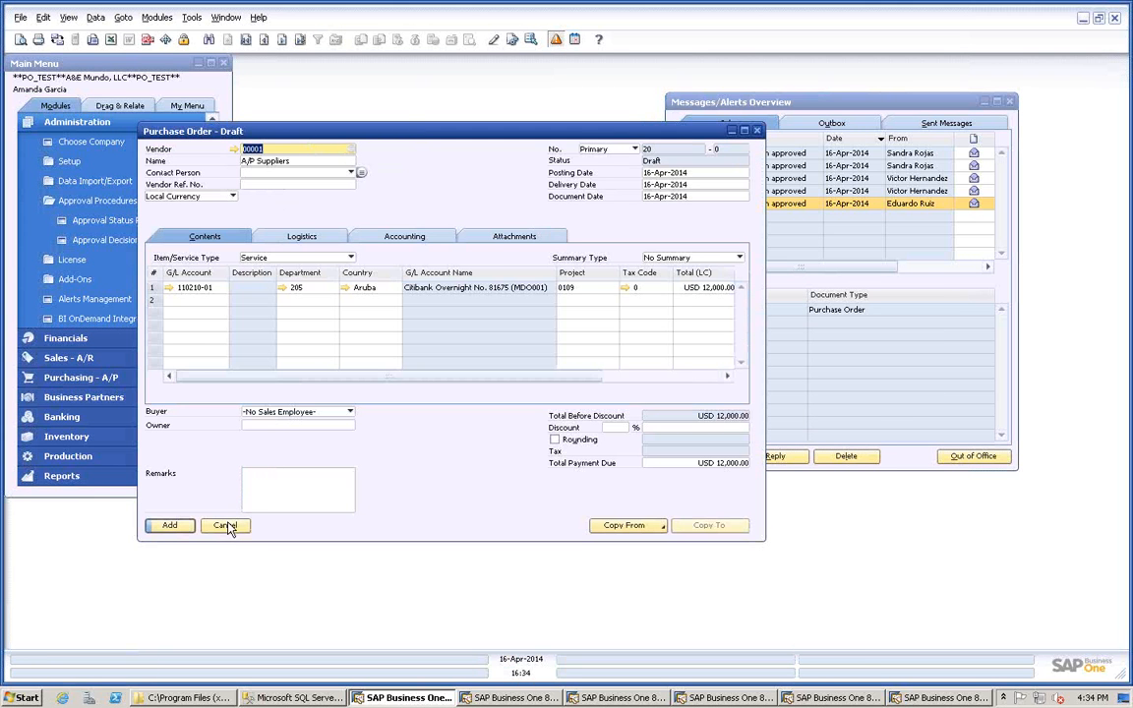
click(171, 526)
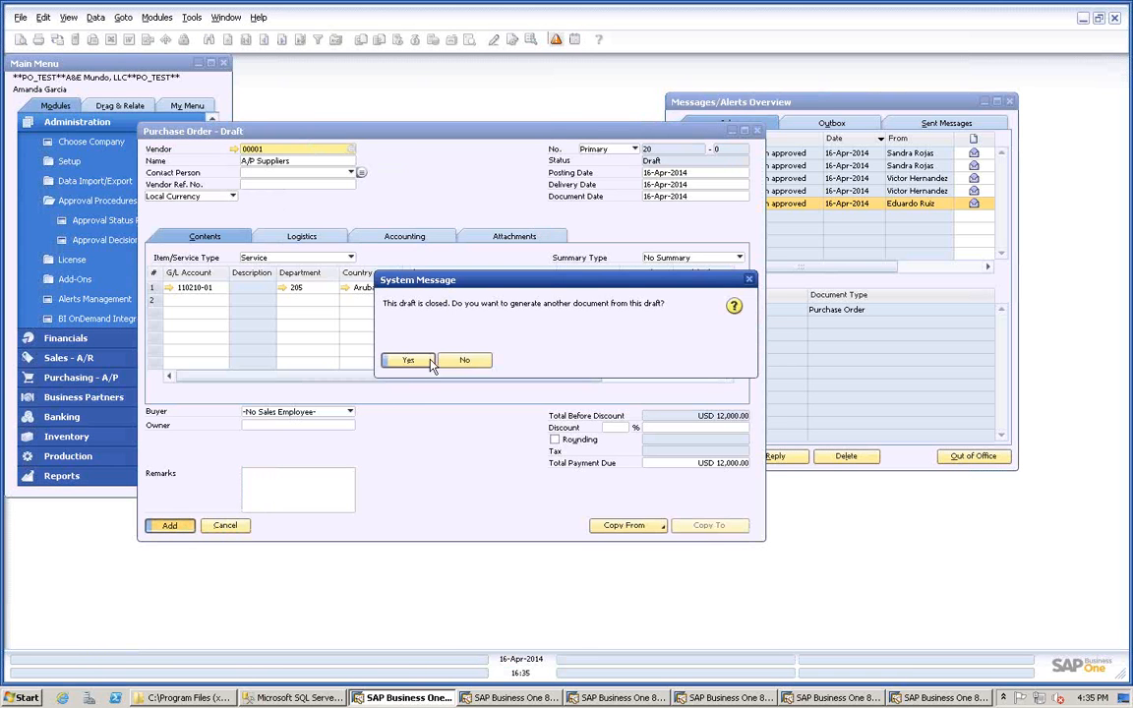
click(468, 360)
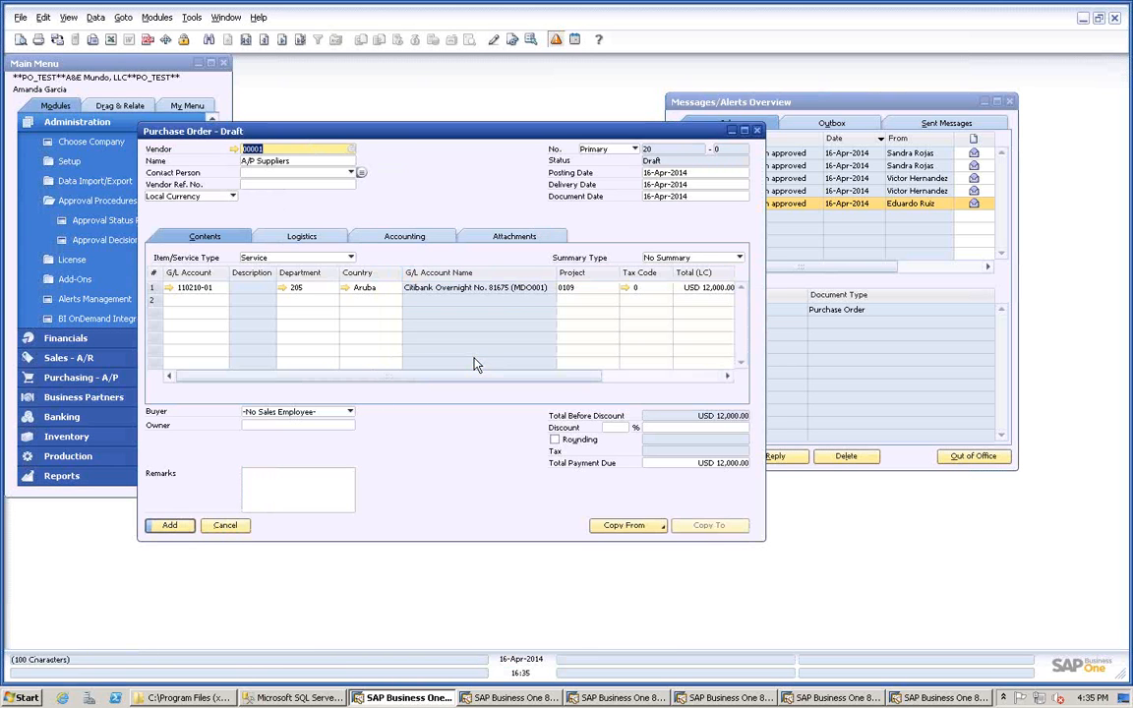
click(225, 526)
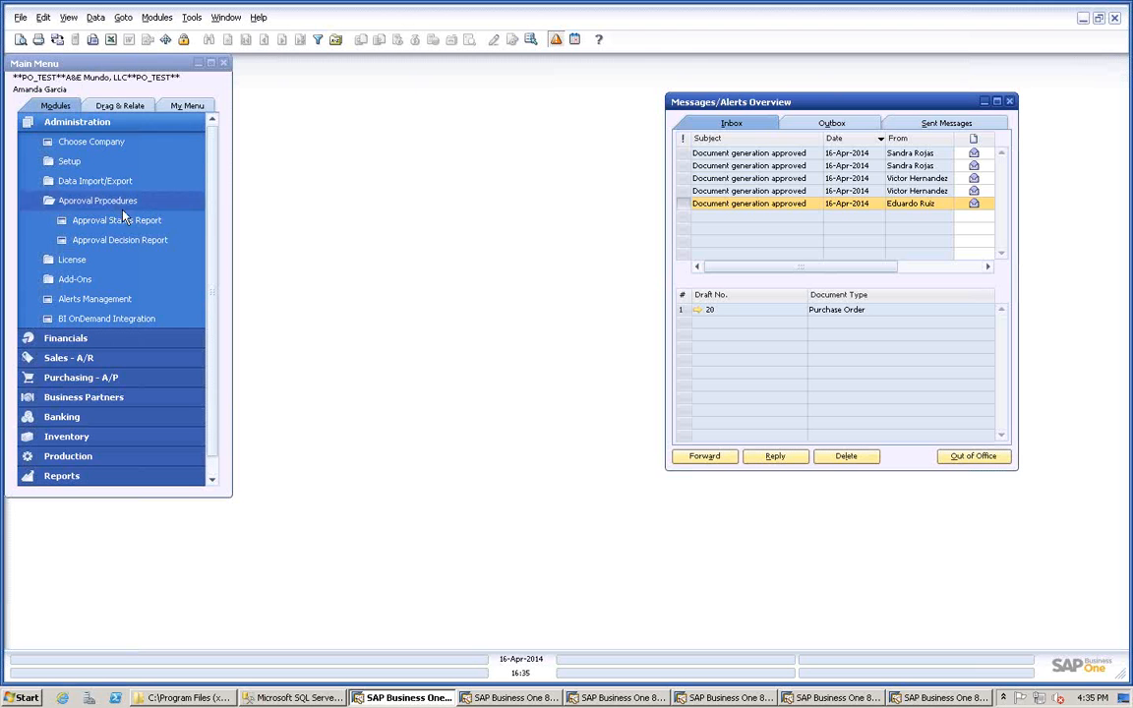
Switch to the manager's session, check its messages overview, review the alert named test in Alerts Management and close it.
click(946, 697)
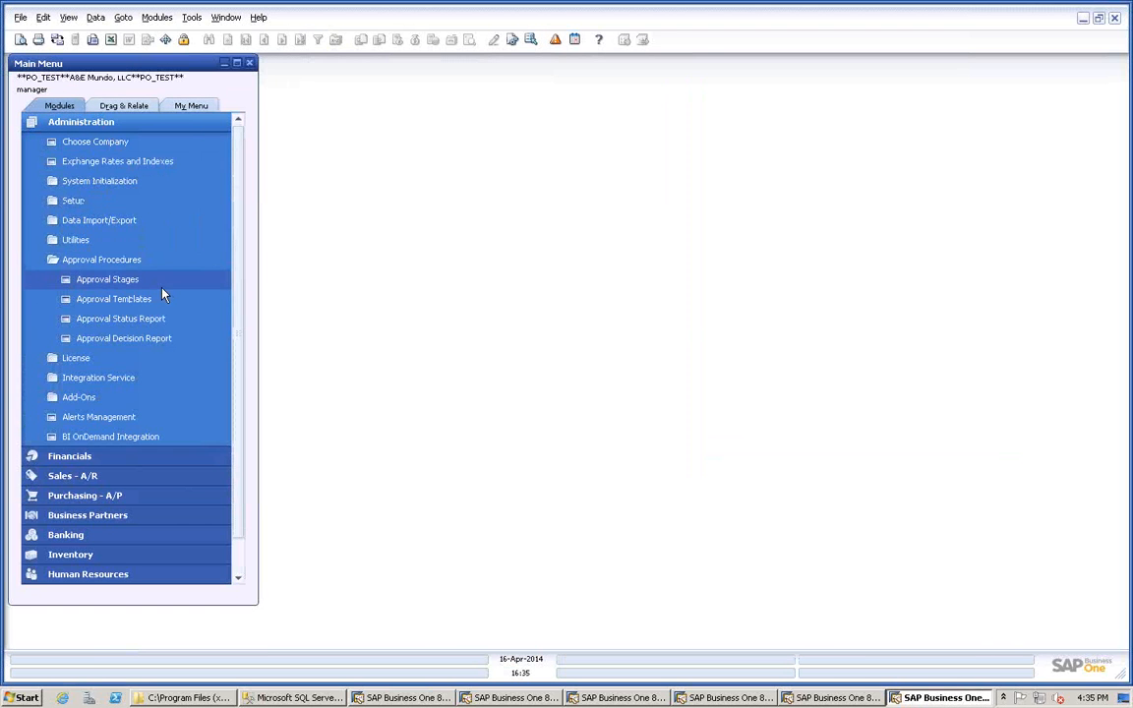
click(103, 422)
drag(403, 203, 567, 153)
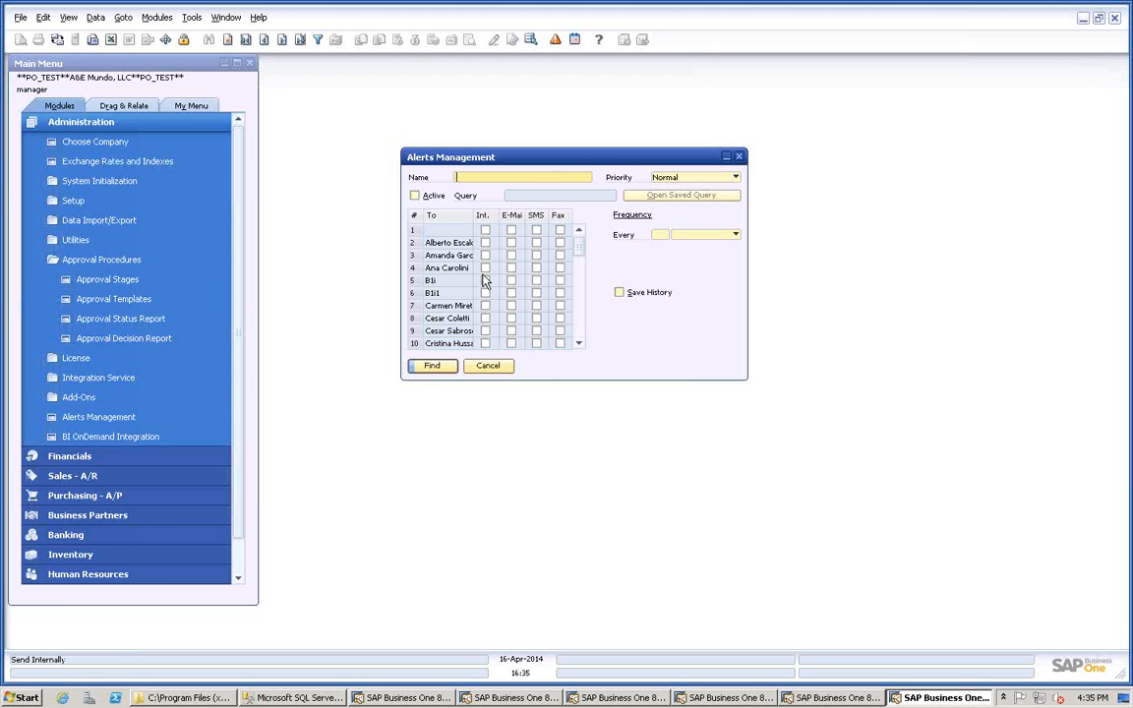
click(556, 40)
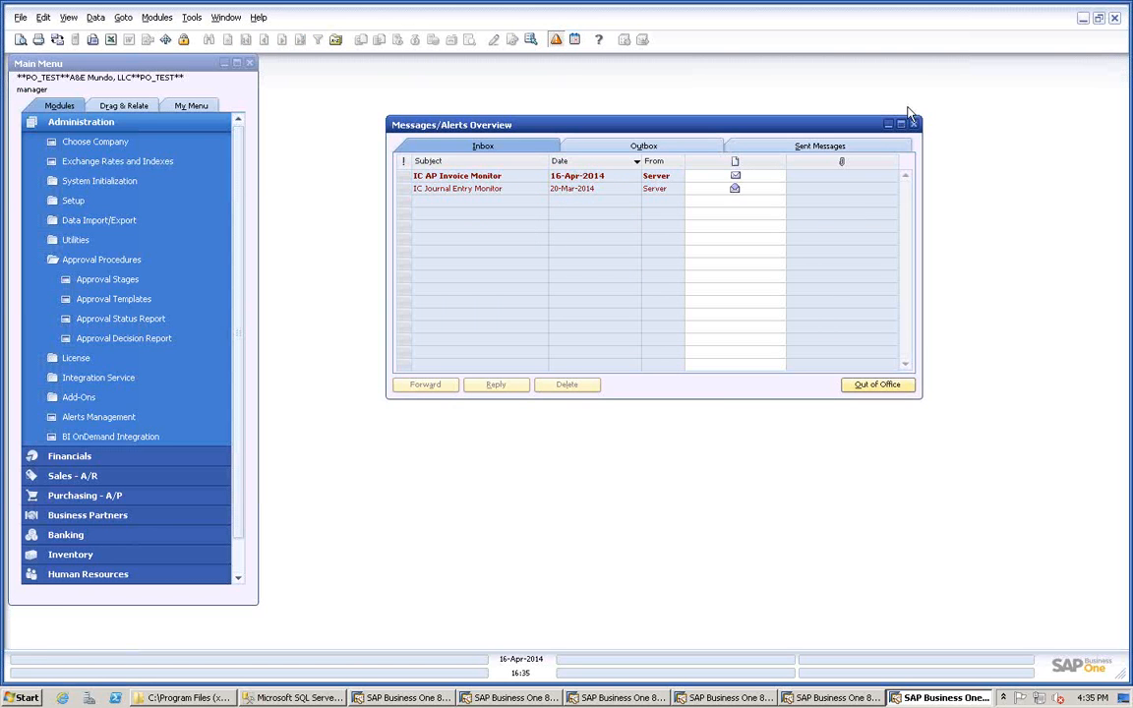
click(913, 125)
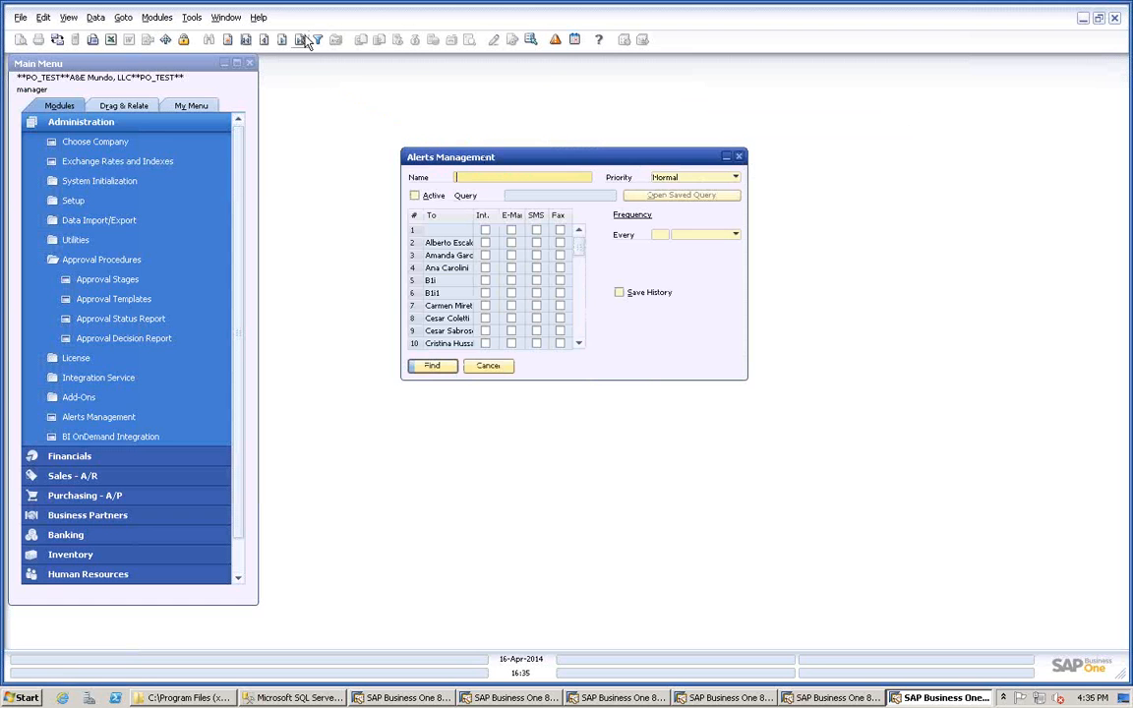
drag(506, 158, 470, 140)
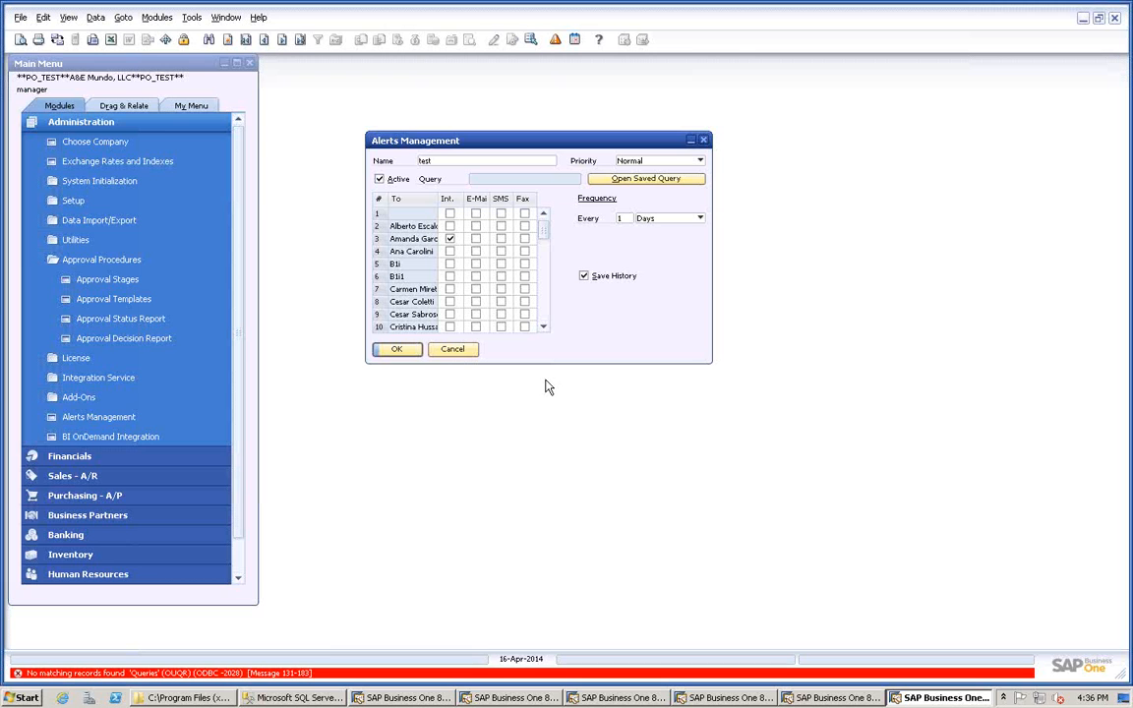
click(452, 350)
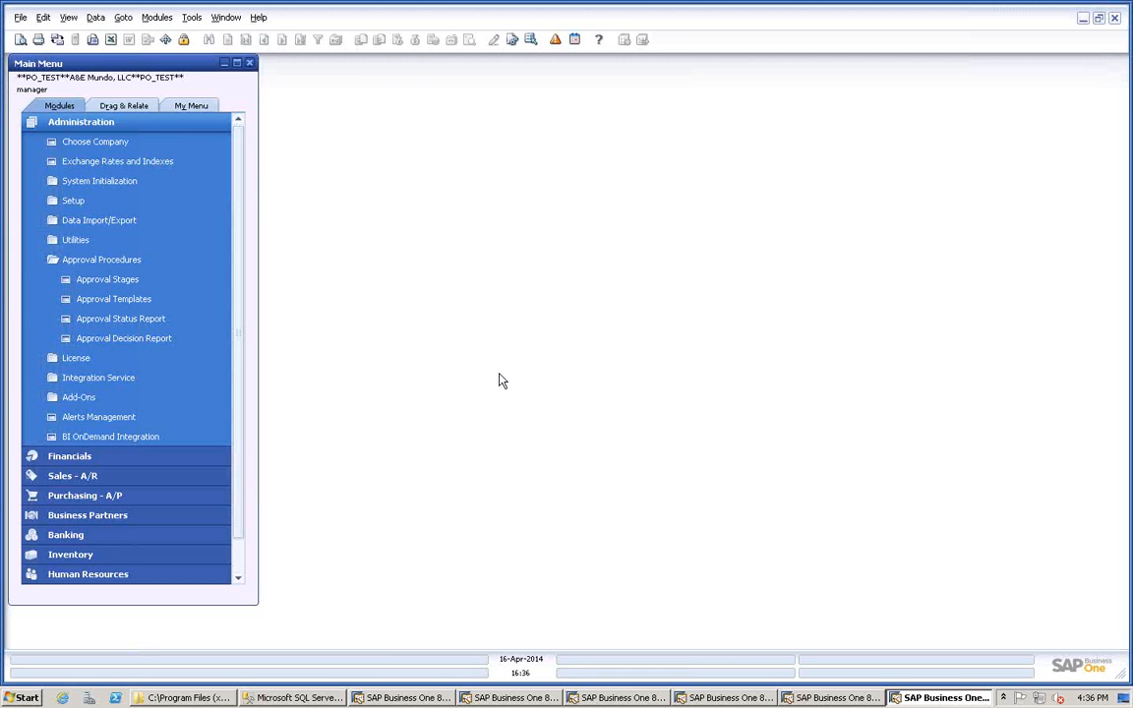
Open the last purchase order, number 24, in the manager's session.
click(131, 124)
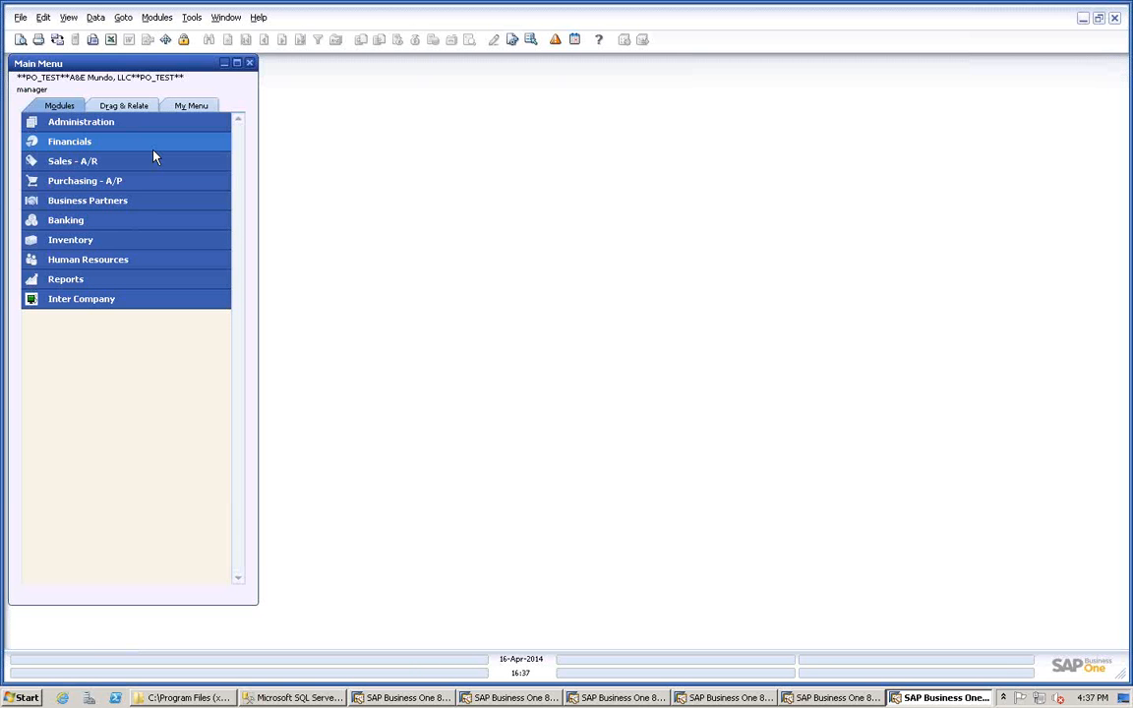
click(97, 181)
click(85, 225)
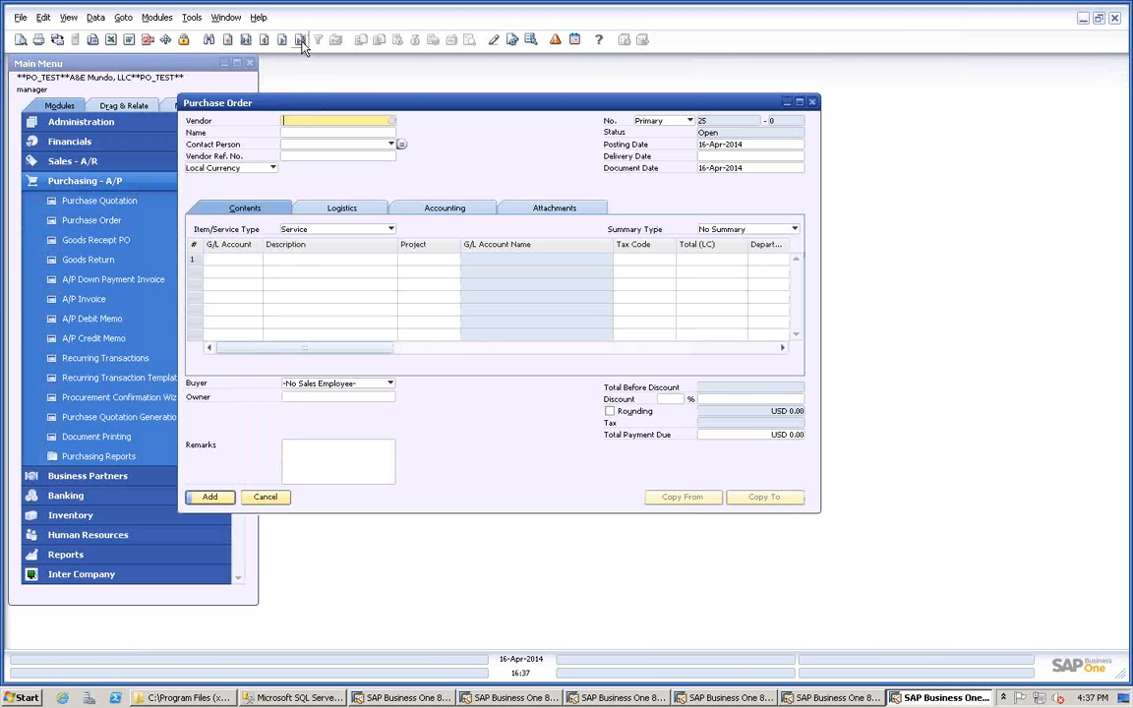
click(302, 45)
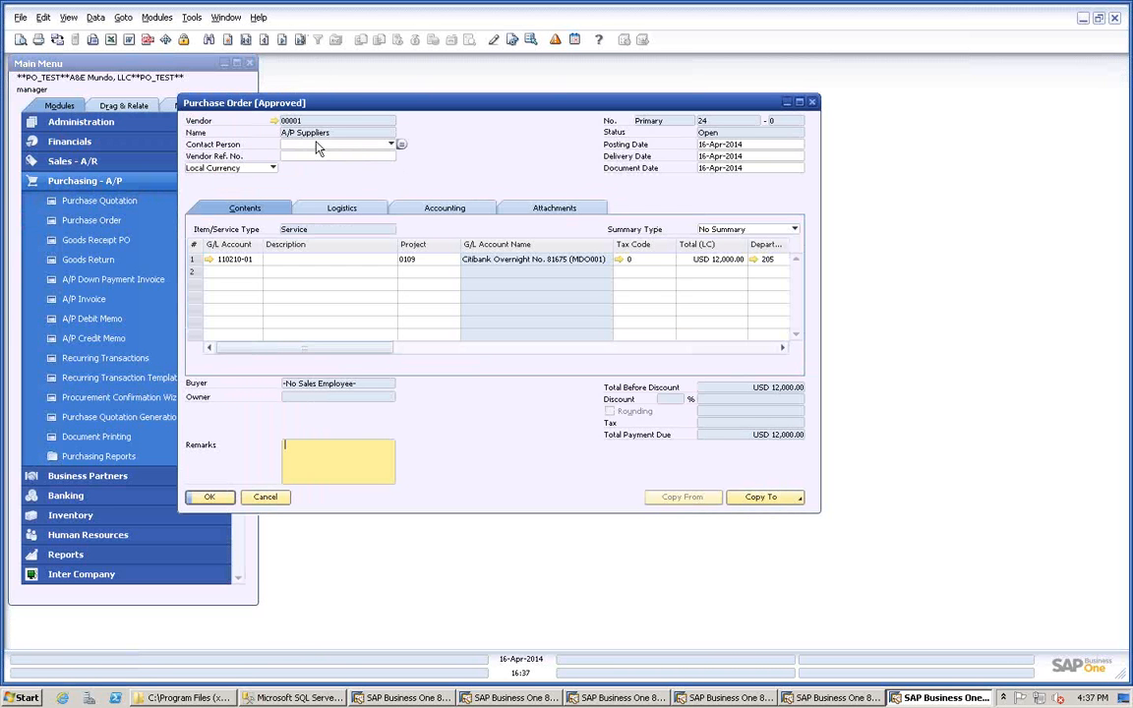
drag(317, 106, 278, 95)
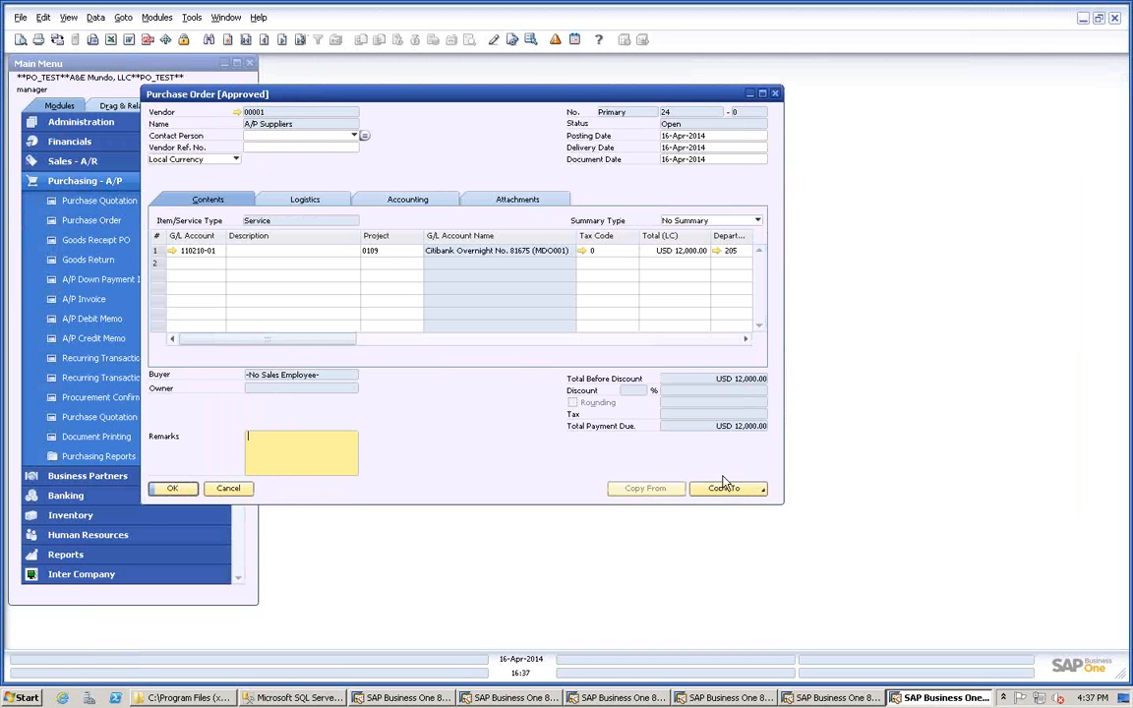
Copy purchase order 24 to an A/P Invoice and reposition the invoice form.
click(730, 491)
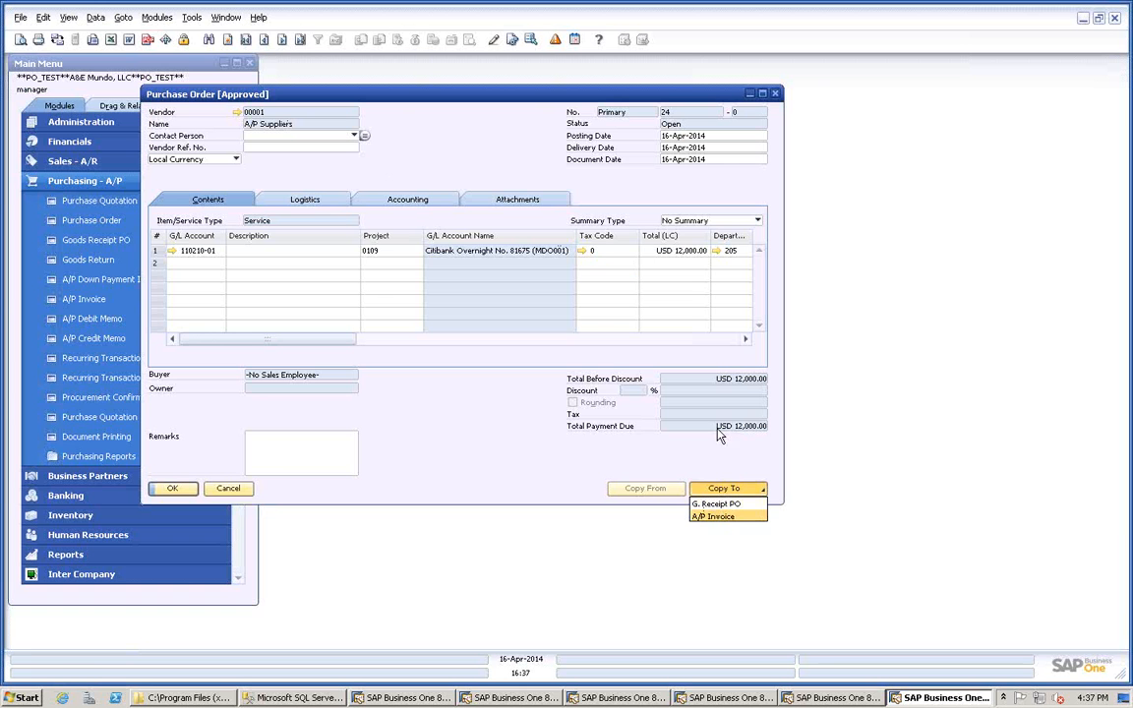
click(712, 515)
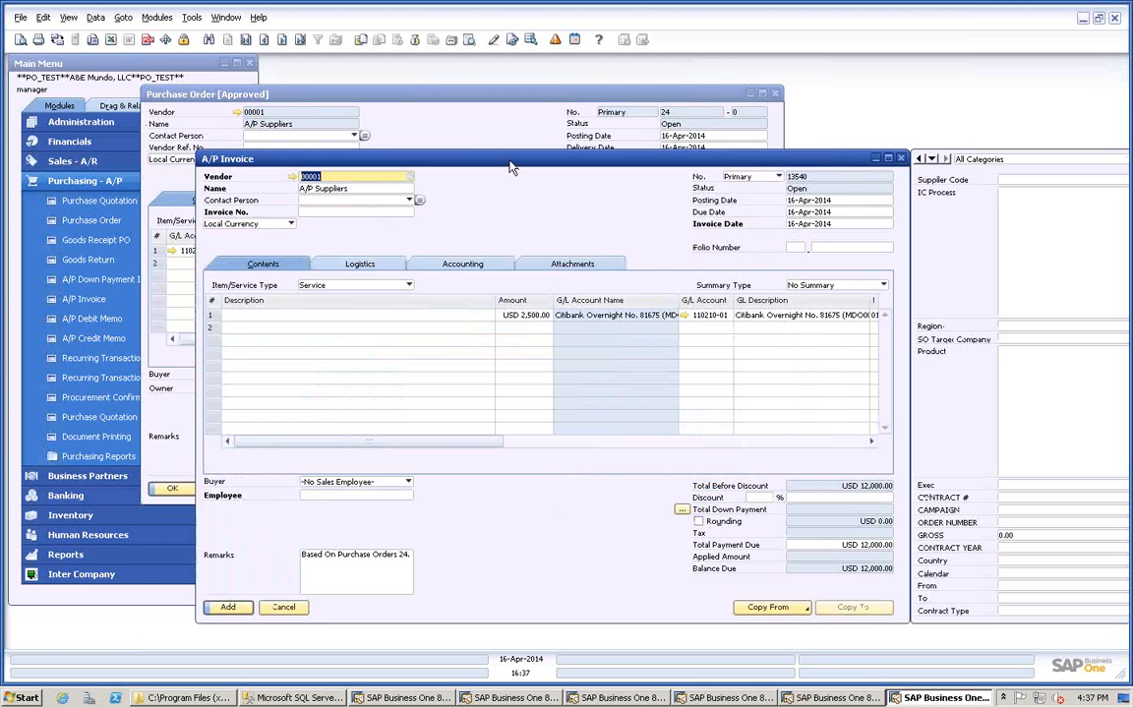
drag(509, 160, 419, 105)
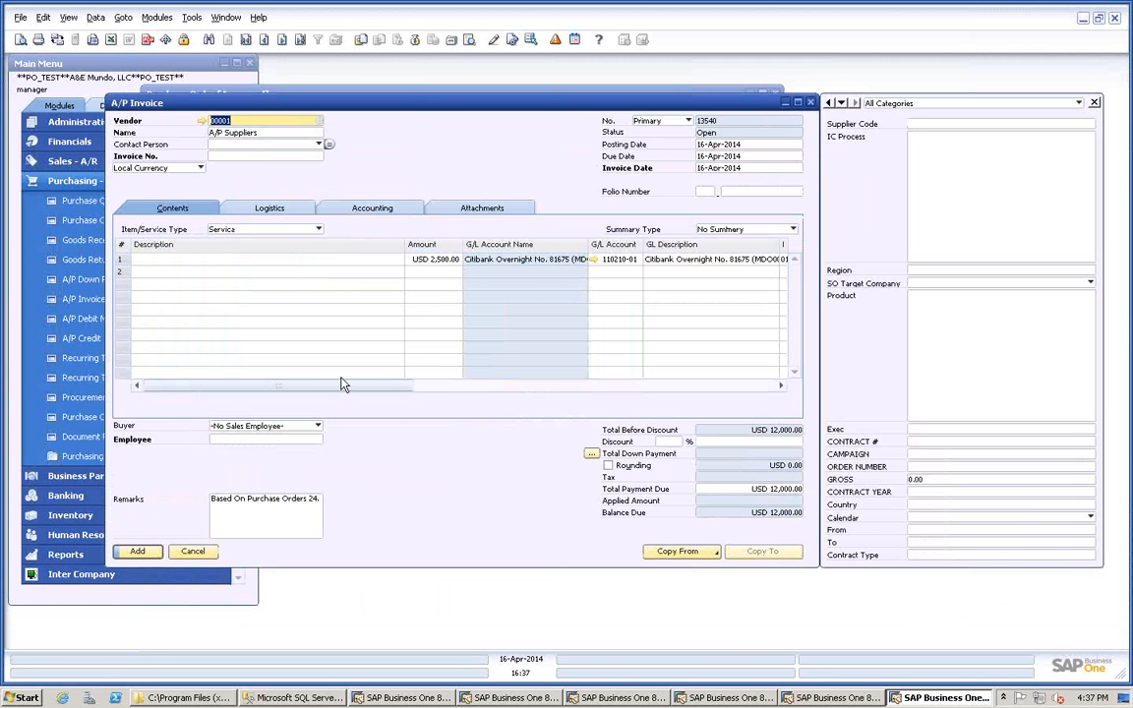
Set the amount of the first A/P invoice row to 15000.
drag(362, 383, 261, 384)
click(439, 261)
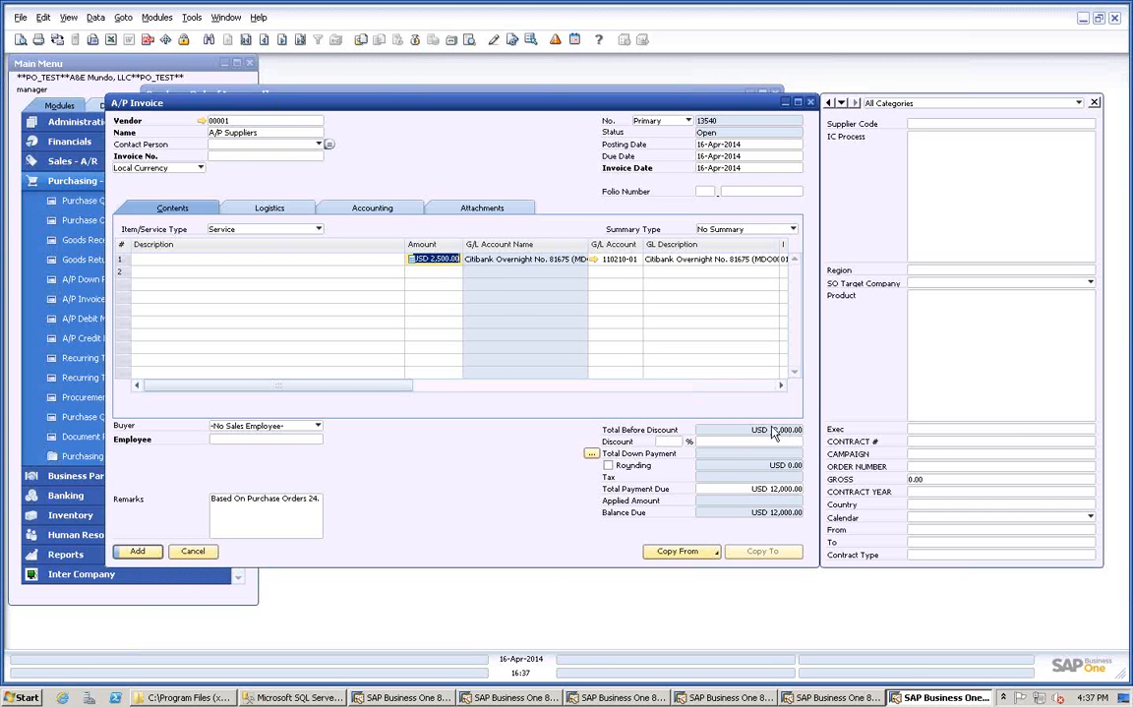
drag(325, 386, 295, 384)
text(15000)
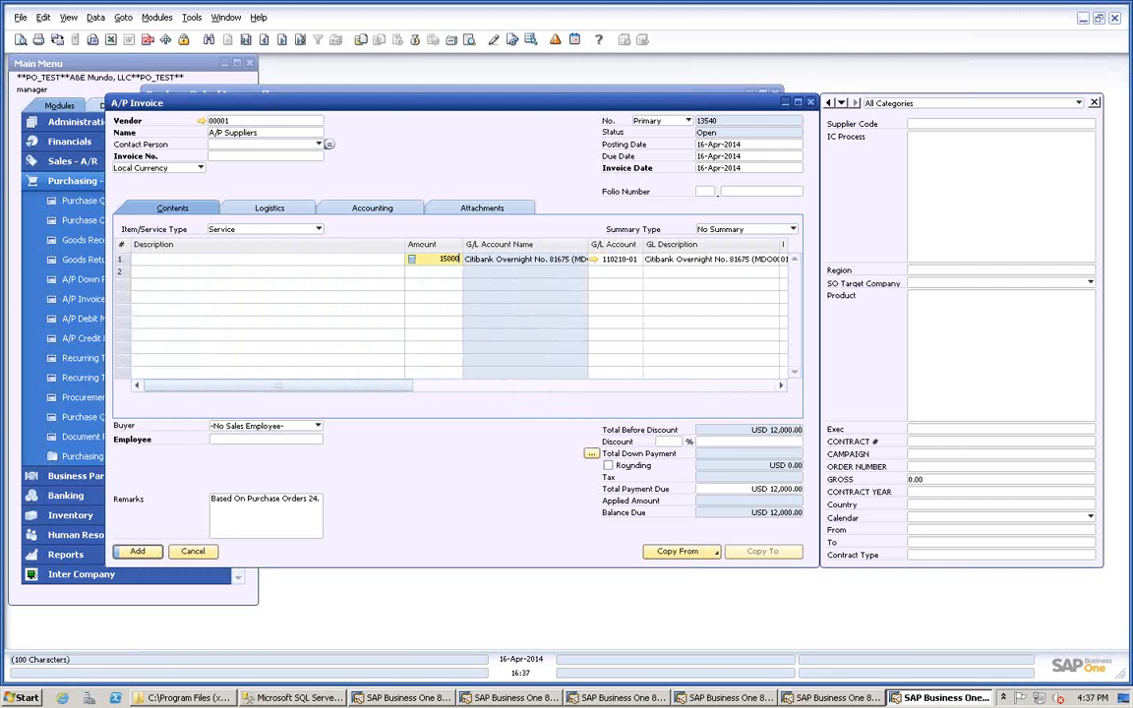
key(Tab)
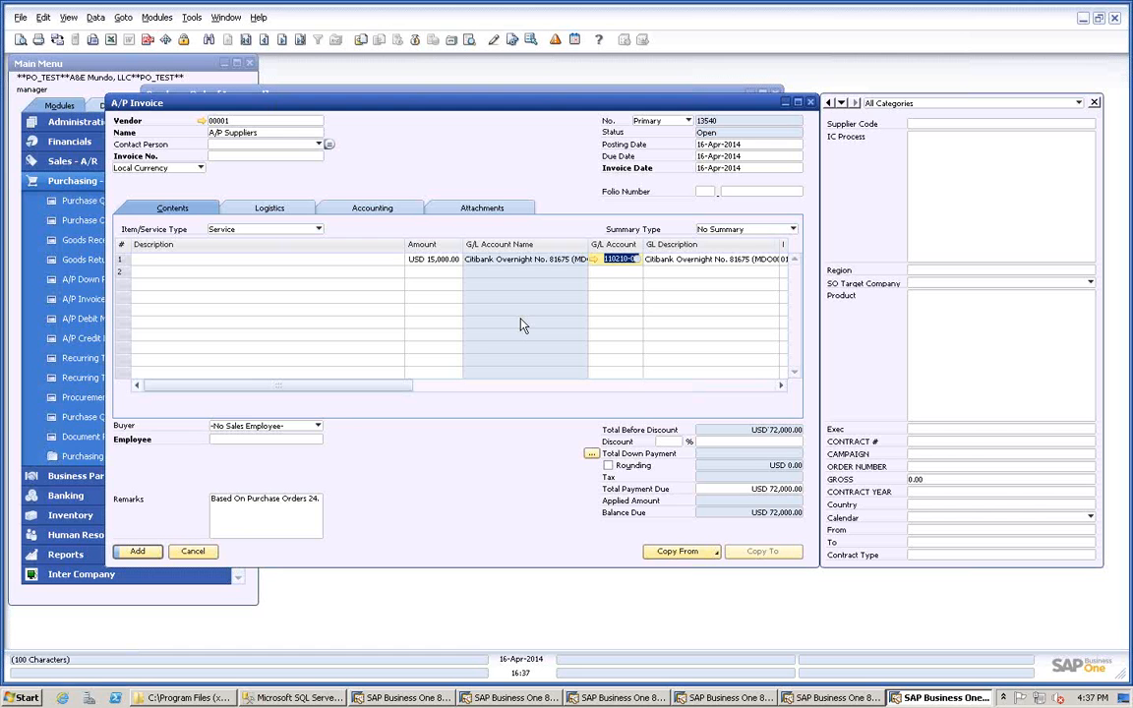
Make the Total (LC) column visible in the A/P Invoice table through the form settings.
click(428, 386)
drag(427, 387, 155, 364)
drag(331, 385, 189, 337)
click(467, 40)
click(407, 148)
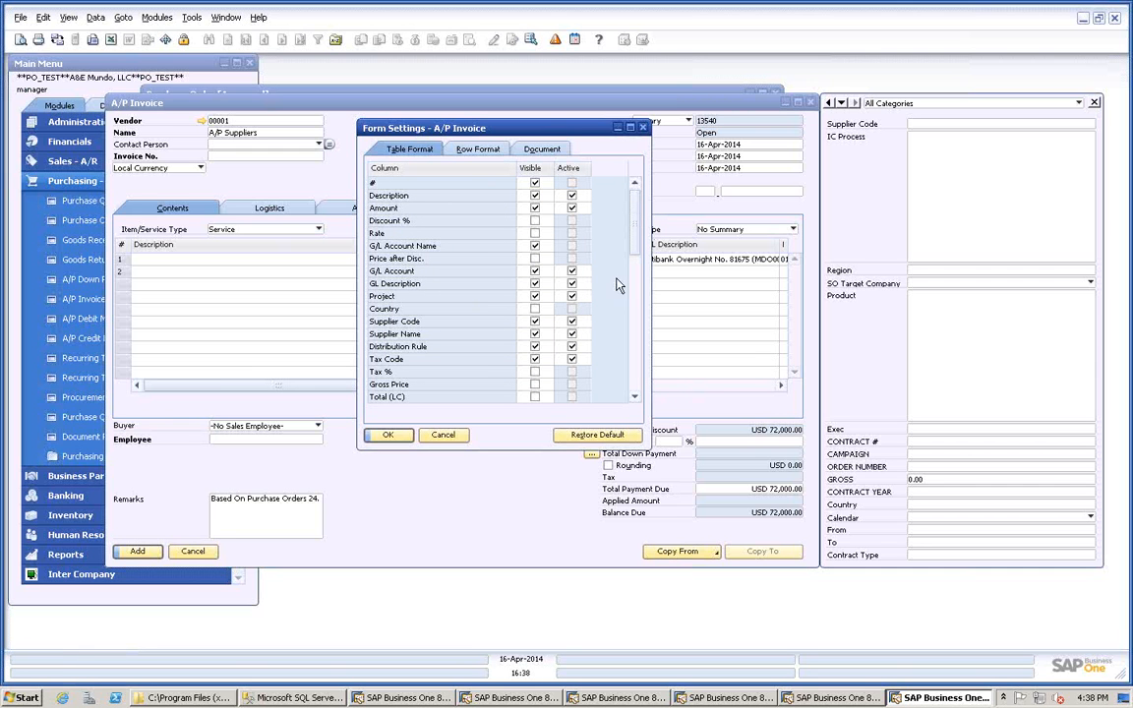
click(537, 399)
mouse_move(636, 223)
mouse_down()
mouse_move(635, 346)
mouse_move(635, 208)
mouse_up()
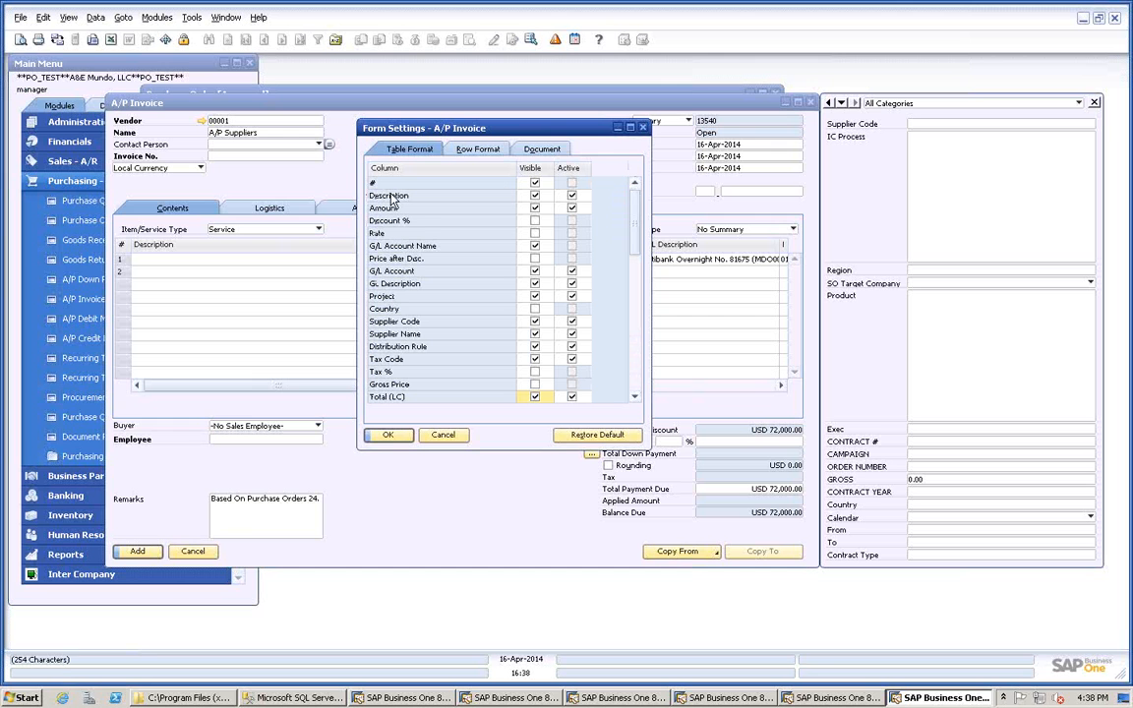
click(388, 436)
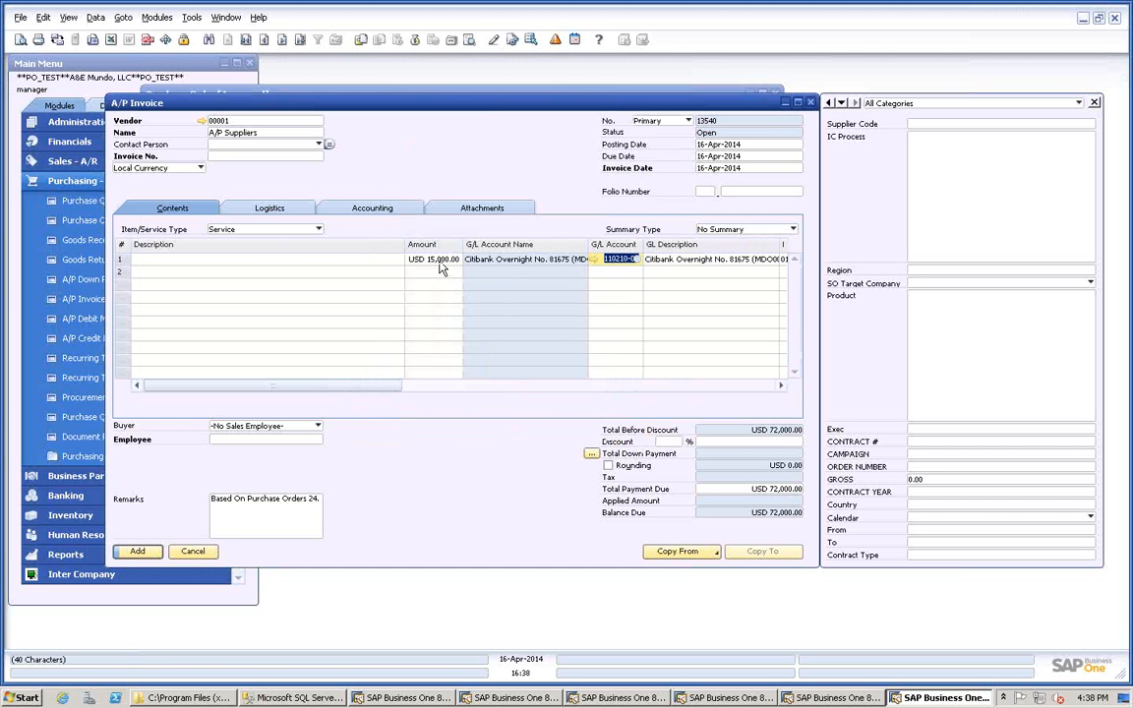
Set the first row's Total (LC) to 15000 and add the A/P invoice, accepting that it cannot be changed.
drag(359, 387, 296, 387)
drag(444, 396, 655, 395)
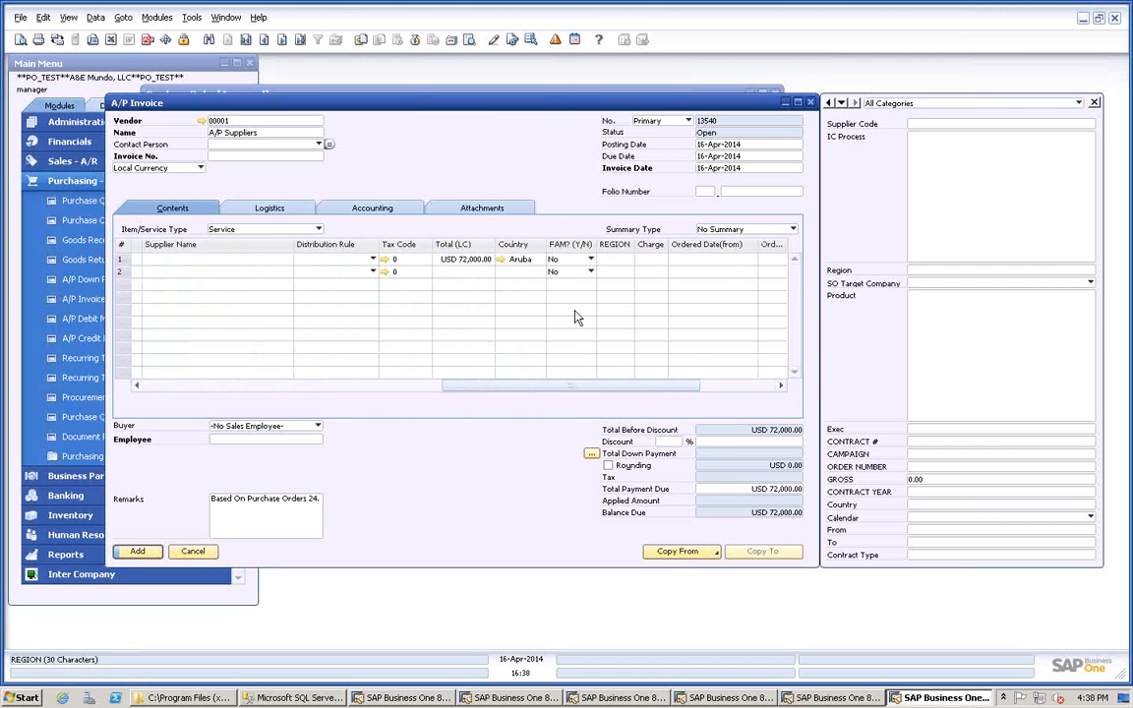
click(461, 261)
text(15000)
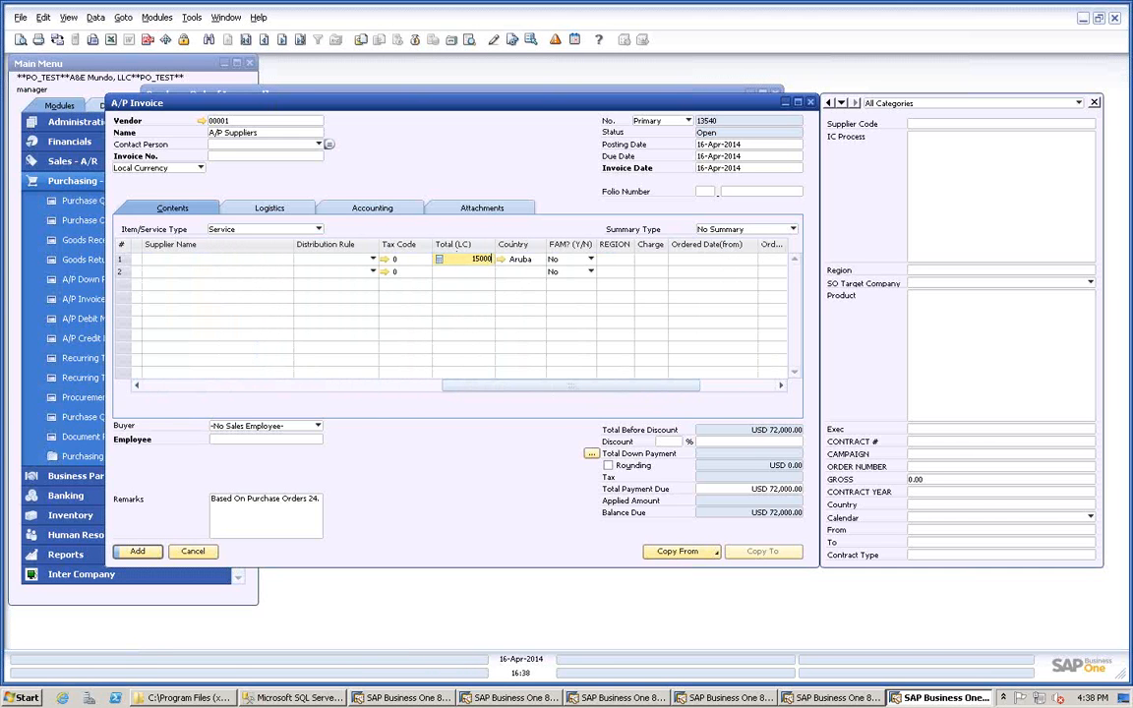
key(Tab)
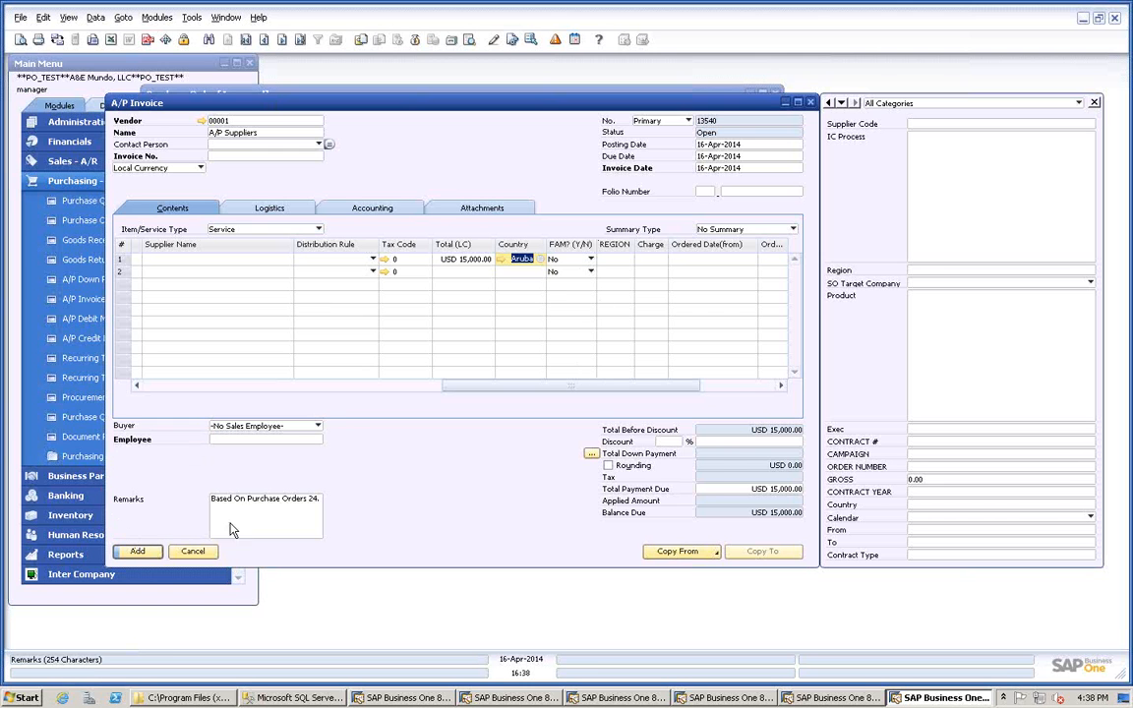
click(138, 551)
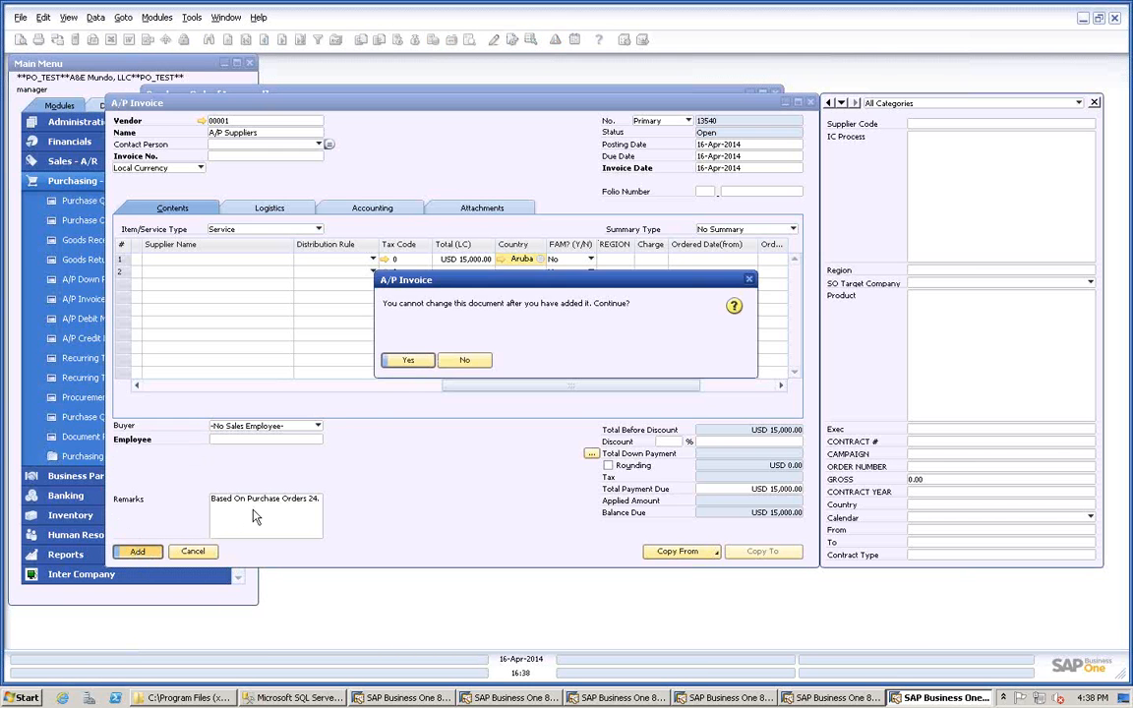
click(407, 361)
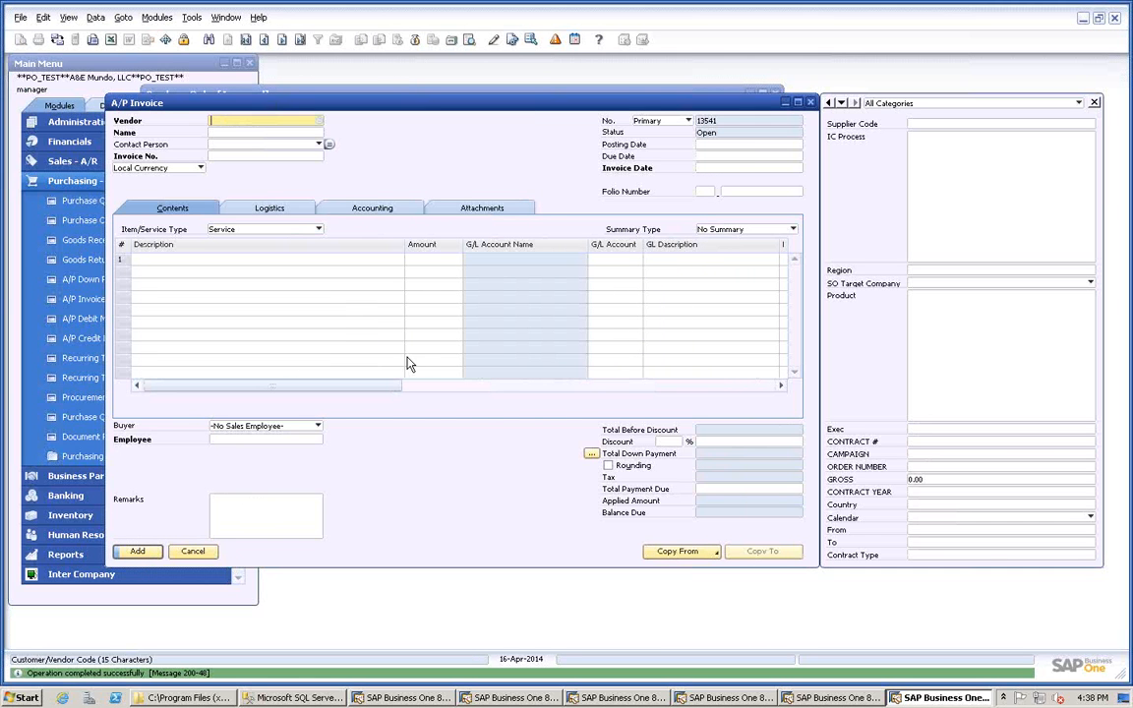
Reopen the last A/P invoice, review its relationship map, and close the invoice and purchase order 24.
click(298, 41)
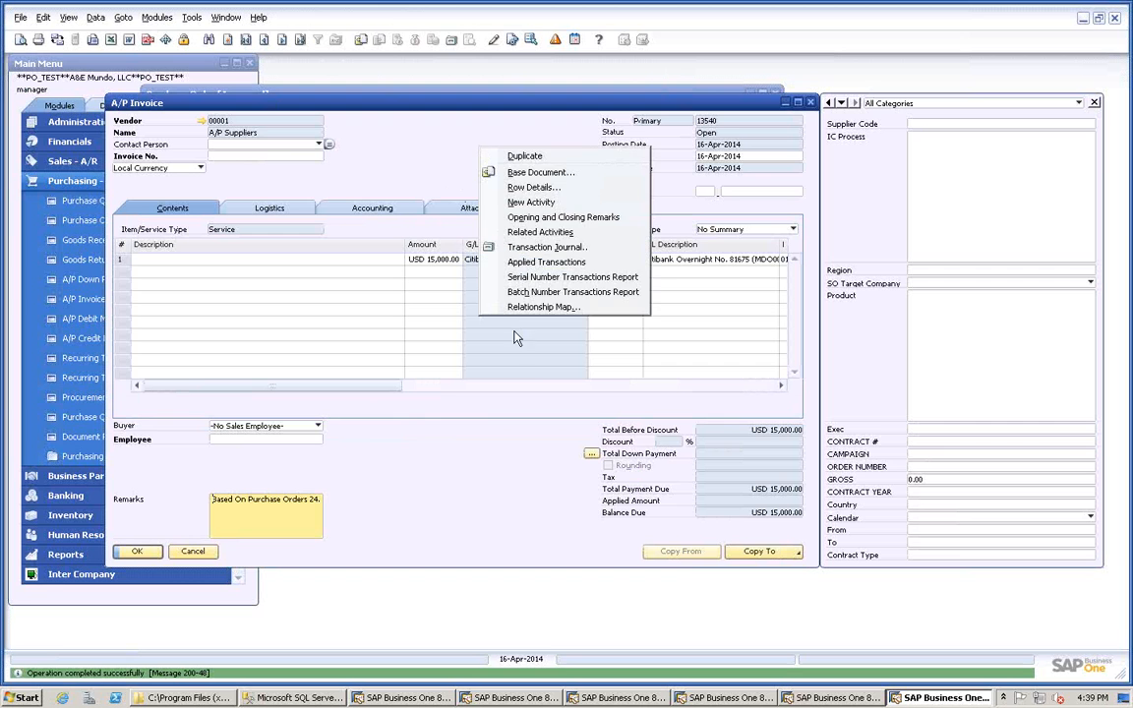
click(536, 306)
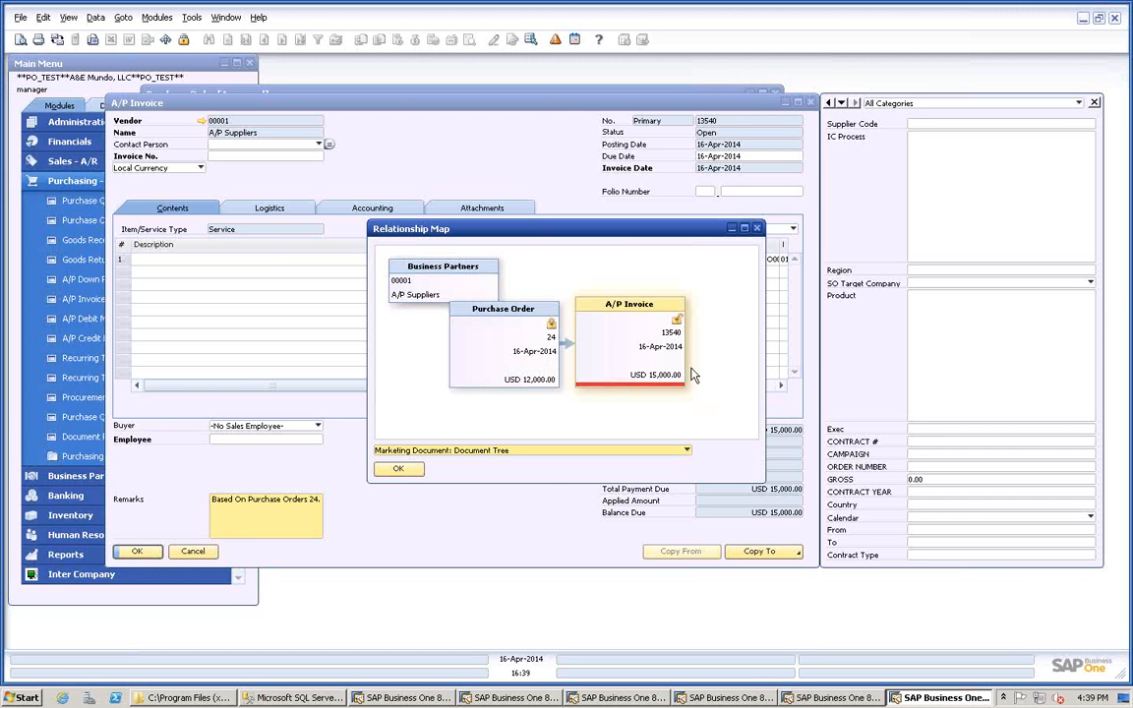
click(757, 228)
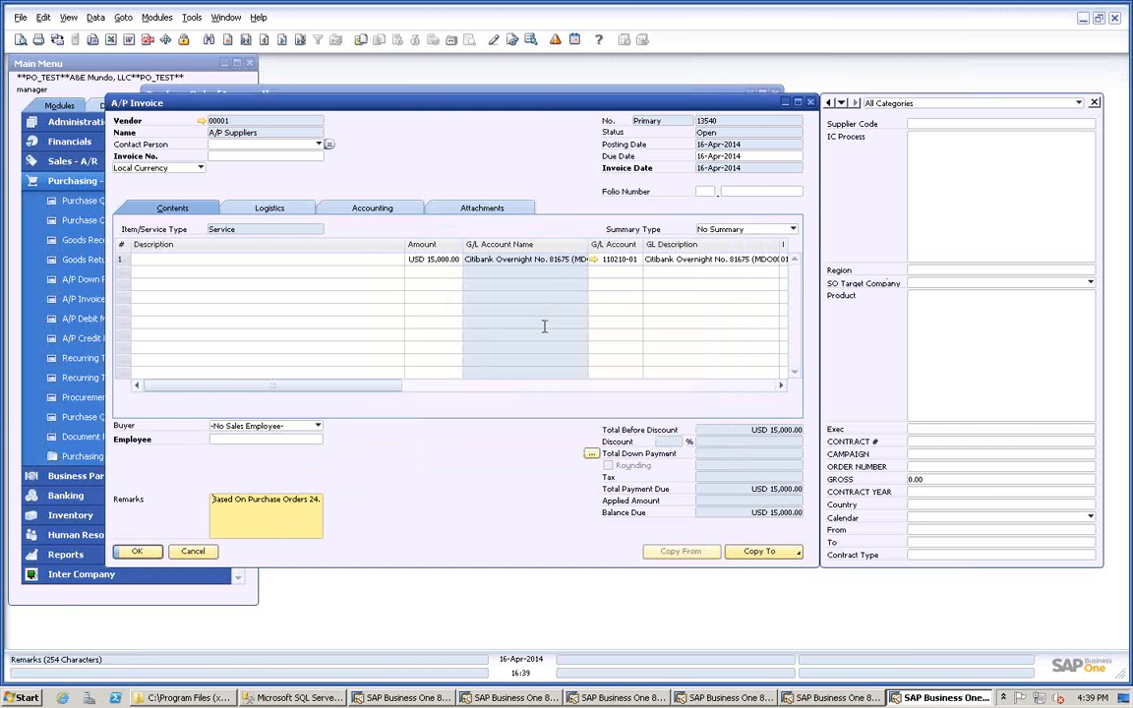
click(192, 552)
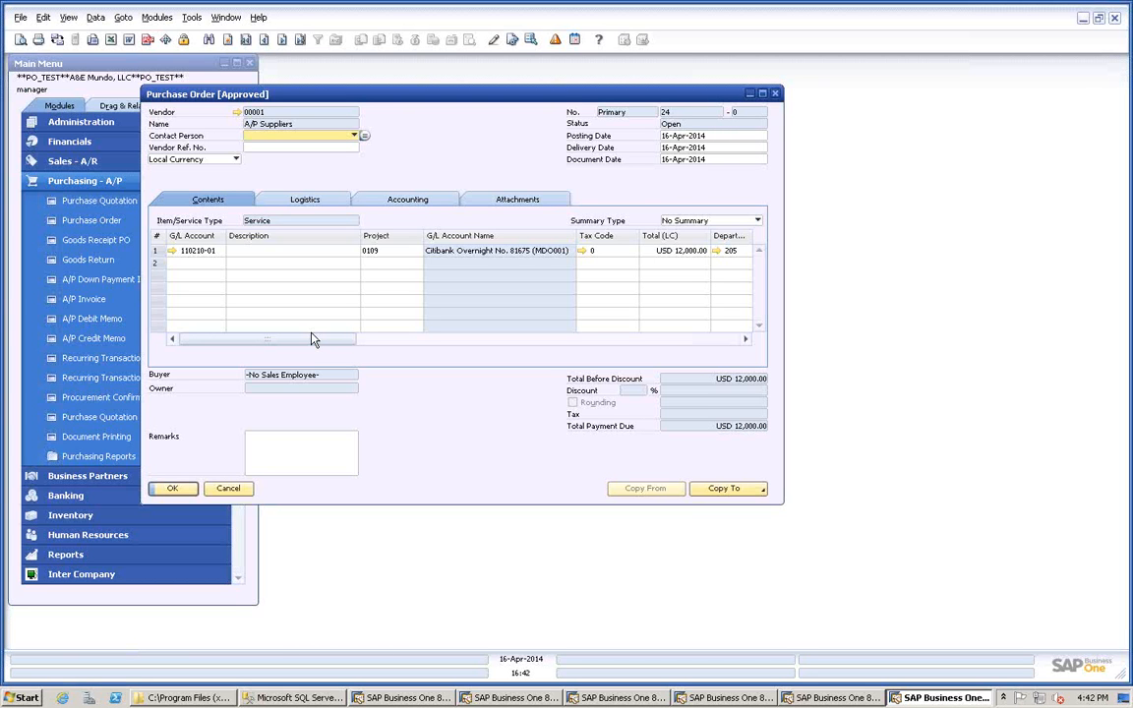
click(777, 94)
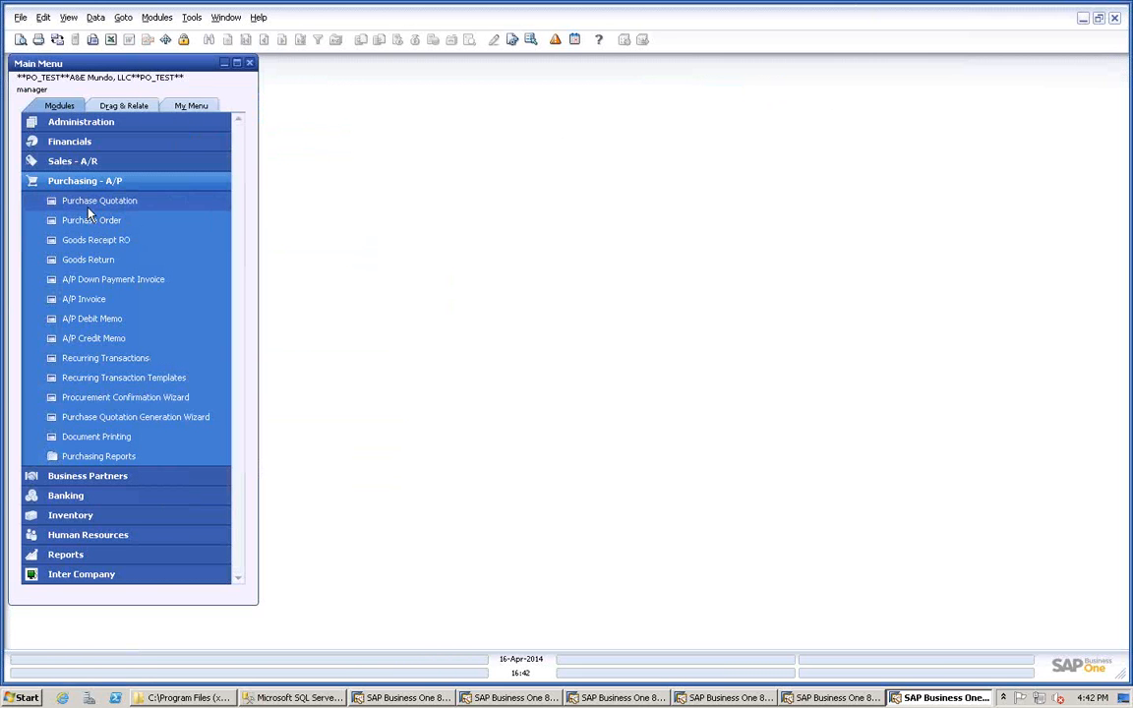
Open the Approval Templates setup, set its terms to When the Following Applies and reposition the form.
click(89, 123)
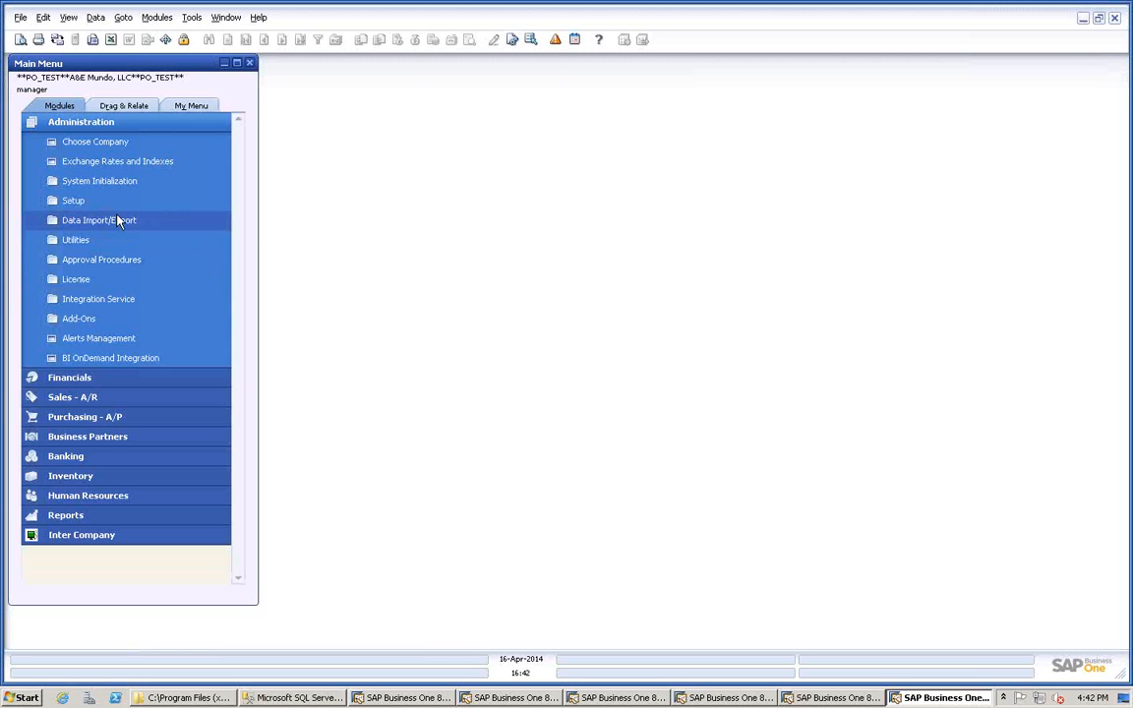
click(87, 261)
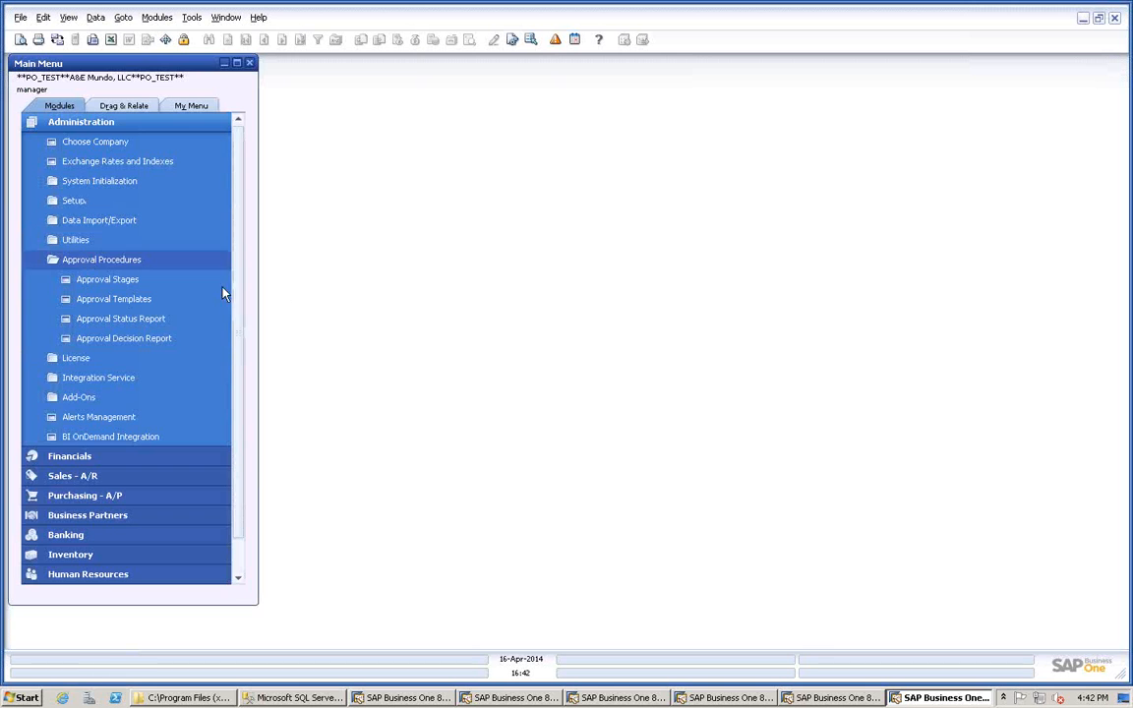
click(113, 301)
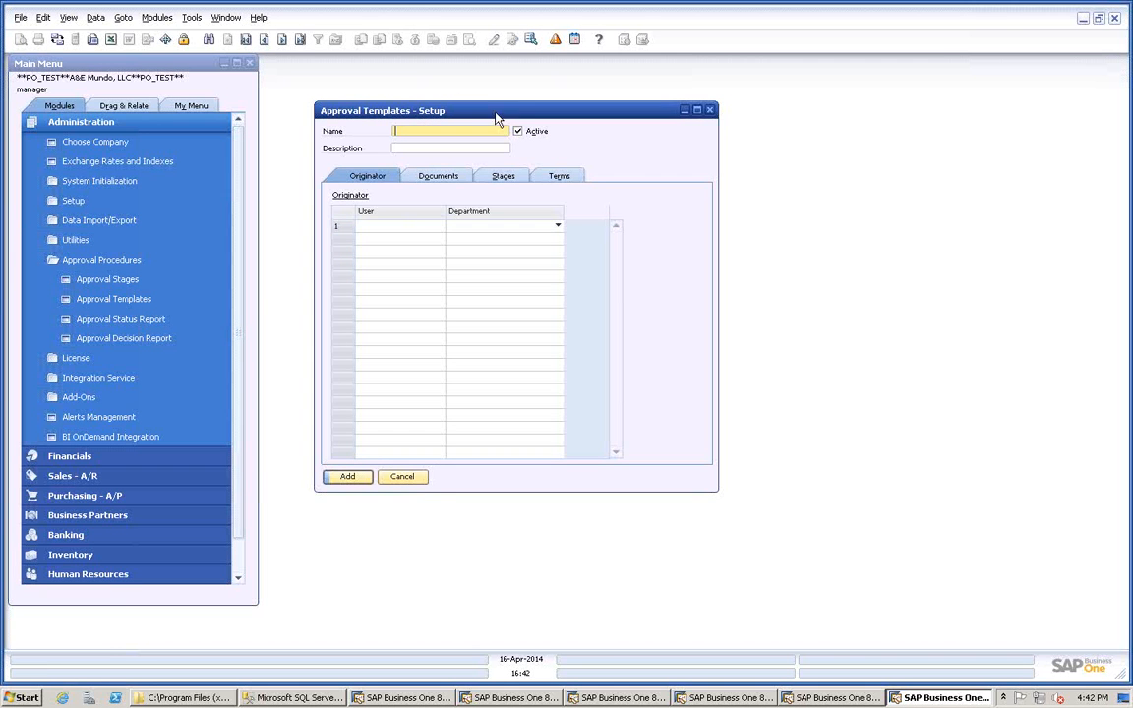
click(559, 177)
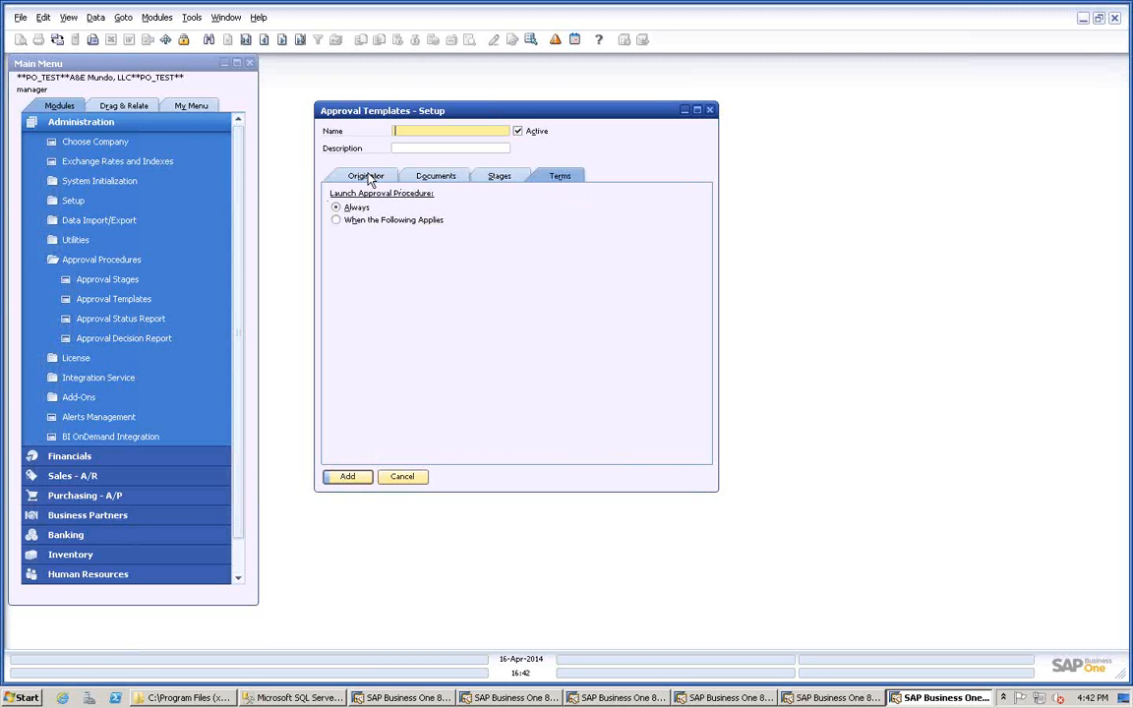
click(337, 220)
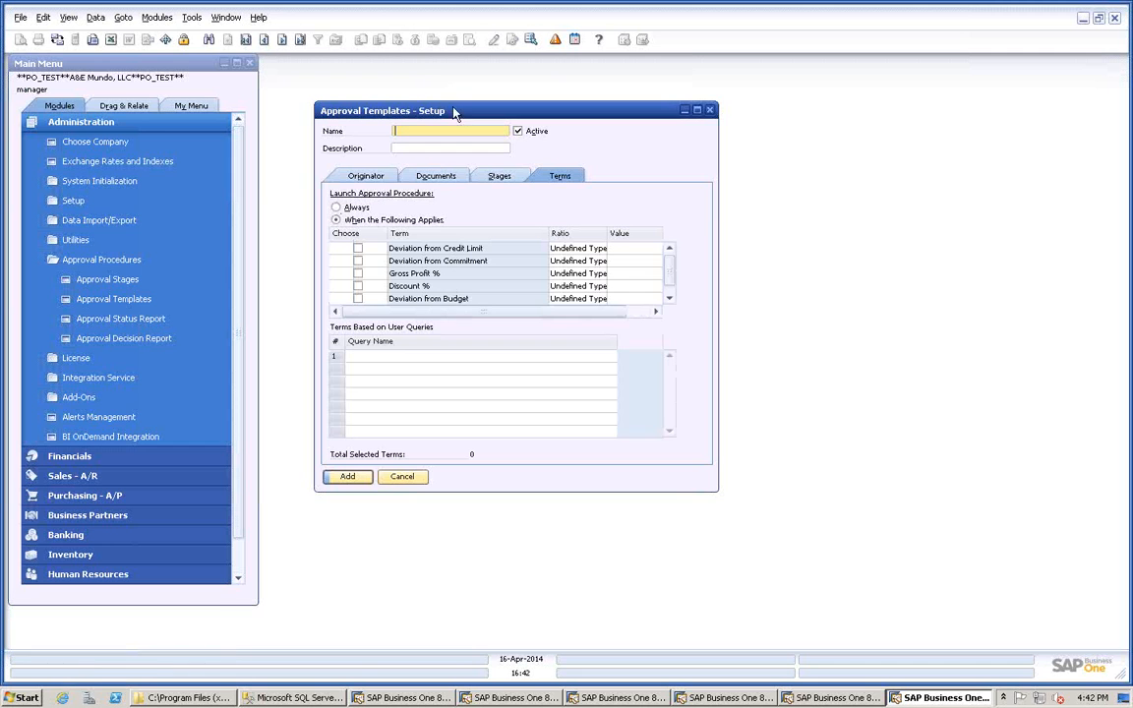
drag(461, 115, 417, 78)
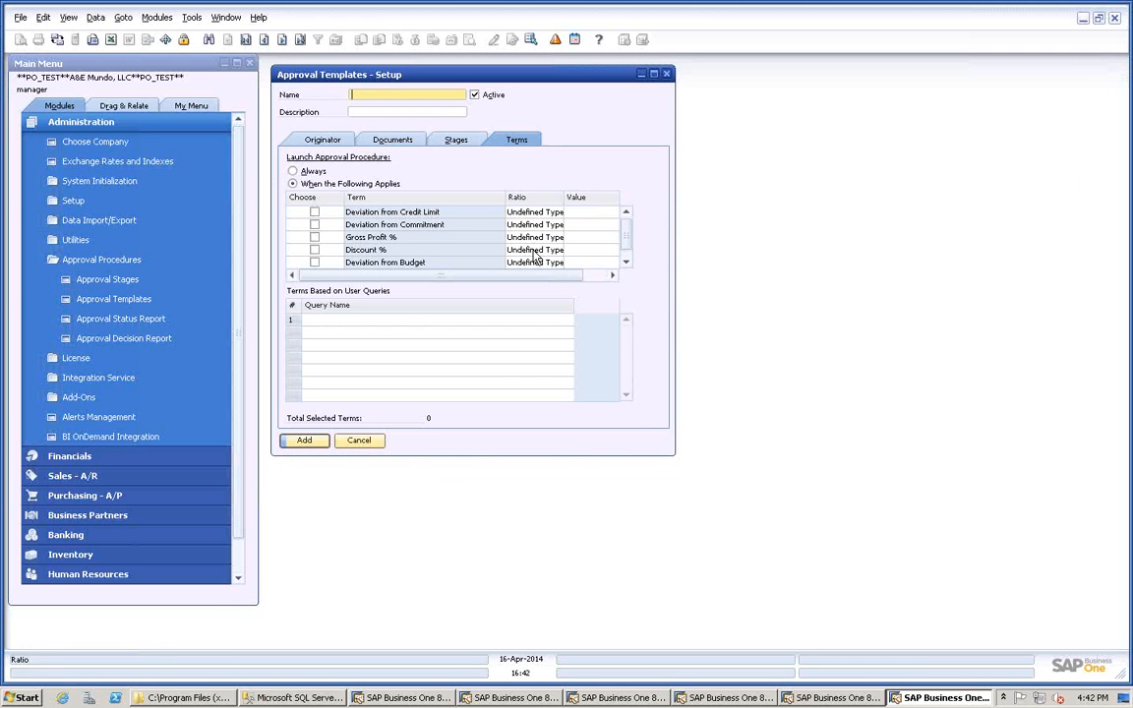
Try the Gross Profit % term with the ratio Less or Equal, and deselect the term again.
click(314, 237)
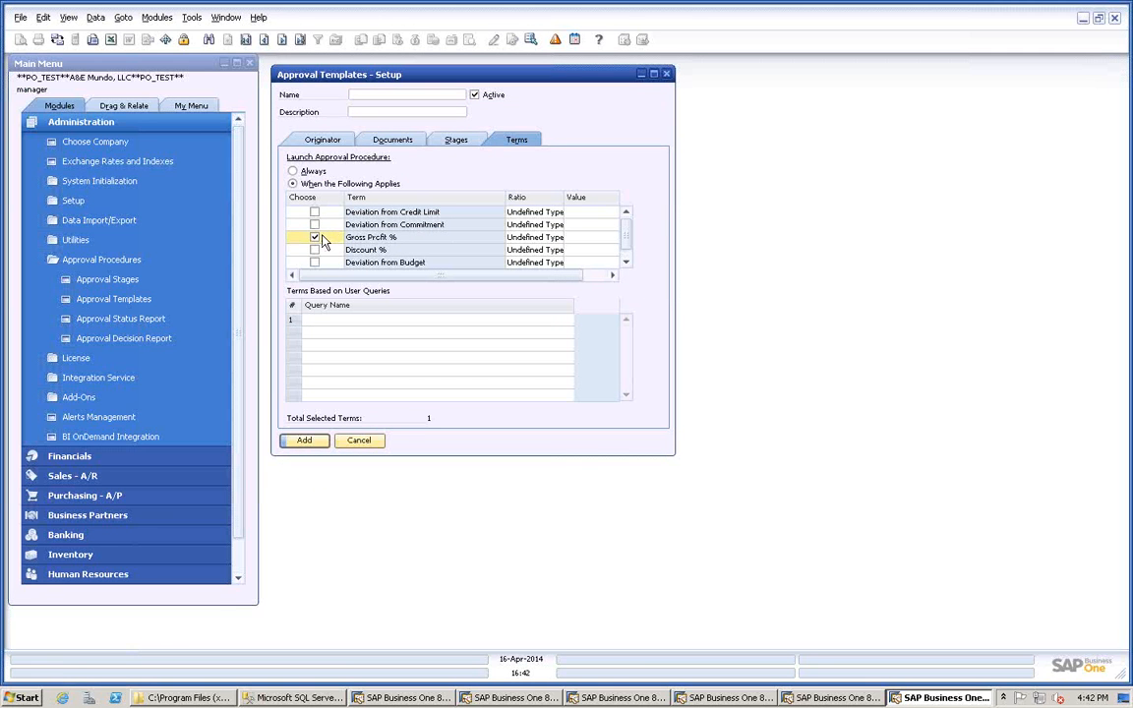
click(554, 238)
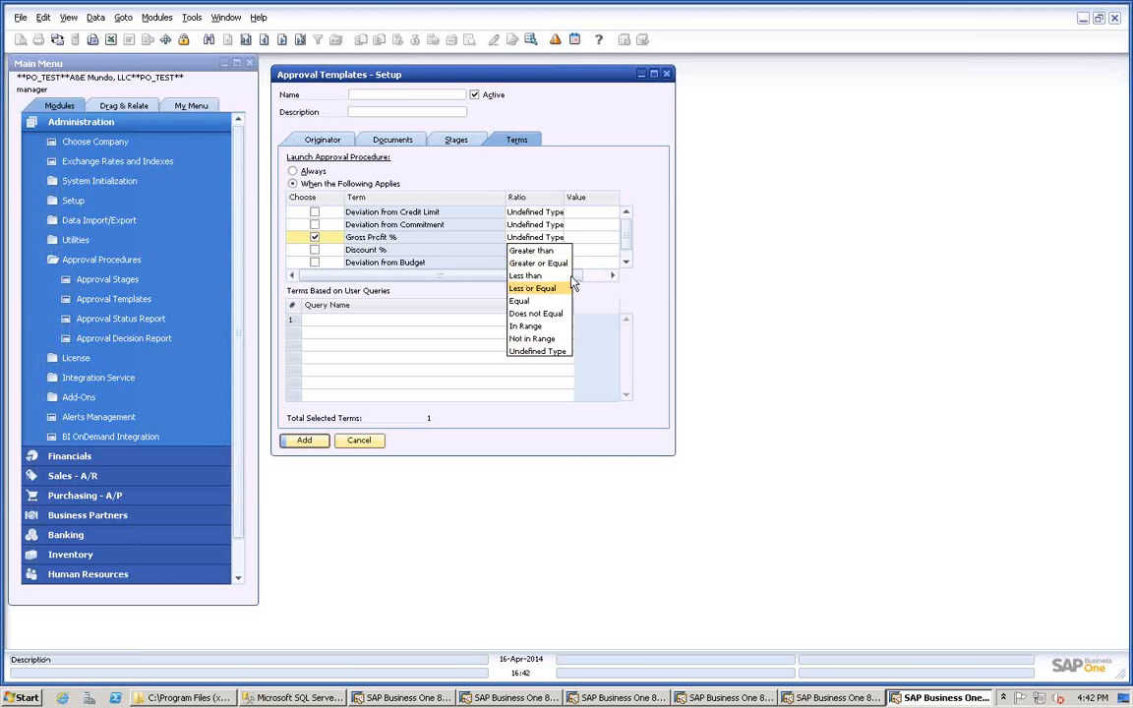
click(551, 289)
click(594, 241)
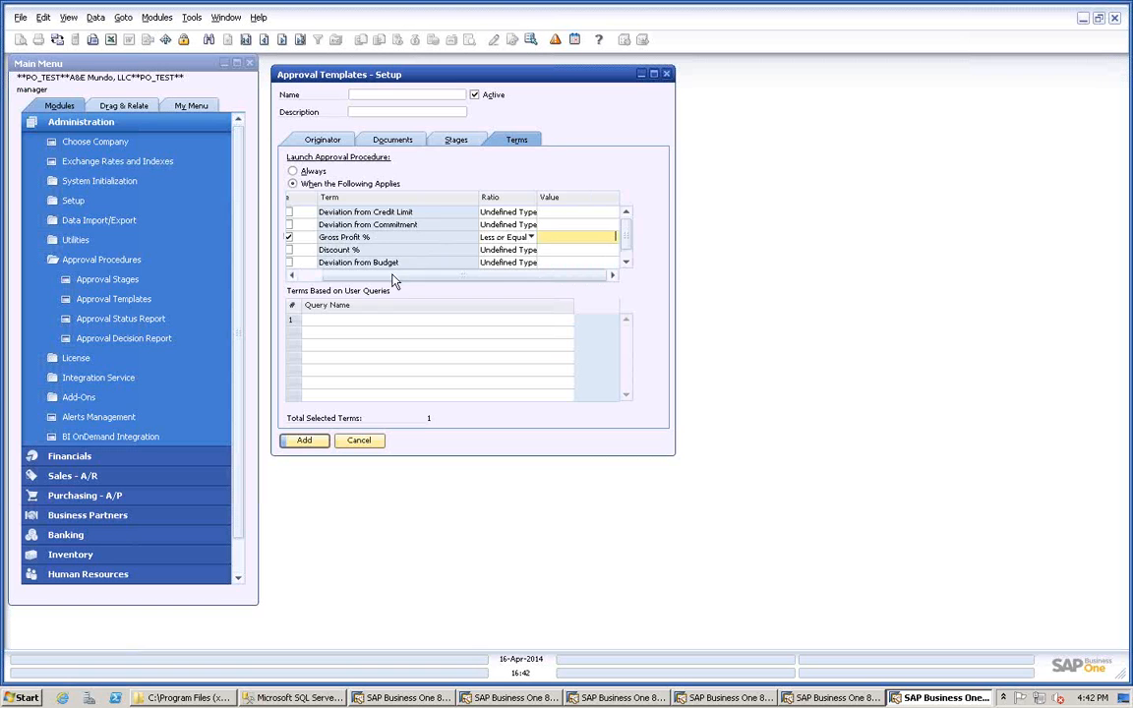
click(309, 276)
click(314, 237)
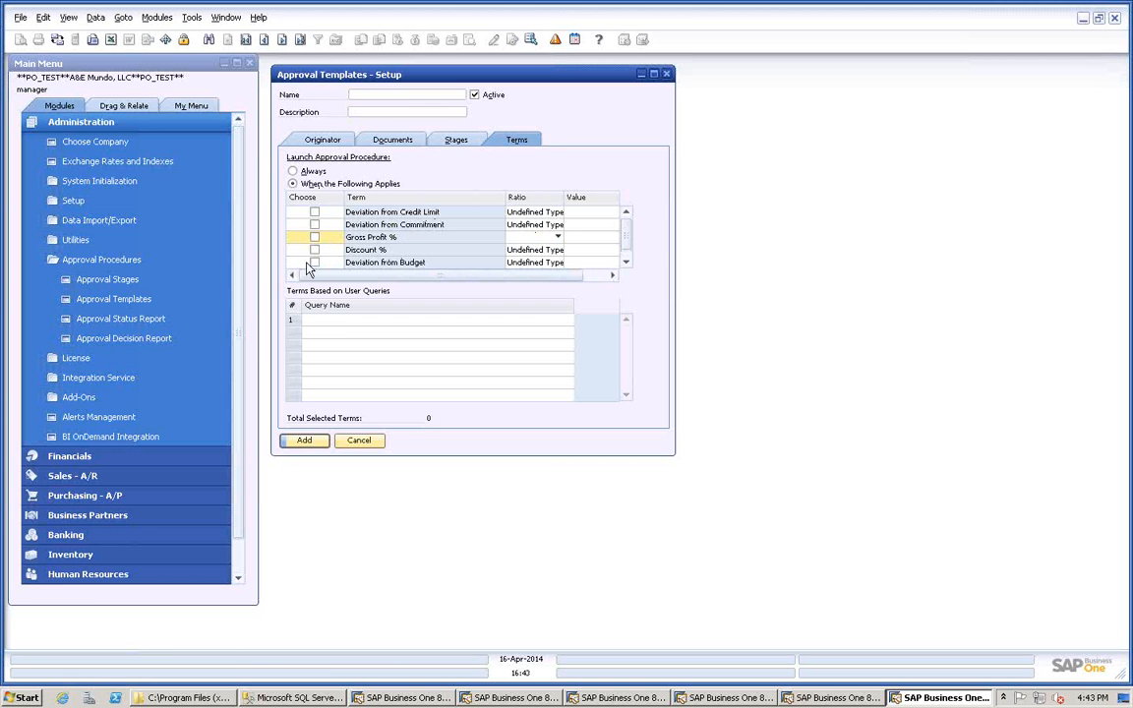
Assign the Approval Procedure query PO over 10000 as a user query term, and discard the unsaved template.
double_click(293, 322)
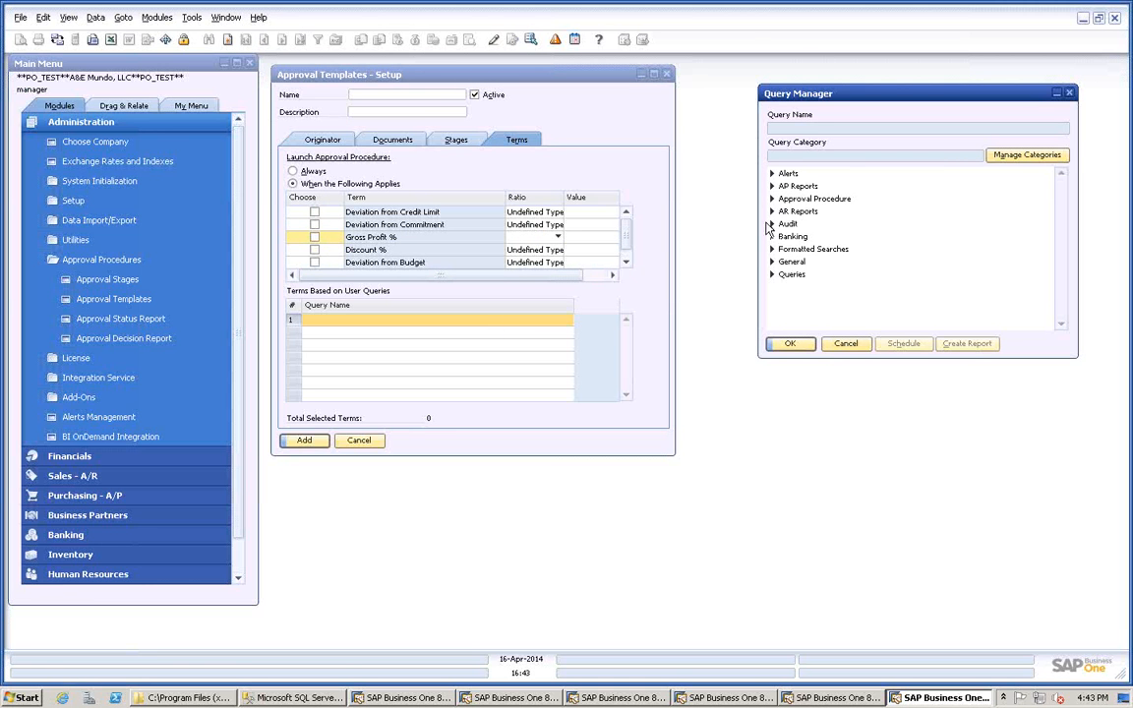
click(797, 199)
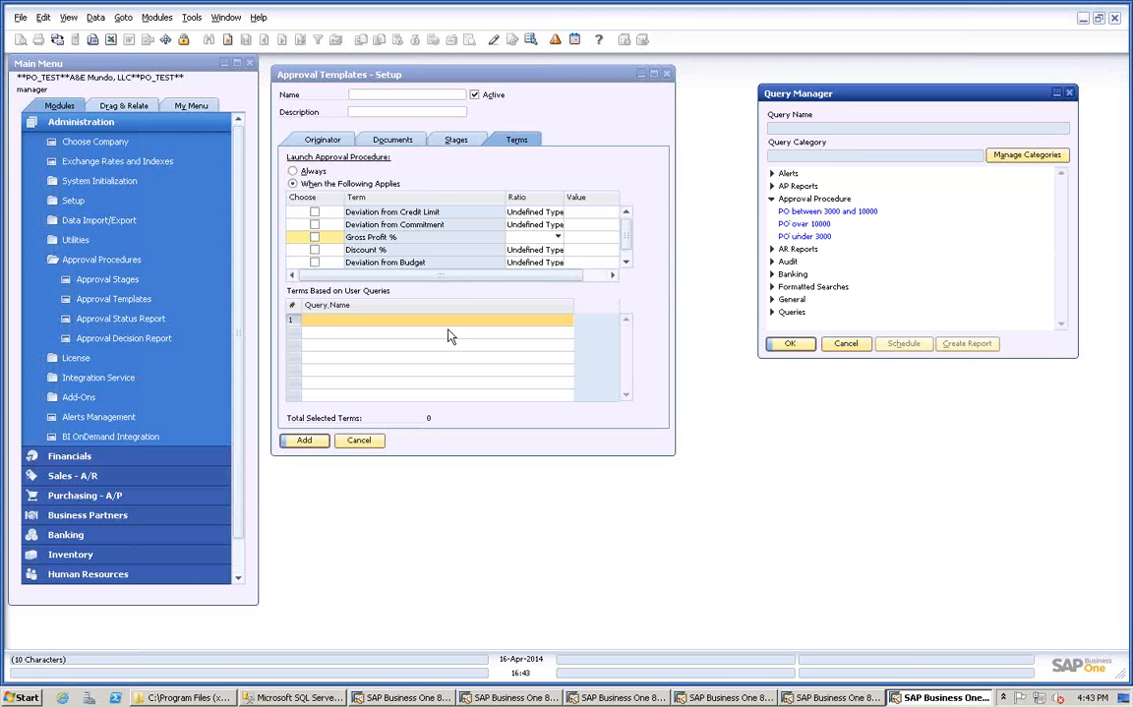
click(801, 224)
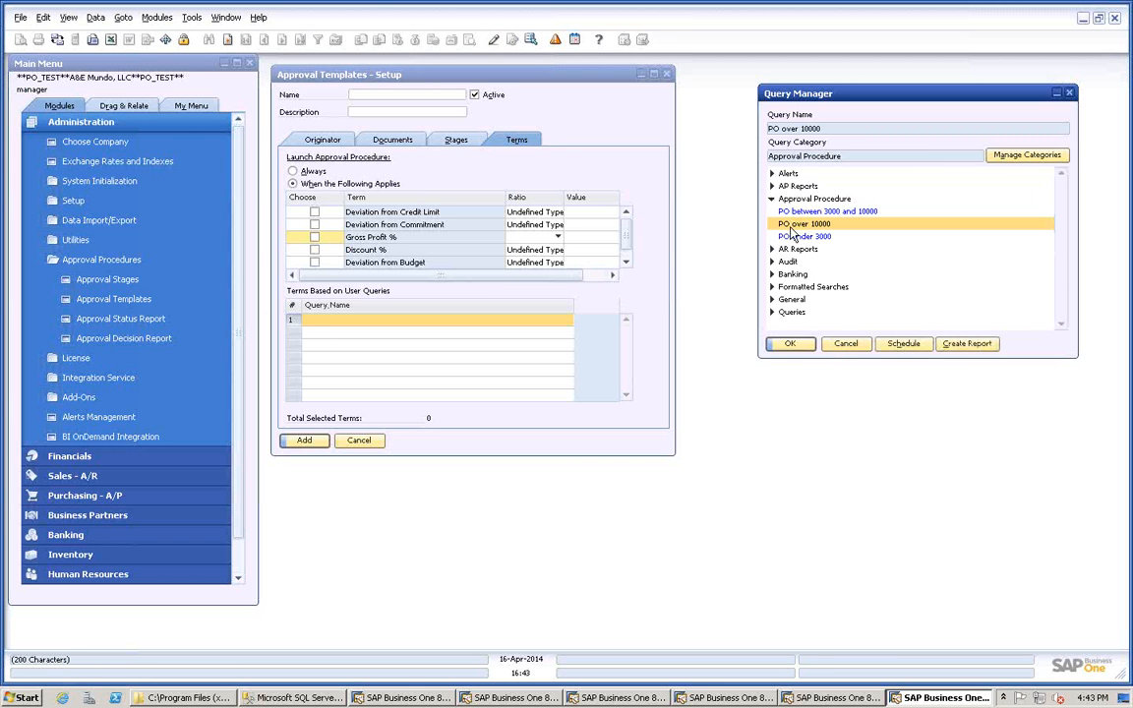
click(788, 344)
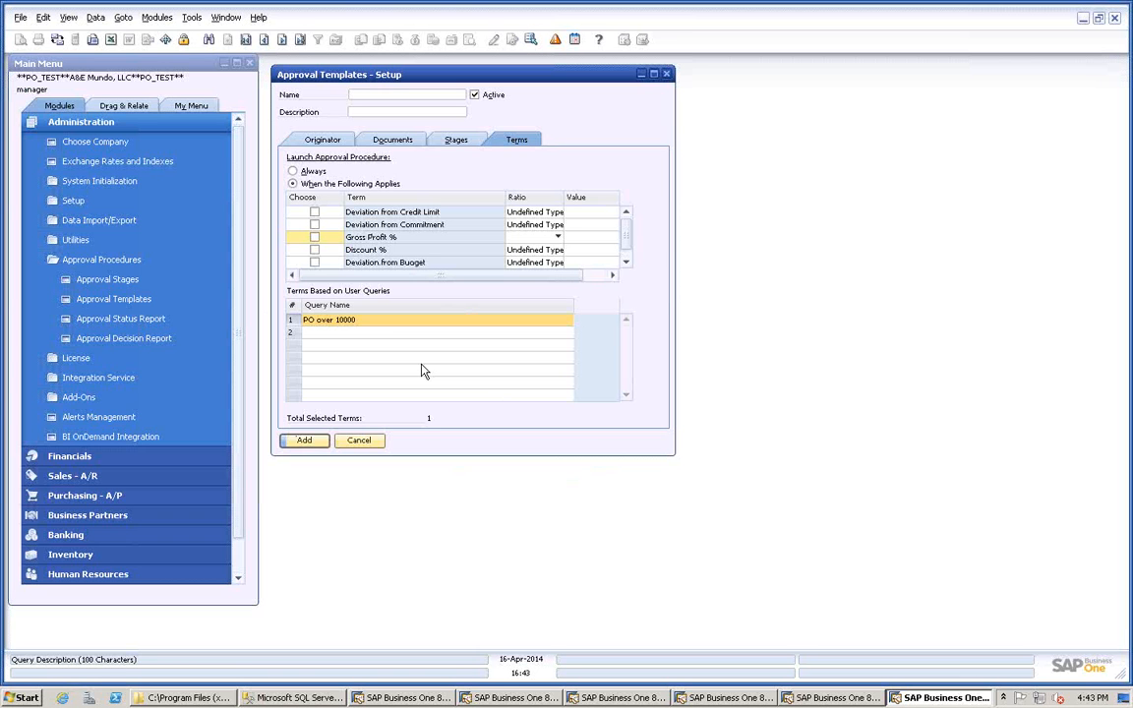
click(360, 441)
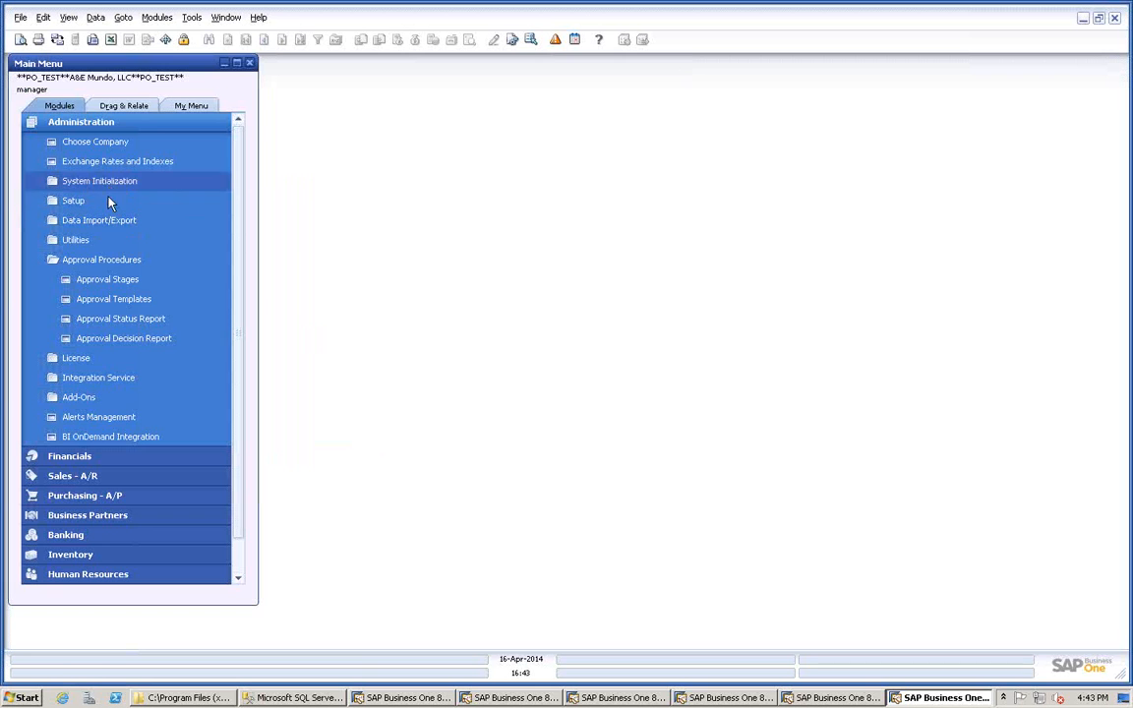
Open Alerts Management, look through the saved queries in the Approval Procedure category and close both forms.
click(95, 419)
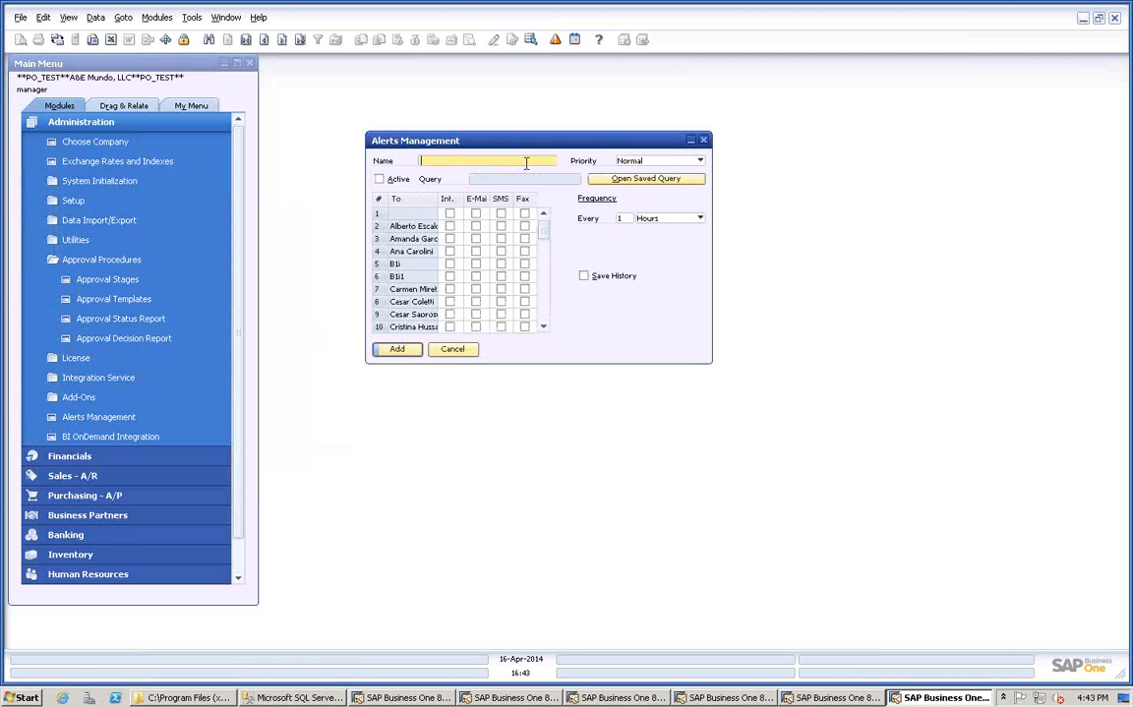
click(623, 182)
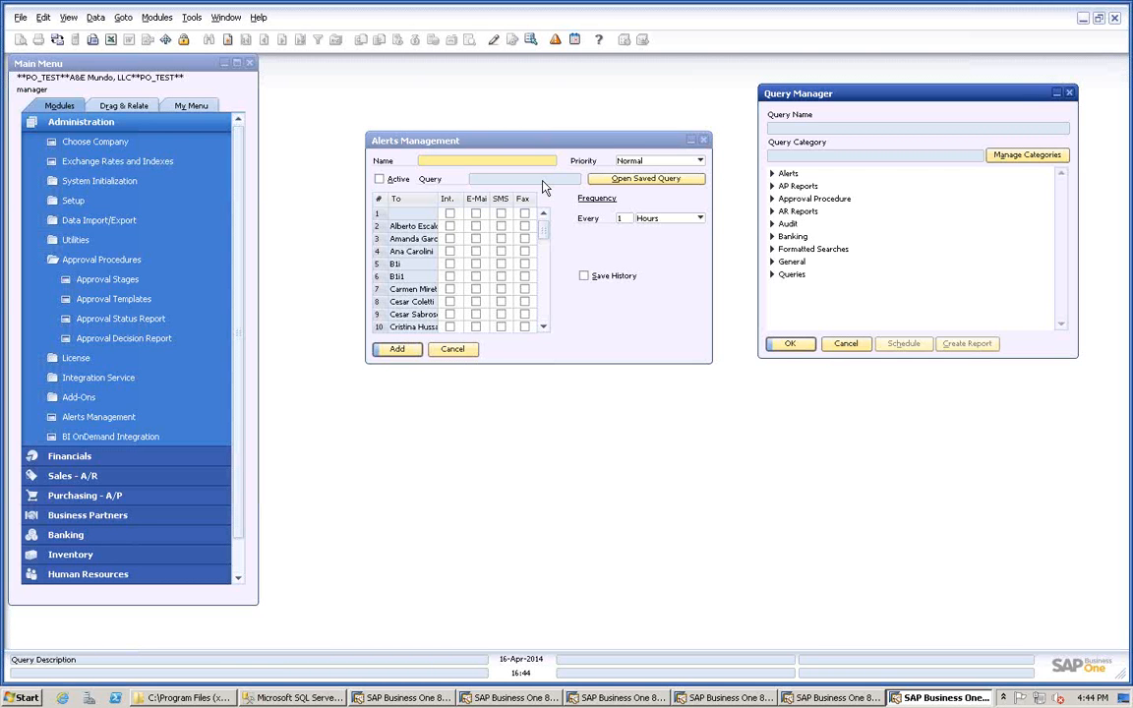
click(772, 199)
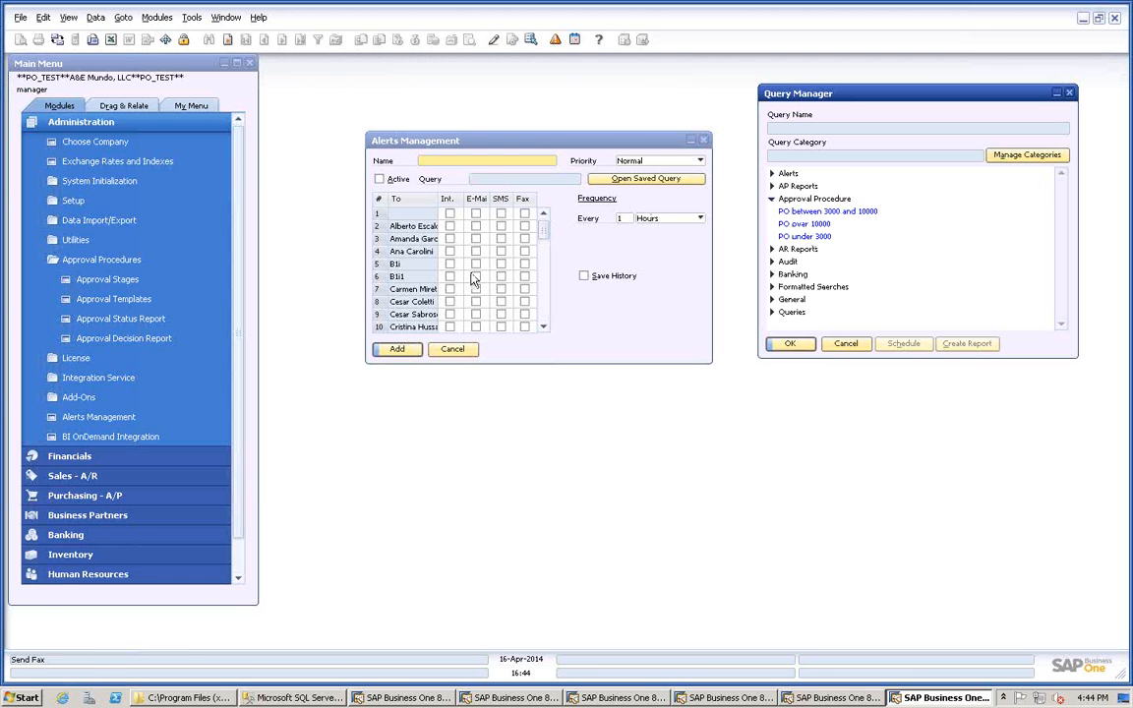
click(846, 344)
click(452, 350)
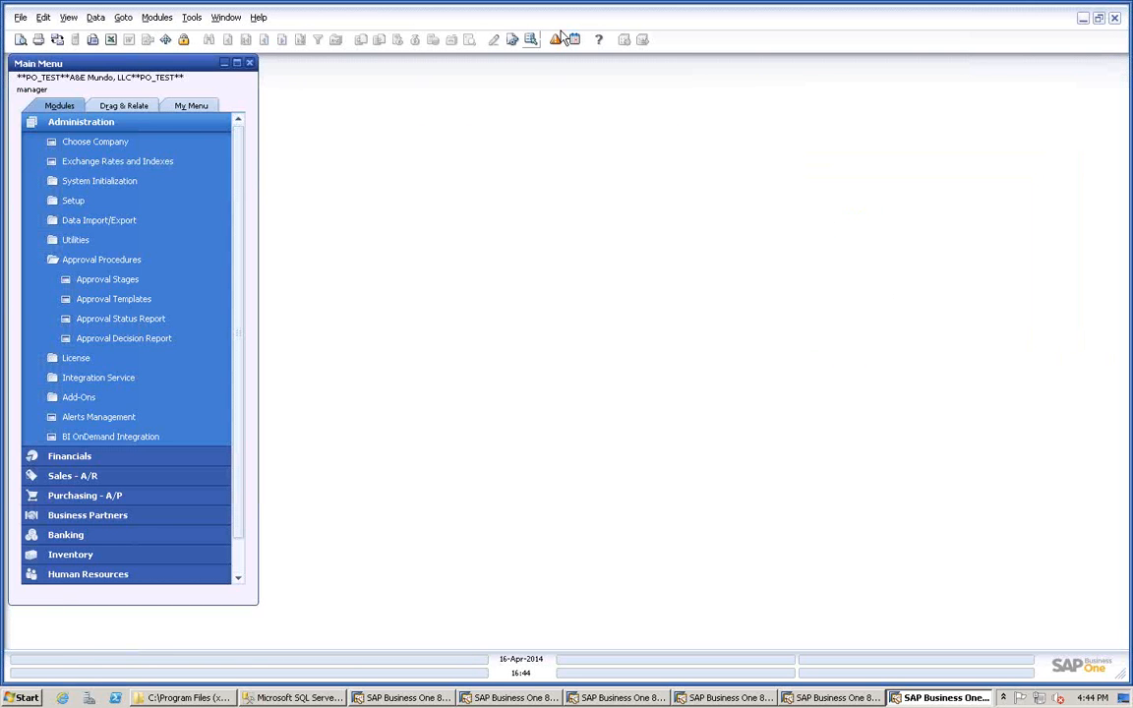
Open the Messages/Alerts Overview, examine the documents listed under the IC AP Invoice Monitor alert and close the overview.
click(557, 39)
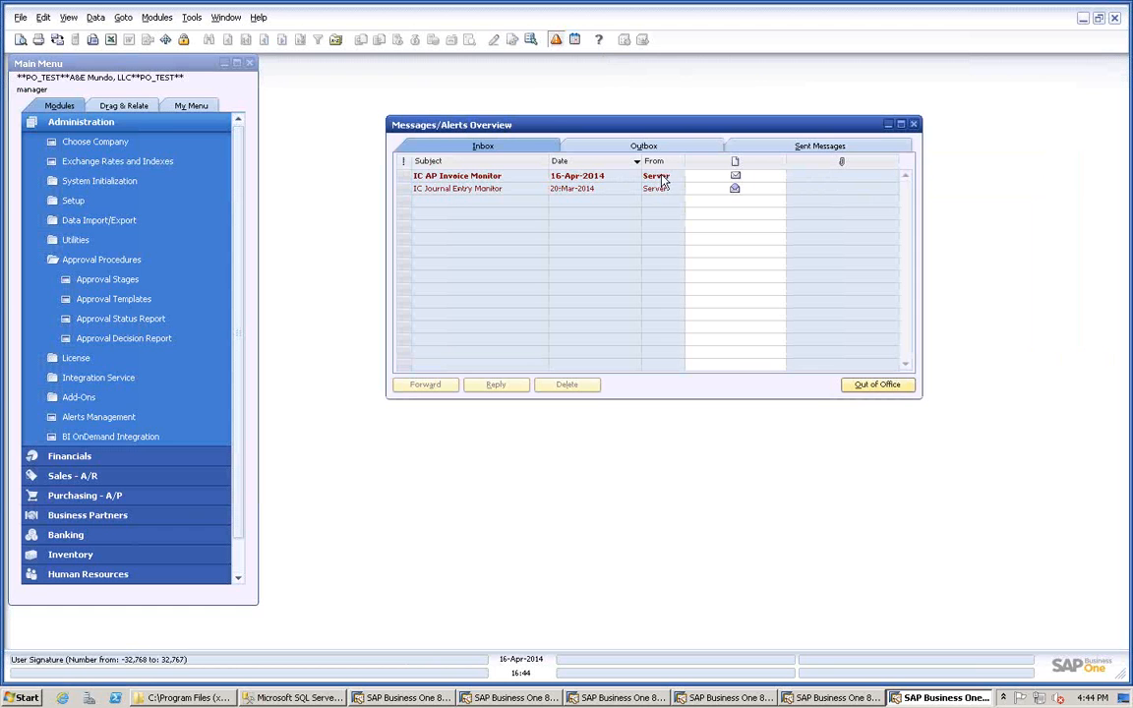
click(487, 179)
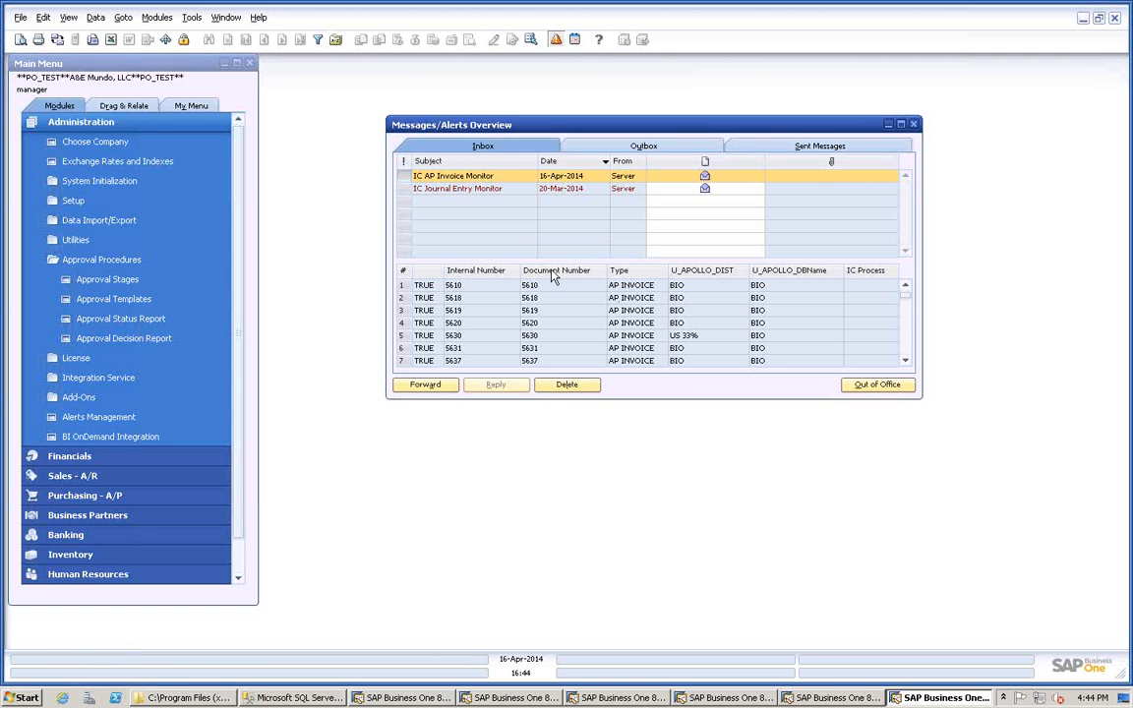
click(914, 125)
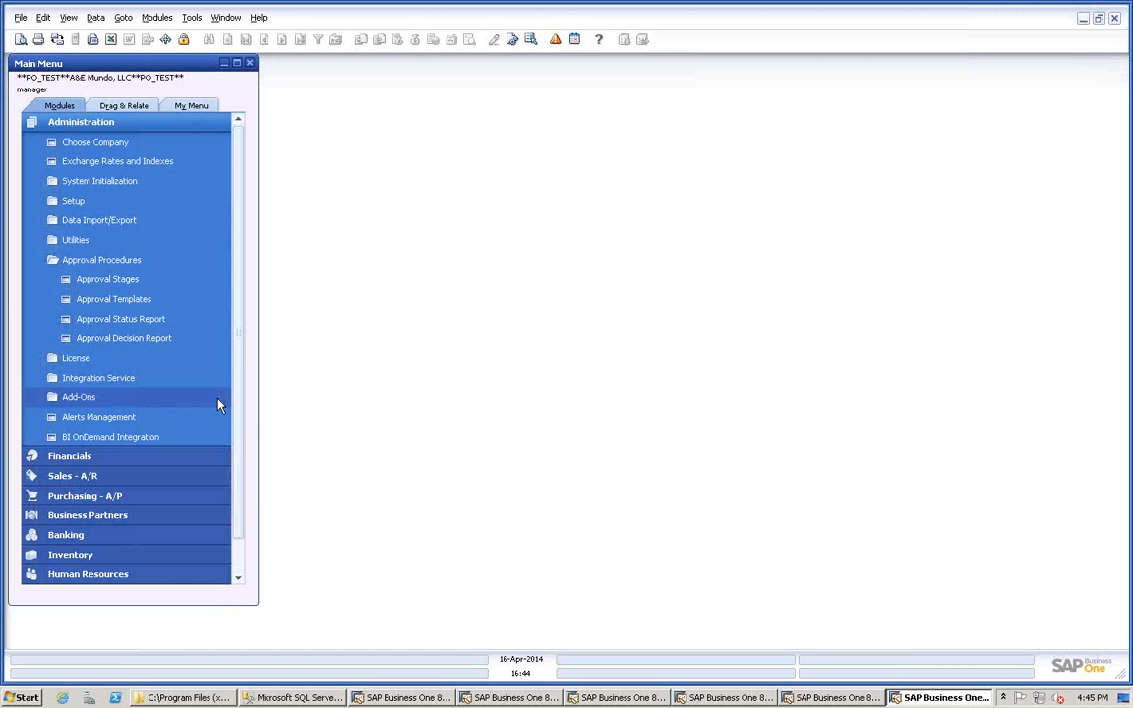
Bring up the Deviation from Discount (in %) alert in Alerts Management and enable e-mail notification for the recipient in row 20.
click(121, 423)
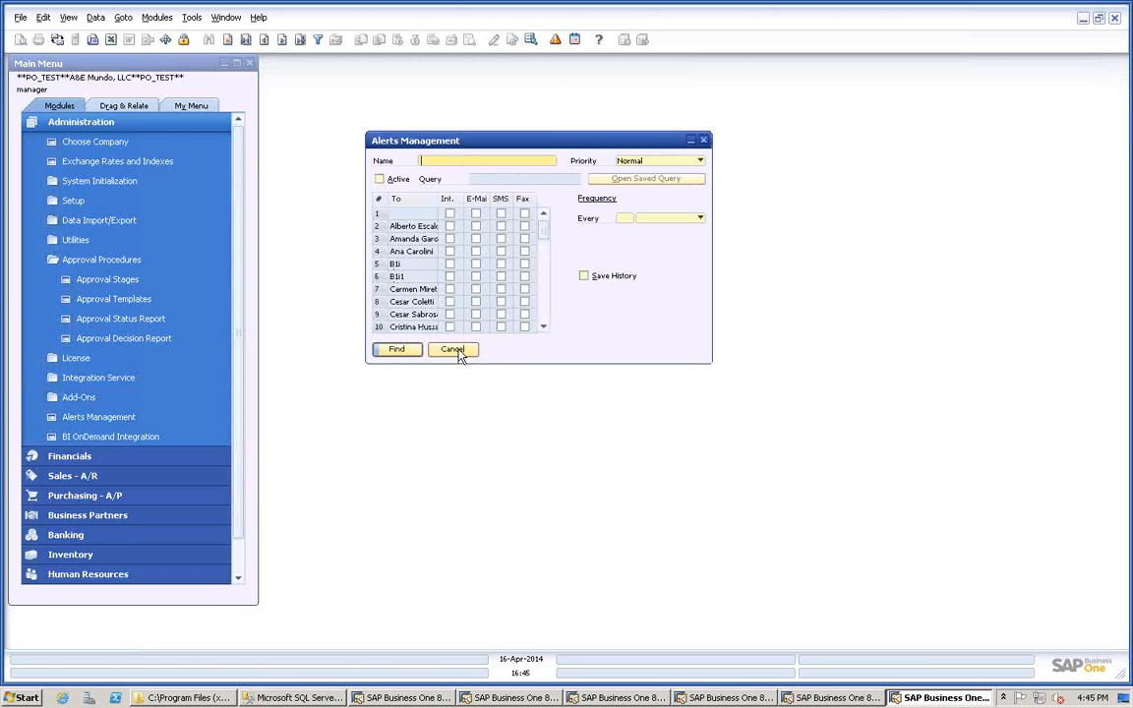
click(247, 41)
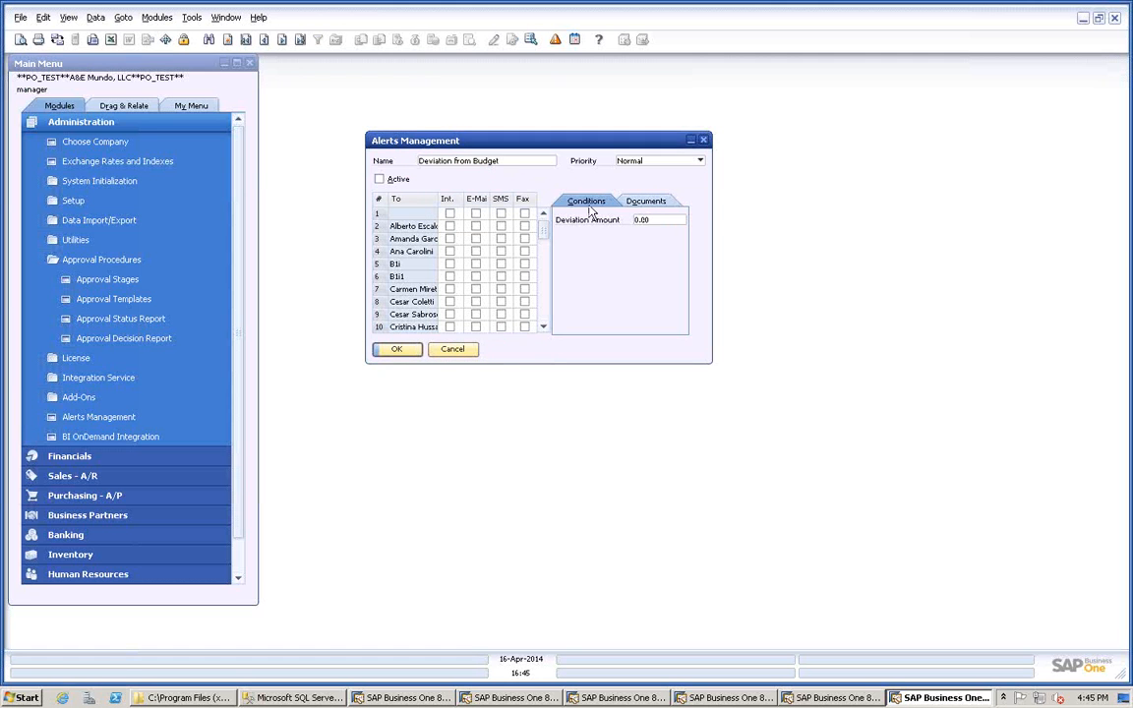
click(282, 42)
scroll(546, 253, down, 3)
scroll(548, 253, down, 1)
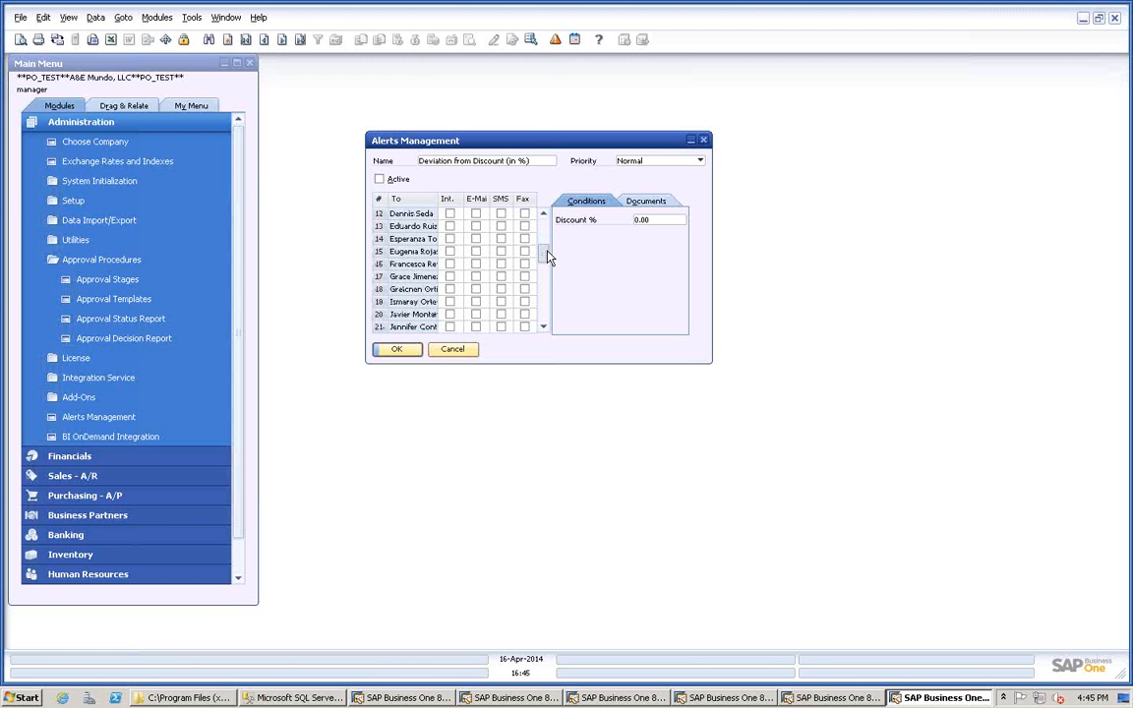
scroll(547, 254, down, 3)
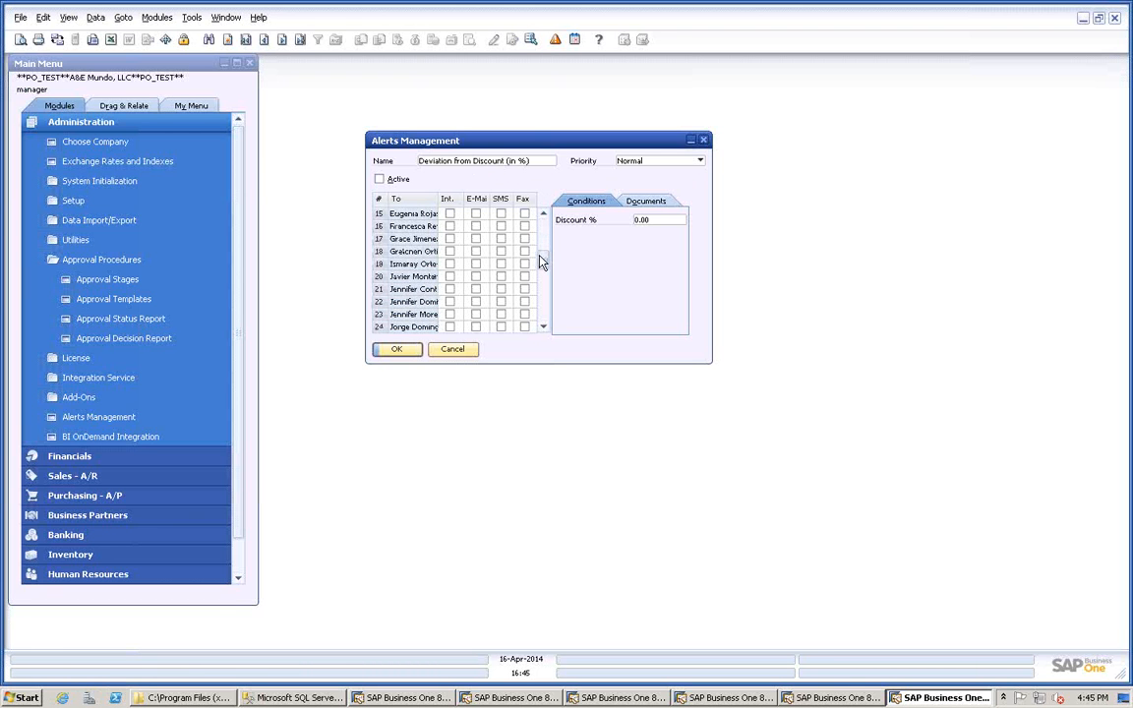
click(475, 279)
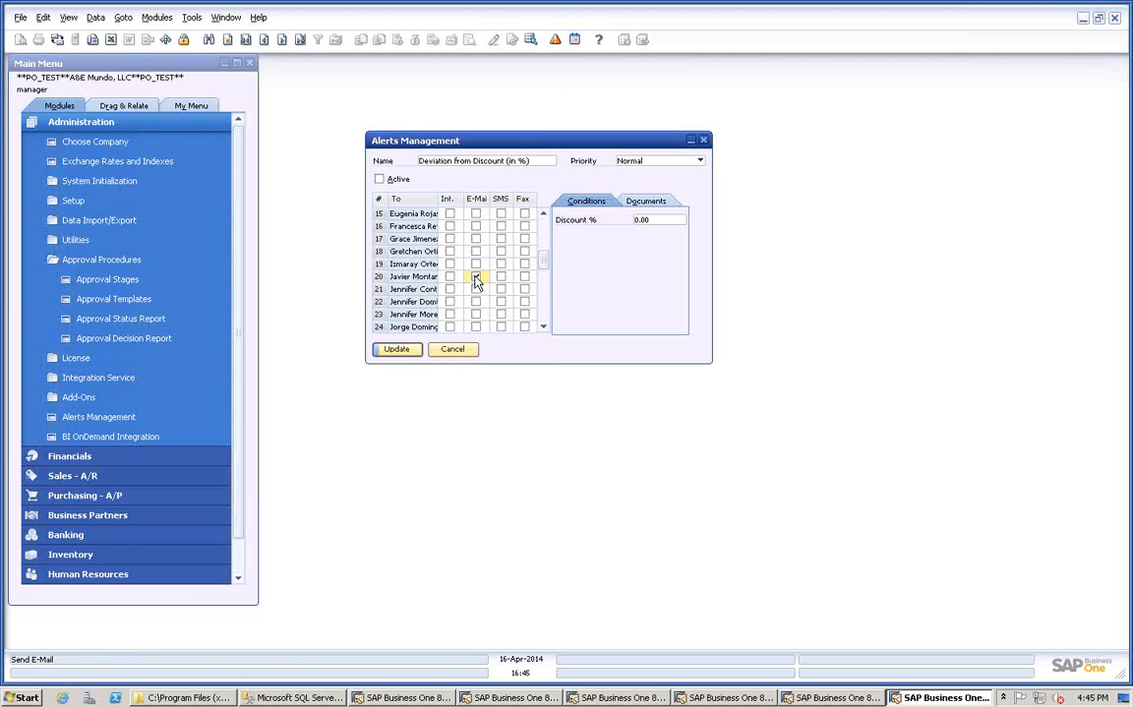
Try a Discount % condition of 5 applied to Sales Orders for the alert, and discard the unsaved changes.
click(668, 222)
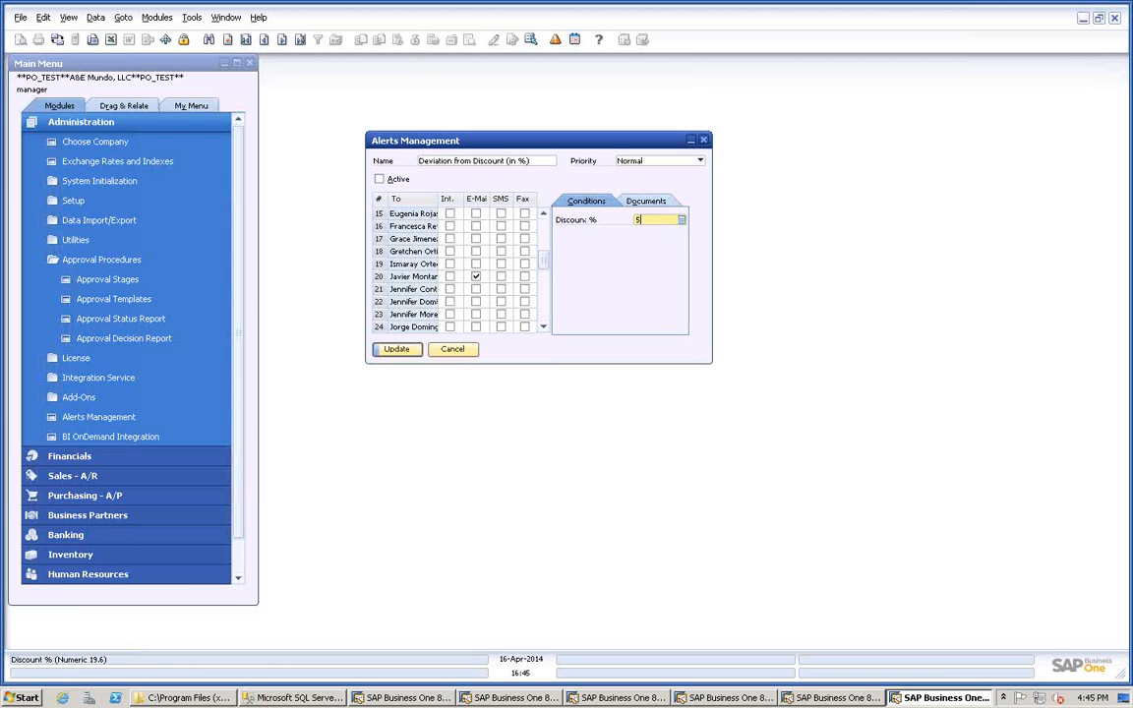
click(653, 202)
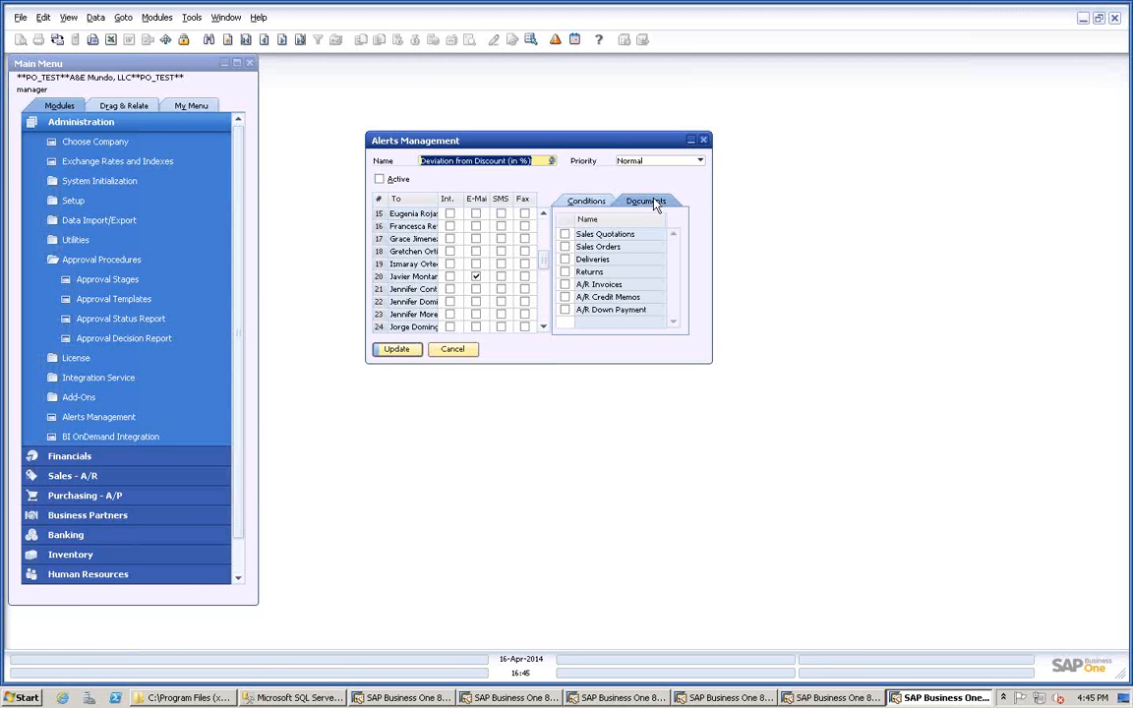
click(565, 247)
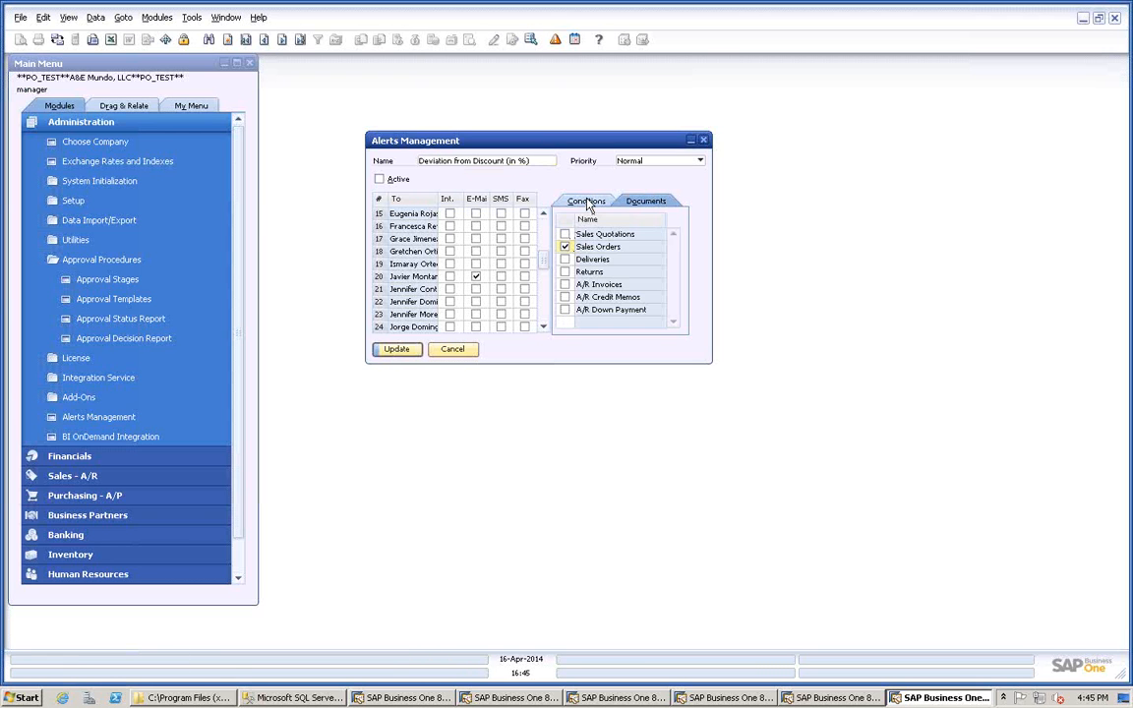
click(587, 203)
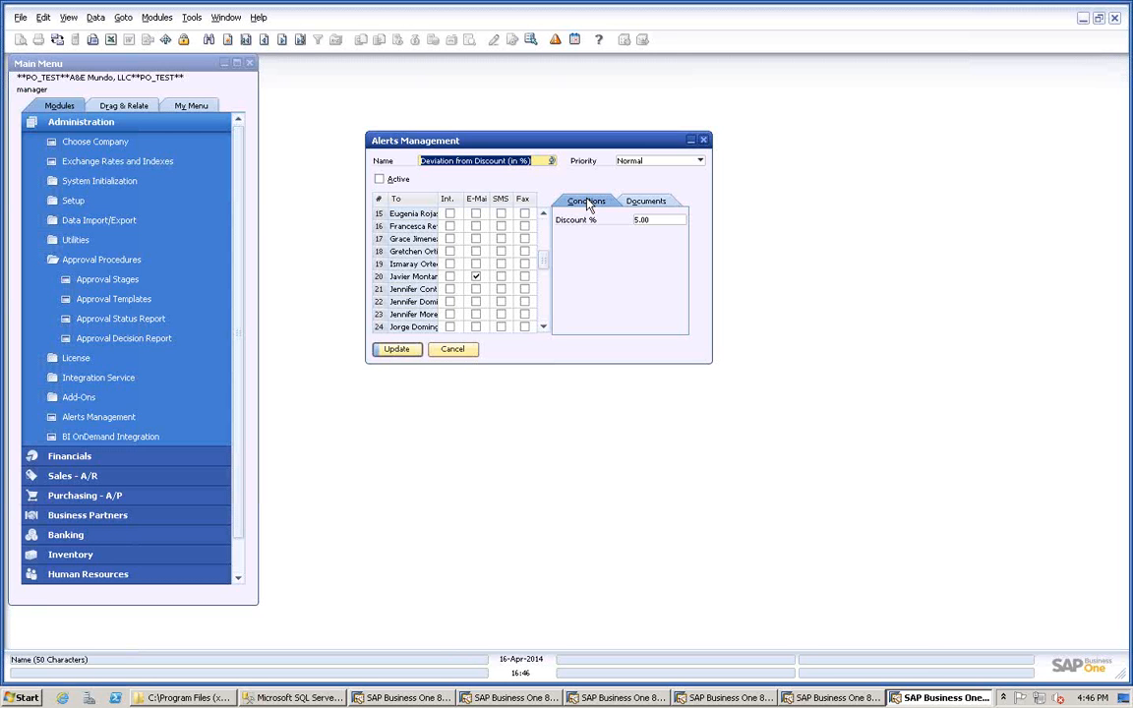
click(452, 349)
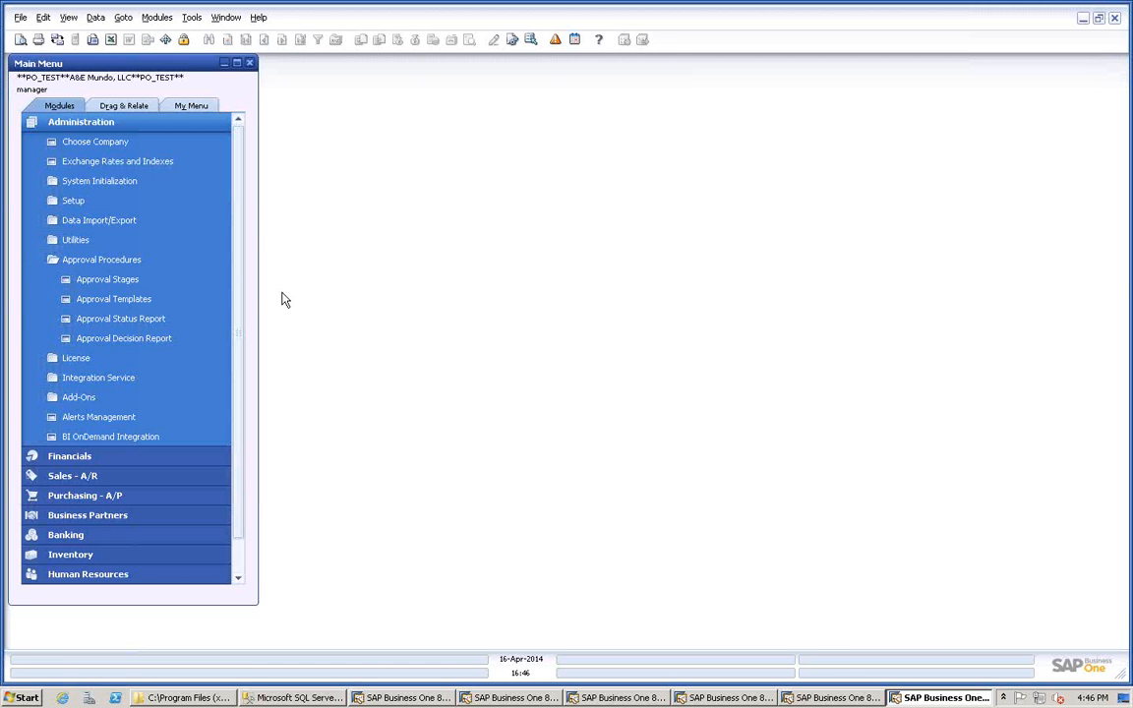
Place the Approval Templates setup and Alerts Management side by side, and check the Messages/Alerts Overview before closing it.
click(119, 298)
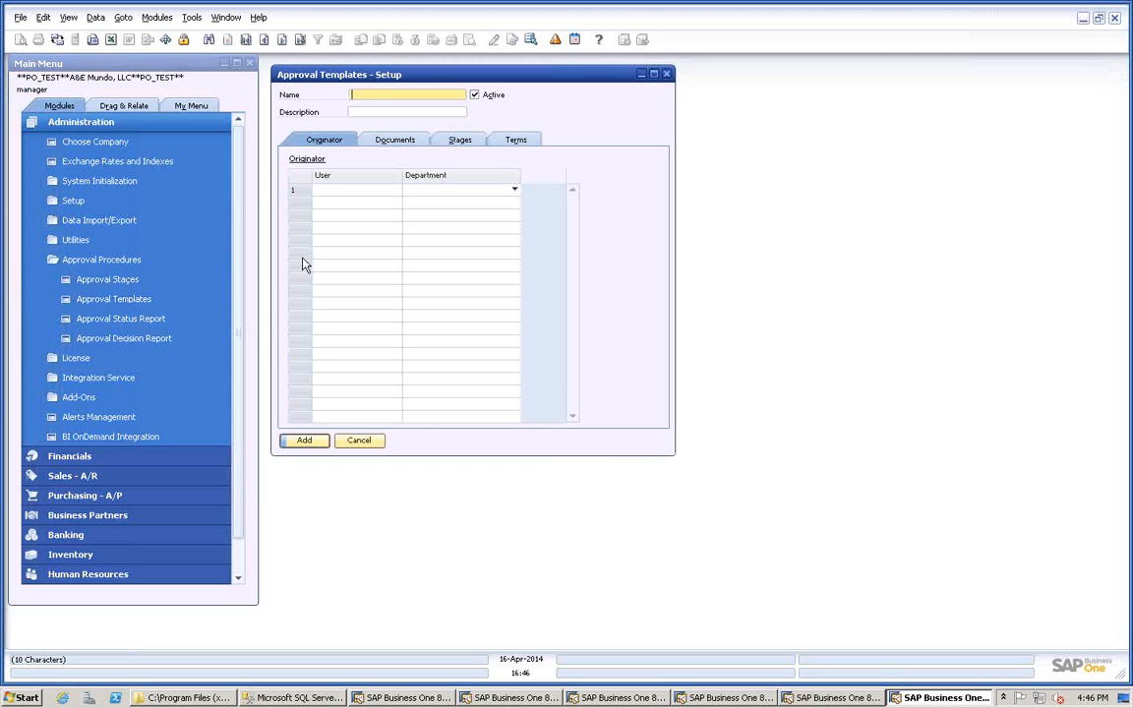
click(94, 418)
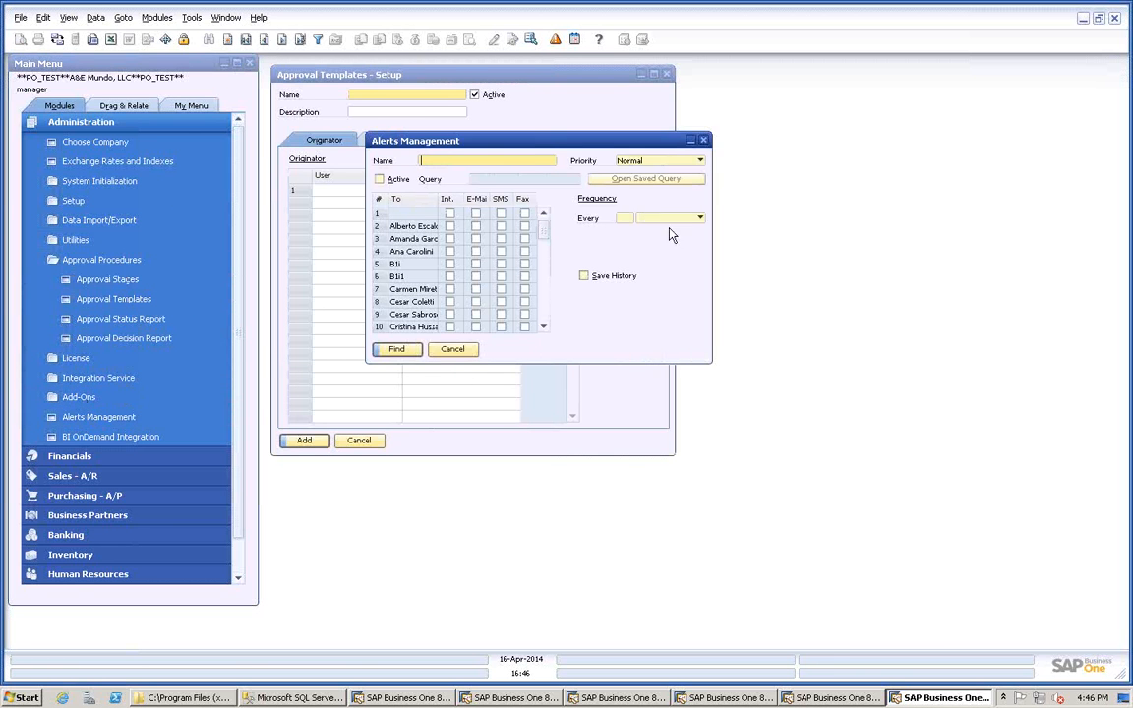
drag(533, 146, 876, 108)
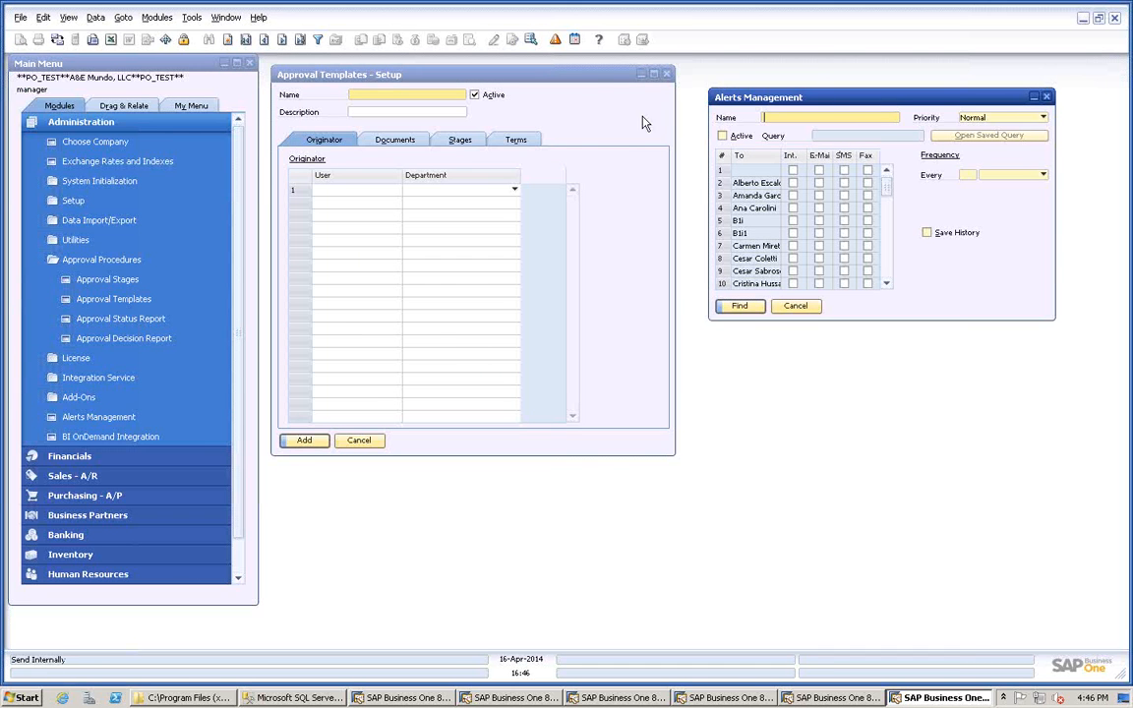
click(556, 40)
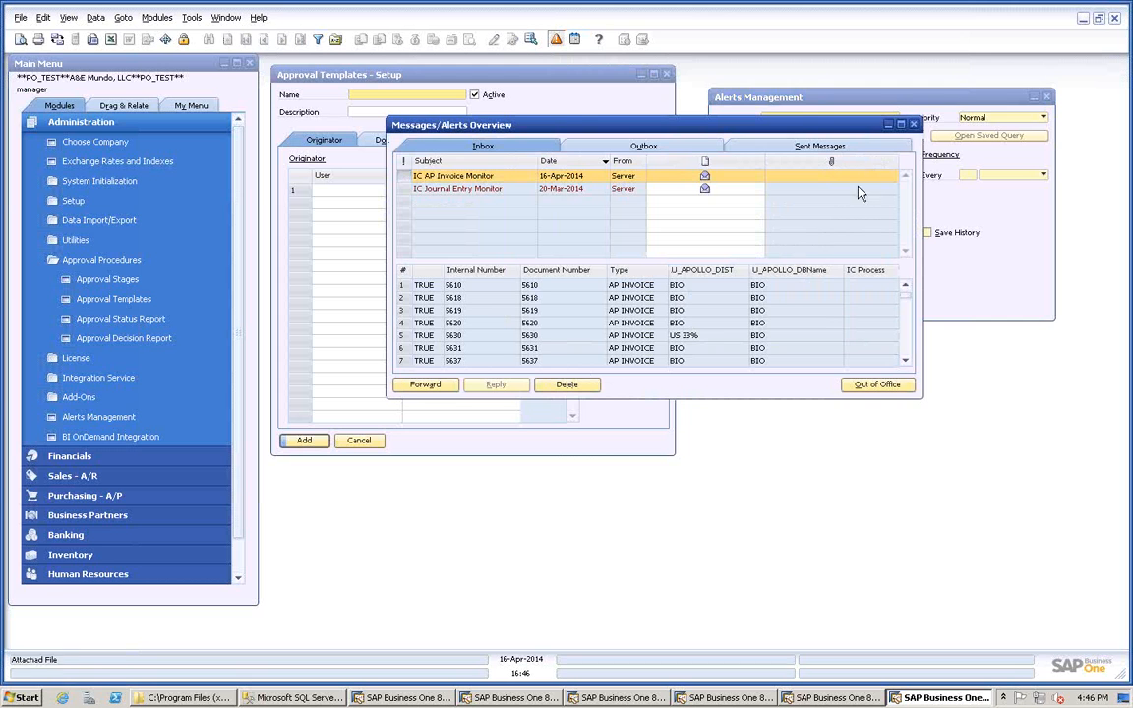
click(912, 124)
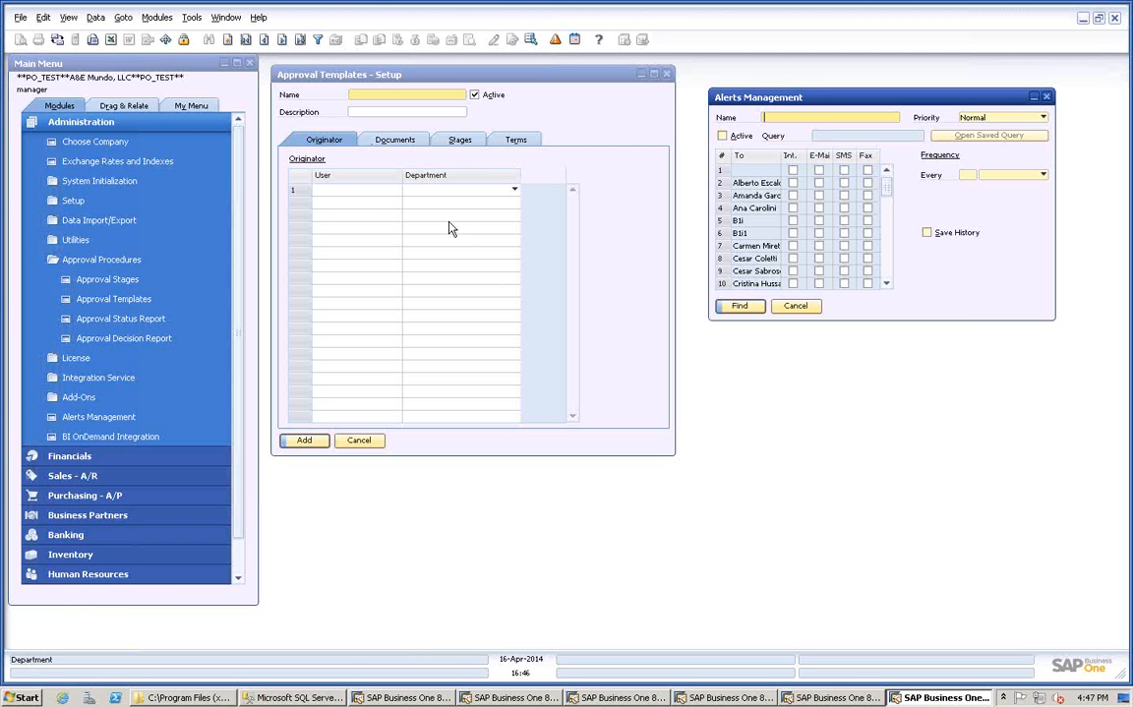
Switch to the approver's SAP Business One session, view the latest document approval request and close the Messages/Alerts Overview.
click(759, 115)
click(513, 697)
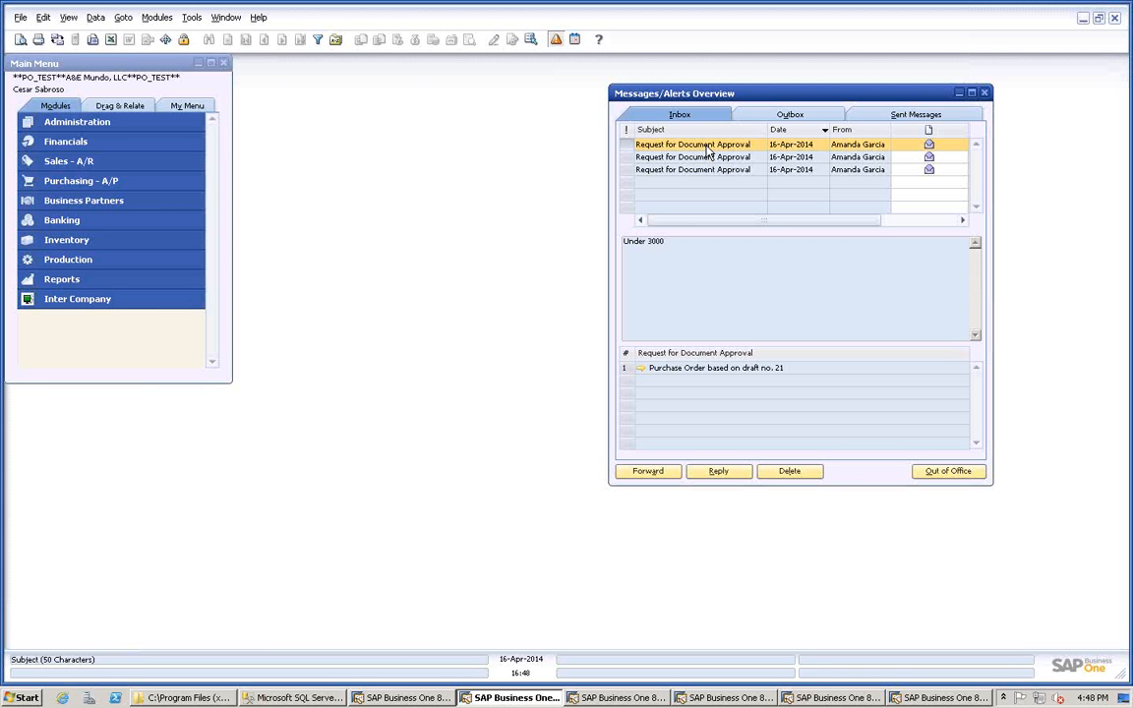
click(983, 94)
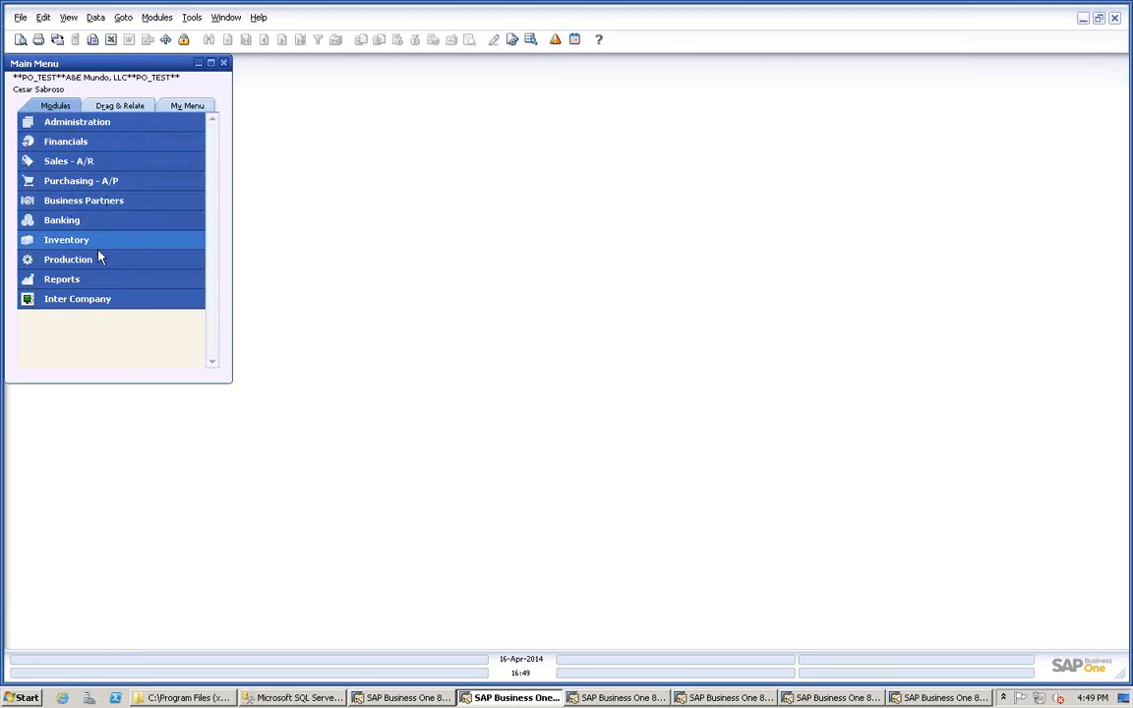
Open Choose Company from Administration, look through the companies on the current server, cancel and collapse the module.
click(78, 123)
click(114, 144)
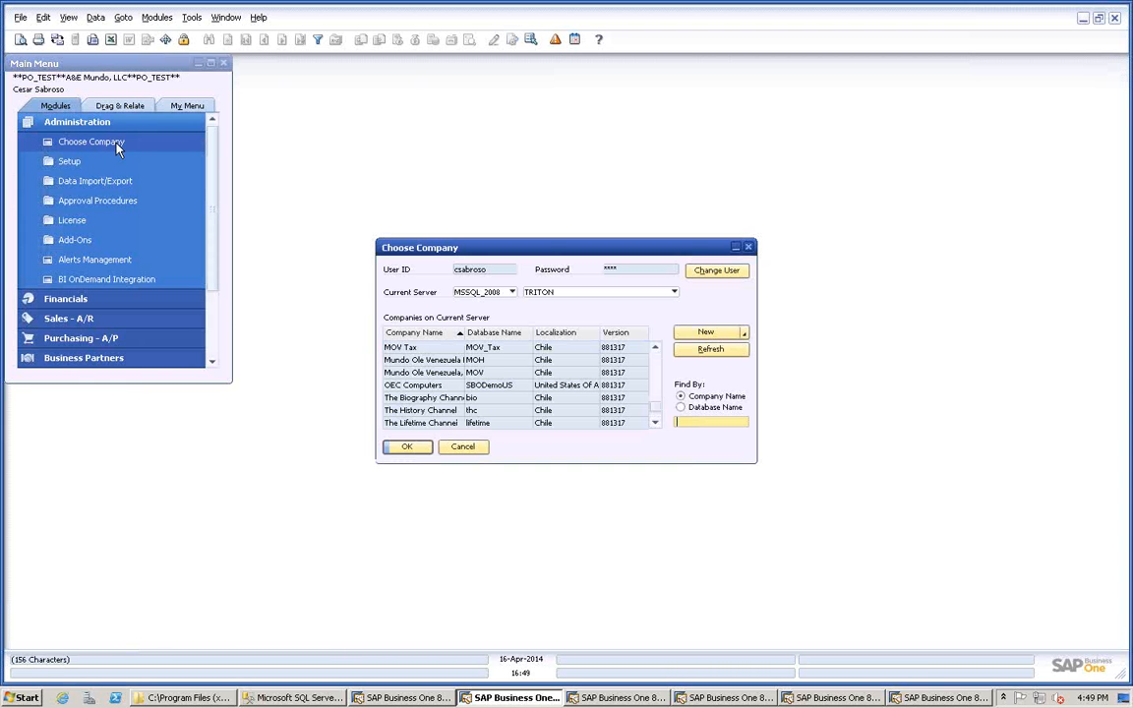
drag(654, 408, 657, 363)
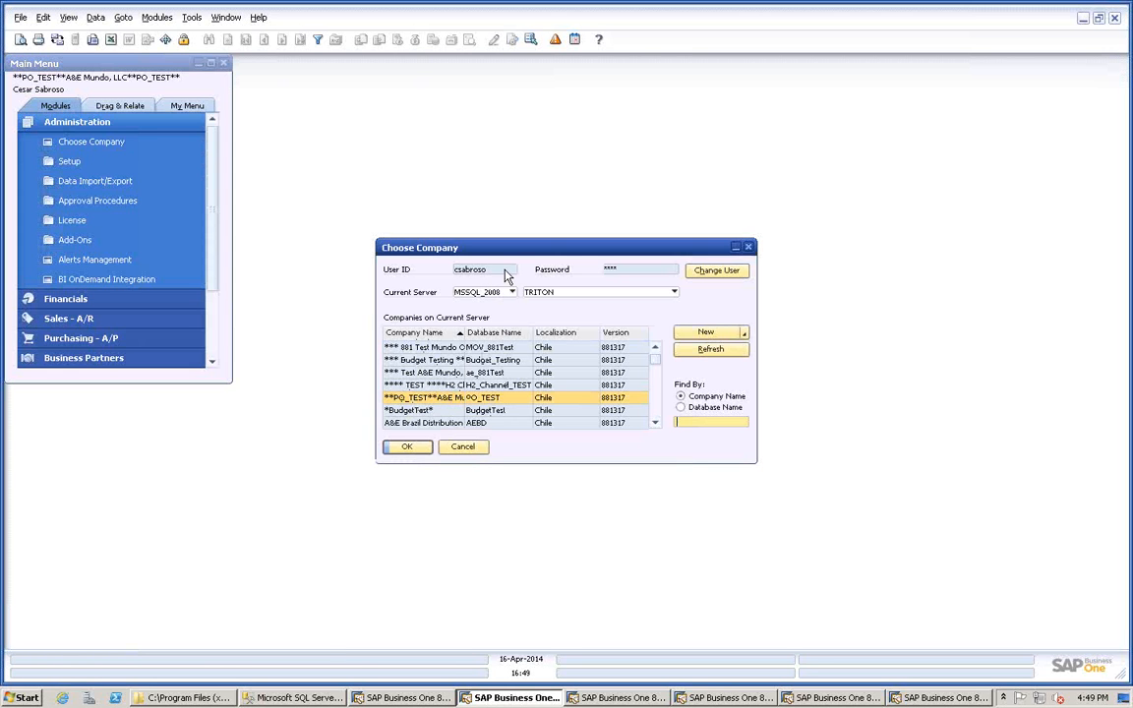
click(463, 447)
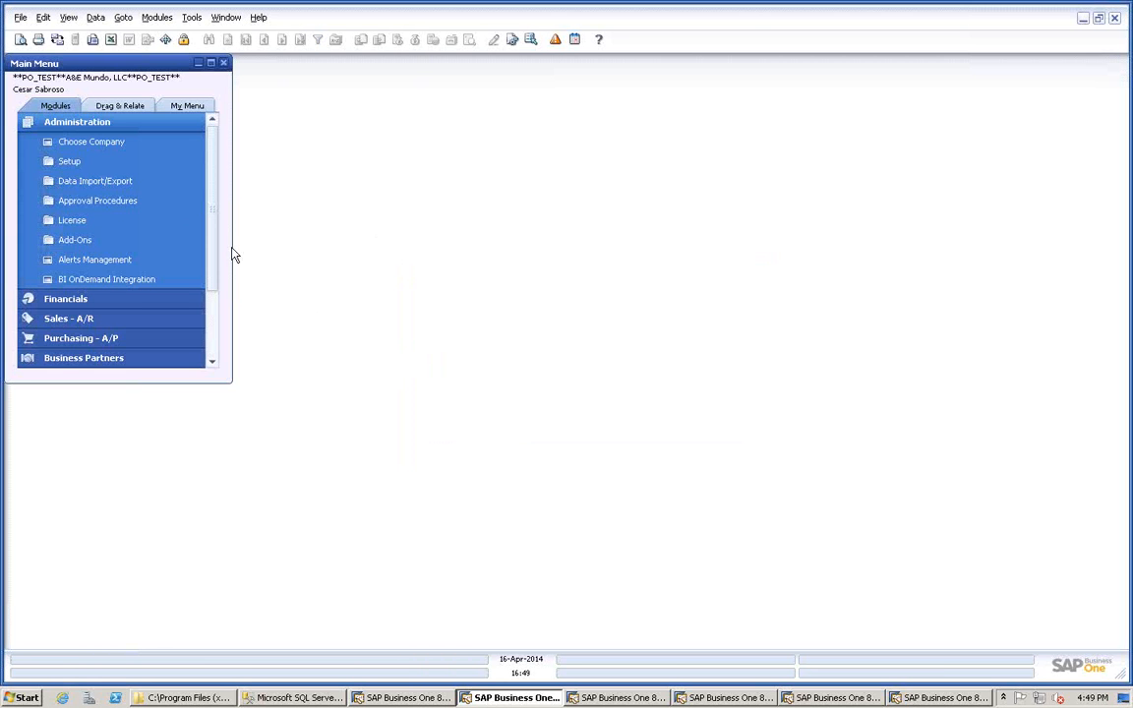
click(100, 124)
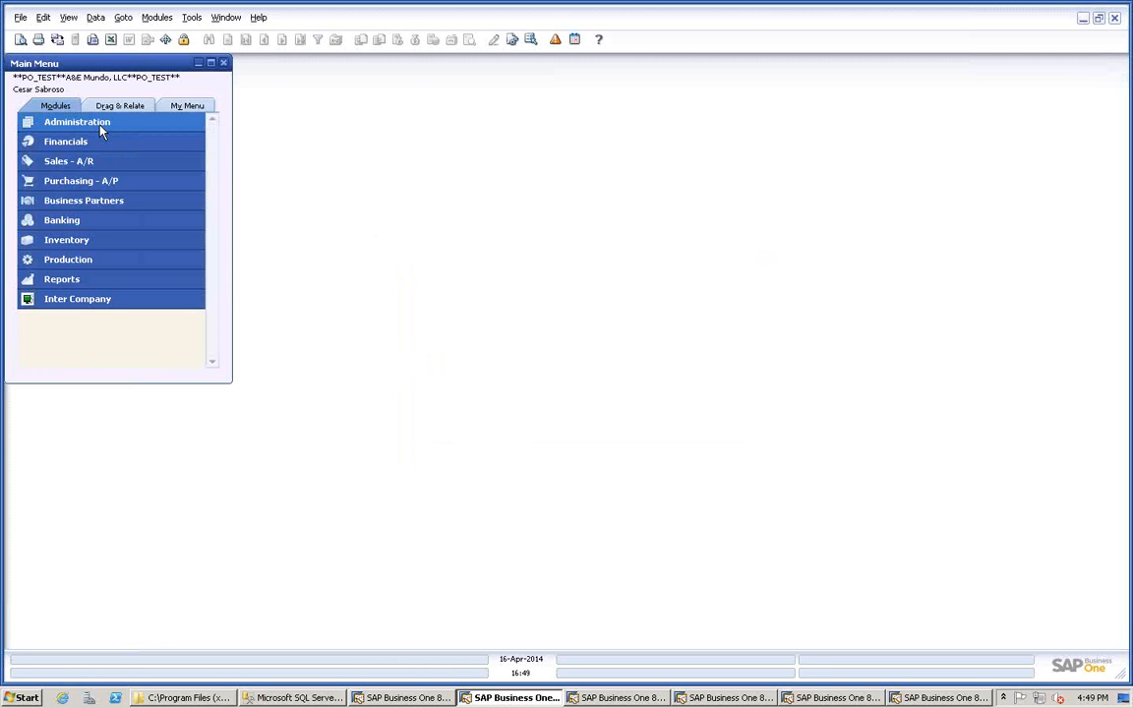